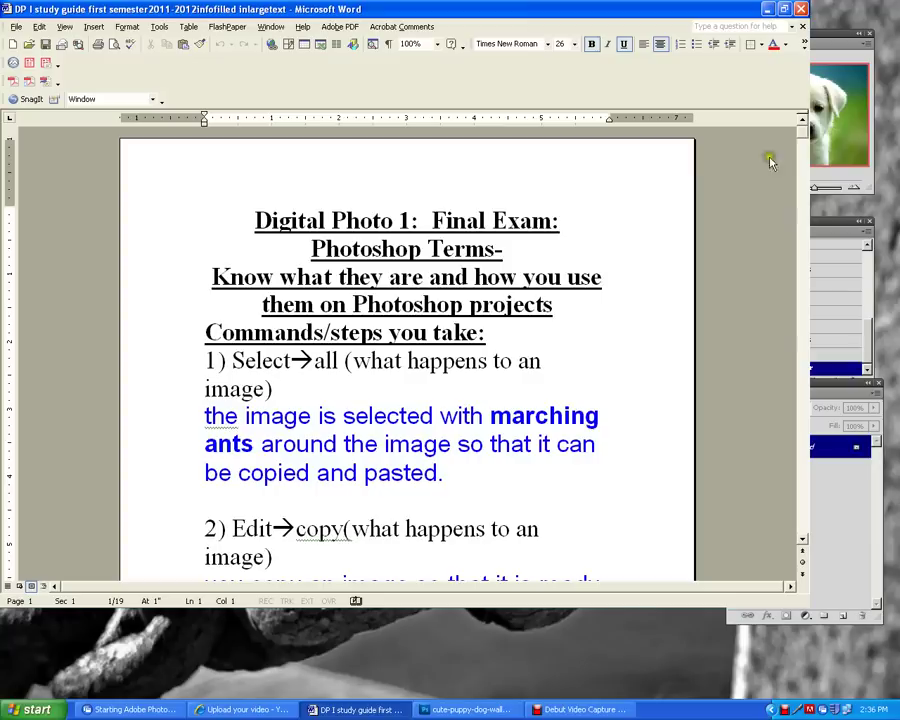
Review the first commands in the study guide, switch to Photoshop and select the entire puppy image
{"action": "left_click", "coordinate": [804, 541]}
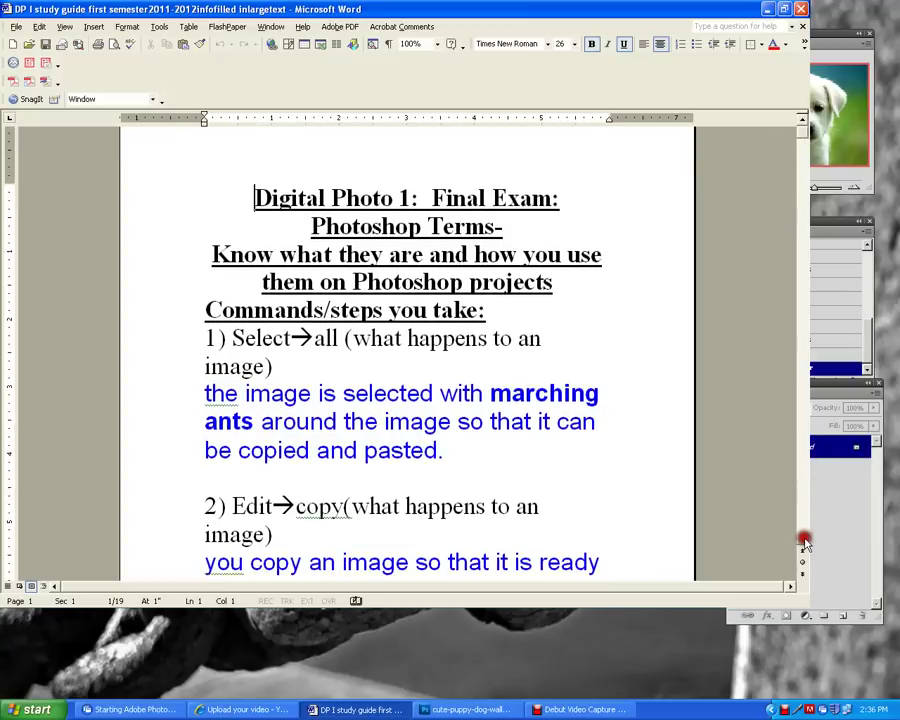
{"action": "left_click_drag", "start_coordinate": [804, 541], "coordinate": [806, 544]}
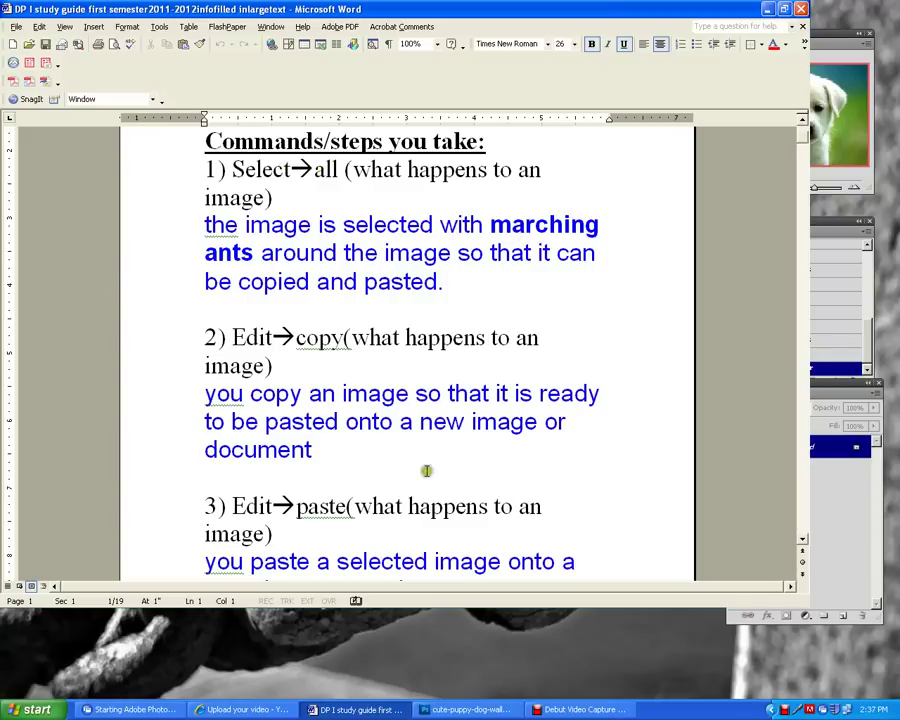
{"action": "left_click", "coordinate": [446, 704]}
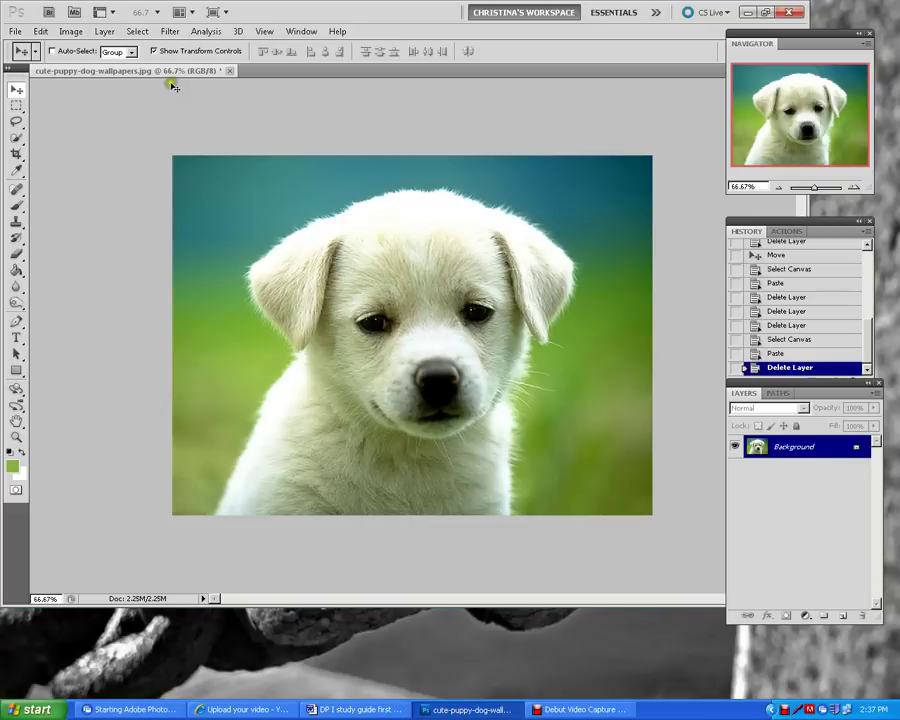
{"action": "left_click", "coordinate": [137, 31]}
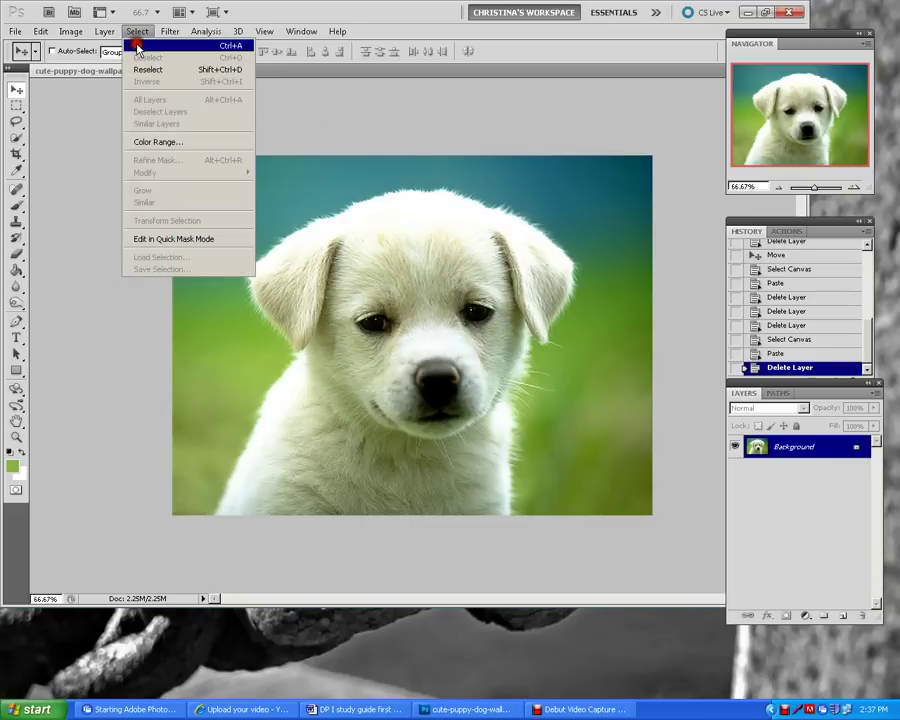
{"action": "left_click", "coordinate": [138, 50]}
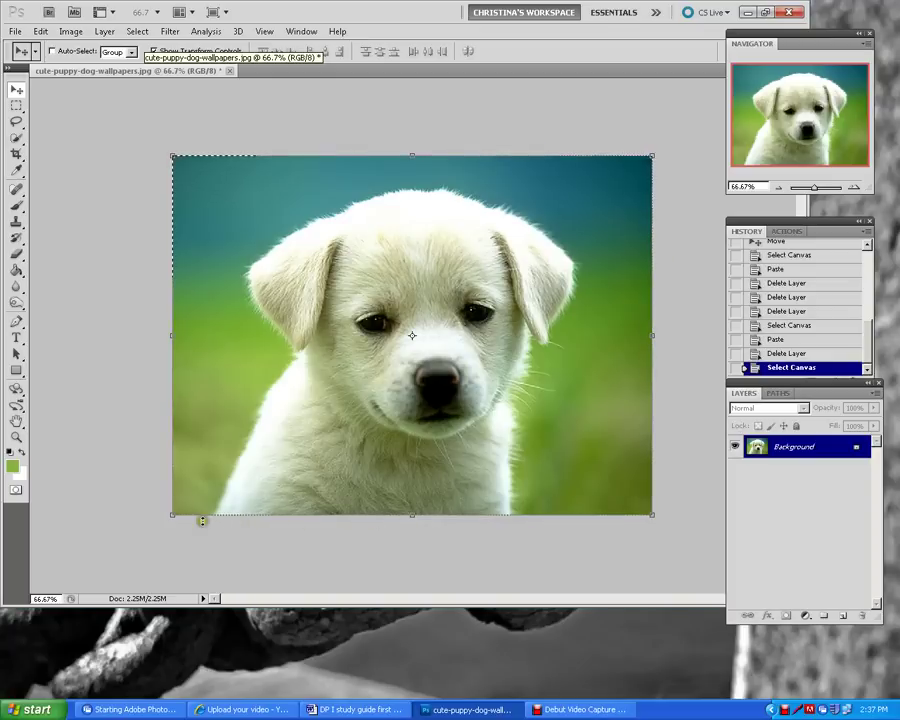
Copy and paste the selected puppy image onto a new layer, and delete the pasted layer
{"action": "left_click", "coordinate": [40, 31]}
{"action": "left_click", "coordinate": [54, 118]}
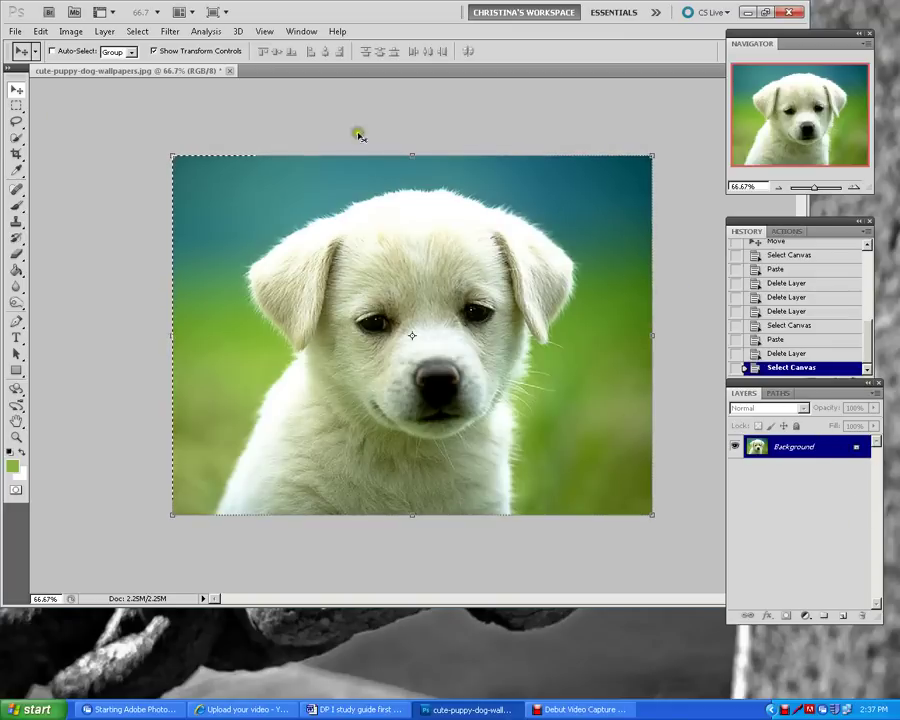
{"action": "left_click", "coordinate": [40, 31]}
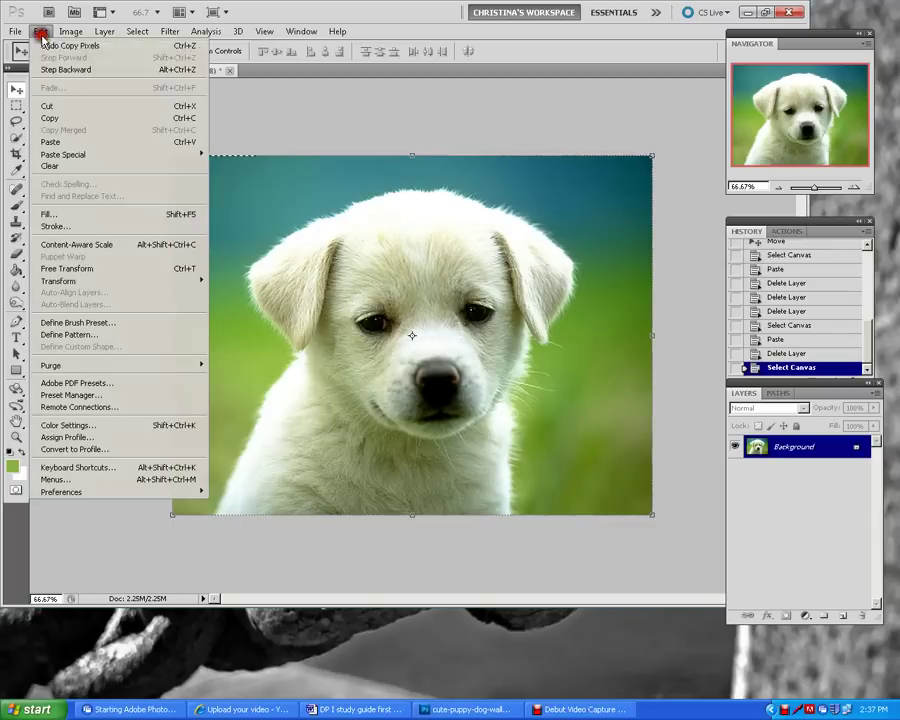
{"action": "left_click", "coordinate": [50, 142]}
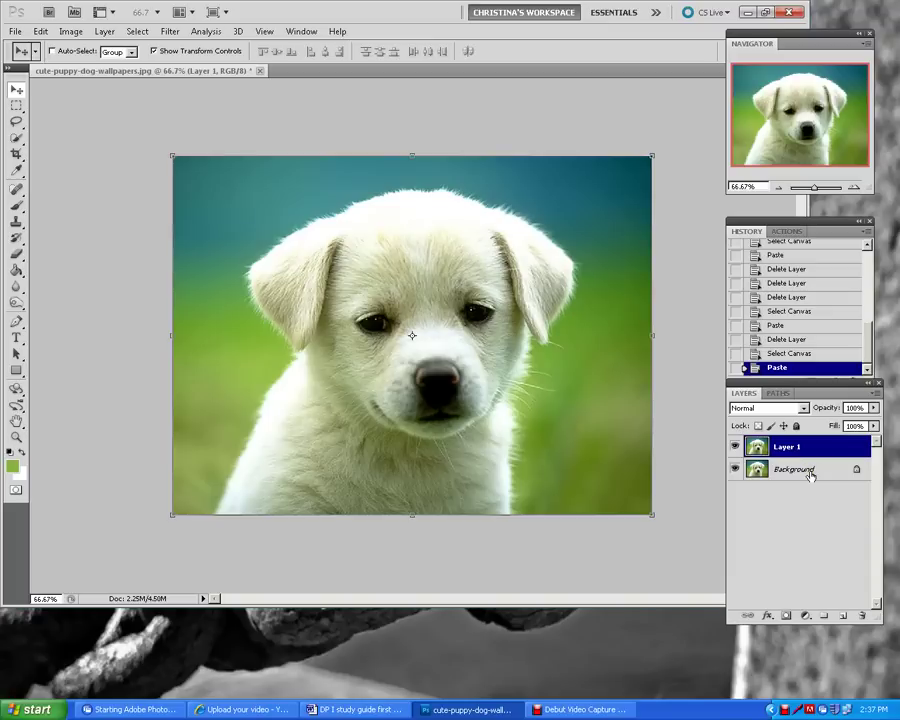
{"action": "left_click_drag", "start_coordinate": [823, 454], "coordinate": [865, 612]}
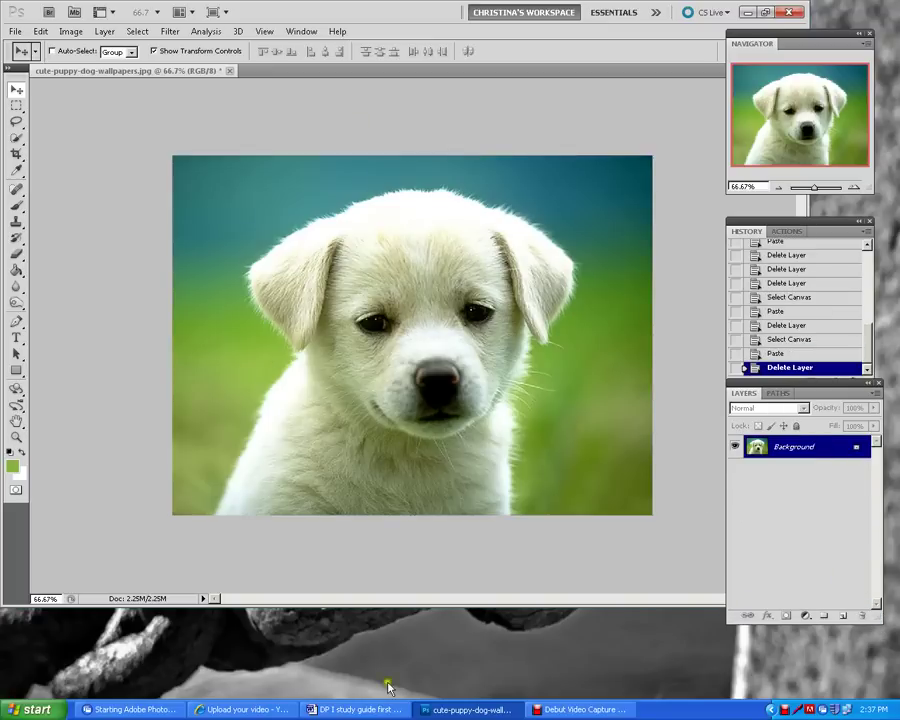
Switch to the Word study guide and review questions 3 to 5 on pasting and creating a new document
{"action": "left_click", "coordinate": [340, 710]}
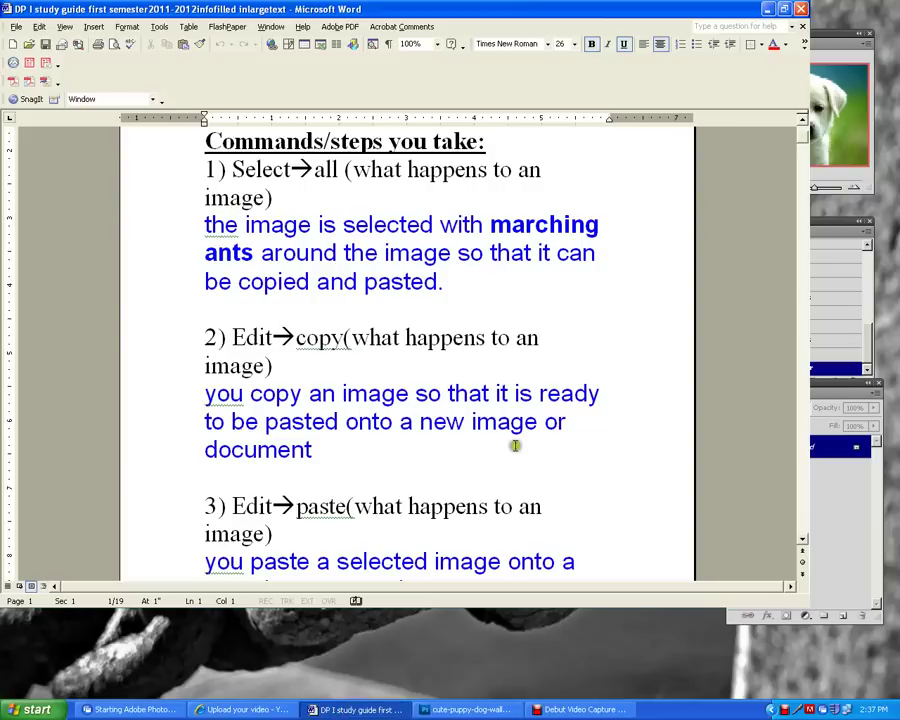
{"action": "left_click", "coordinate": [802, 538]}
{"action": "scroll", "coordinate": [802, 540], "scroll_direction": "down", "scroll_amount": 5}
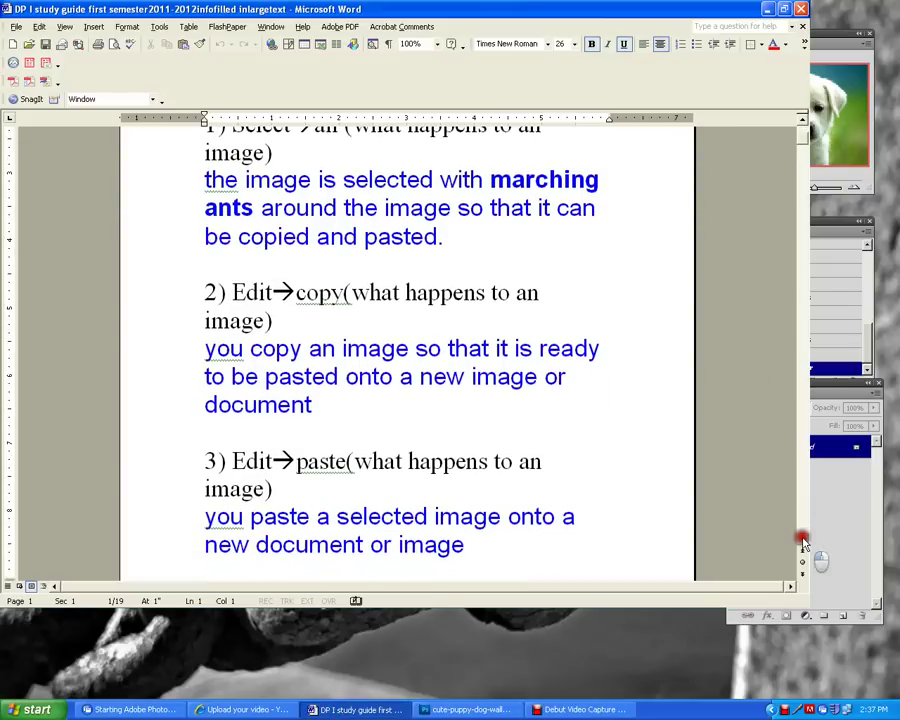
{"action": "scroll", "coordinate": [802, 540], "scroll_direction": "down", "scroll_amount": 4}
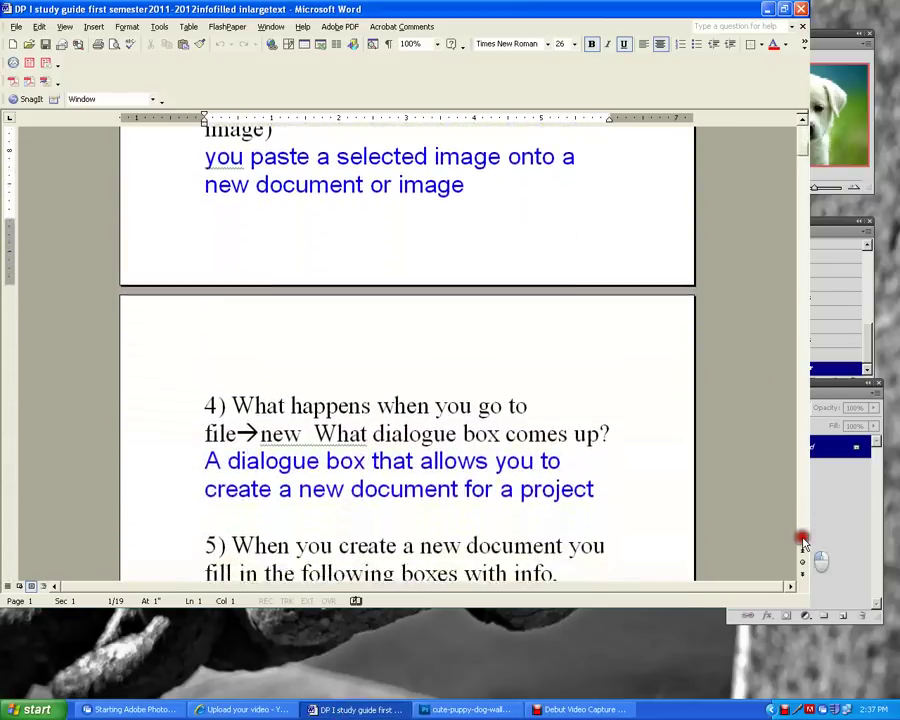
{"action": "scroll", "coordinate": [803, 541], "scroll_direction": "down", "scroll_amount": 2}
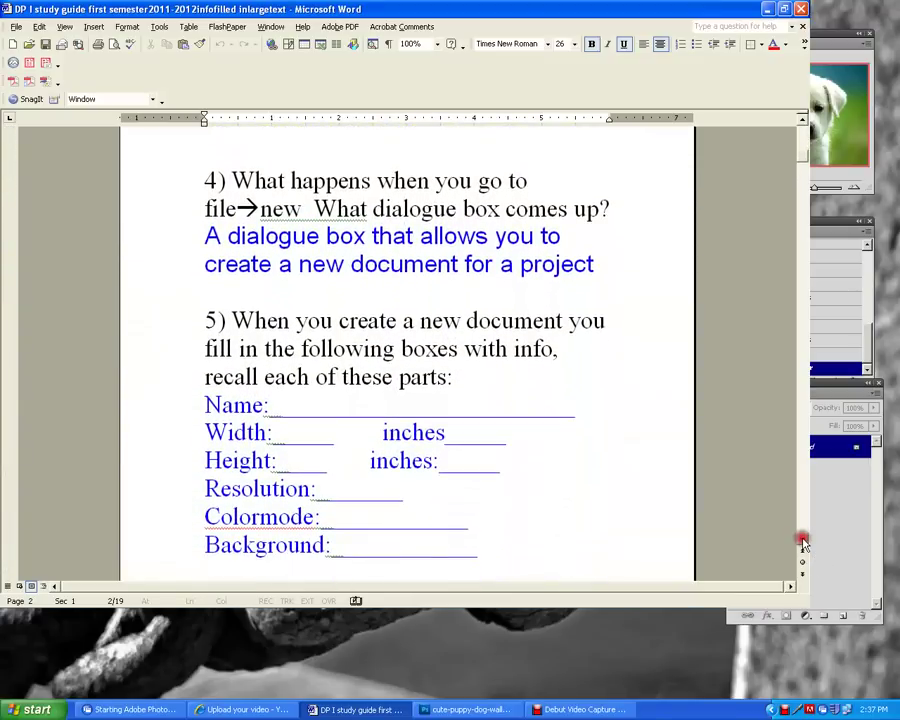
{"action": "scroll", "coordinate": [803, 543], "scroll_direction": "down", "scroll_amount": 1}
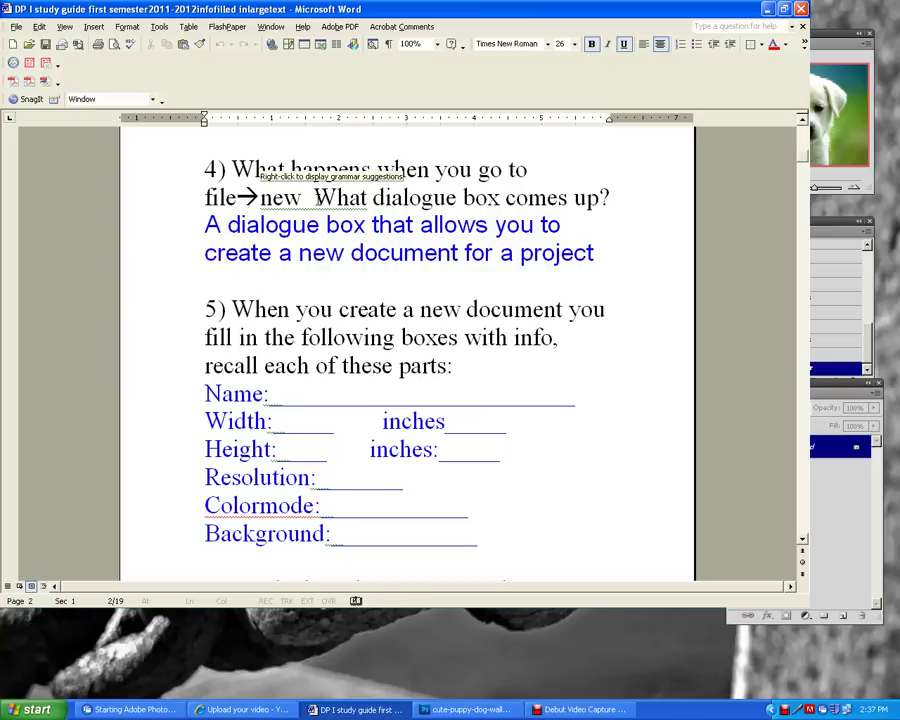
Switch to Photoshop, start a new document and set its size to 8 inches wide by 10 inches high
{"action": "left_click", "coordinate": [466, 709]}
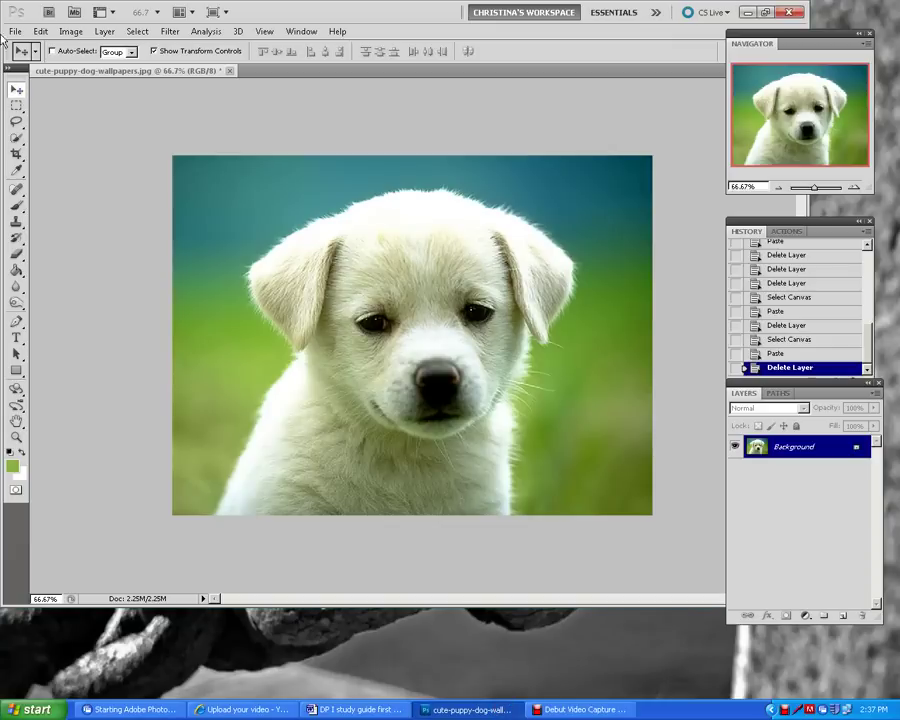
{"action": "left_click", "coordinate": [15, 31]}
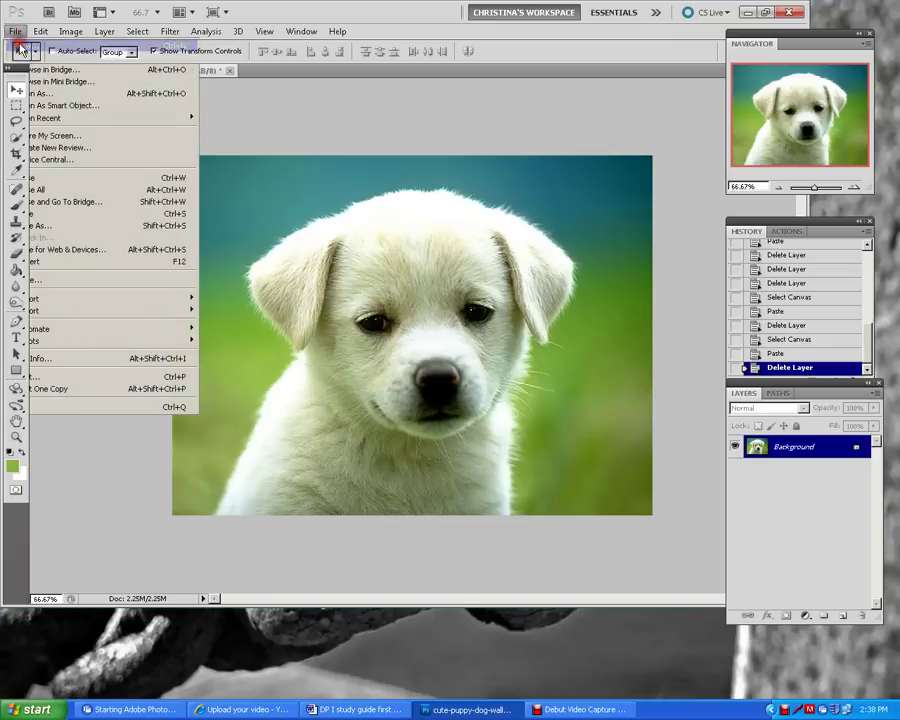
{"action": "left_click", "coordinate": [20, 47]}
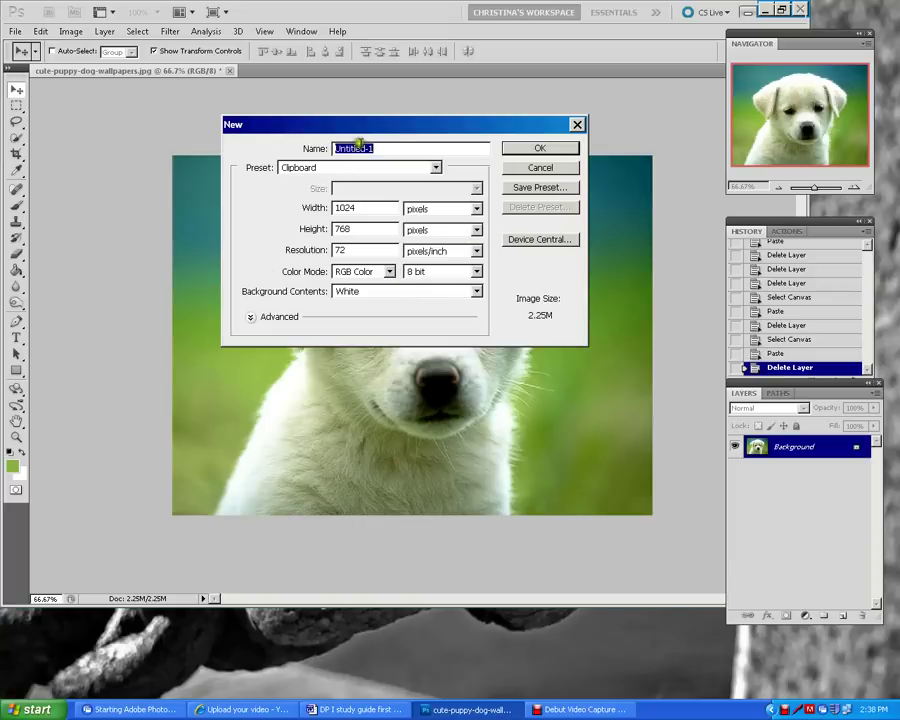
{"action": "left_click", "coordinate": [477, 209]}
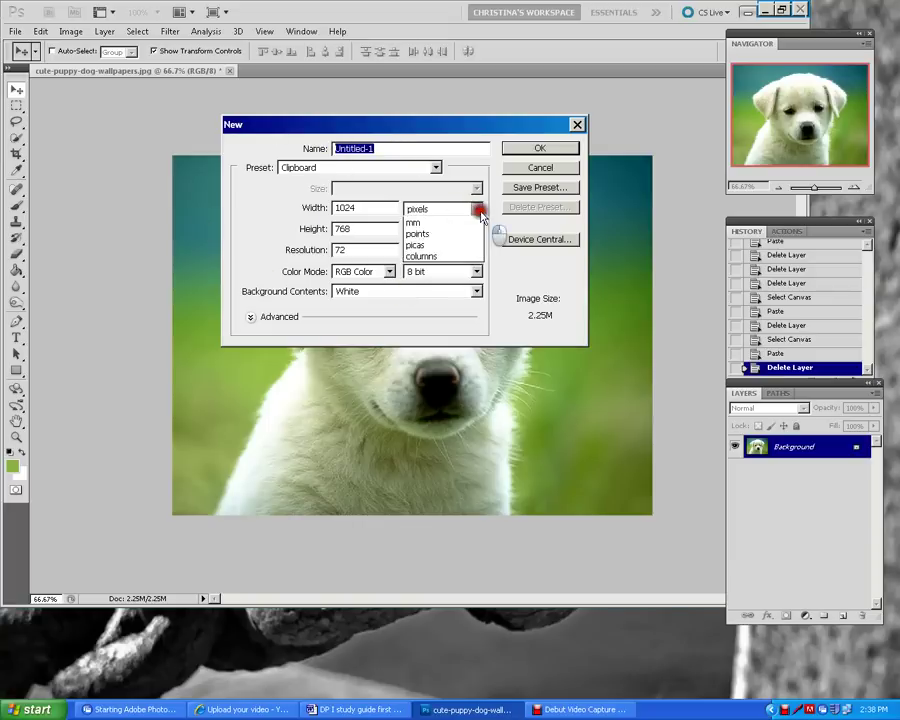
{"action": "left_click", "coordinate": [462, 228]}
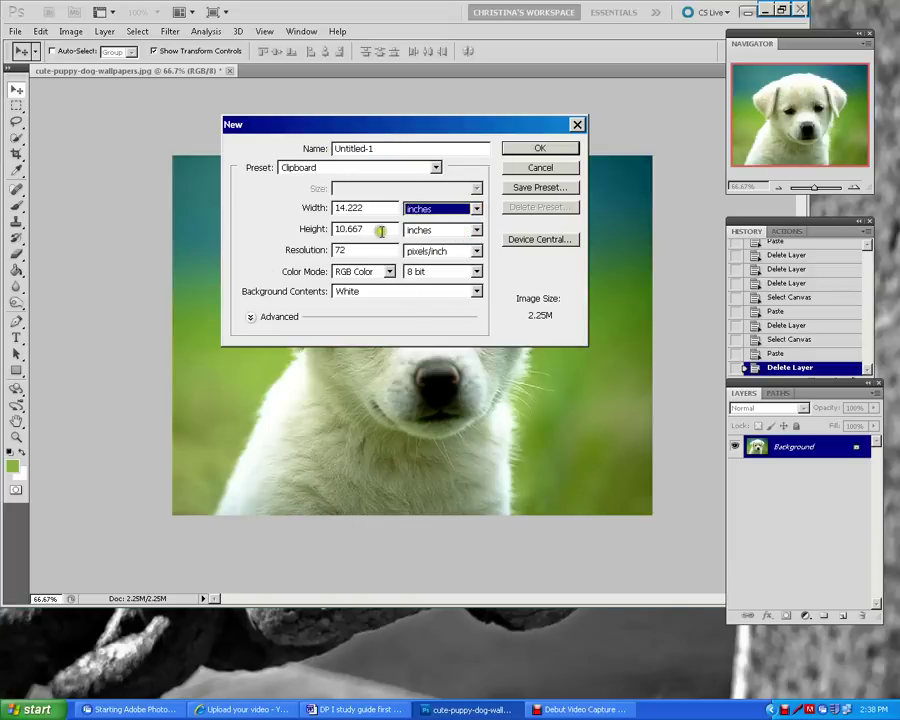
{"action": "left_click_drag", "start_coordinate": [376, 207], "coordinate": [335, 207]}
{"action": "type", "text": "8"}
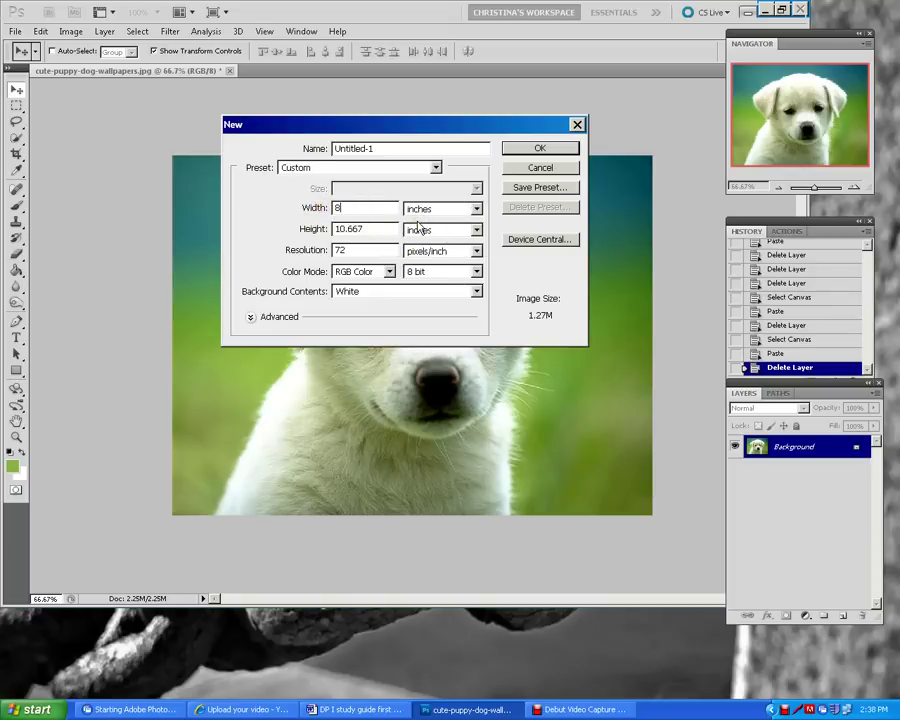
{"action": "left_click", "coordinate": [300, 220]}
{"action": "type", "text": "10"}
Create the document with a resolution of 150 pixels/inch, RGB Color mode and white background contents
{"action": "left_click_drag", "start_coordinate": [366, 250], "coordinate": [328, 250]}
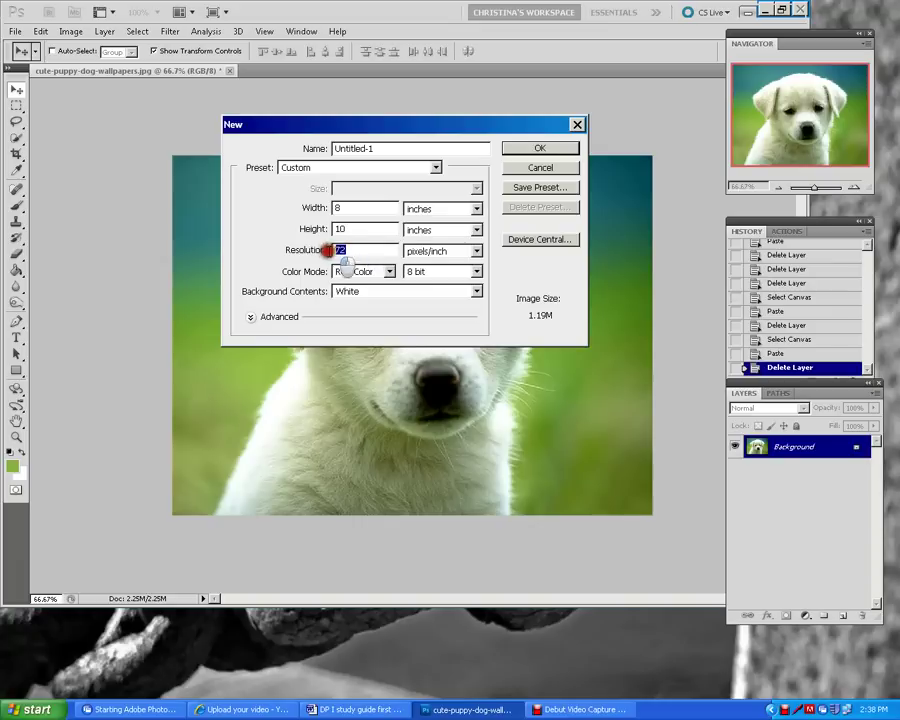
{"action": "type", "text": "150"}
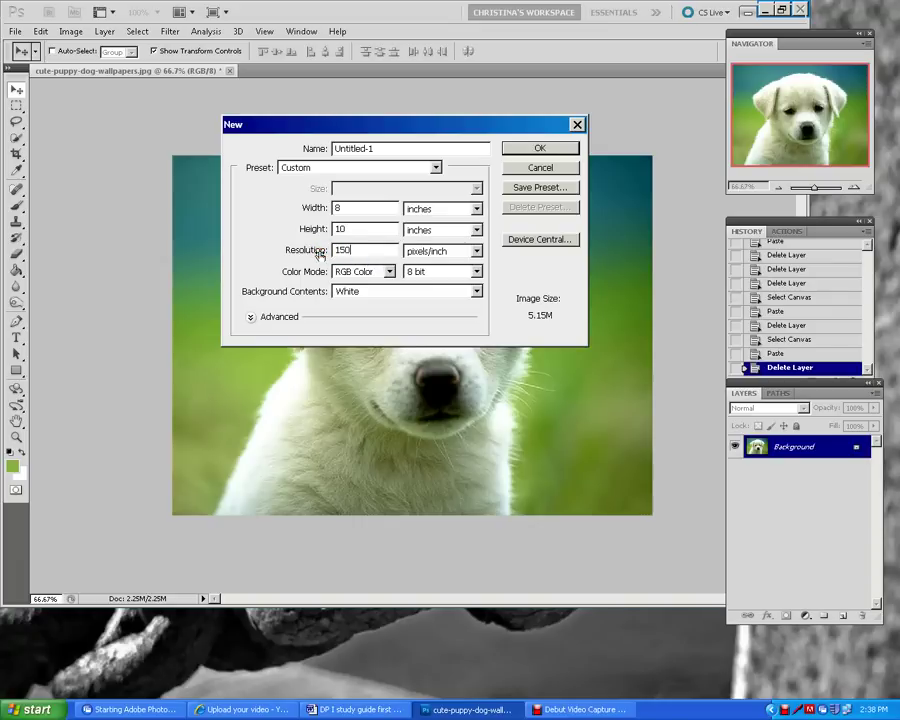
{"action": "left_click", "coordinate": [388, 271]}
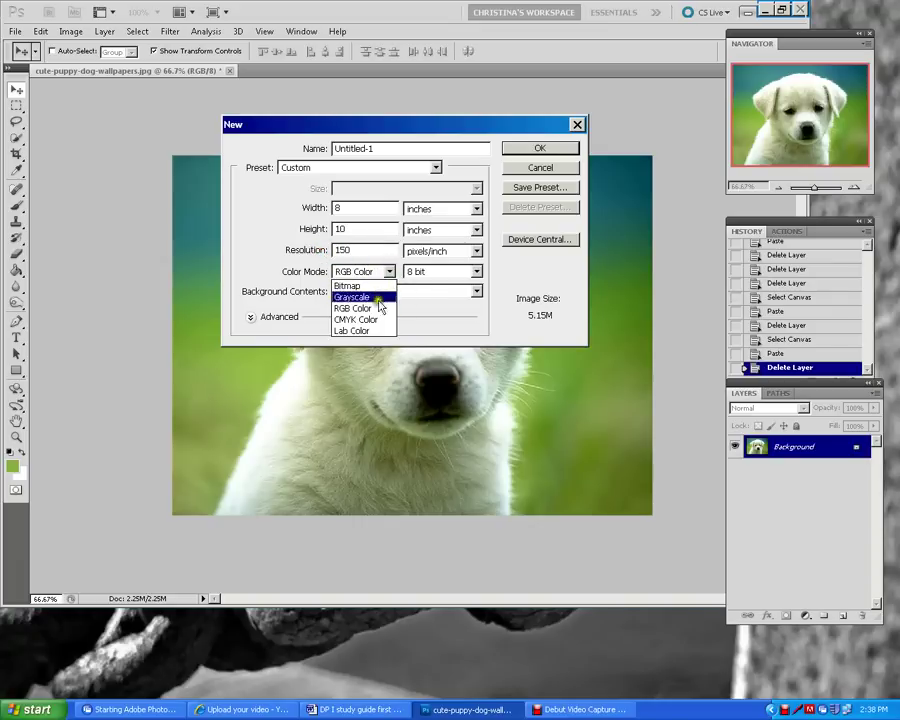
{"action": "left_click", "coordinate": [376, 308]}
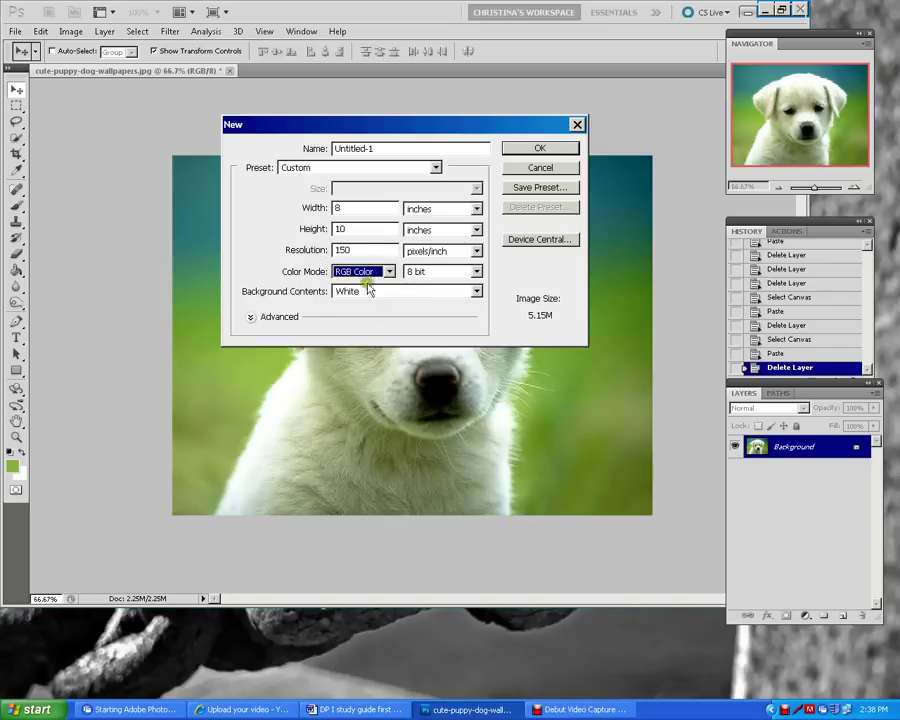
{"action": "left_click", "coordinate": [476, 291]}
{"action": "left_click", "coordinate": [480, 304]}
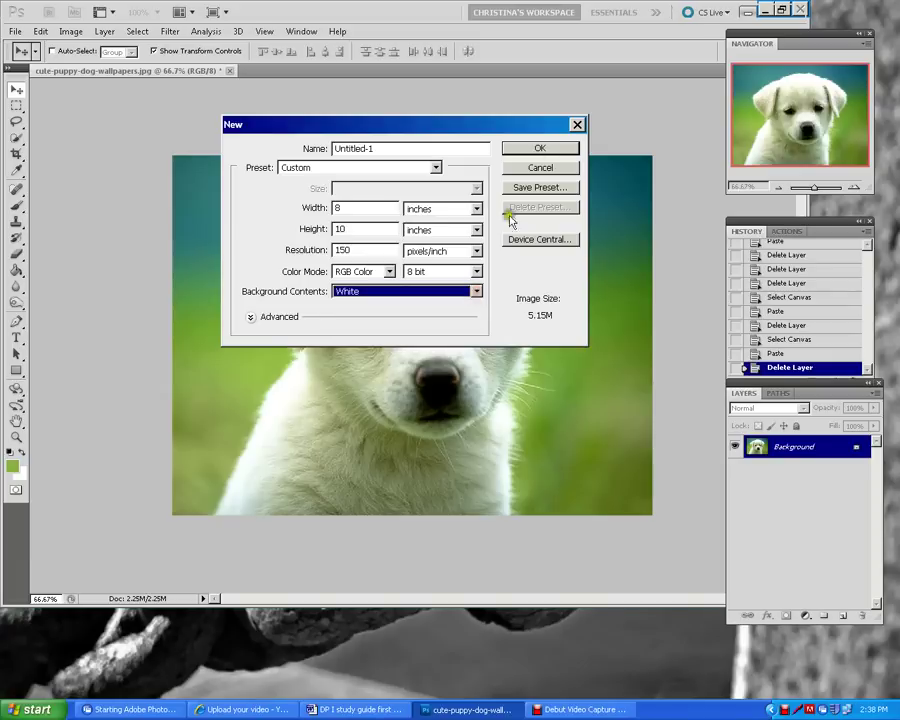
{"action": "left_click", "coordinate": [540, 148]}
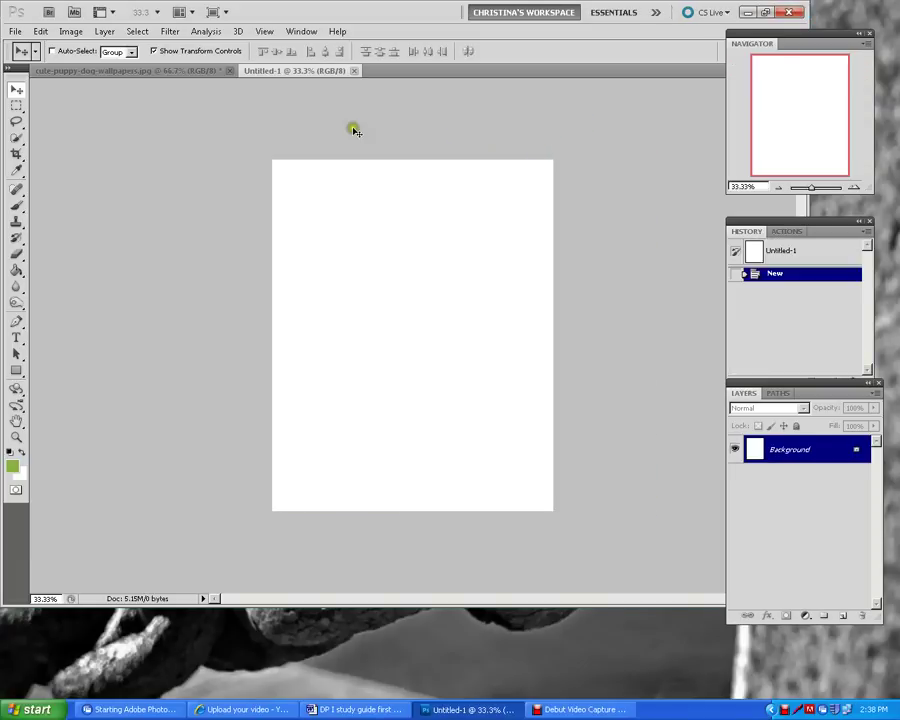
Close the blank document and switch to the Word study guide to read item 6 on the vertical tool bar
{"action": "left_click", "coordinate": [355, 71]}
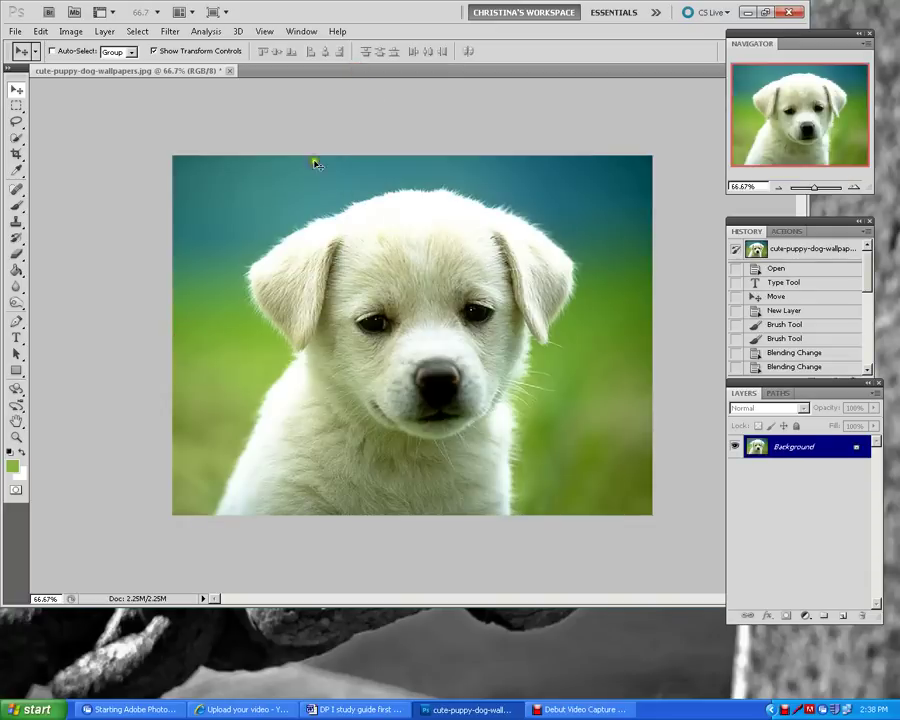
{"action": "left_click", "coordinate": [355, 709]}
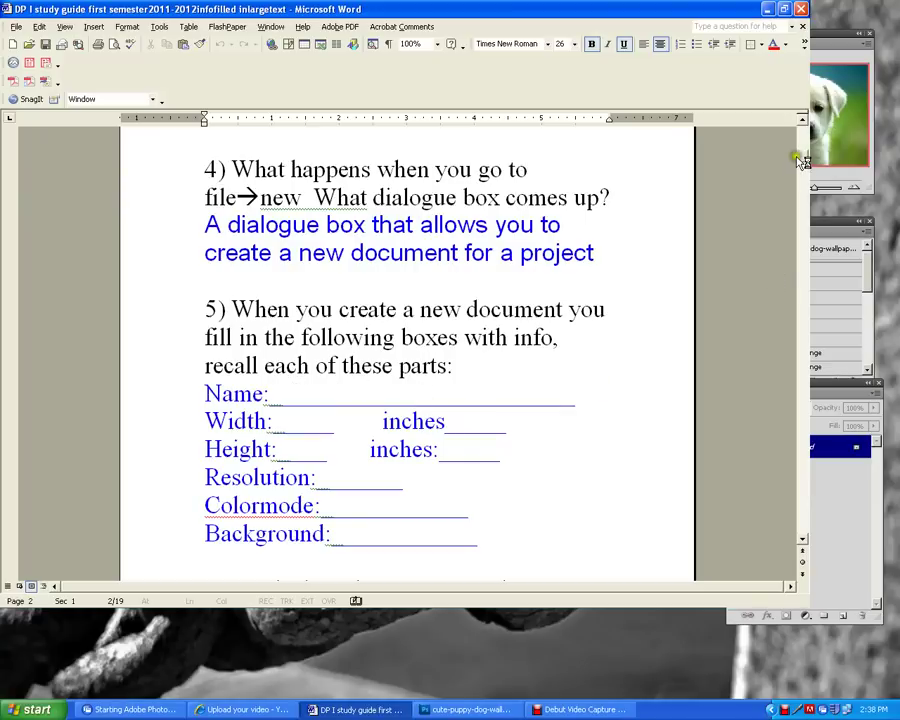
{"action": "left_click_drag", "start_coordinate": [805, 163], "coordinate": [806, 168]}
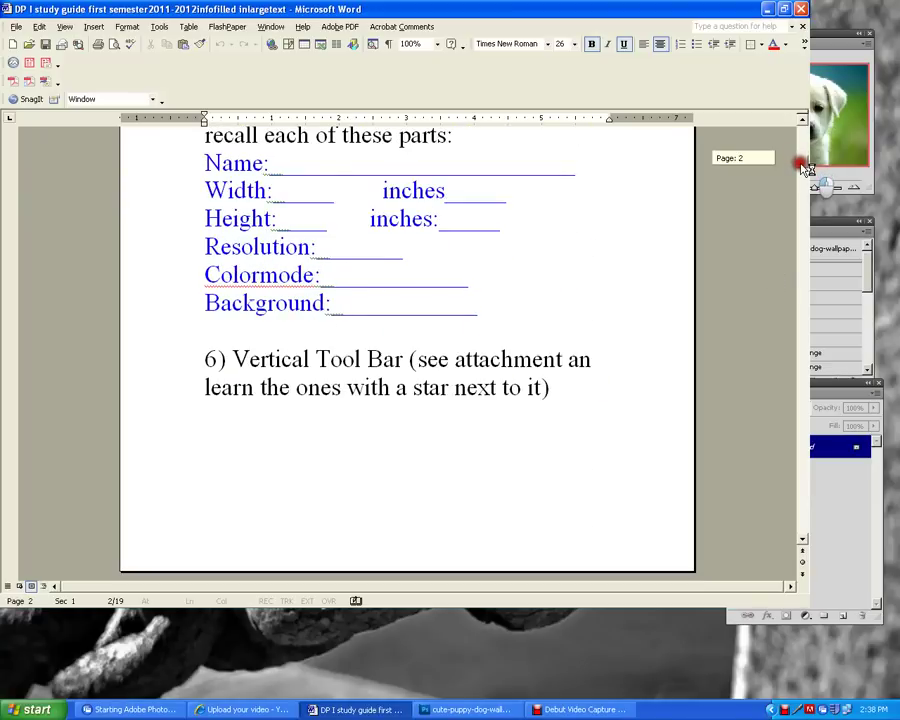
{"action": "left_click_drag", "start_coordinate": [806, 168], "coordinate": [806, 168]}
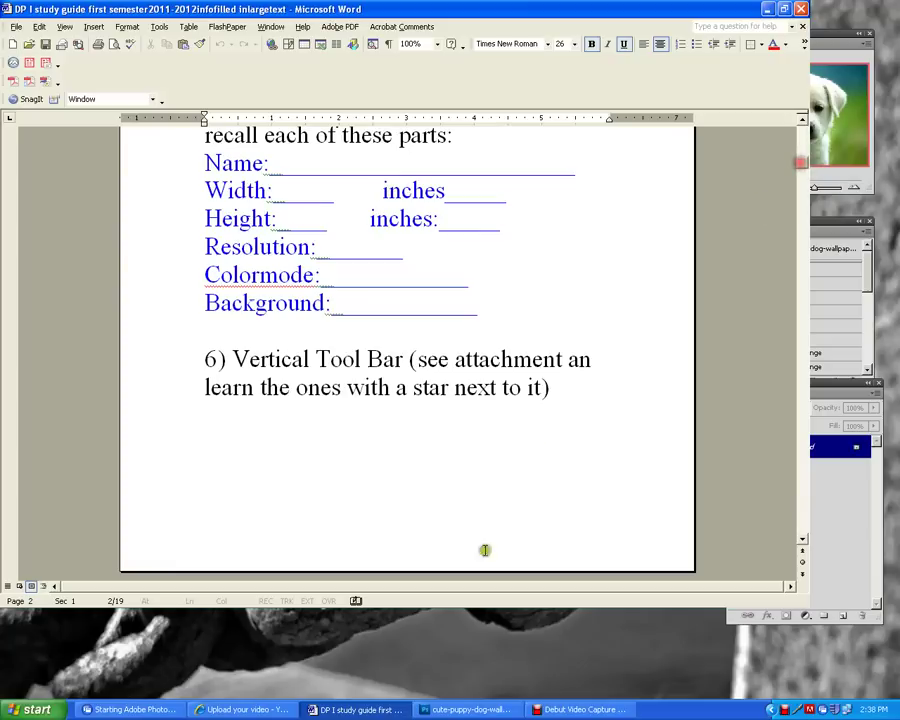
Switch to Photoshop and undock the vertical tool bar so that it floats over the workspace
{"action": "left_click", "coordinate": [365, 711]}
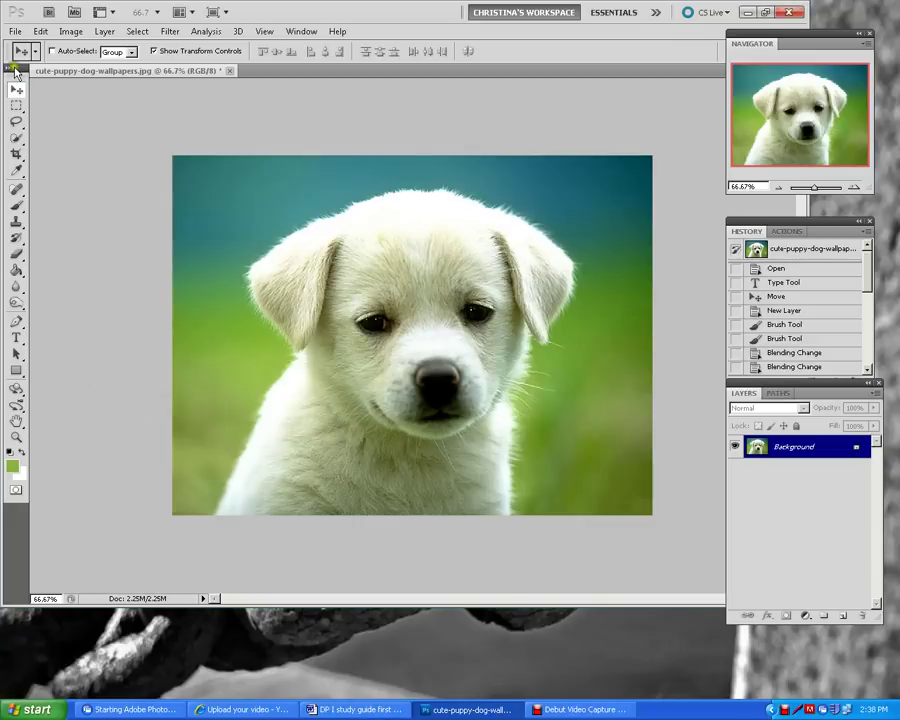
{"action": "mouse_move", "coordinate": [18, 86]}
{"action": "left_mouse_down"}
{"action": "mouse_move", "coordinate": [104, 74]}
{"action": "mouse_move", "coordinate": [28, 76]}
{"action": "left_mouse_up"}
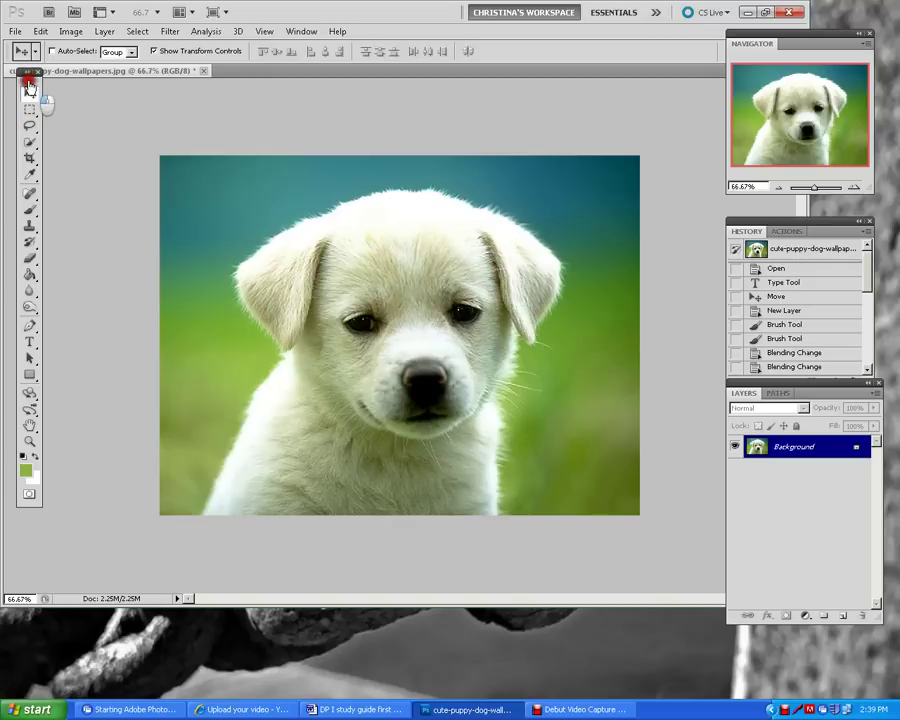
{"action": "left_click_drag", "start_coordinate": [34, 84], "coordinate": [30, 102]}
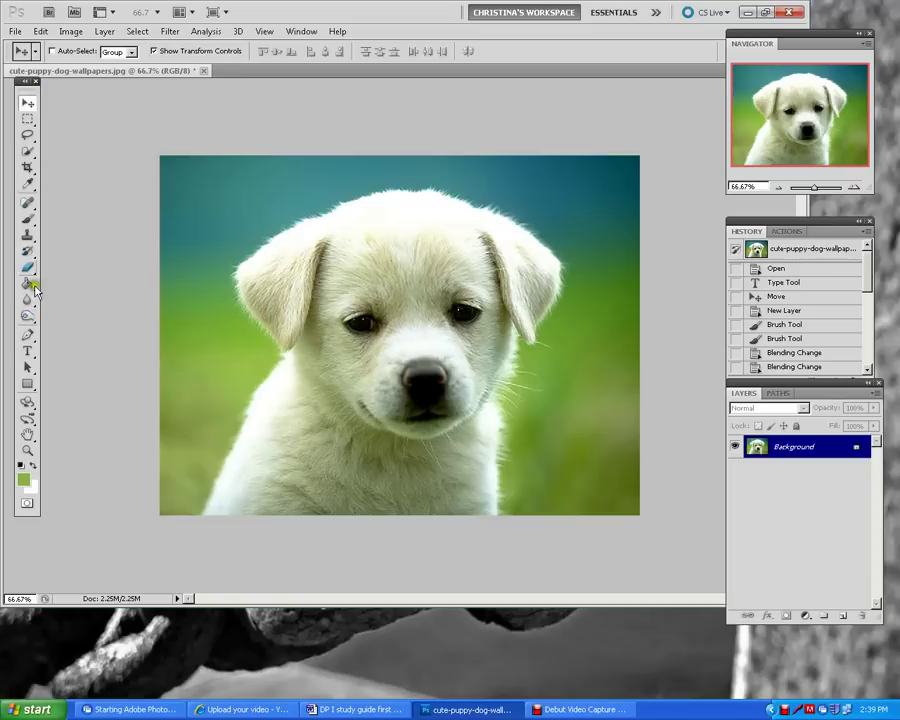
Activate the Rectangular Marquee, Lasso, Quick Selection, Spot Healing Brush, Eyedropper and Brush tools one after another
{"action": "left_click", "coordinate": [35, 125]}
{"action": "left_click", "coordinate": [35, 126]}
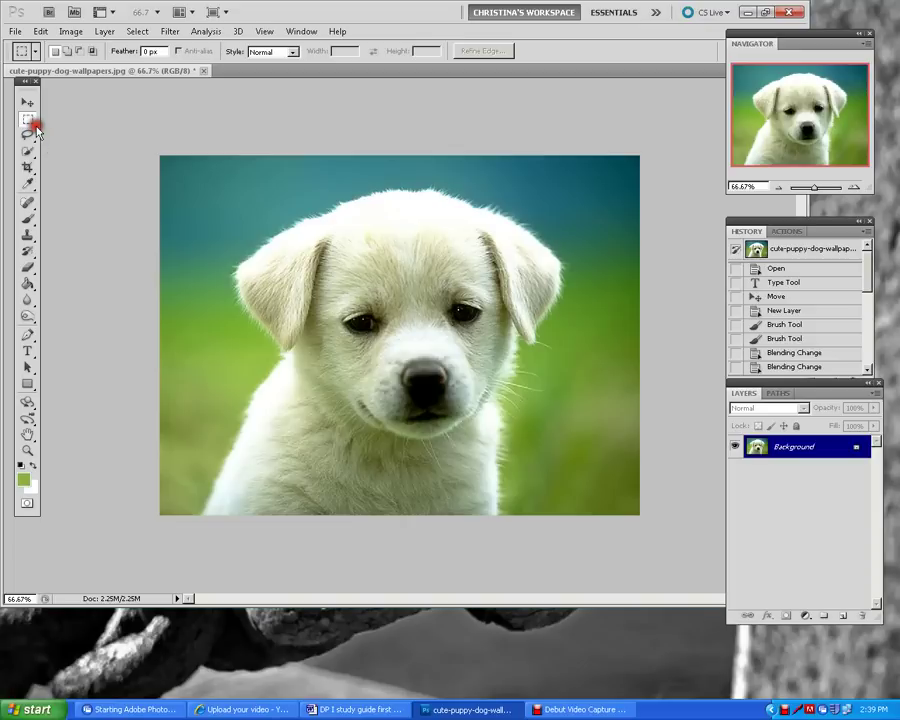
{"action": "left_click", "coordinate": [34, 136]}
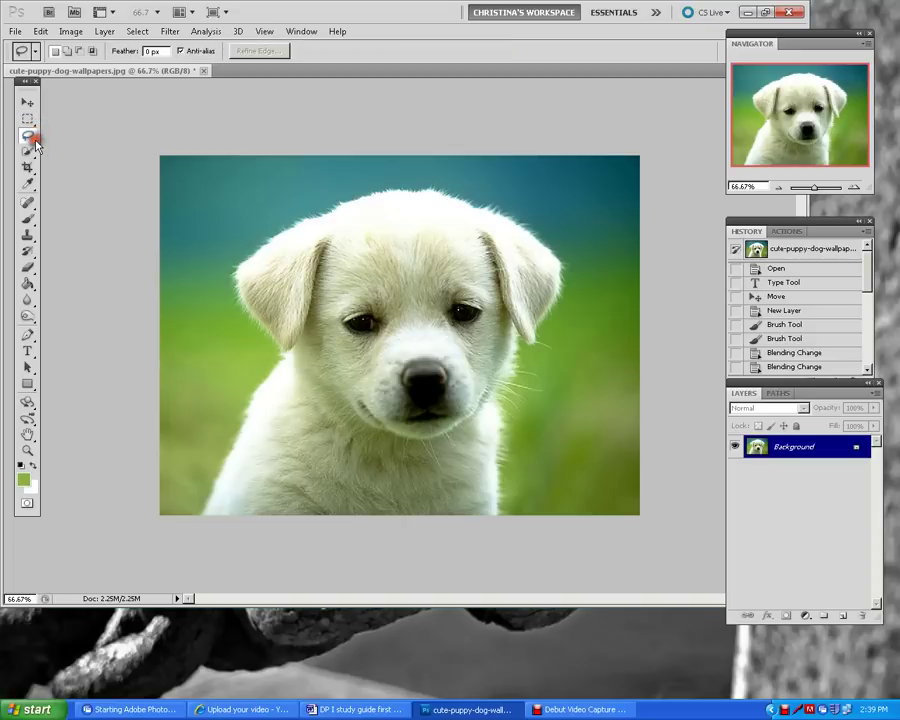
{"action": "left_click", "coordinate": [34, 153]}
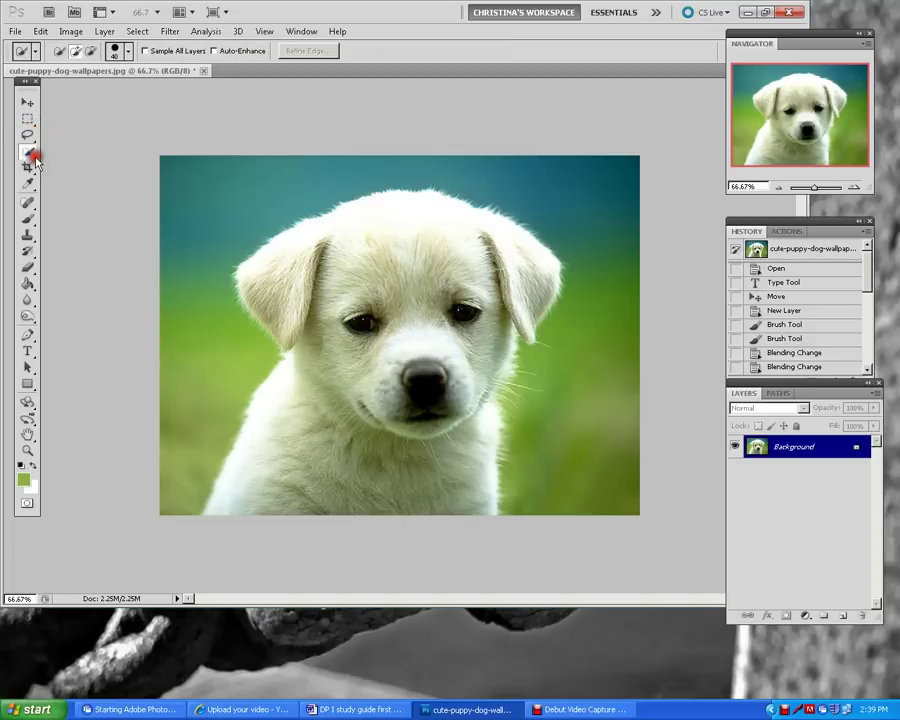
{"action": "left_click", "coordinate": [33, 208]}
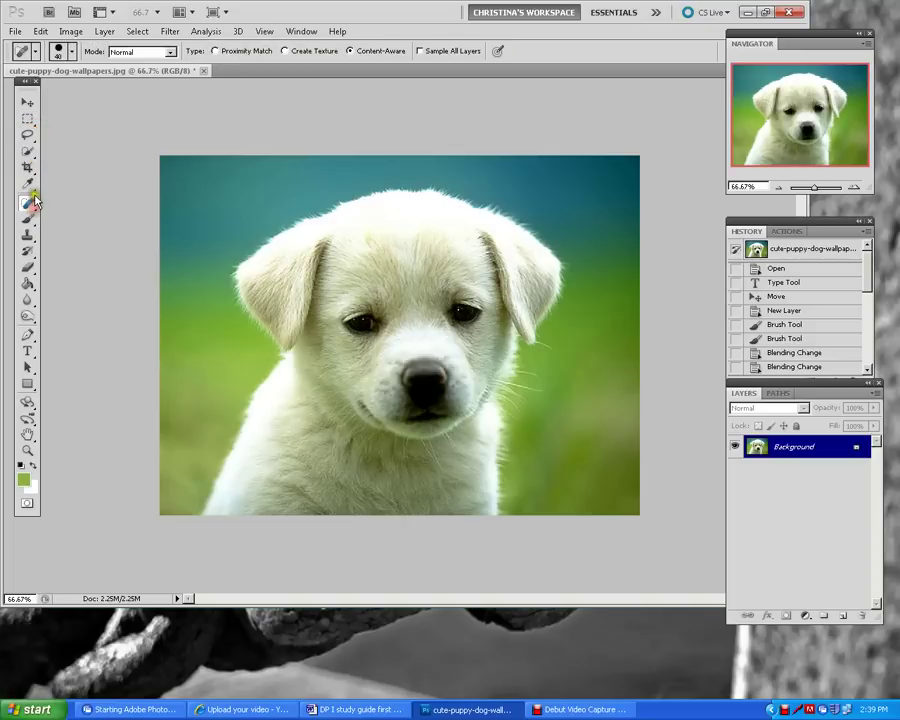
{"action": "left_click", "coordinate": [33, 188]}
{"action": "left_click", "coordinate": [34, 224]}
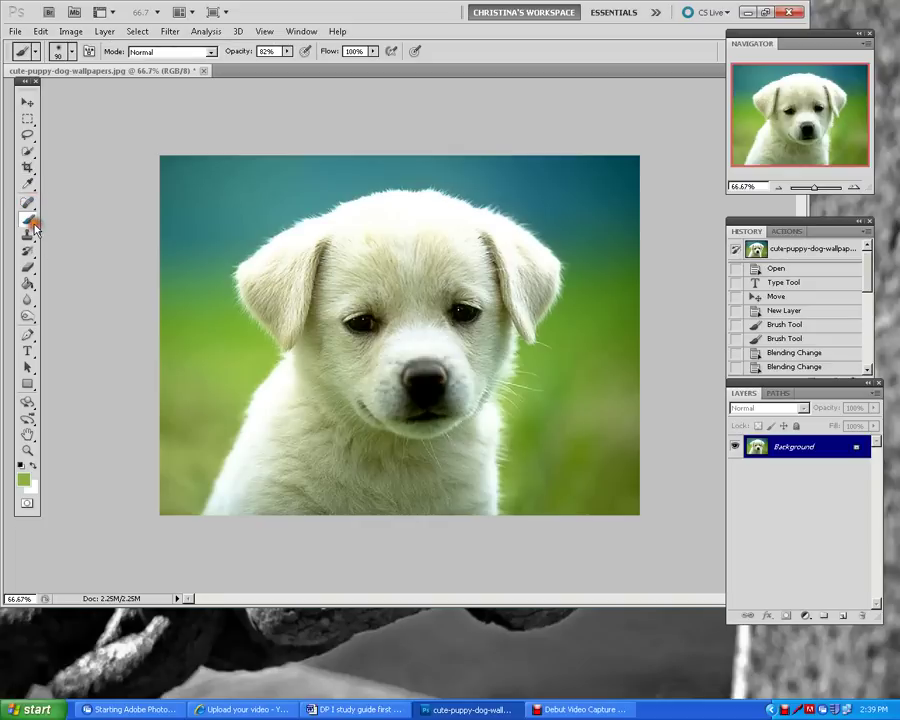
Examine the tool variants grouped under the Brush, Spot Healing Brush, Eraser, Eyedropper and Paint Bucket tools
{"action": "left_click", "coordinate": [33, 226]}
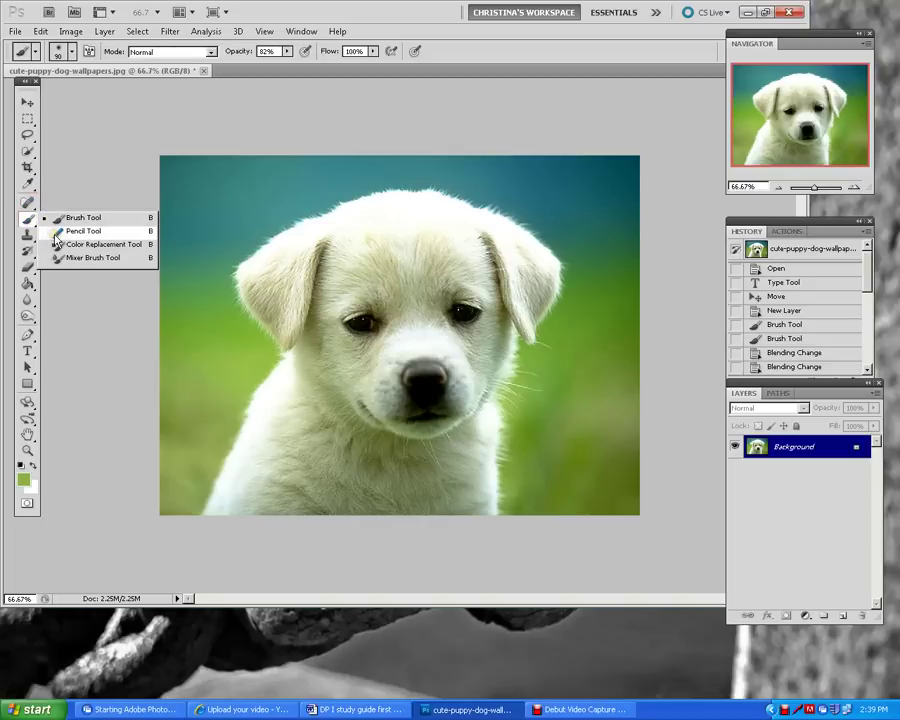
{"action": "left_click", "coordinate": [33, 205]}
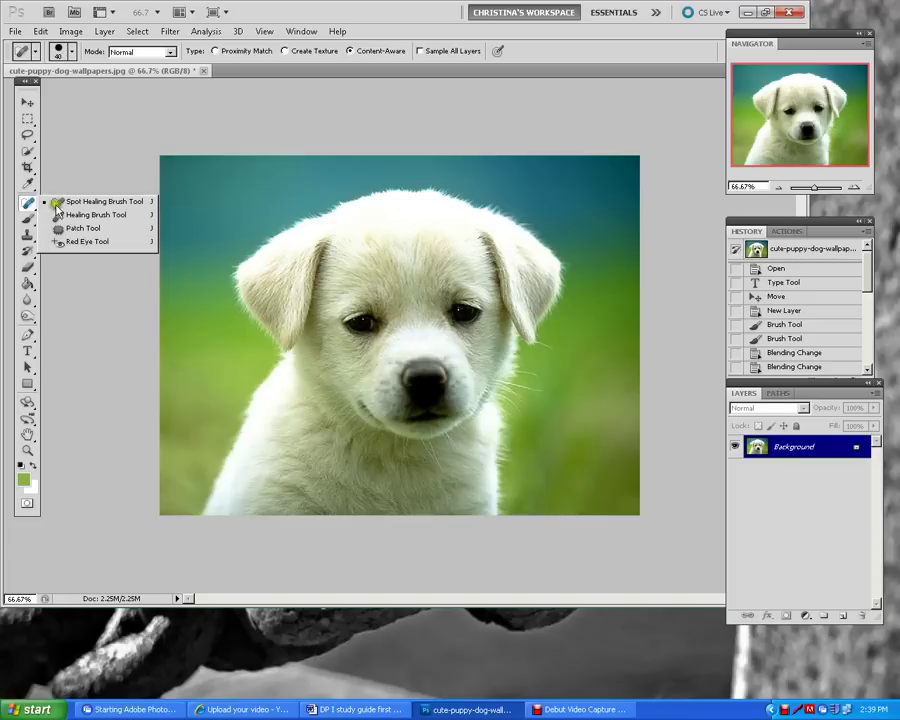
{"action": "left_click", "coordinate": [31, 268]}
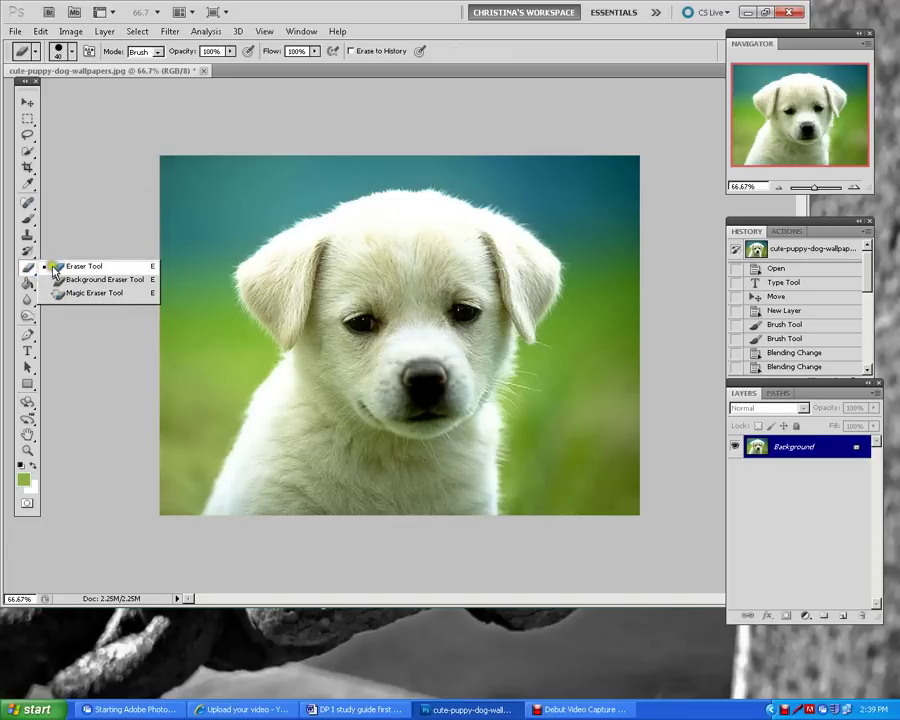
{"action": "left_click", "coordinate": [33, 222]}
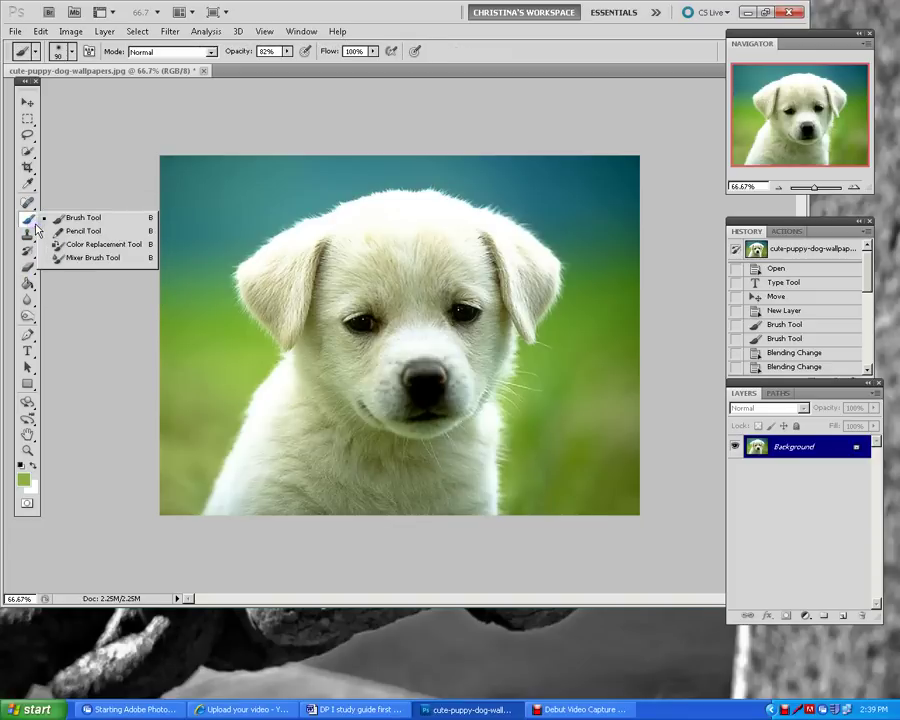
{"action": "left_click", "coordinate": [32, 185]}
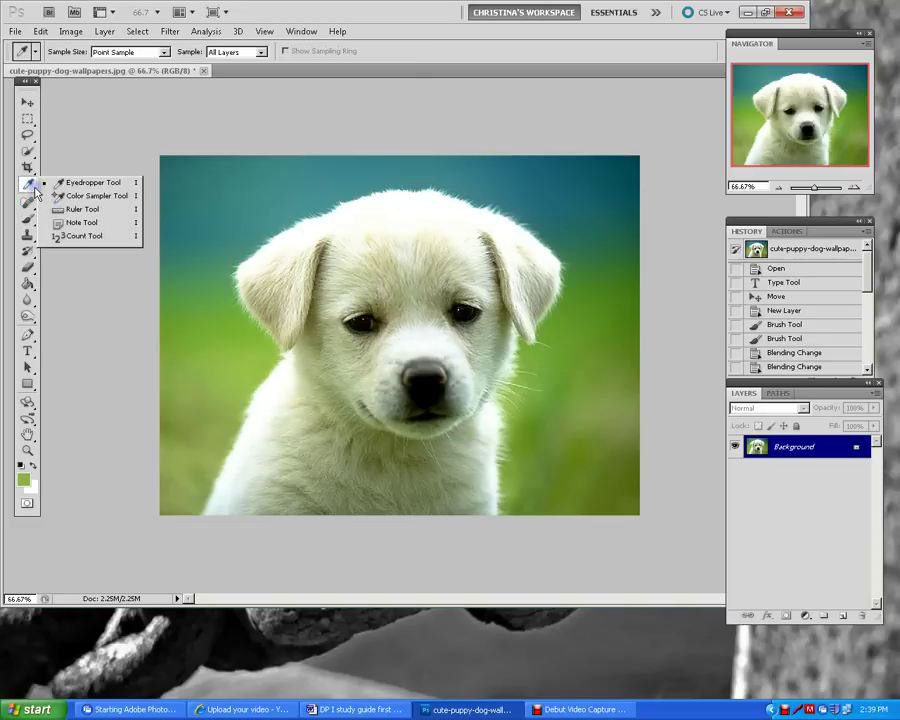
{"action": "left_click", "coordinate": [35, 206]}
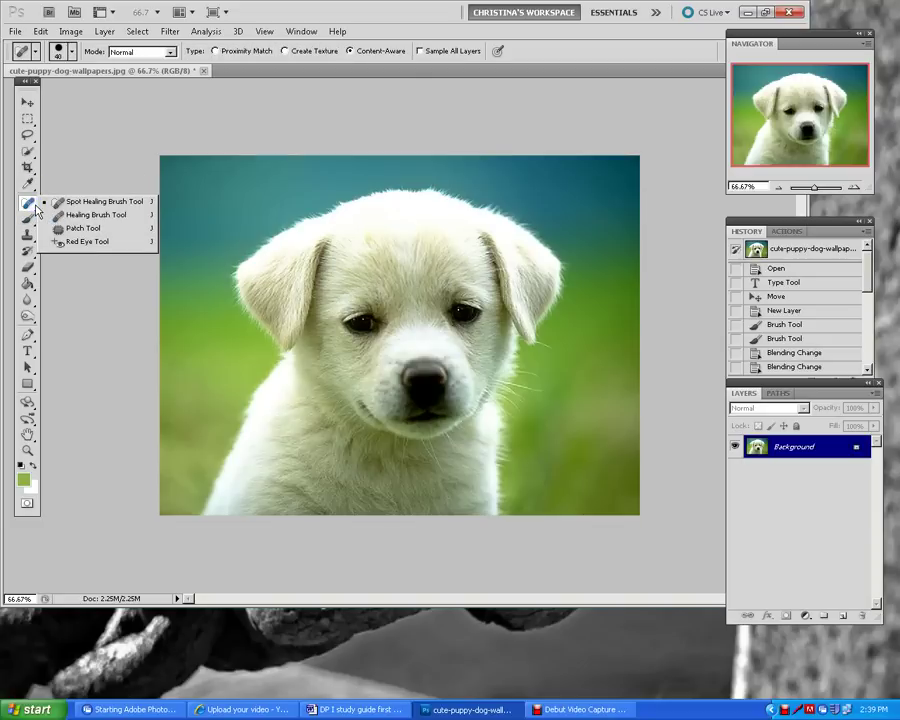
{"action": "left_click", "coordinate": [33, 224]}
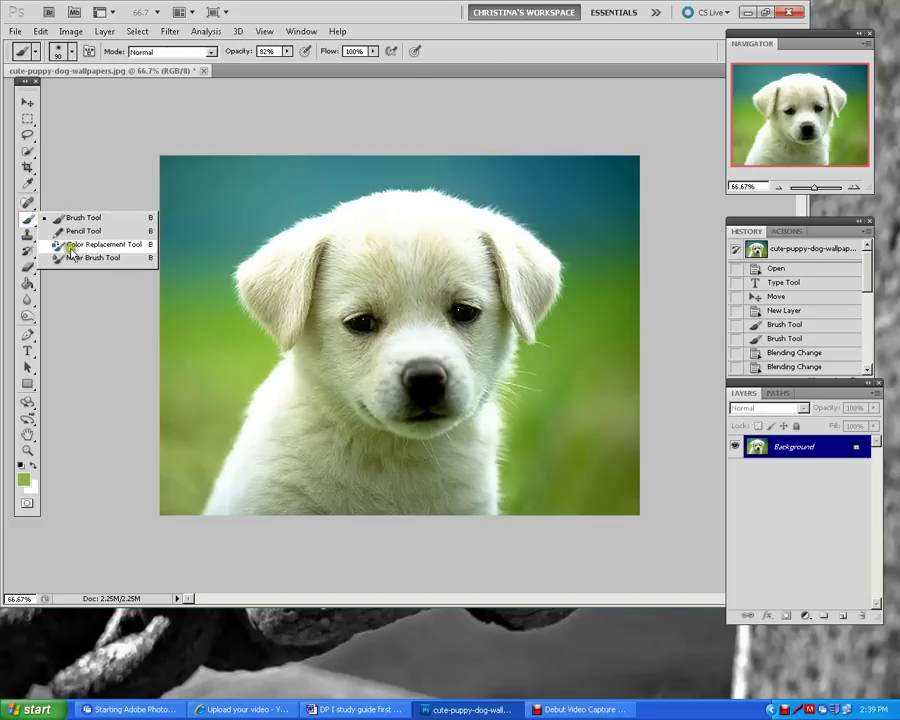
{"action": "left_click", "coordinate": [30, 284]}
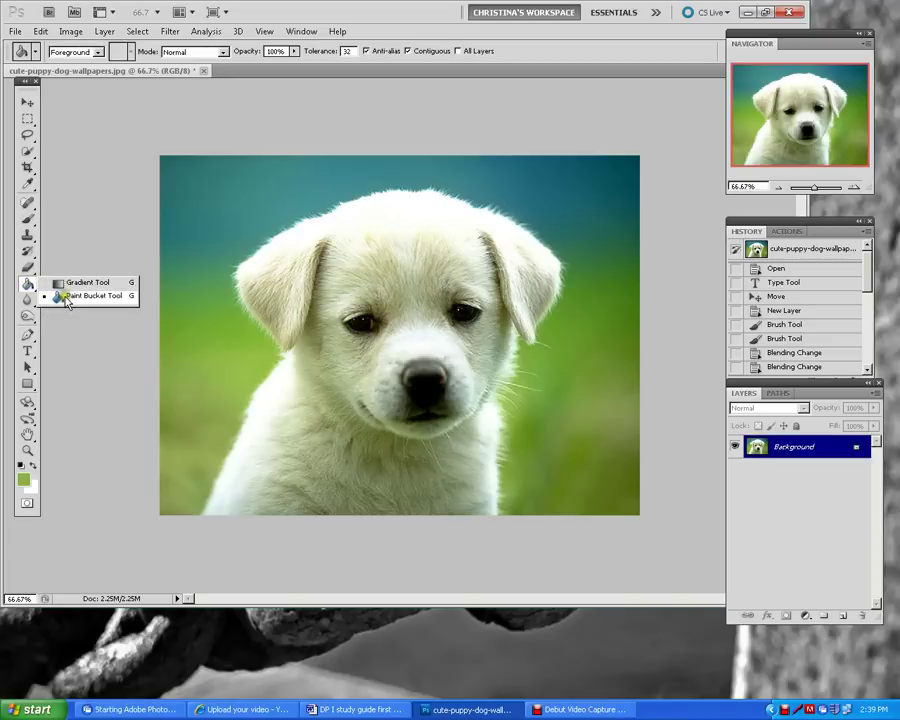
{"action": "left_click", "coordinate": [92, 238]}
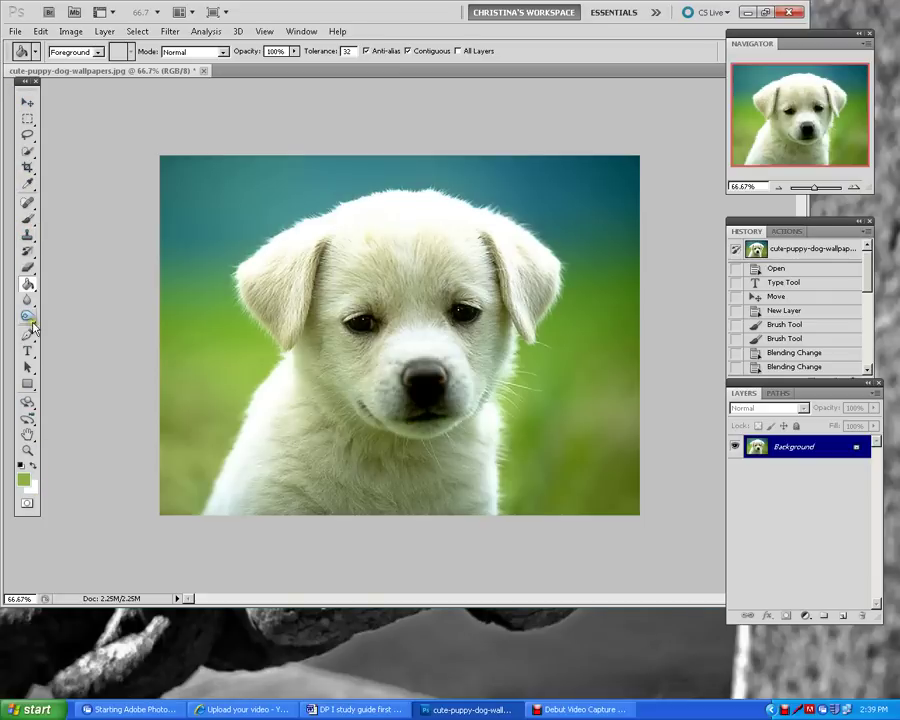
Switch to the Word study guide and read item 7 on the horizontal tool bar
{"action": "left_click", "coordinate": [358, 709]}
{"action": "scroll", "coordinate": [360, 466], "scroll_direction": "down", "scroll_amount": 8}
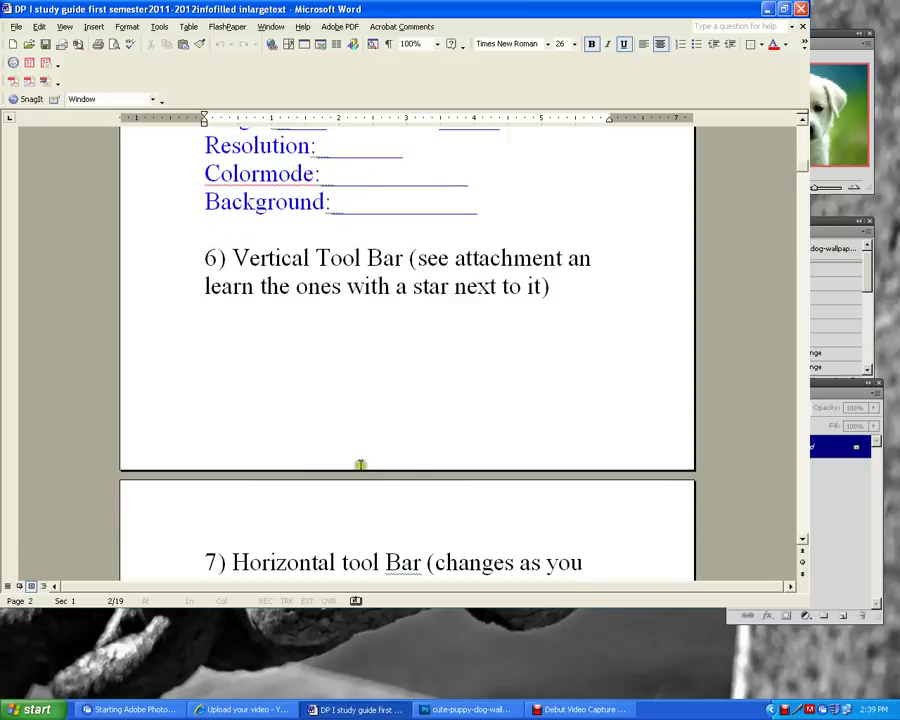
{"action": "scroll", "coordinate": [362, 466], "scroll_direction": "down", "scroll_amount": 1}
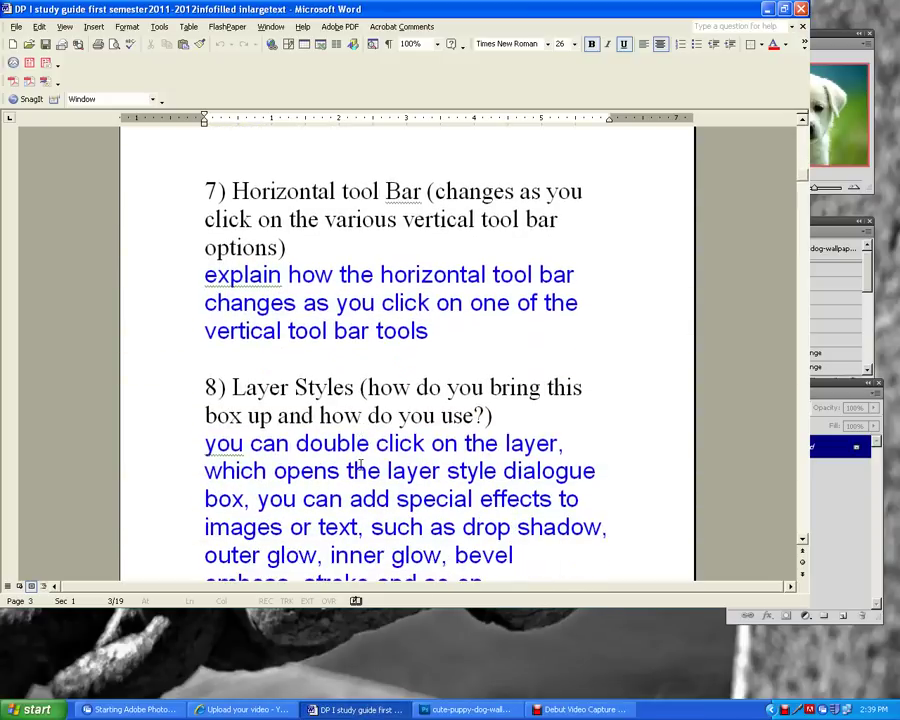
{"action": "scroll", "coordinate": [361, 466], "scroll_direction": "down", "scroll_amount": 1}
{"action": "scroll", "coordinate": [360, 464], "scroll_direction": "down", "scroll_amount": 1}
{"action": "scroll", "coordinate": [300, 300], "scroll_direction": "up", "scroll_amount": 1}
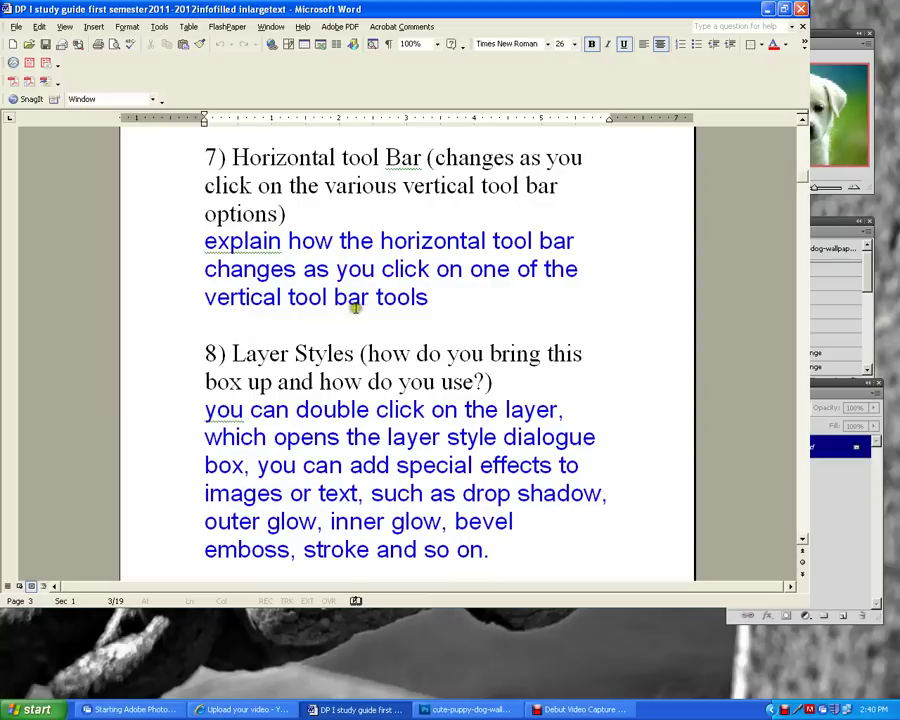
Switch to Photoshop, compare the option bars of the Brush and Crop tools, and view the available brush presets
{"action": "left_click", "coordinate": [458, 709]}
{"action": "left_click", "coordinate": [30, 220]}
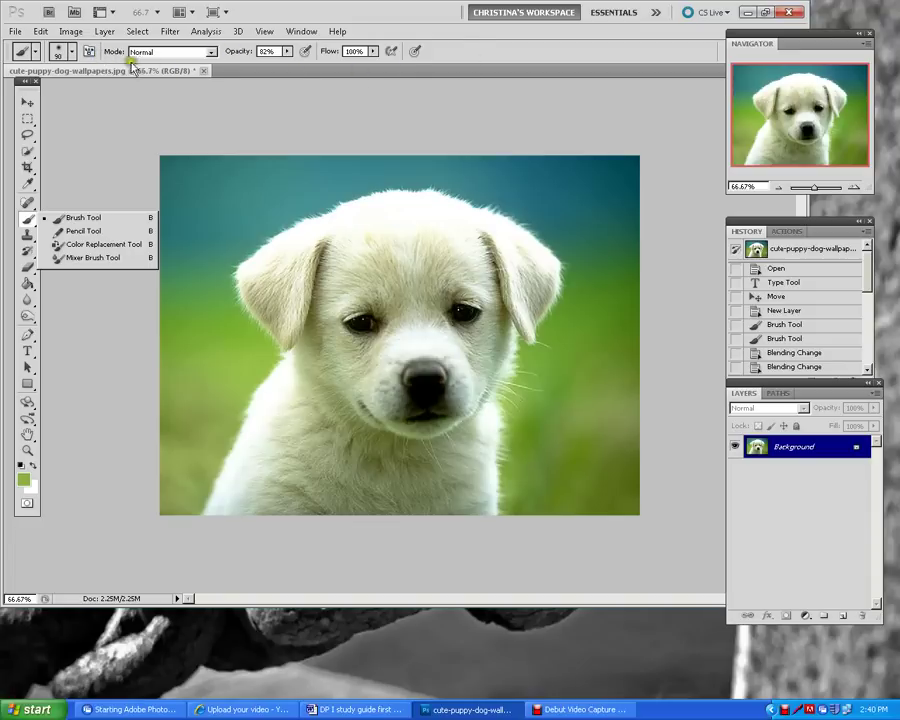
{"action": "left_click", "coordinate": [27, 167]}
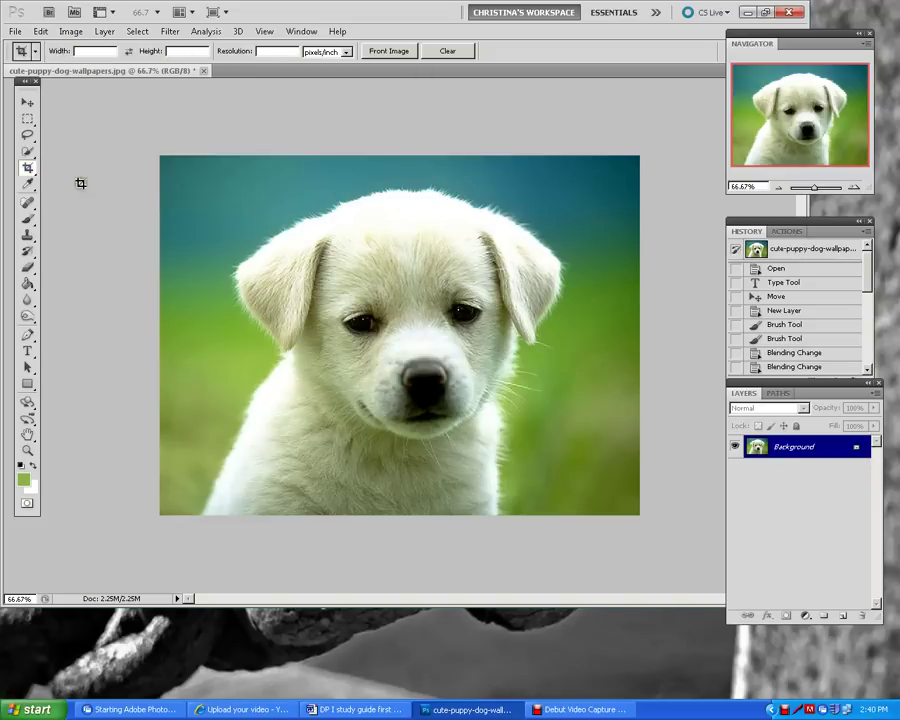
{"action": "left_click", "coordinate": [29, 221]}
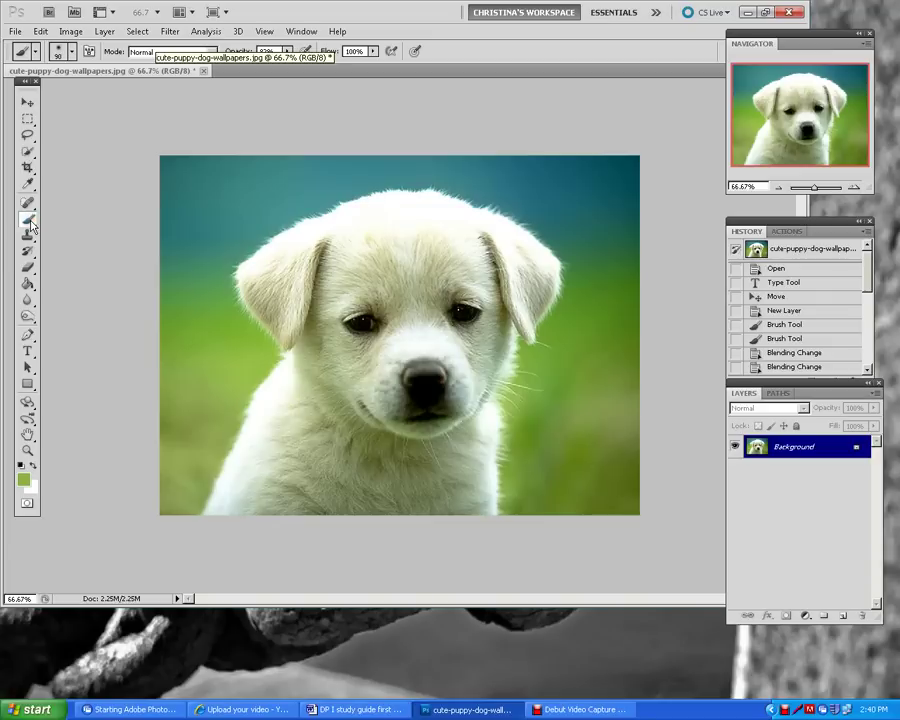
{"action": "left_click", "coordinate": [71, 51]}
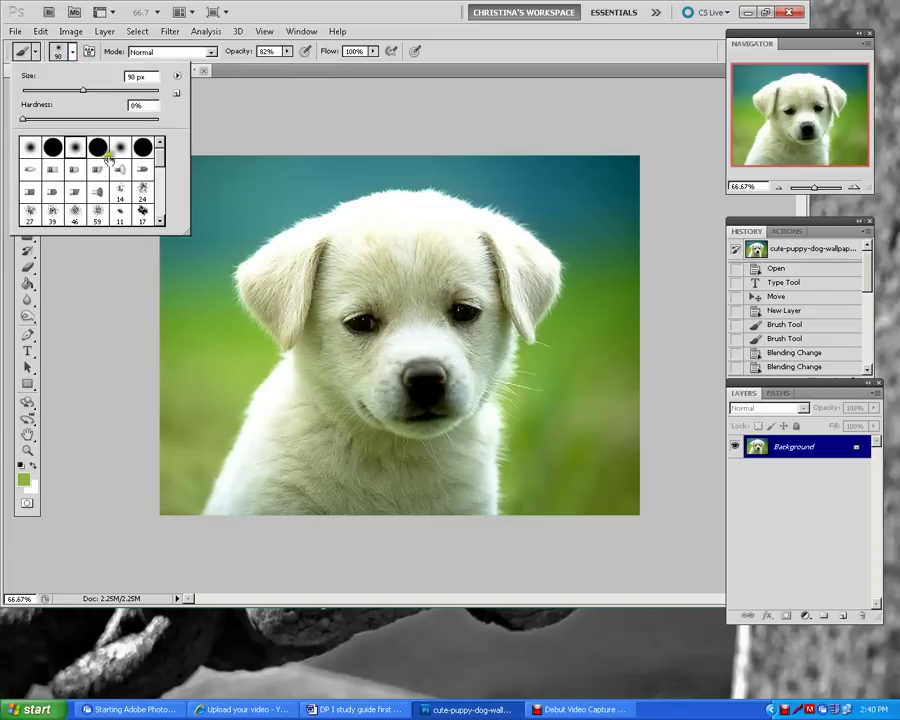
{"action": "left_click", "coordinate": [246, 118]}
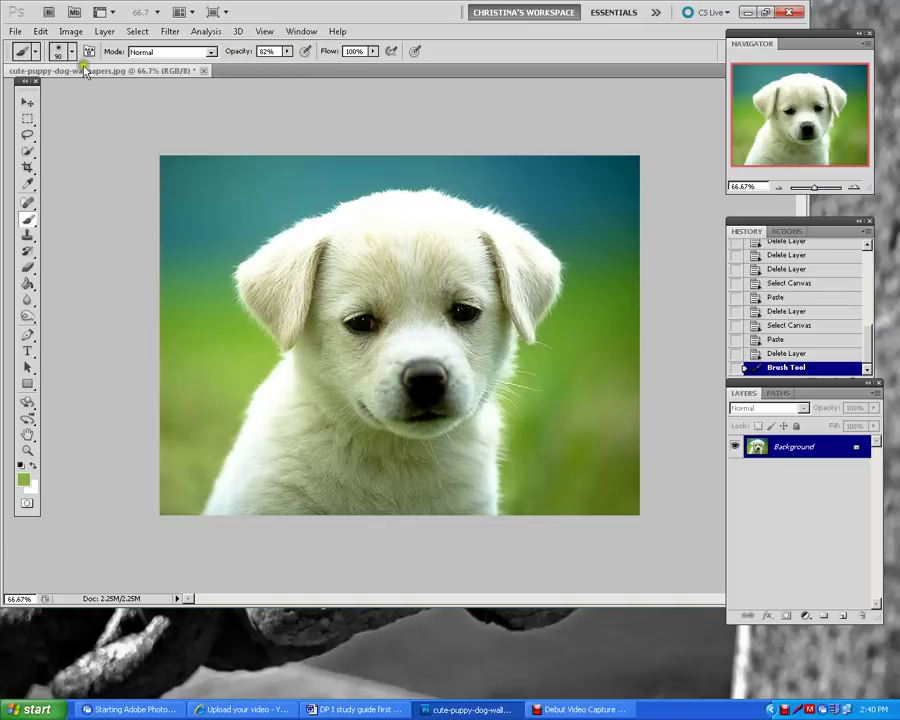
Check item 8 on layer styles in the Word study guide, return to Photoshop and convert the Background into a regular layer
{"action": "left_click", "coordinate": [333, 709]}
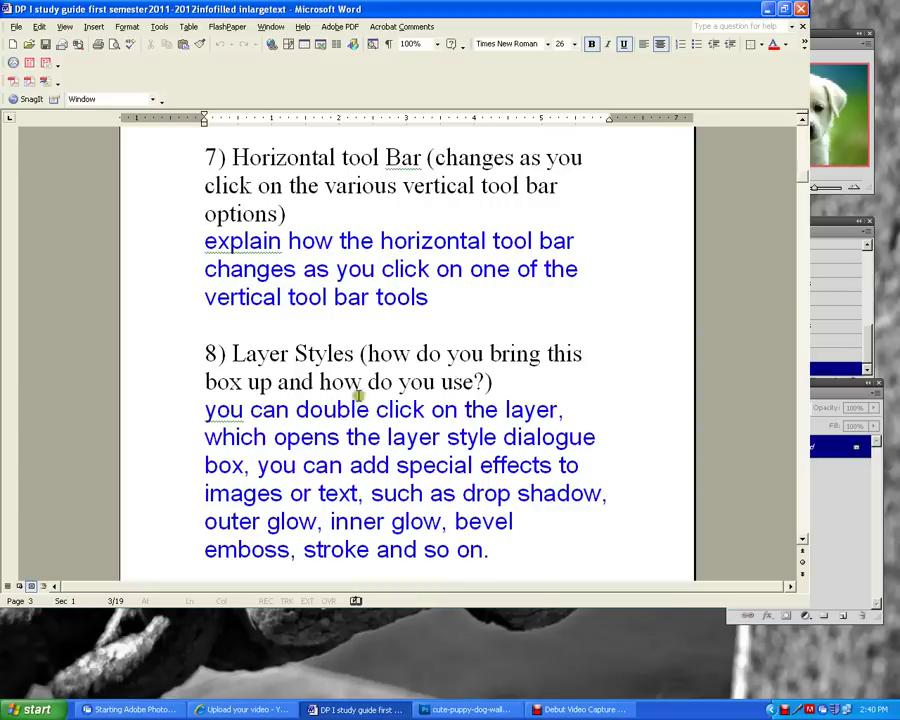
{"action": "left_click", "coordinate": [462, 708]}
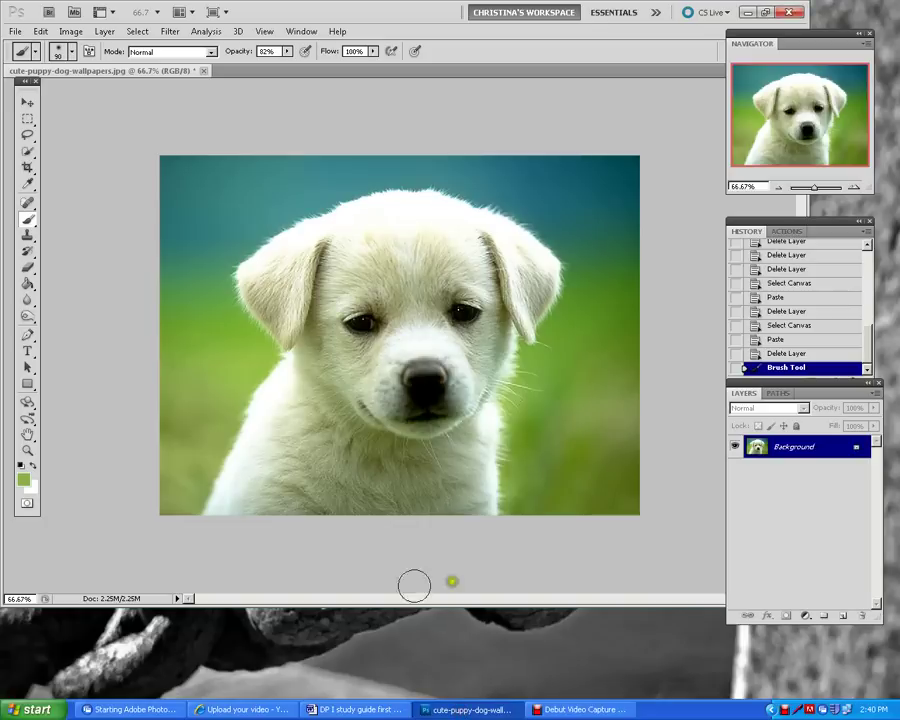
{"action": "double_click", "coordinate": [833, 448]}
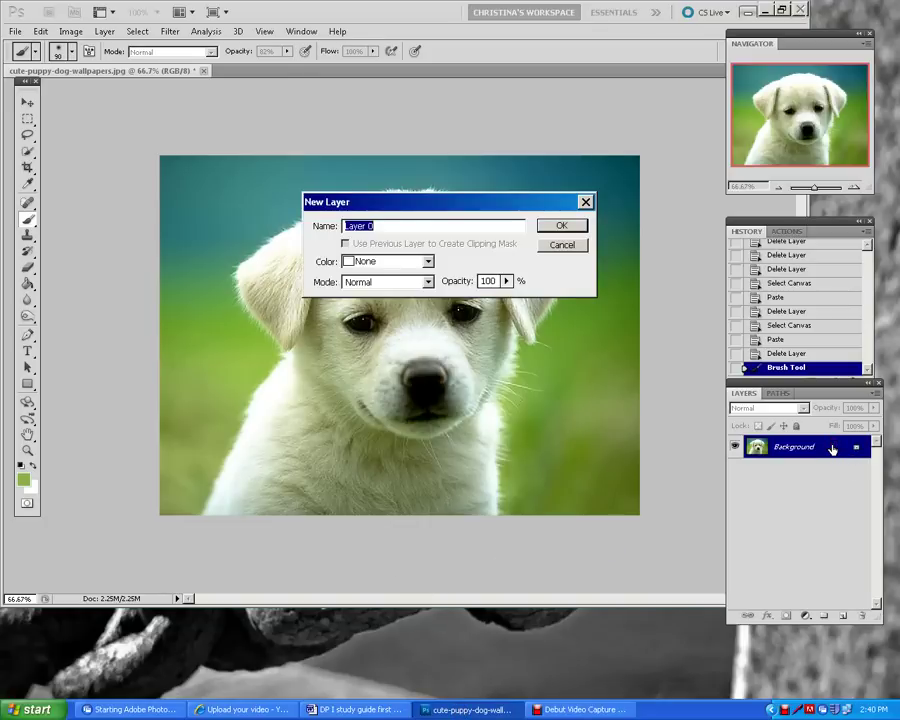
{"action": "left_click", "coordinate": [564, 226]}
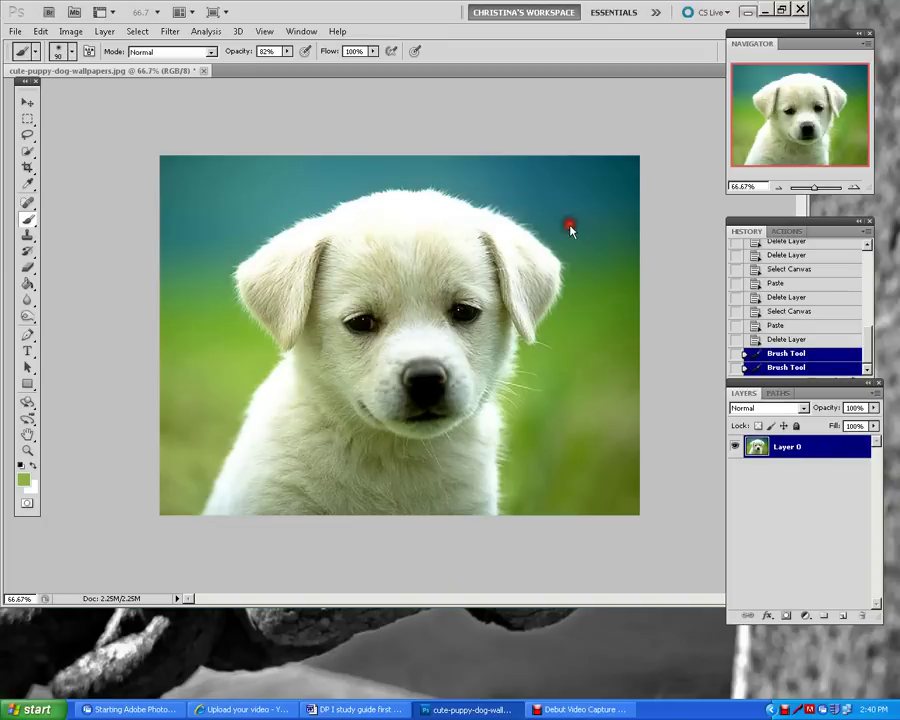
Try the layer style effects on the puppy layer, from Drop Shadow and the glows through the overlays to Stroke, and discard them
{"action": "double_click", "coordinate": [826, 451]}
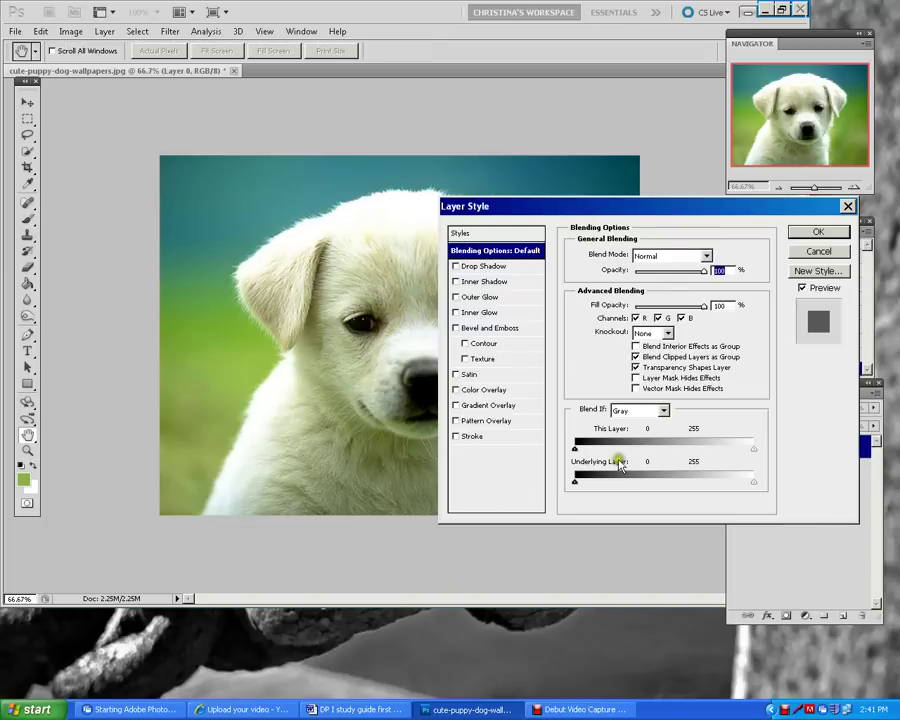
{"action": "left_click", "coordinate": [483, 266]}
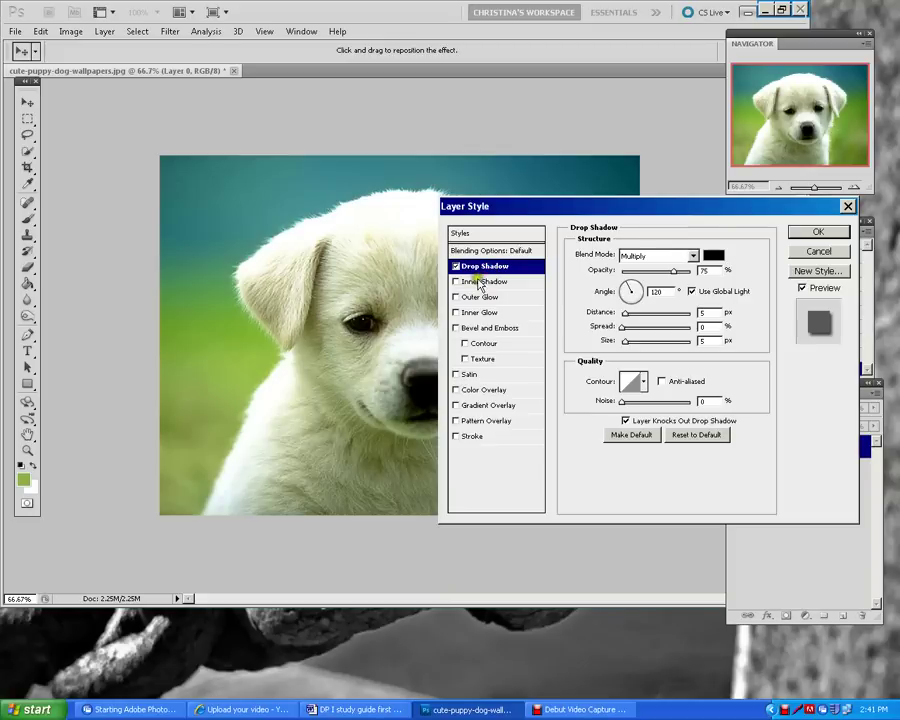
{"action": "left_click", "coordinate": [478, 284]}
{"action": "left_click", "coordinate": [480, 297]}
{"action": "left_click", "coordinate": [480, 312]}
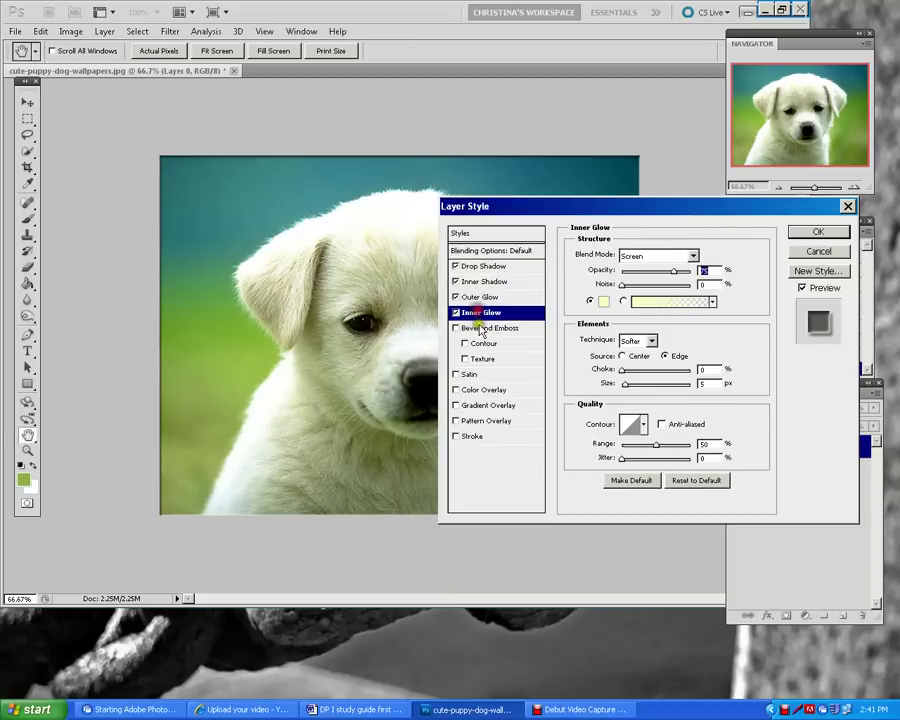
{"action": "left_click", "coordinate": [480, 328]}
{"action": "left_click", "coordinate": [468, 374]}
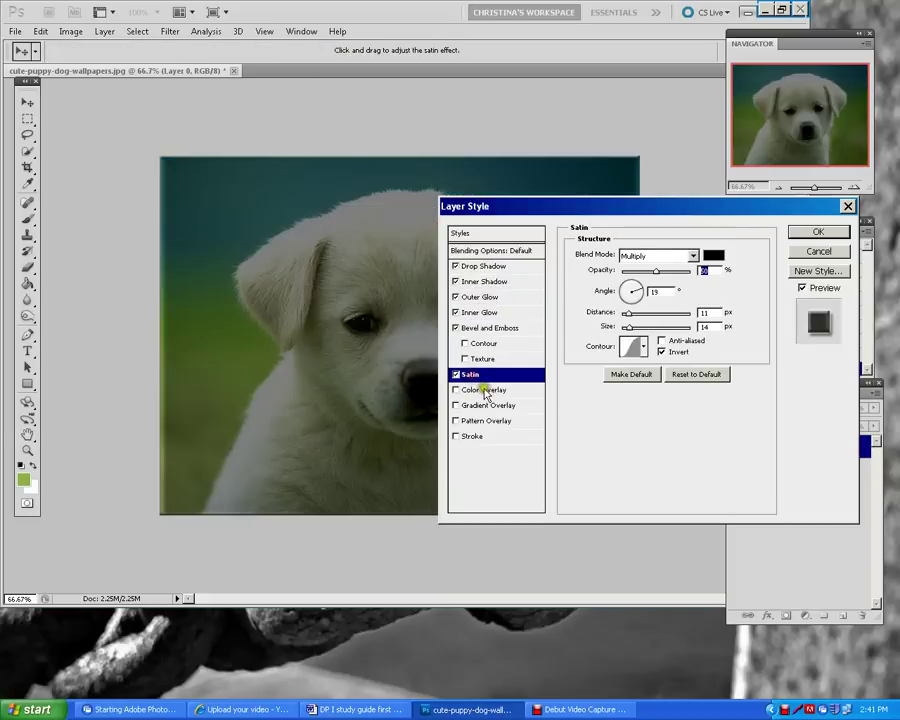
{"action": "left_click", "coordinate": [481, 391]}
{"action": "left_click", "coordinate": [484, 405]}
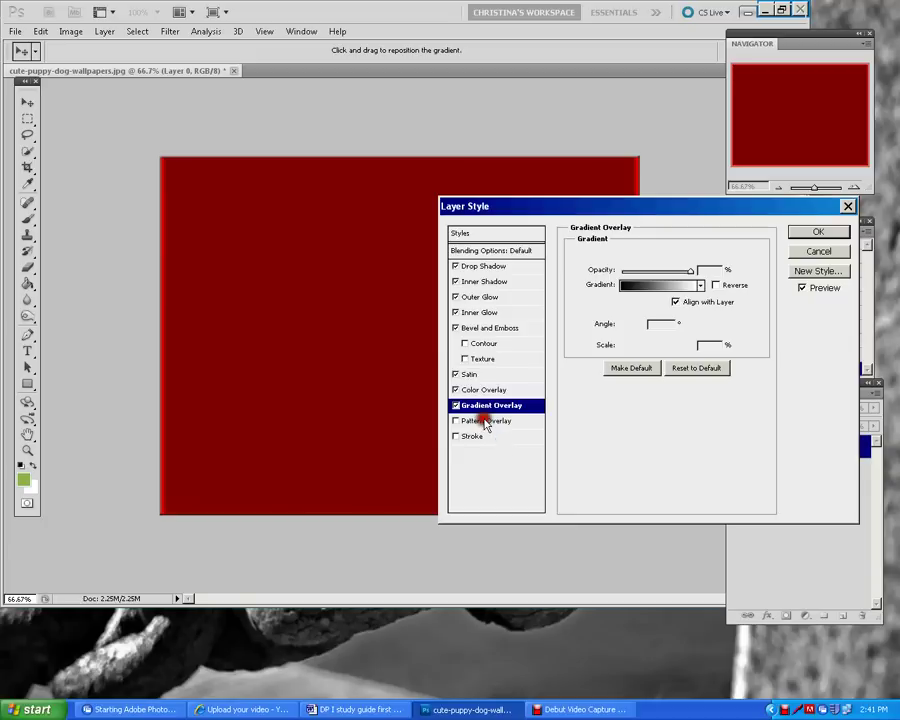
{"action": "left_click", "coordinate": [472, 437]}
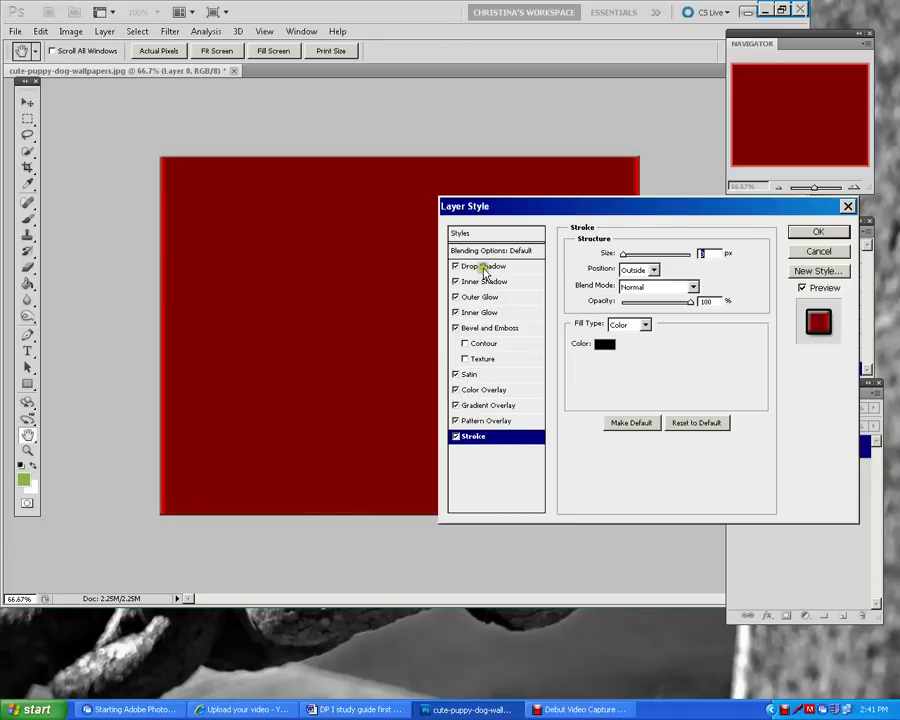
{"action": "left_click", "coordinate": [808, 254]}
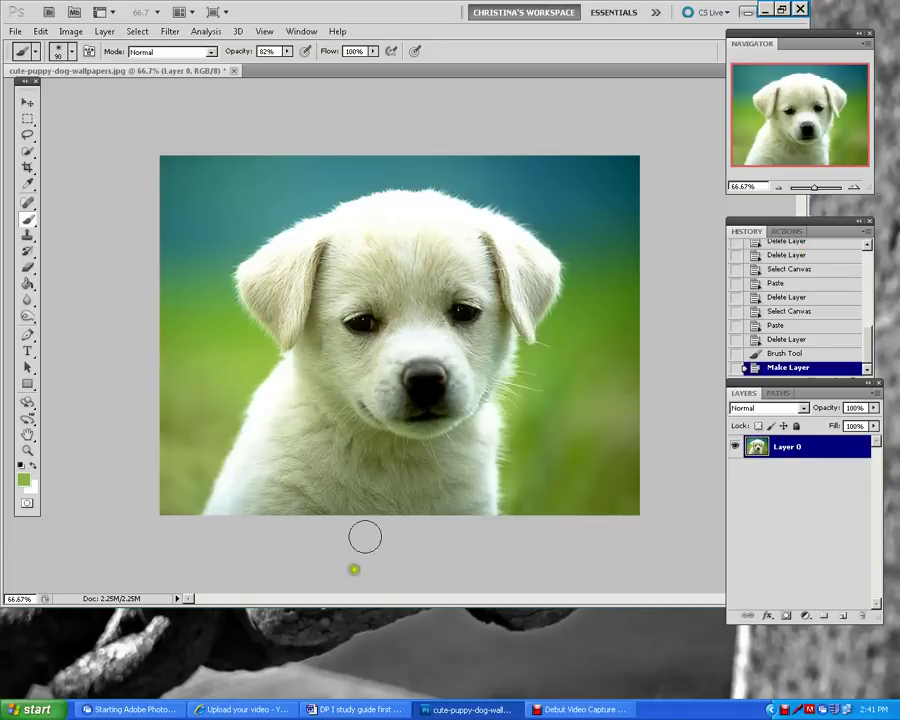
Switch to the Word study guide and read items 8 to 10 on layer styles, History and Navigator
{"action": "left_click", "coordinate": [367, 710]}
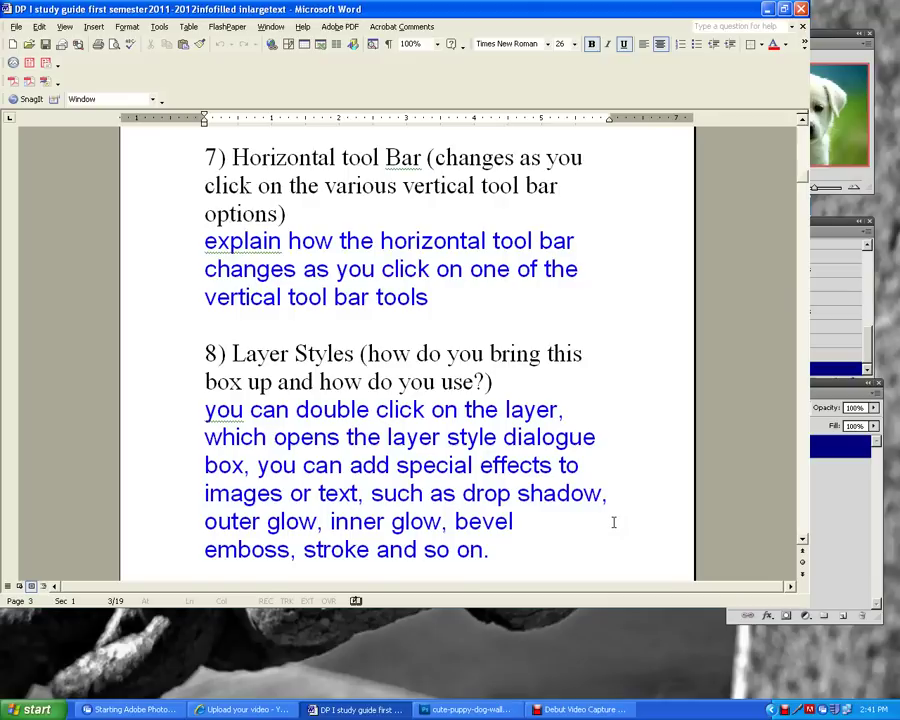
{"action": "scroll", "coordinate": [562, 512], "scroll_direction": "down", "scroll_amount": 3}
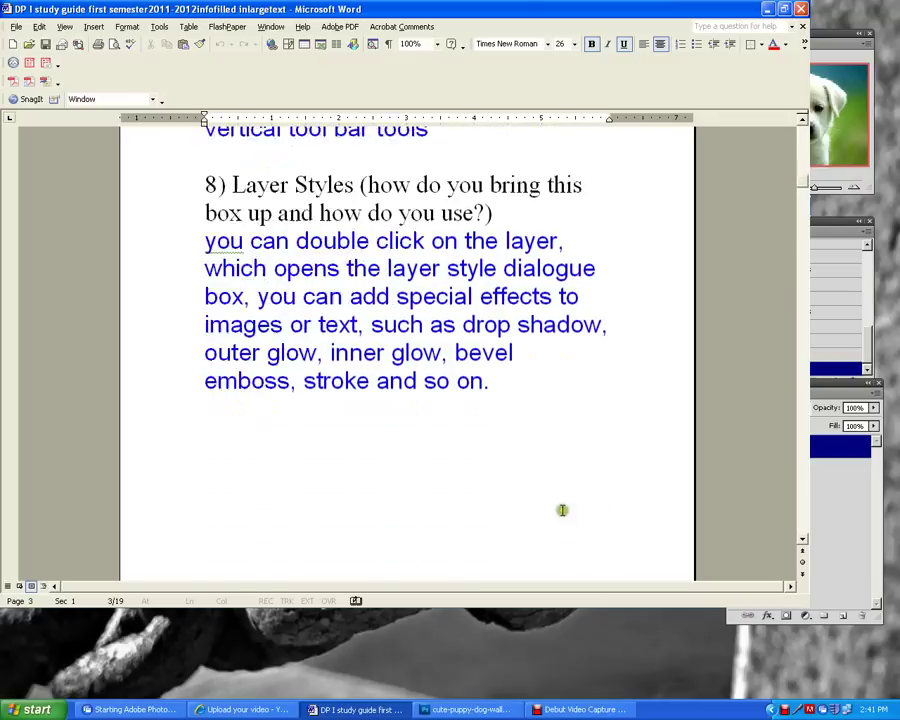
{"action": "scroll", "coordinate": [562, 510], "scroll_direction": "down", "scroll_amount": 5}
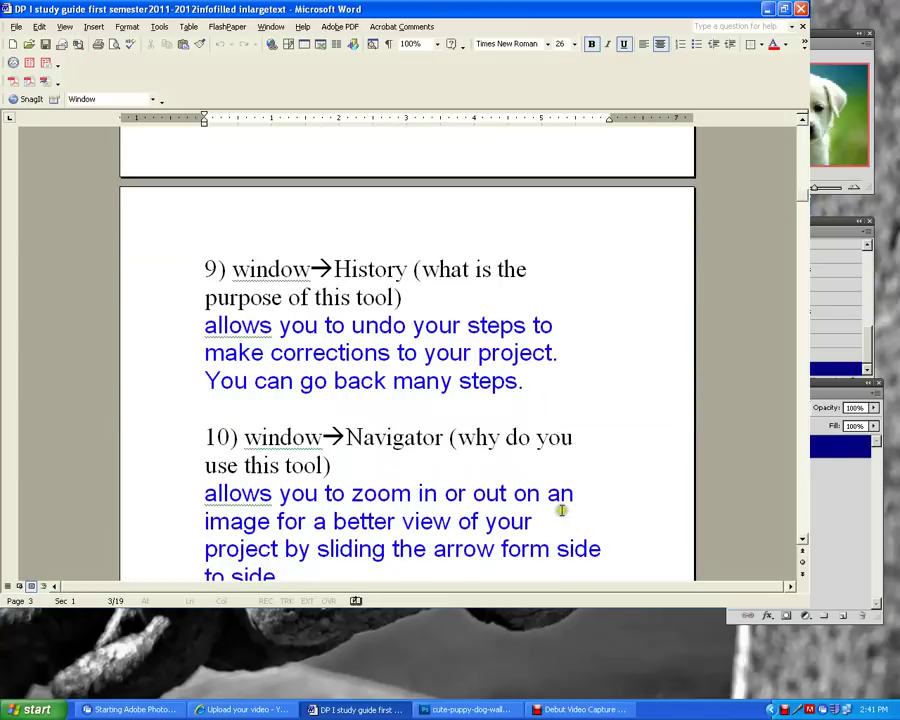
{"action": "scroll", "coordinate": [562, 512], "scroll_direction": "up", "scroll_amount": 1}
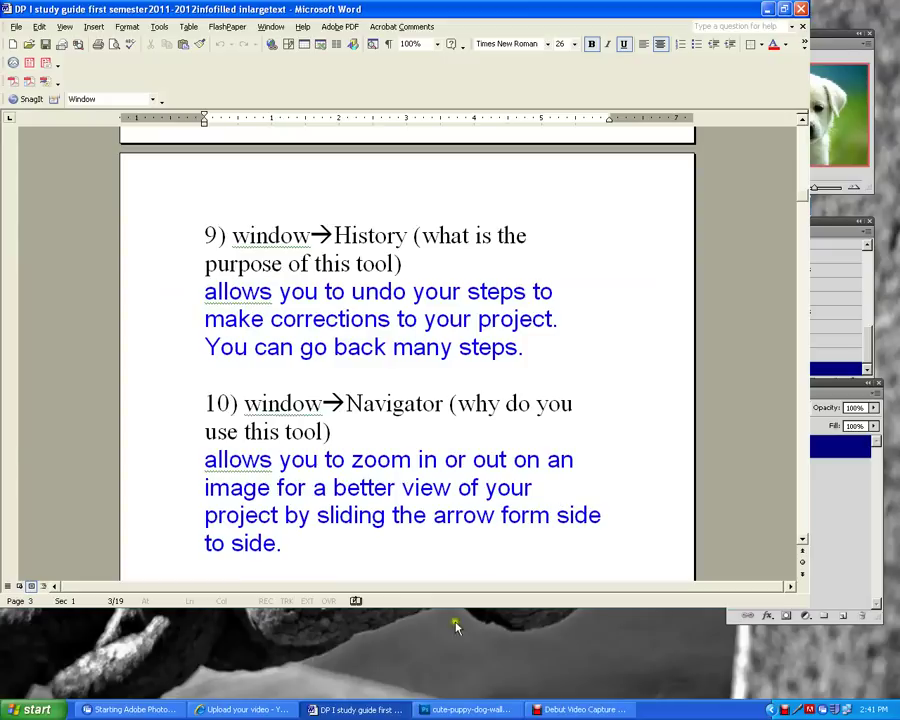
Switch to Photoshop, hide the History panel and show it again
{"action": "left_click", "coordinate": [468, 709]}
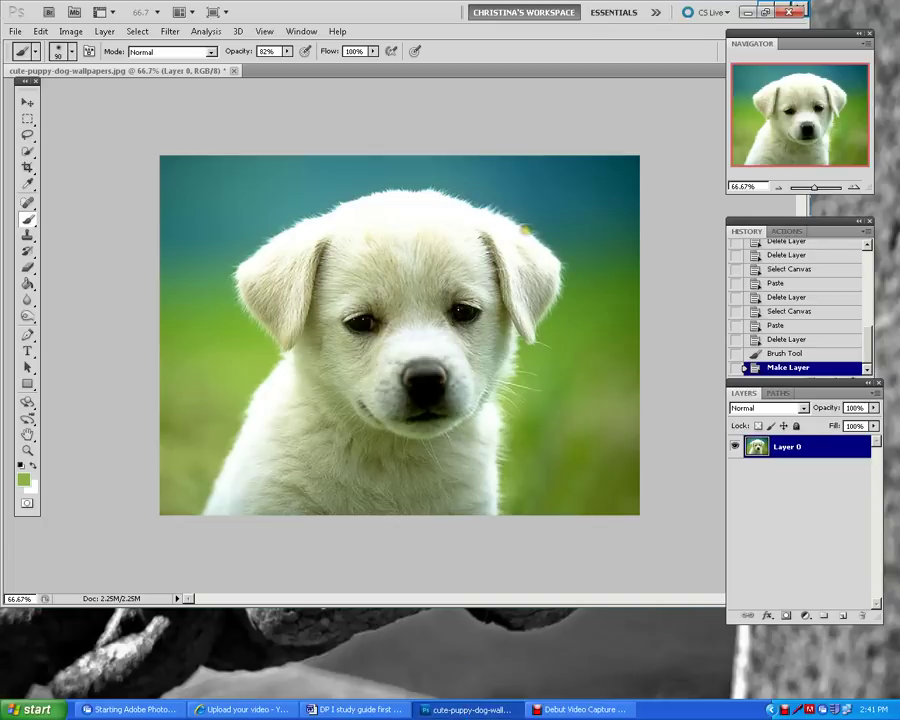
{"action": "left_click_drag", "start_coordinate": [824, 221], "coordinate": [824, 203]}
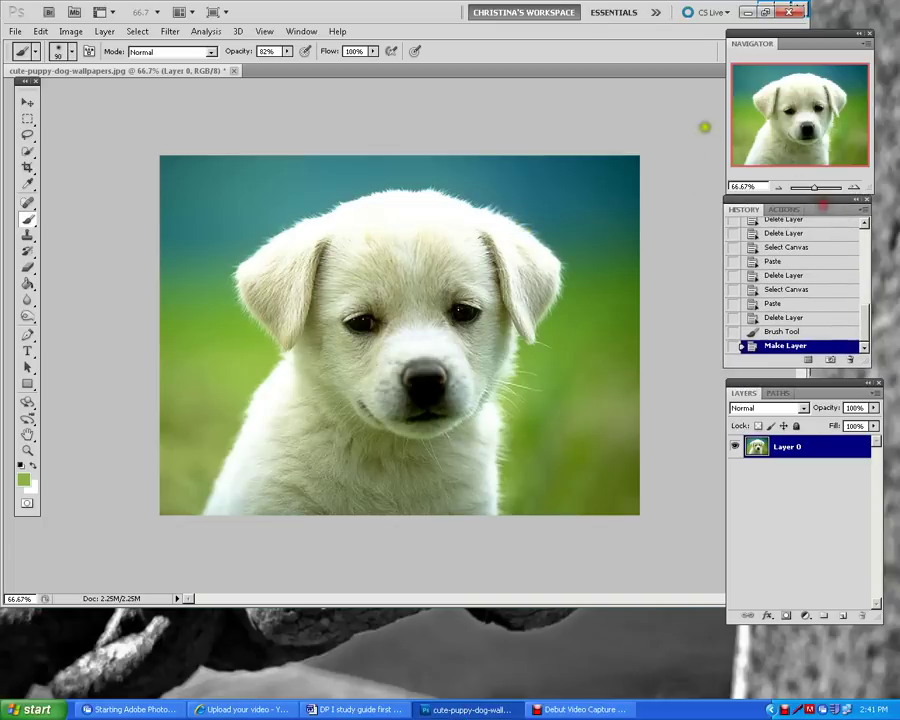
{"action": "left_click", "coordinate": [304, 32]}
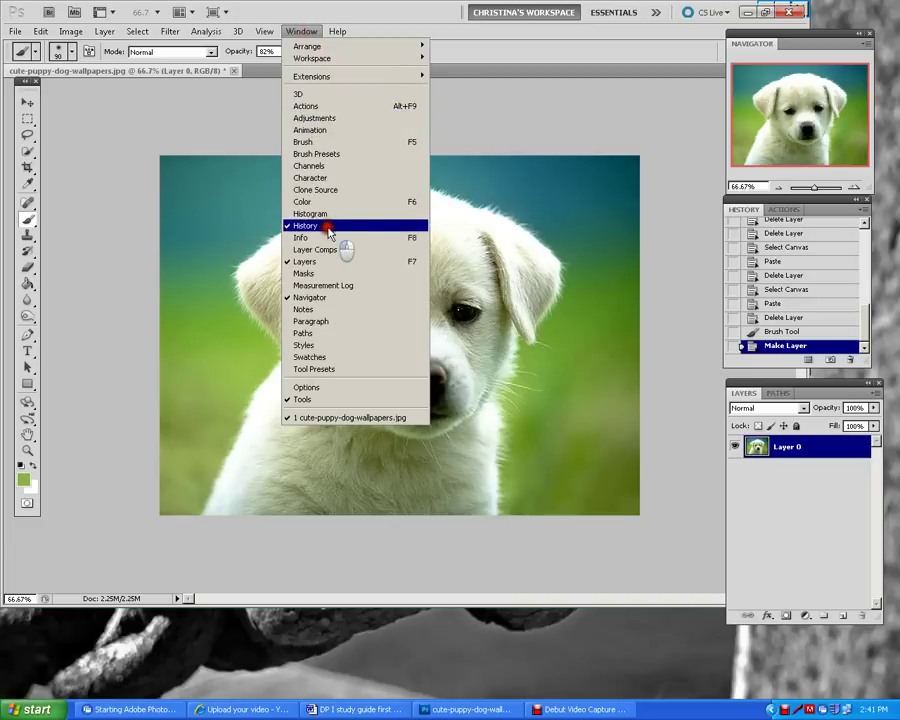
{"action": "left_click", "coordinate": [331, 225]}
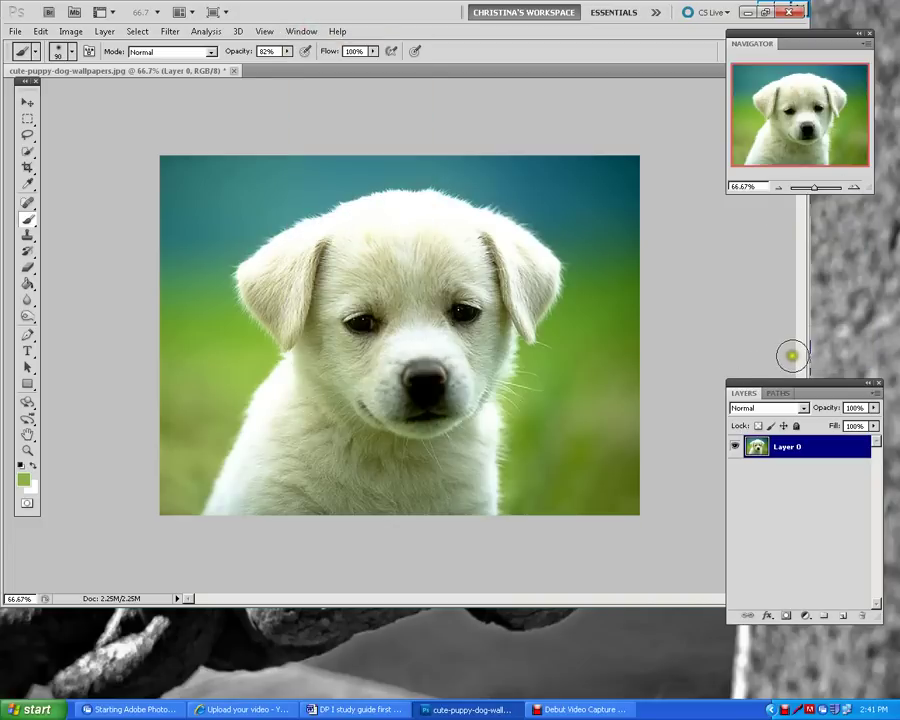
{"action": "left_click", "coordinate": [310, 35]}
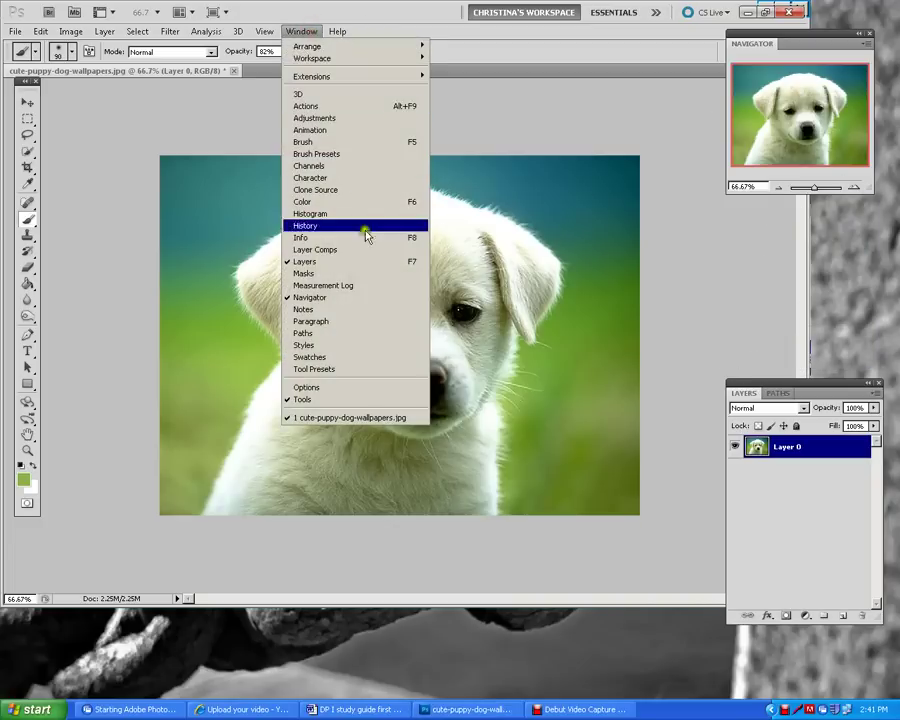
{"action": "left_click", "coordinate": [328, 226]}
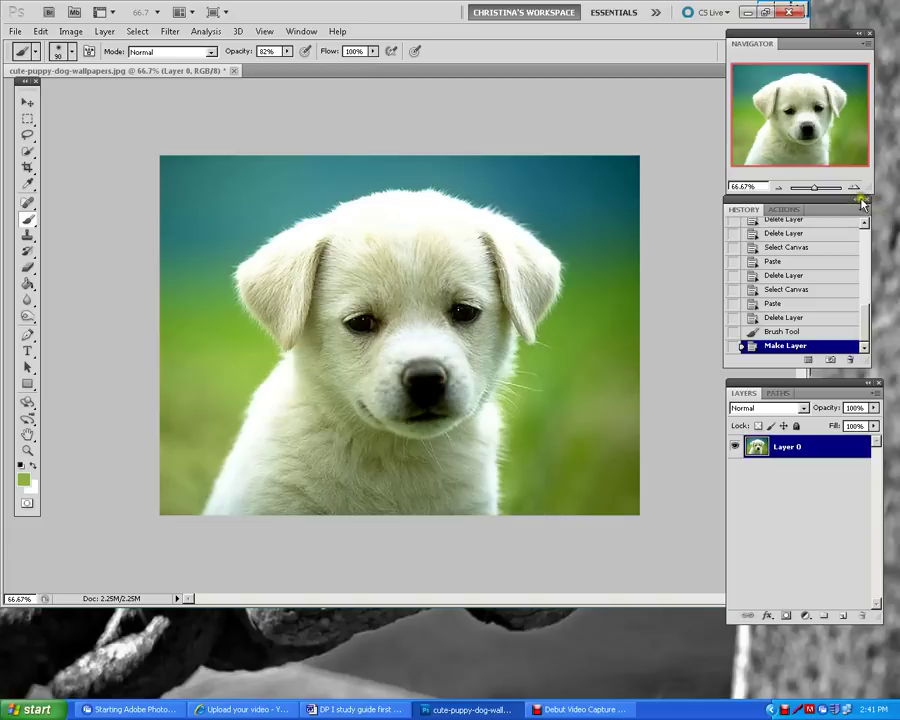
Collapse the History panel to icons, expand it and place it as a full panel below the Navigator
{"action": "left_click", "coordinate": [860, 203]}
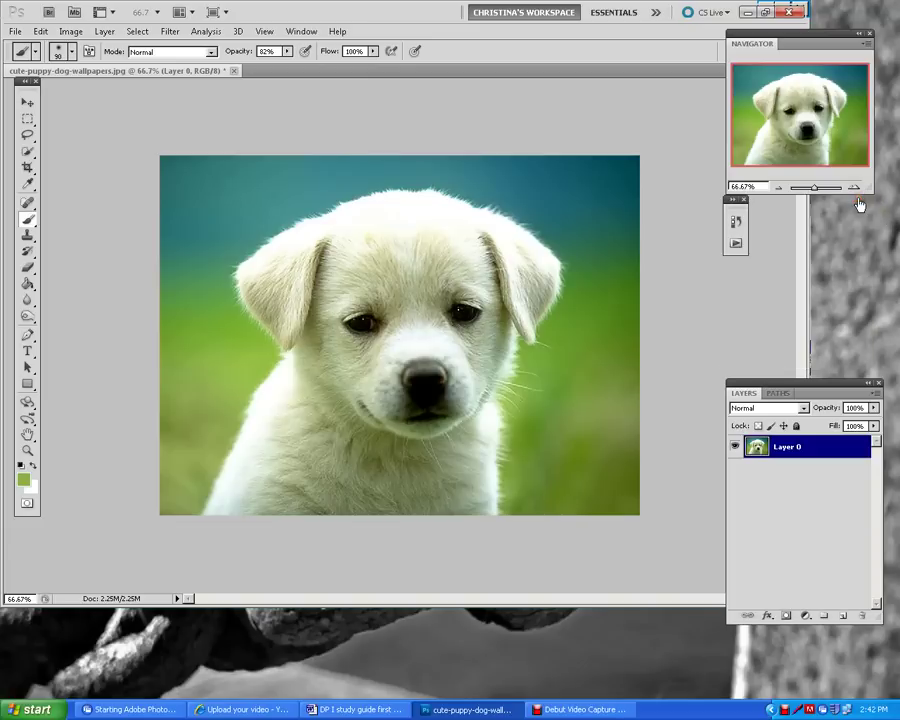
{"action": "left_click", "coordinate": [737, 222]}
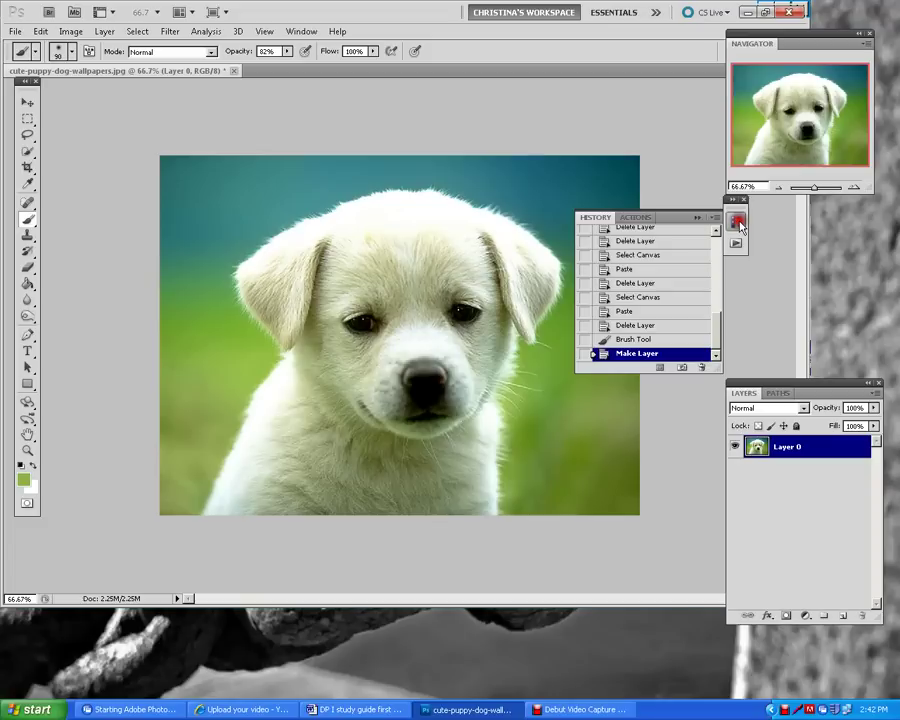
{"action": "left_click_drag", "start_coordinate": [688, 218], "coordinate": [825, 212]}
{"action": "mouse_move", "coordinate": [850, 287]}
{"action": "left_mouse_down"}
{"action": "mouse_move", "coordinate": [855, 235]}
{"action": "mouse_move", "coordinate": [852, 338]}
{"action": "left_mouse_up"}
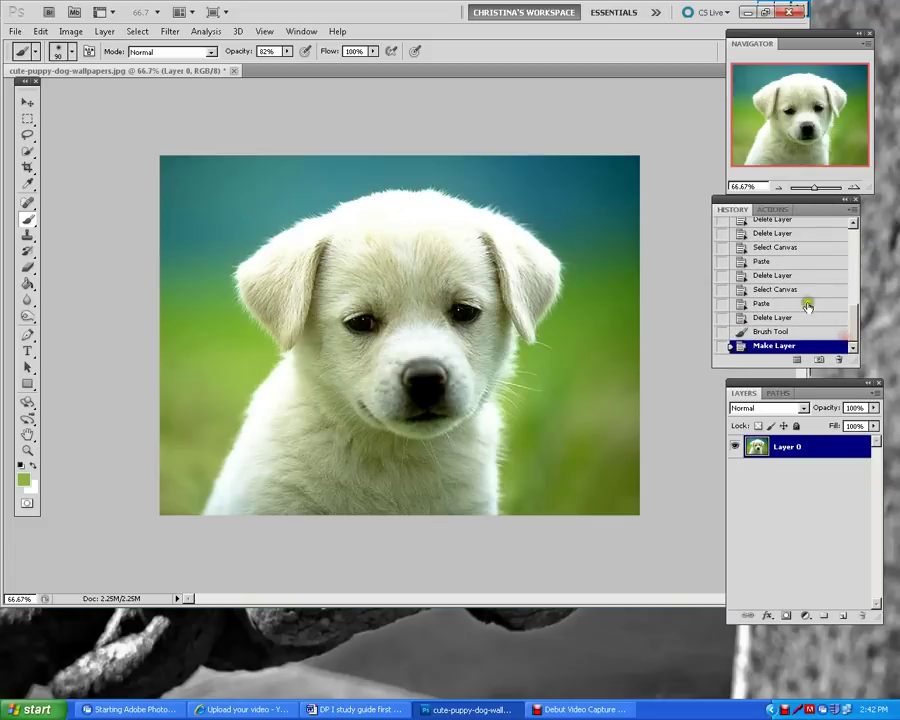
Step the document back to the last Delete Layer history state and return it to the Make Layer state
{"action": "left_click", "coordinate": [793, 332]}
{"action": "left_click", "coordinate": [790, 317]}
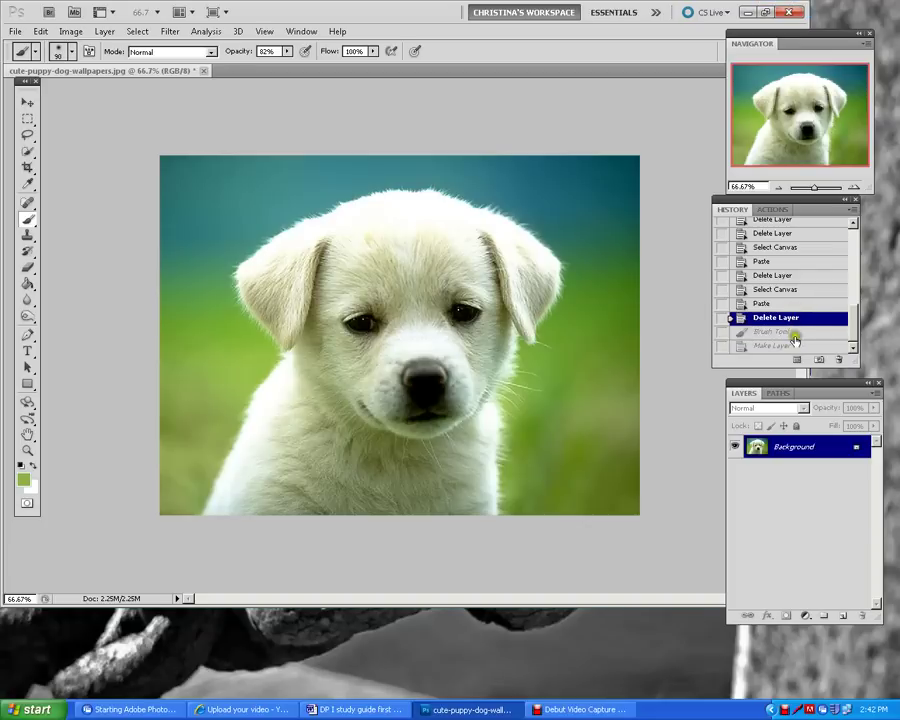
{"action": "left_click", "coordinate": [796, 346]}
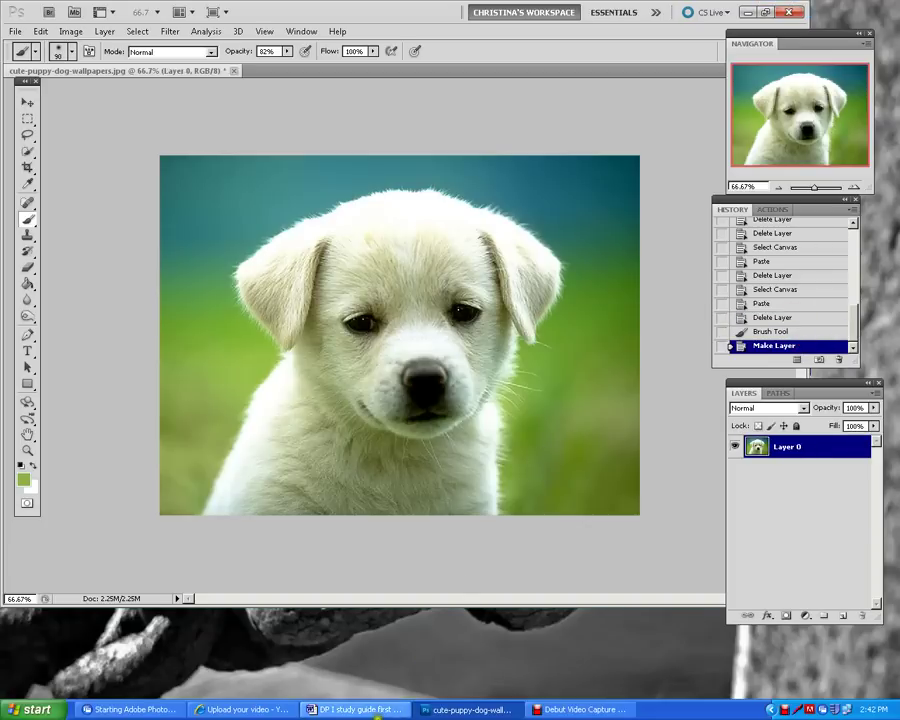
Check item 10 in the Word study guide, return to Photoshop and use the Navigator to view the puppy's nose at 271.83% zoom
{"action": "left_click", "coordinate": [366, 710]}
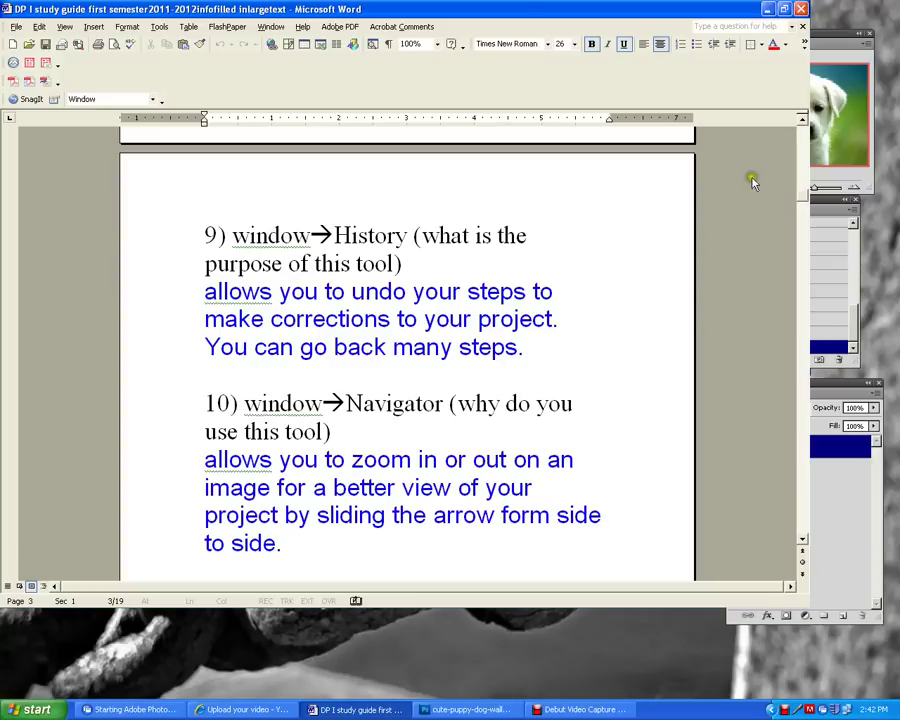
{"action": "left_click", "coordinate": [507, 710]}
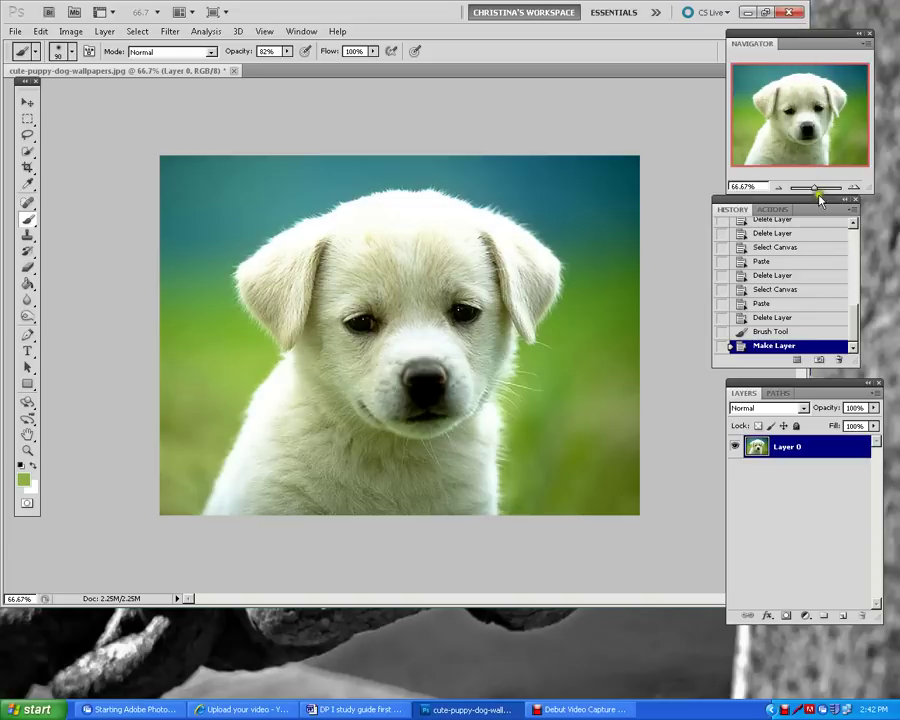
{"action": "left_click_drag", "start_coordinate": [814, 188], "coordinate": [824, 193]}
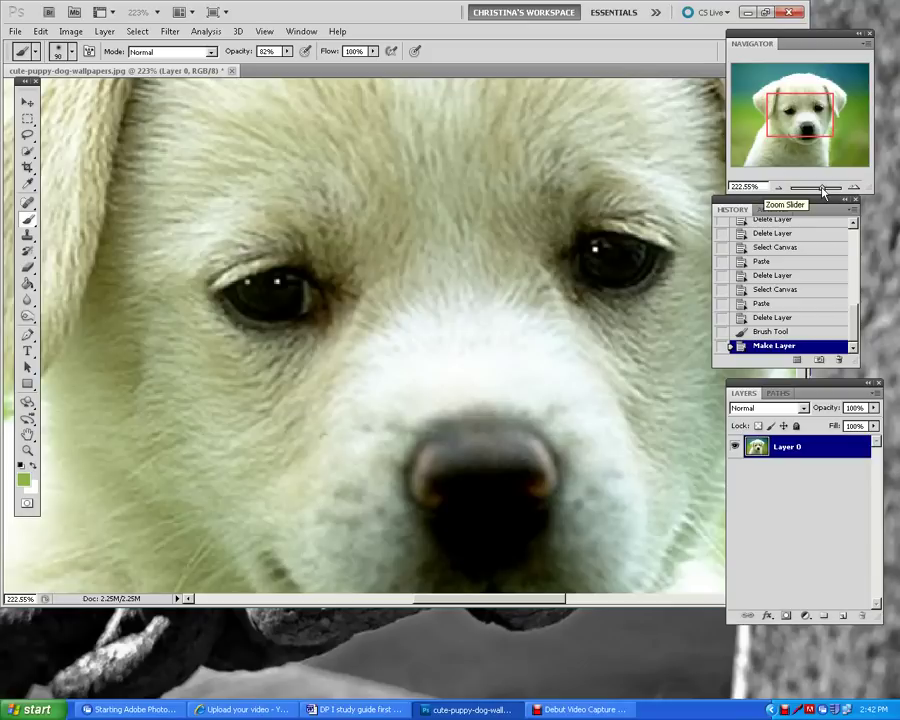
{"action": "mouse_move", "coordinate": [824, 193]}
{"action": "left_mouse_down"}
{"action": "mouse_move", "coordinate": [796, 188]}
{"action": "mouse_move", "coordinate": [842, 199]}
{"action": "mouse_move", "coordinate": [802, 188]}
{"action": "mouse_move", "coordinate": [834, 186]}
{"action": "mouse_move", "coordinate": [818, 194]}
{"action": "mouse_move", "coordinate": [822, 188]}
{"action": "left_mouse_up"}
{"action": "mouse_move", "coordinate": [800, 125]}
{"action": "left_mouse_down"}
{"action": "mouse_move", "coordinate": [793, 103]}
{"action": "mouse_move", "coordinate": [807, 135]}
{"action": "mouse_move", "coordinate": [789, 113]}
{"action": "left_mouse_up"}
{"action": "left_click_drag", "start_coordinate": [780, 108], "coordinate": [806, 128]}
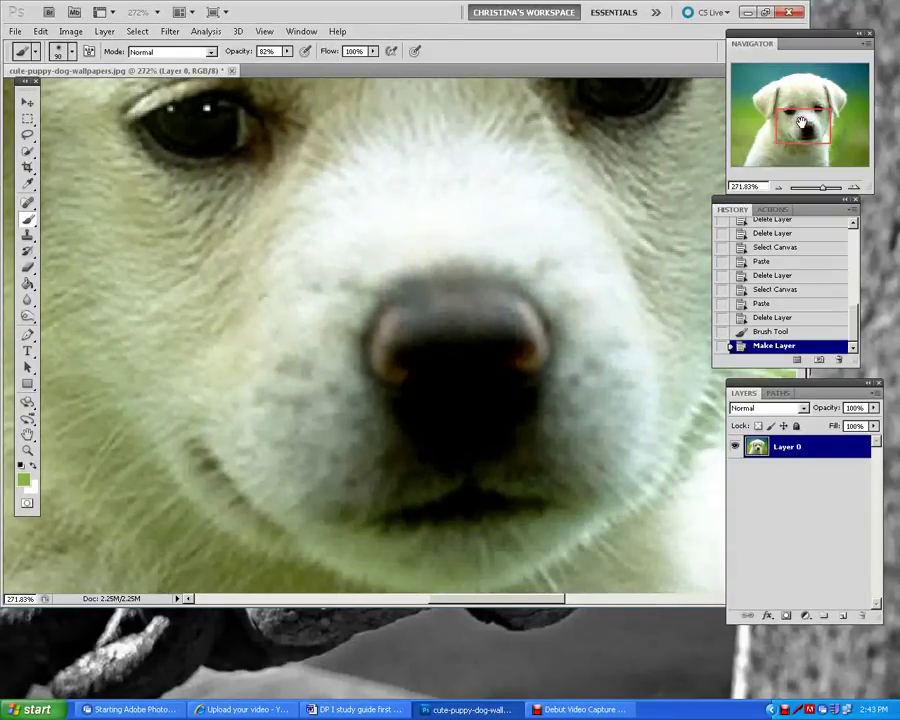
Switch to the Word study guide and read item 11 on the Layers window
{"action": "left_click", "coordinate": [366, 712]}
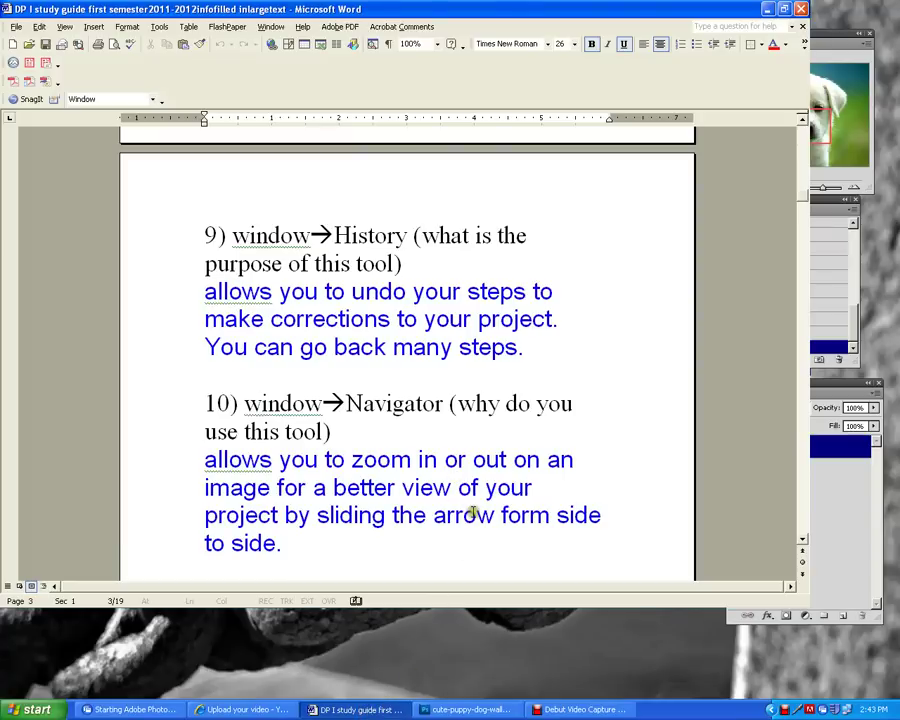
{"action": "scroll", "coordinate": [474, 513], "scroll_direction": "down", "scroll_amount": 5}
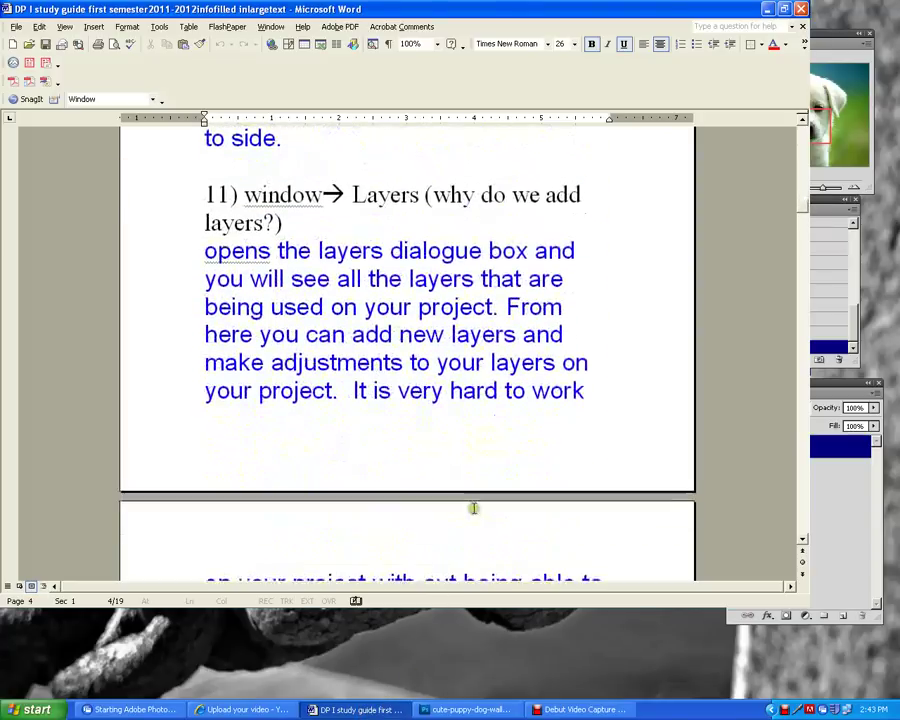
{"action": "scroll", "coordinate": [474, 508], "scroll_direction": "up", "scroll_amount": 1}
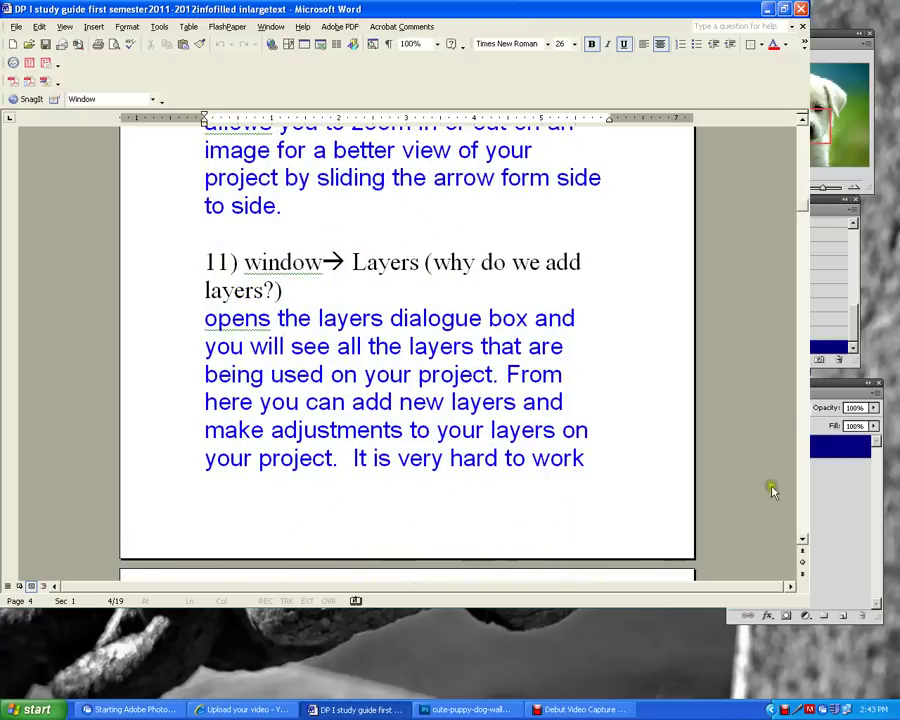
Return to Photoshop, close the Layers panel and bring it back
{"action": "left_click", "coordinate": [818, 497]}
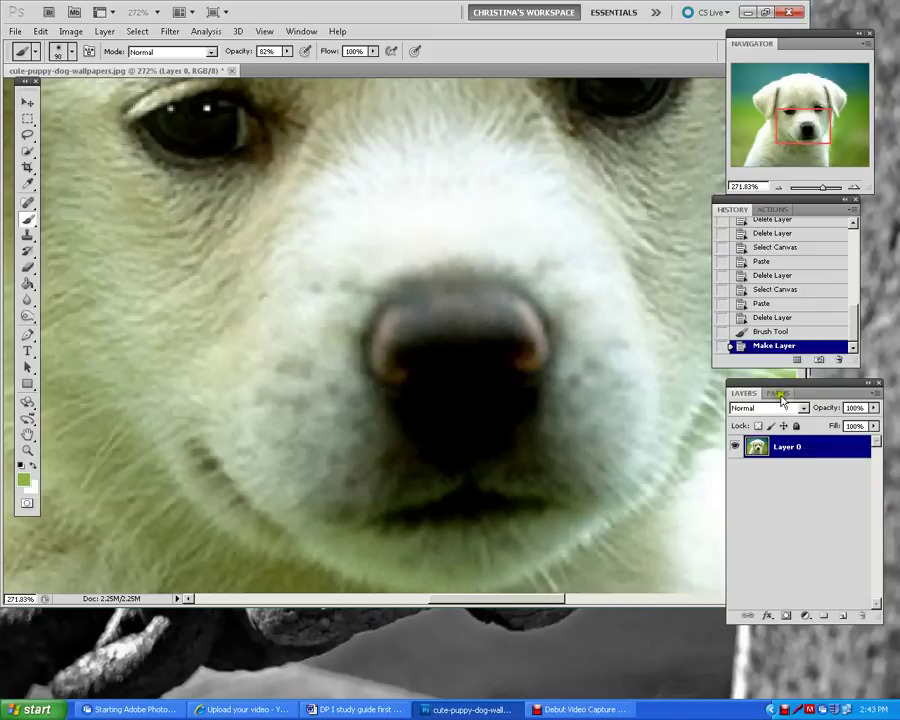
{"action": "left_click", "coordinate": [879, 383]}
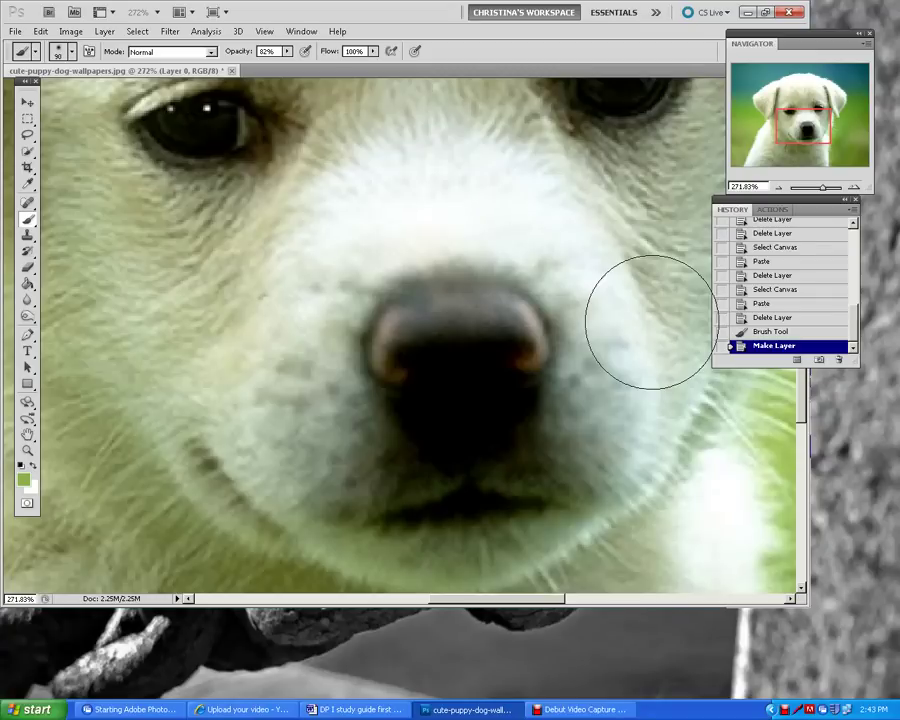
{"action": "left_click", "coordinate": [300, 31]}
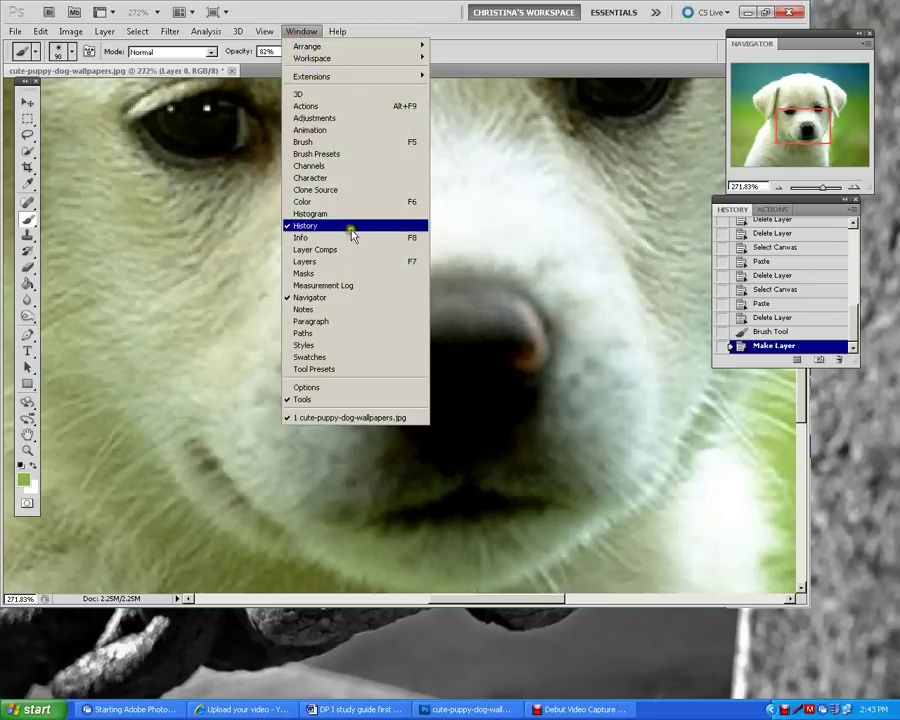
{"action": "left_click", "coordinate": [347, 261]}
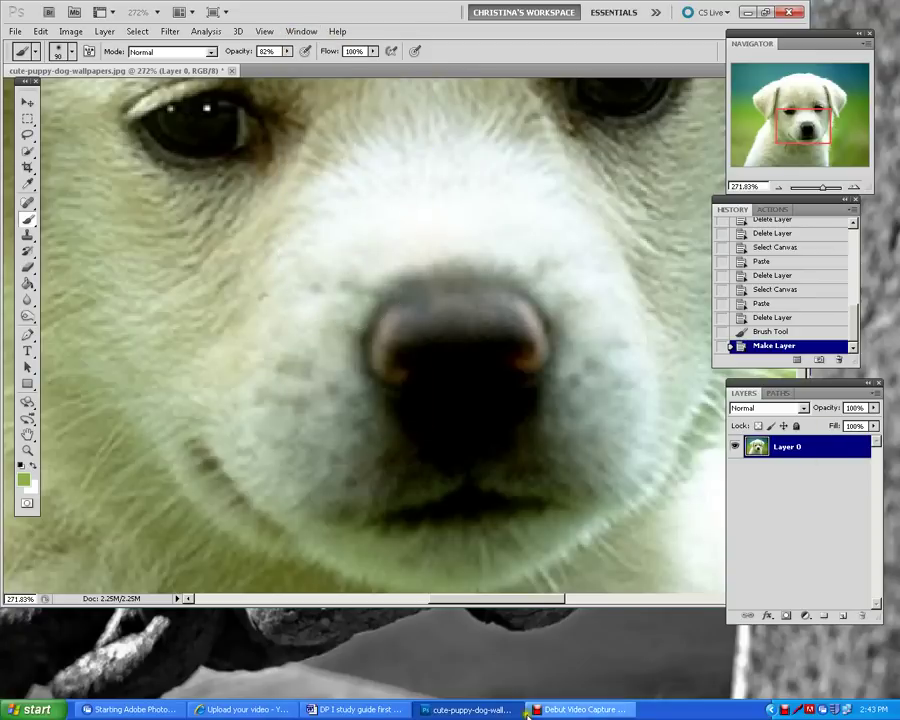
Switch to the Word study guide and read the rest of item 11 and item 12 on the Layers dialogue box symbols
{"action": "left_click", "coordinate": [355, 709]}
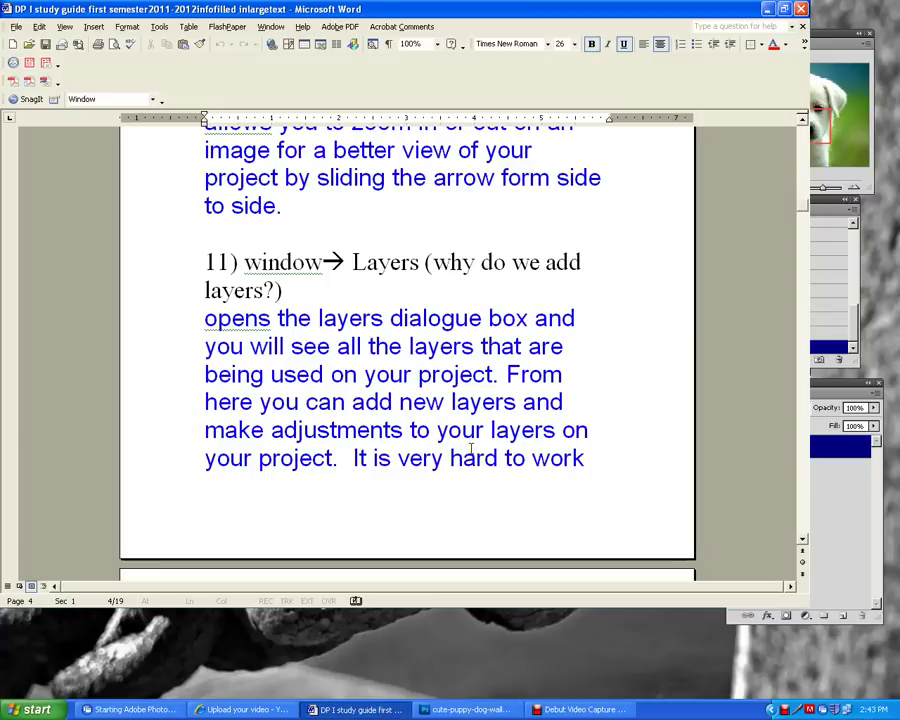
{"action": "scroll", "coordinate": [552, 466], "scroll_direction": "down", "scroll_amount": 4}
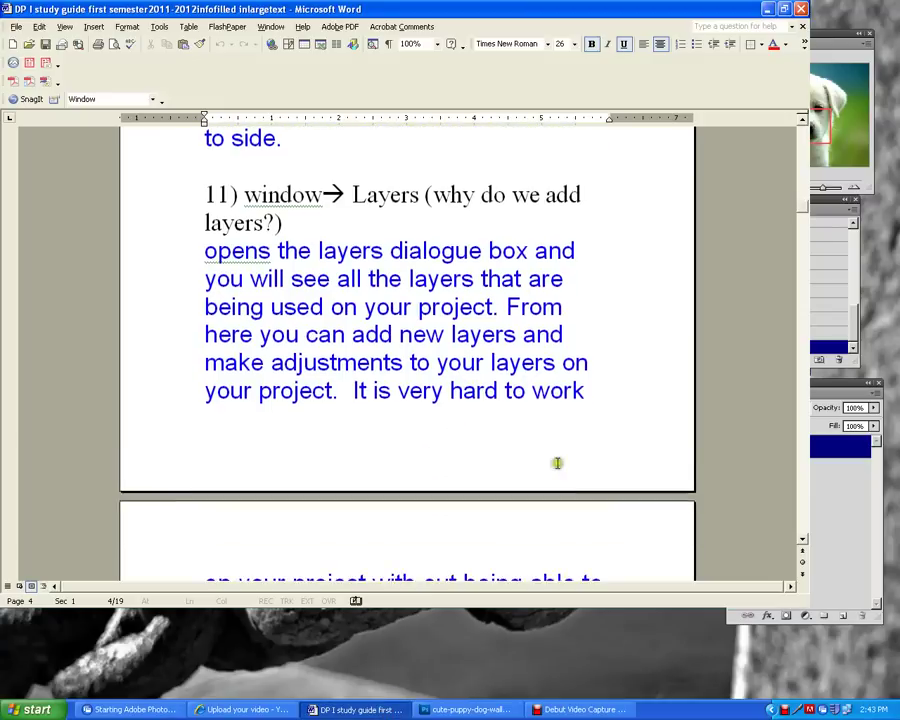
{"action": "scroll", "coordinate": [556, 464], "scroll_direction": "down", "scroll_amount": 3}
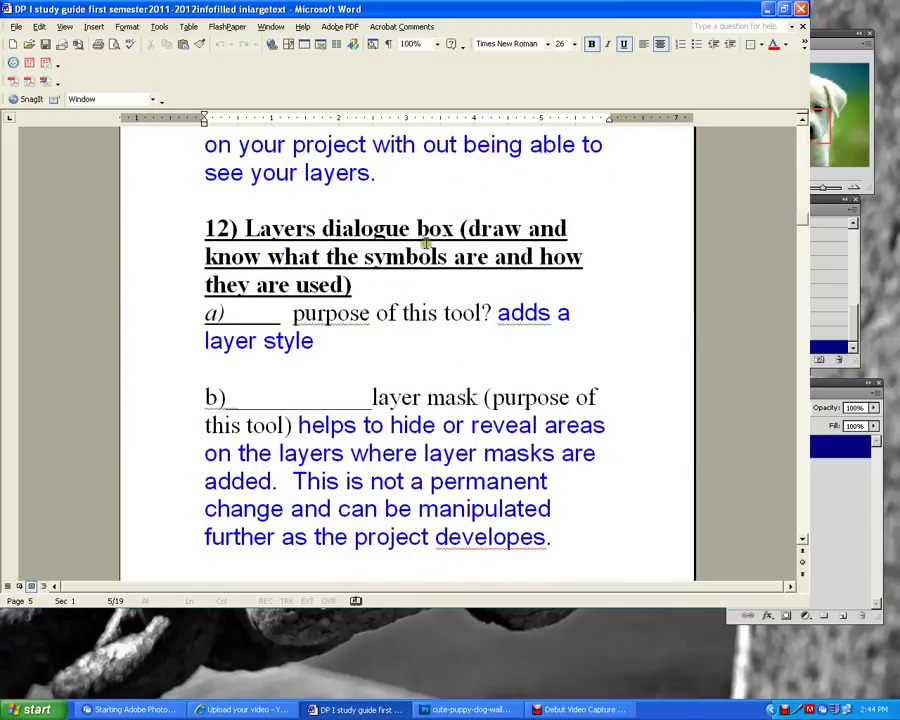
Return to Photoshop and move the Layers panel over the image, partly overlapping the History panel
{"action": "left_click", "coordinate": [840, 393]}
{"action": "left_click_drag", "start_coordinate": [840, 393], "coordinate": [647, 241]}
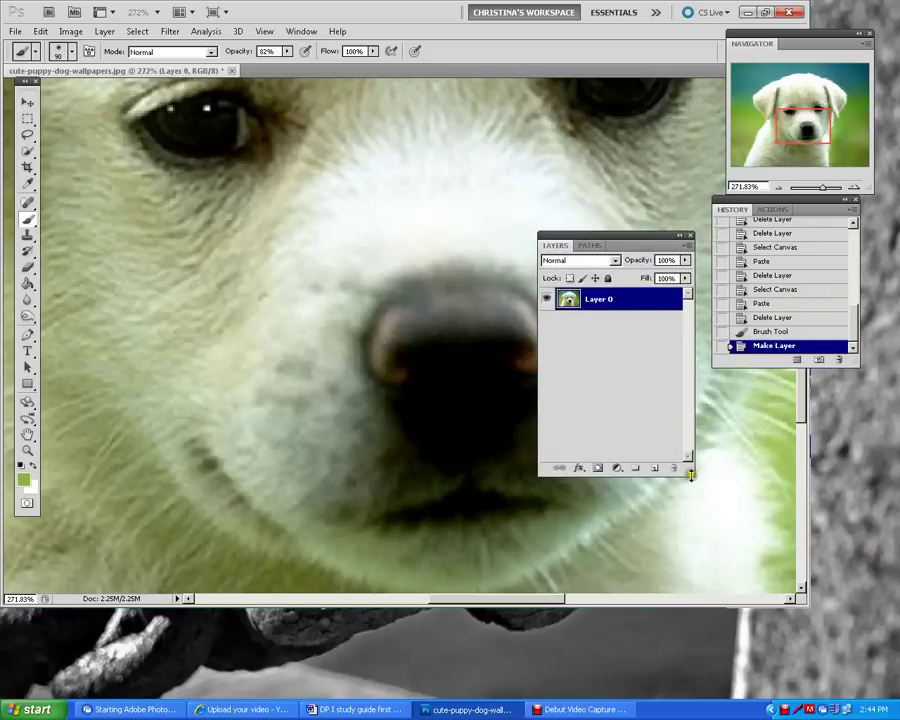
{"action": "left_click_drag", "start_coordinate": [633, 246], "coordinate": [691, 247]}
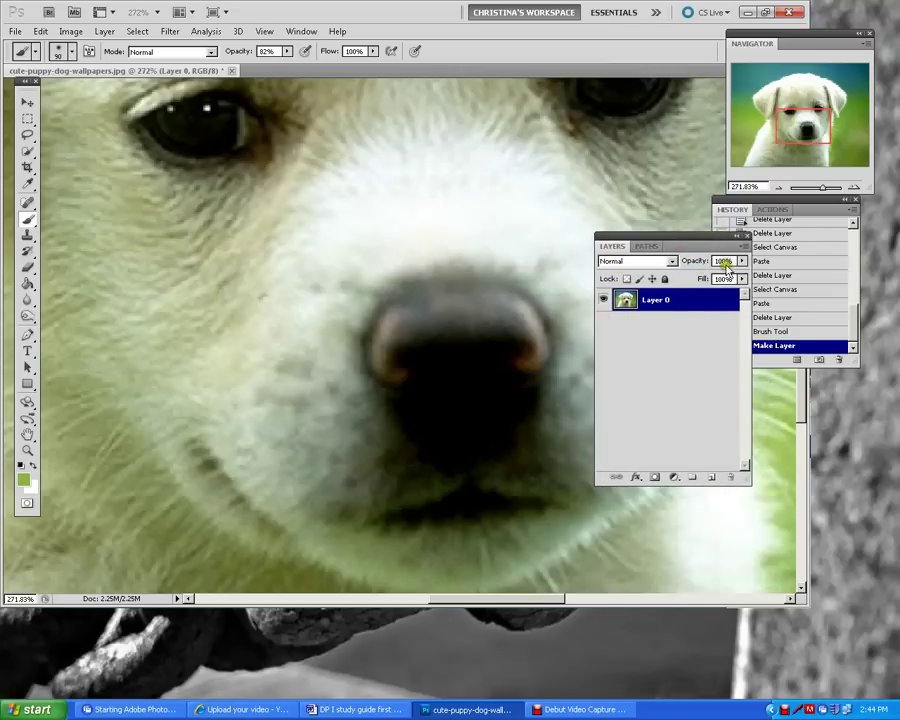
Lock the puppy layer's transparent pixels, unlock them again and move the Layers panel toward the image's lower corner
{"action": "left_click", "coordinate": [625, 279]}
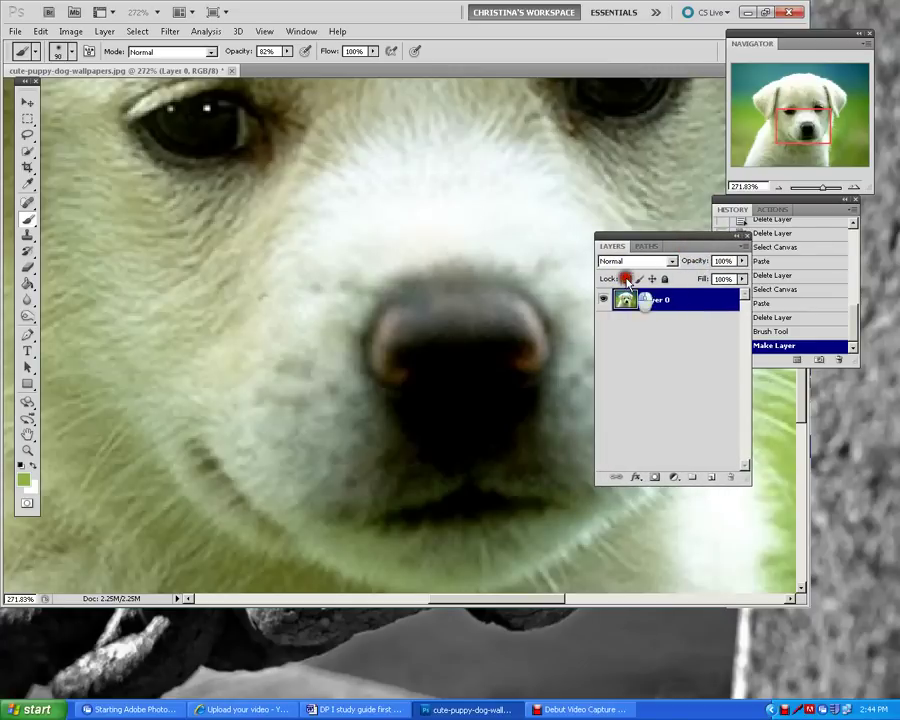
{"action": "left_click", "coordinate": [625, 279]}
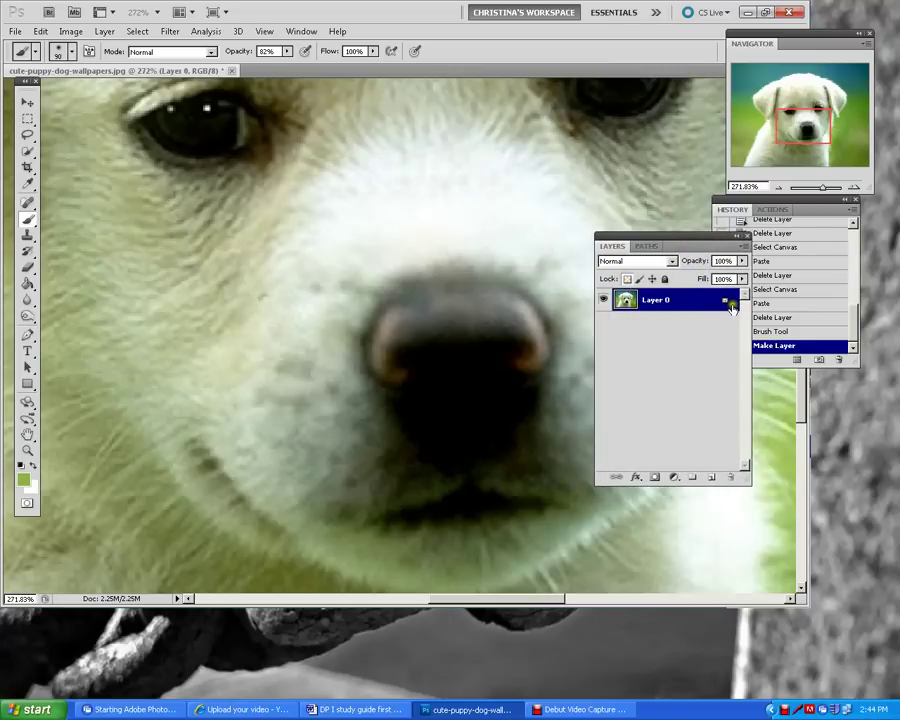
{"action": "left_click", "coordinate": [626, 279]}
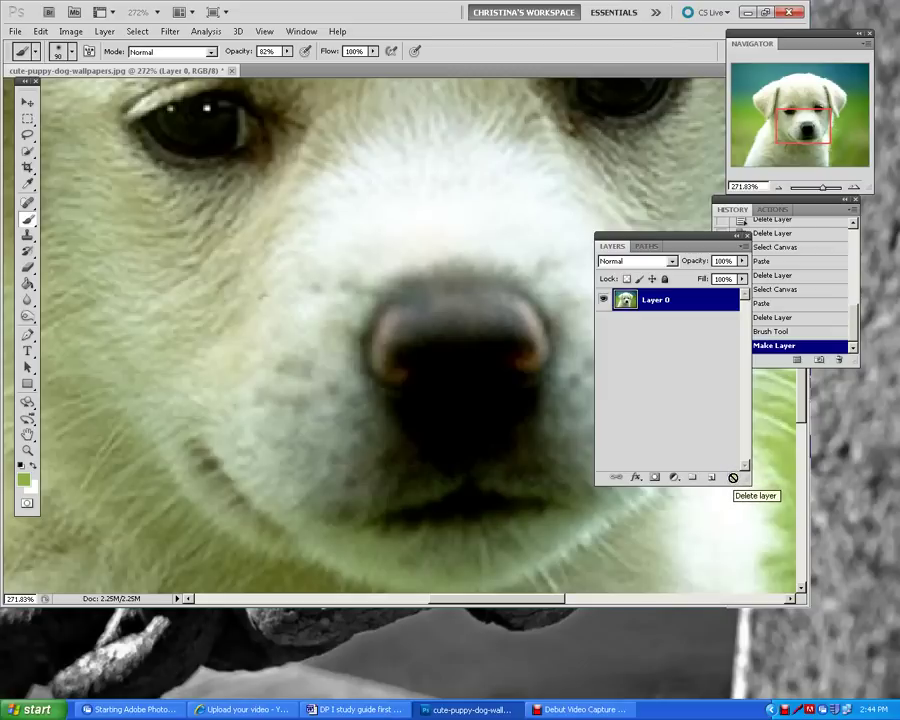
{"action": "left_click_drag", "start_coordinate": [682, 244], "coordinate": [736, 293]}
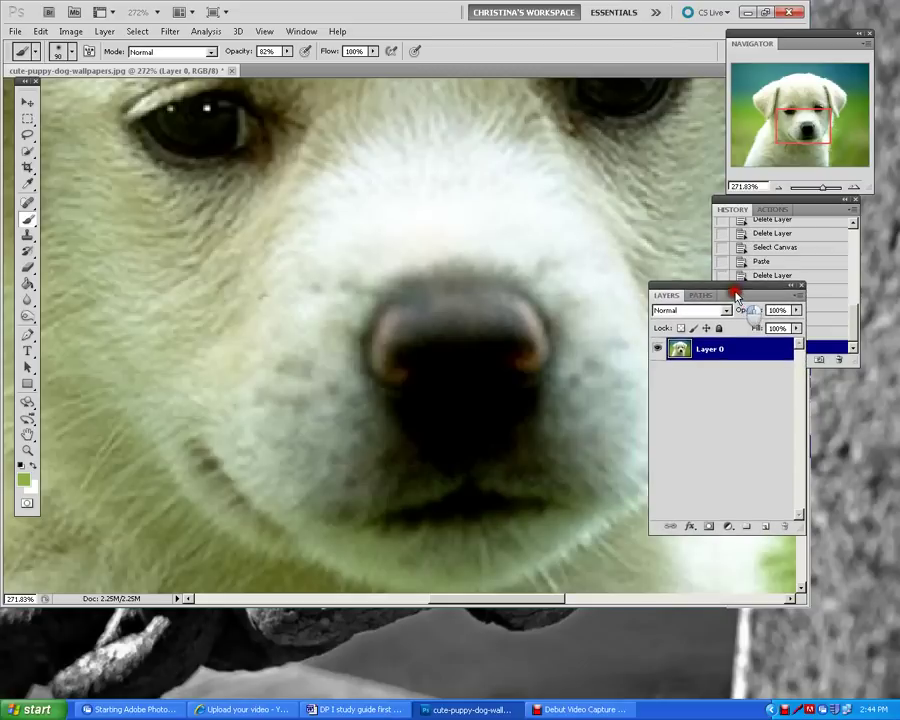
Switch to the Word study guide and fill the blank of item 12a with Fx in bold
{"action": "left_click", "coordinate": [360, 709]}
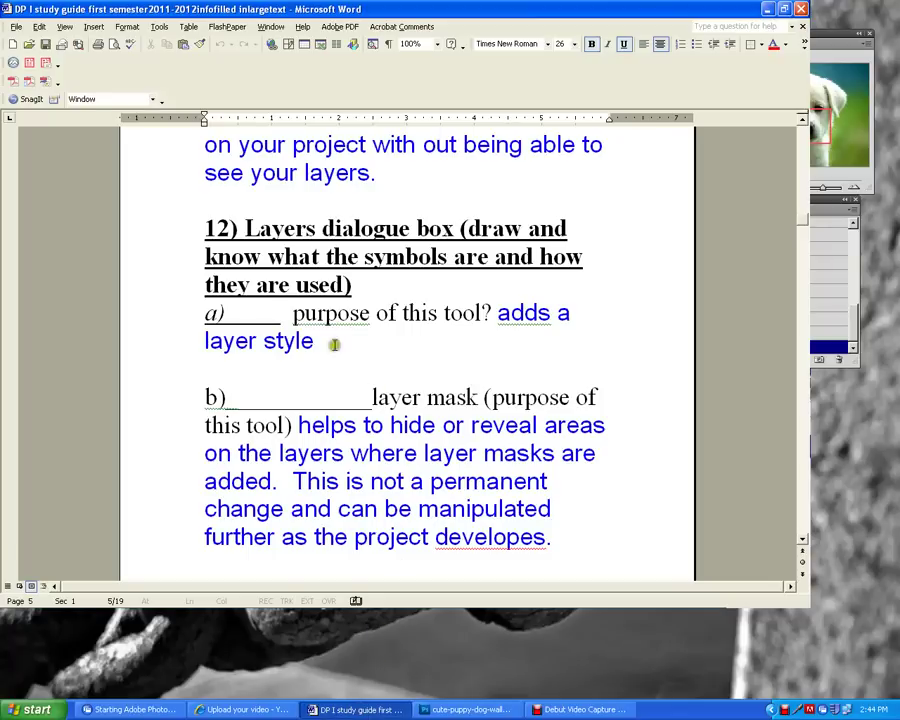
{"action": "left_click", "coordinate": [259, 314]}
{"action": "left_click", "coordinate": [254, 314]}
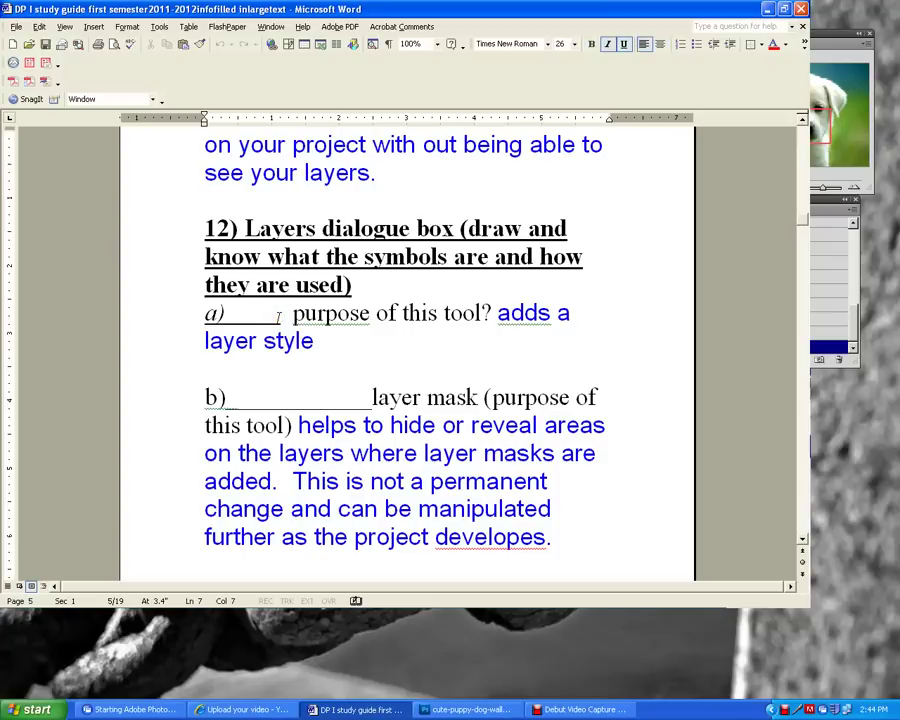
{"action": "type", "text": "Fx"}
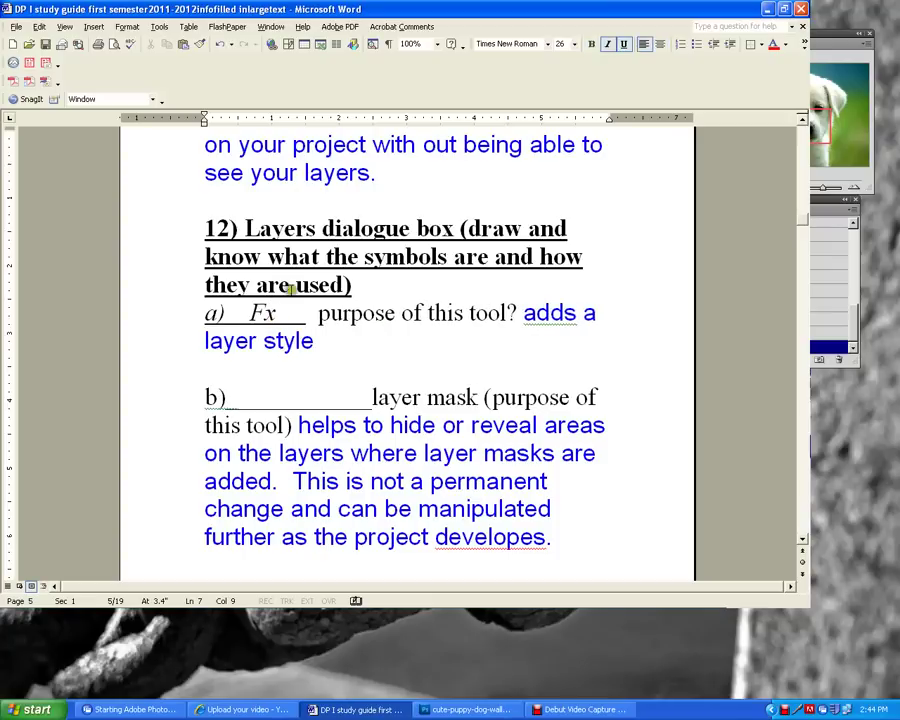
{"action": "left_click_drag", "start_coordinate": [277, 313], "coordinate": [249, 313]}
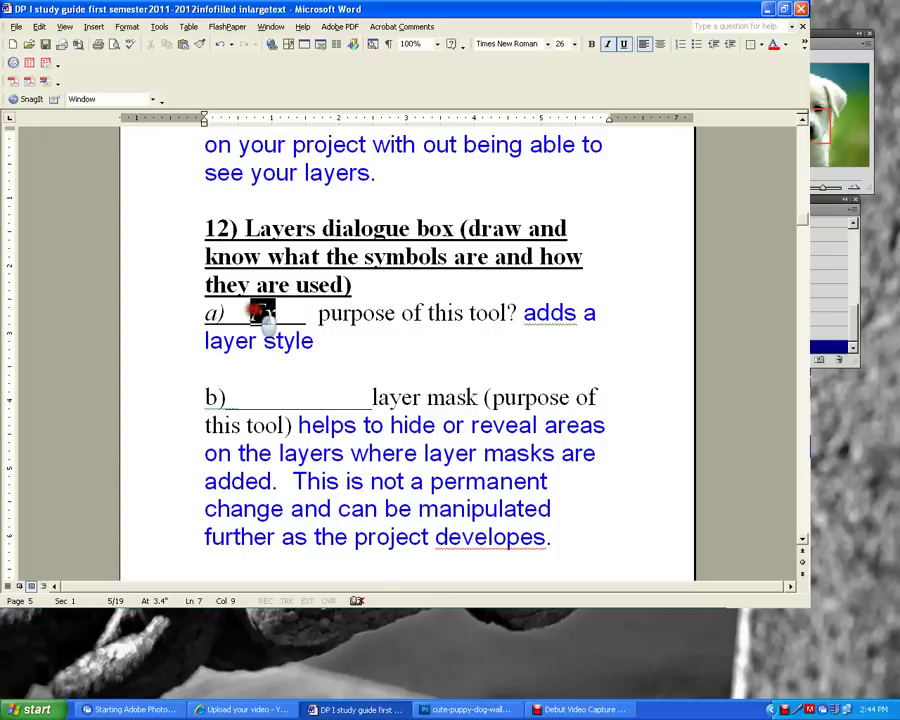
{"action": "left_click", "coordinate": [609, 45]}
{"action": "left_click", "coordinate": [609, 45]}
{"action": "left_click", "coordinate": [621, 258]}
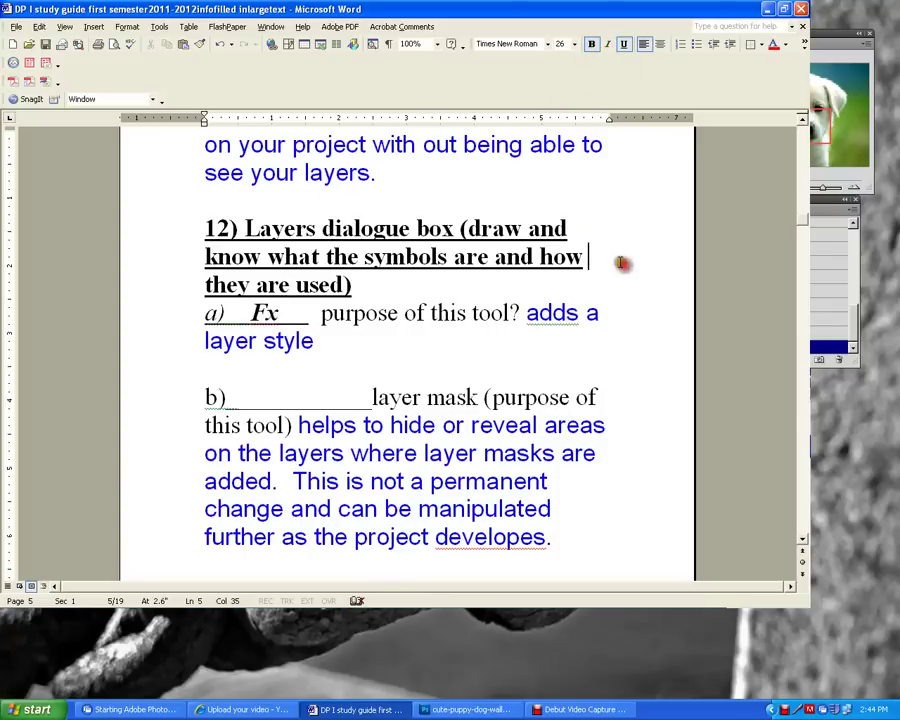
Check item 12a against Photoshop's Layers panel and open the list of layer styles for the puppy layer
{"action": "left_click", "coordinate": [827, 218]}
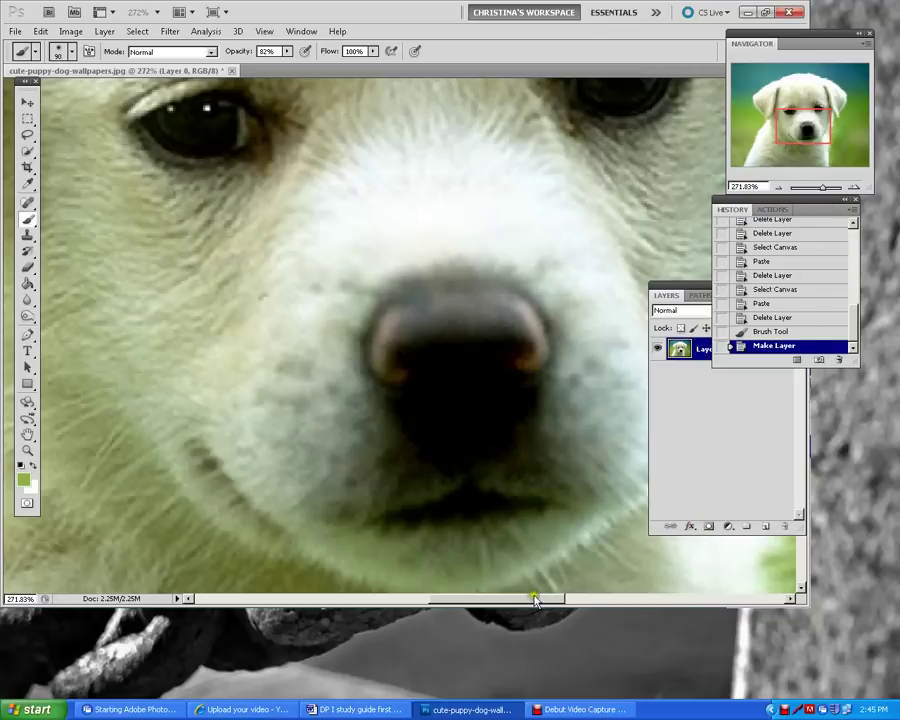
{"action": "left_click", "coordinate": [380, 710]}
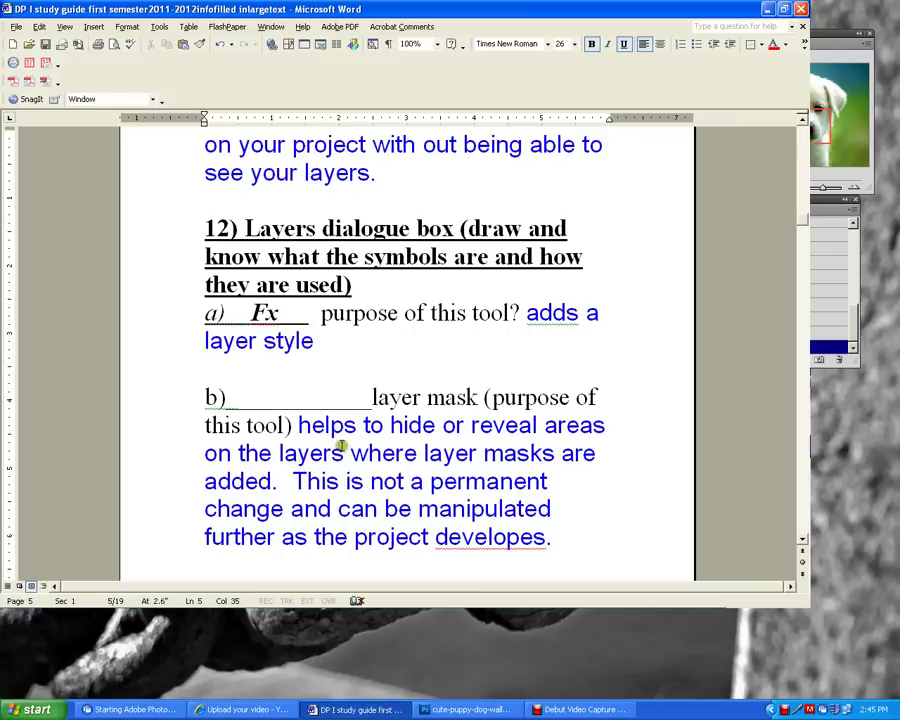
{"action": "scroll", "coordinate": [338, 385], "scroll_direction": "down", "scroll_amount": 2}
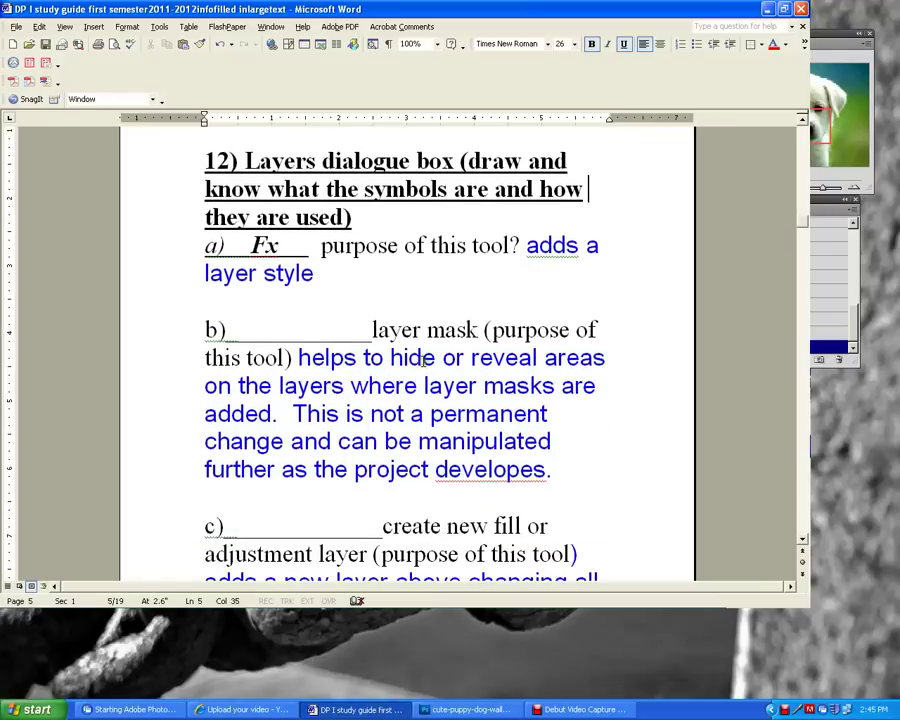
{"action": "left_click", "coordinate": [838, 368]}
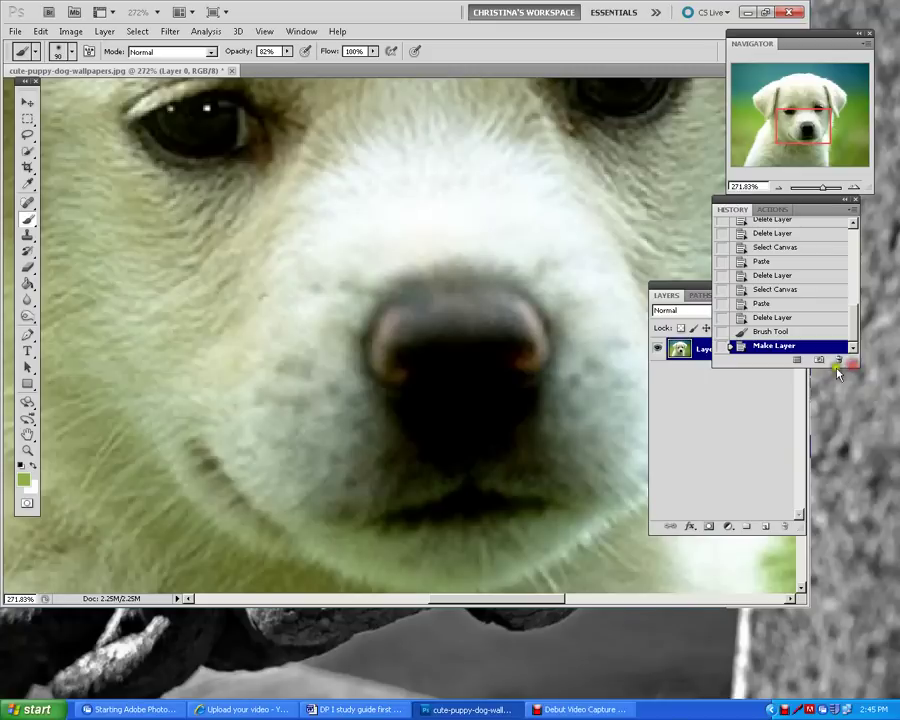
{"action": "left_click", "coordinate": [690, 525]}
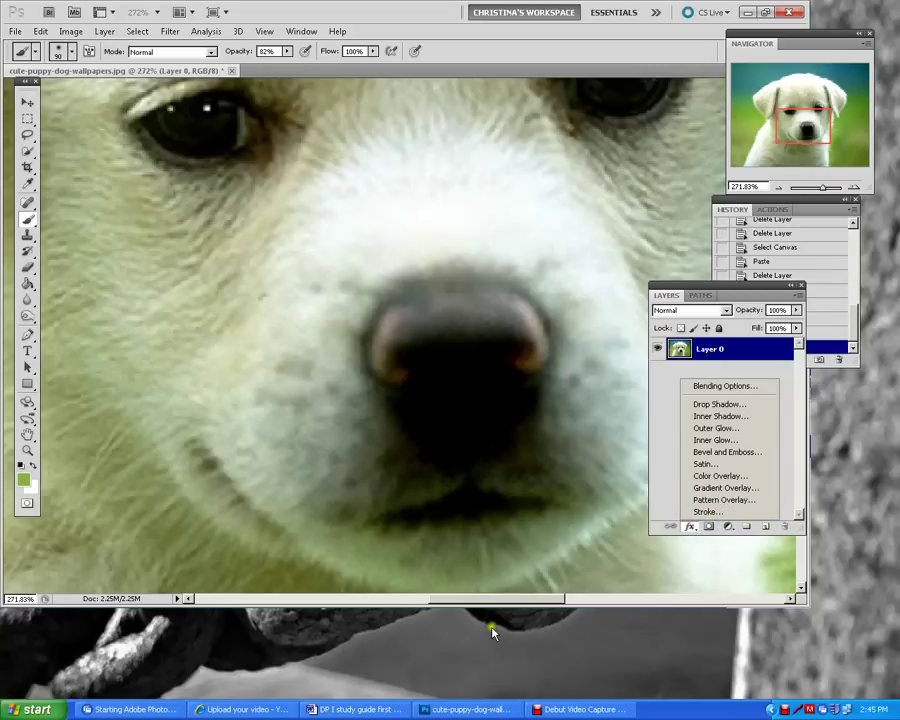
Read item 12b on layer masks in Word, find the layer mask symbol in Photoshop and return to the guide
{"action": "left_click", "coordinate": [368, 709]}
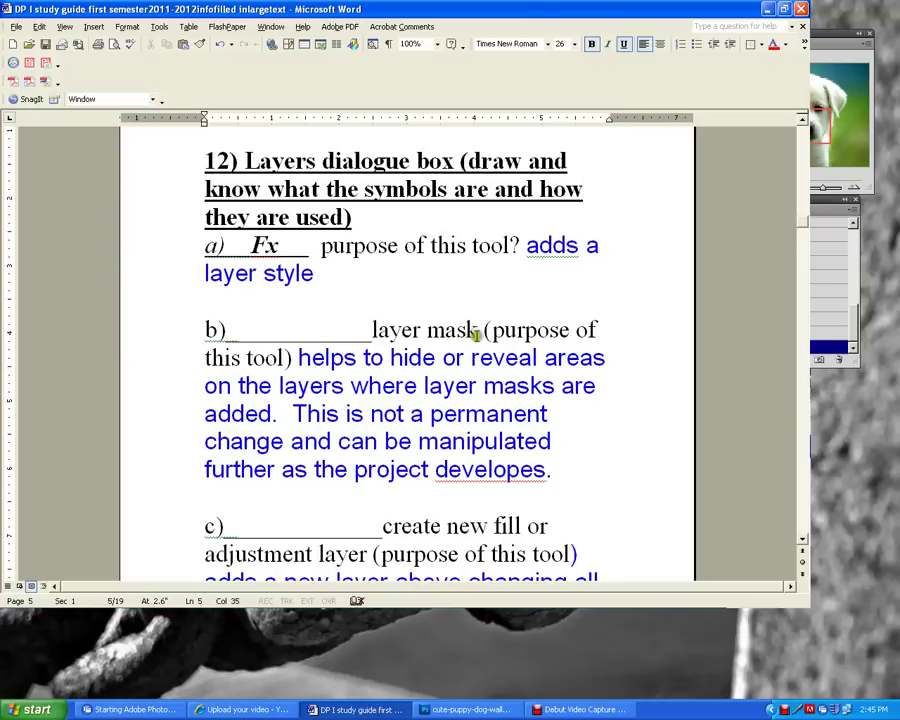
{"action": "left_click", "coordinate": [830, 316]}
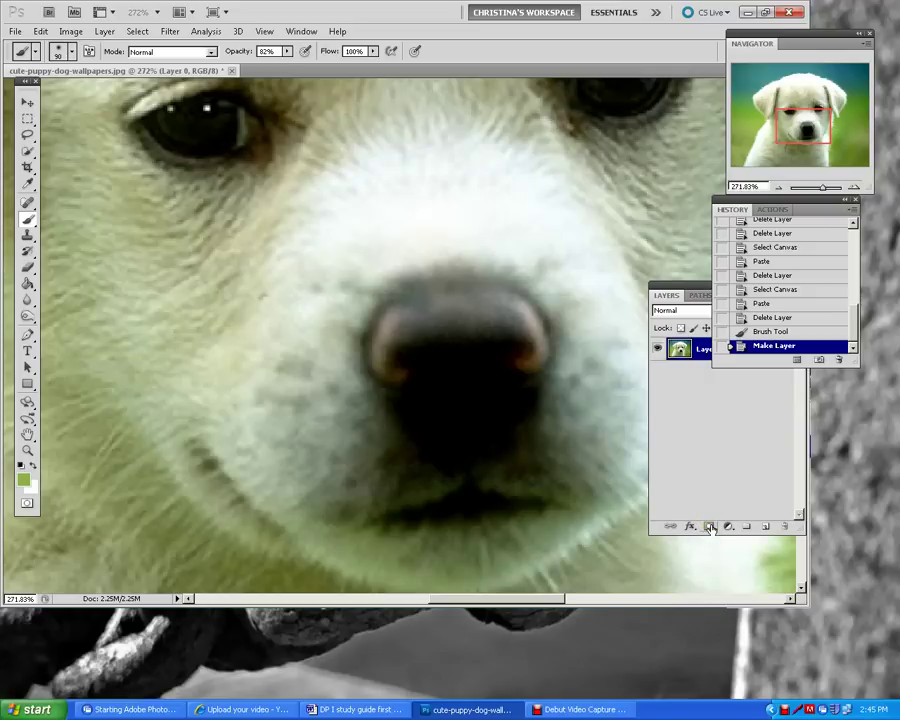
{"action": "left_click", "coordinate": [390, 709]}
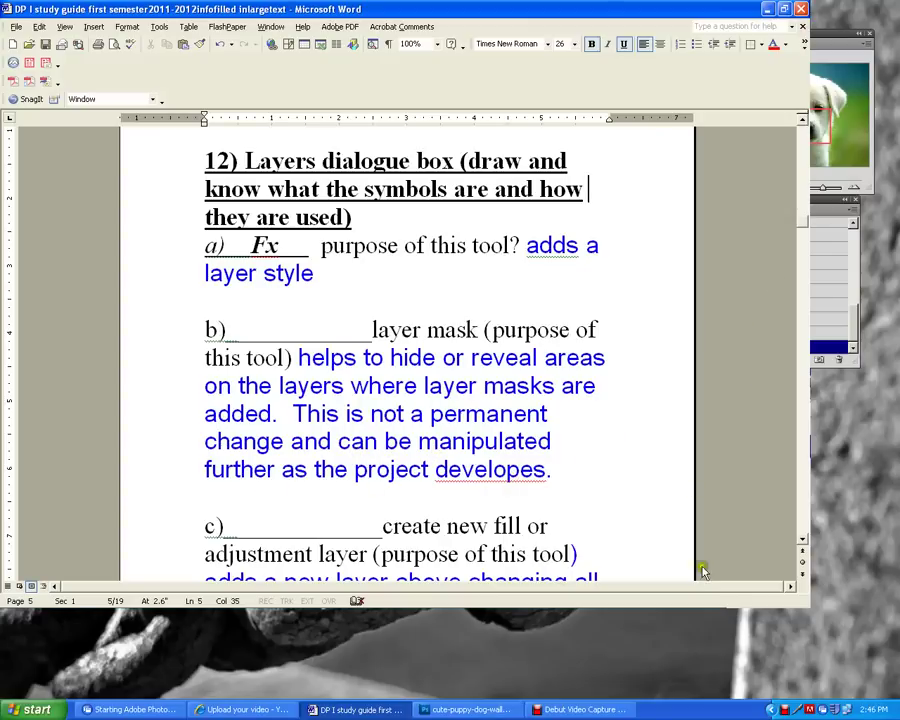
Read item 12c on fill or adjustment layers in the guide and find the matching symbol in Photoshop's Layers panel
{"action": "left_click", "coordinate": [802, 539]}
{"action": "left_click_drag", "start_coordinate": [803, 540], "coordinate": [803, 540]}
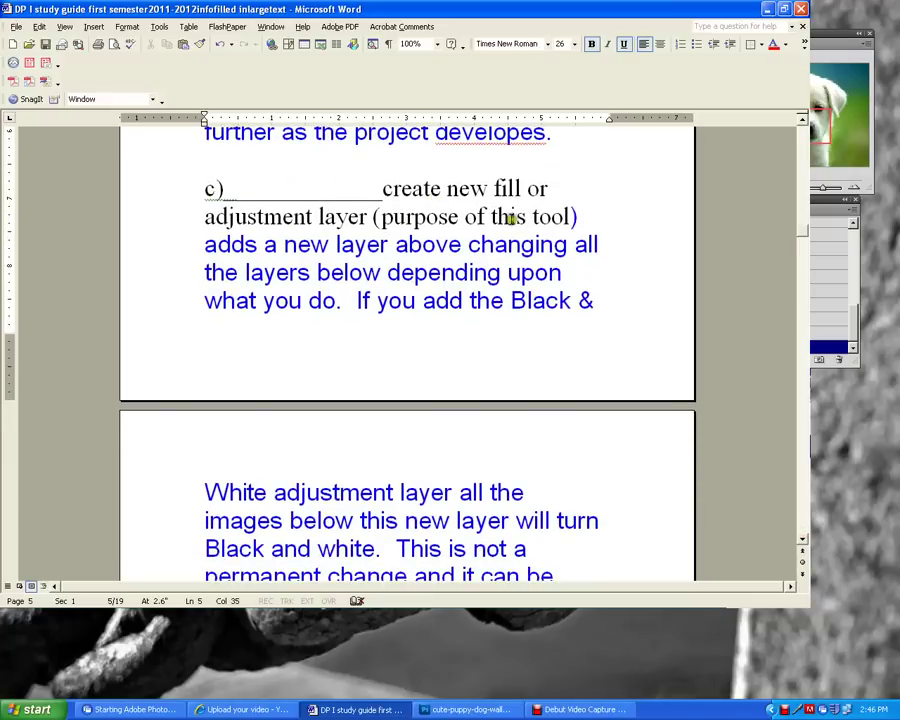
{"action": "left_click", "coordinate": [463, 710]}
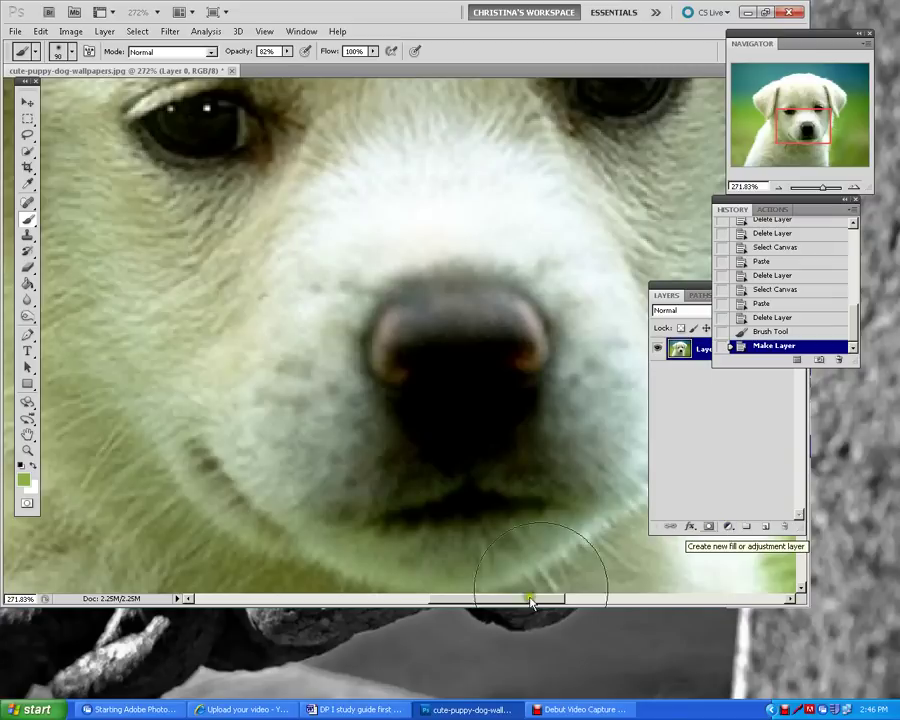
{"action": "left_click", "coordinate": [388, 709]}
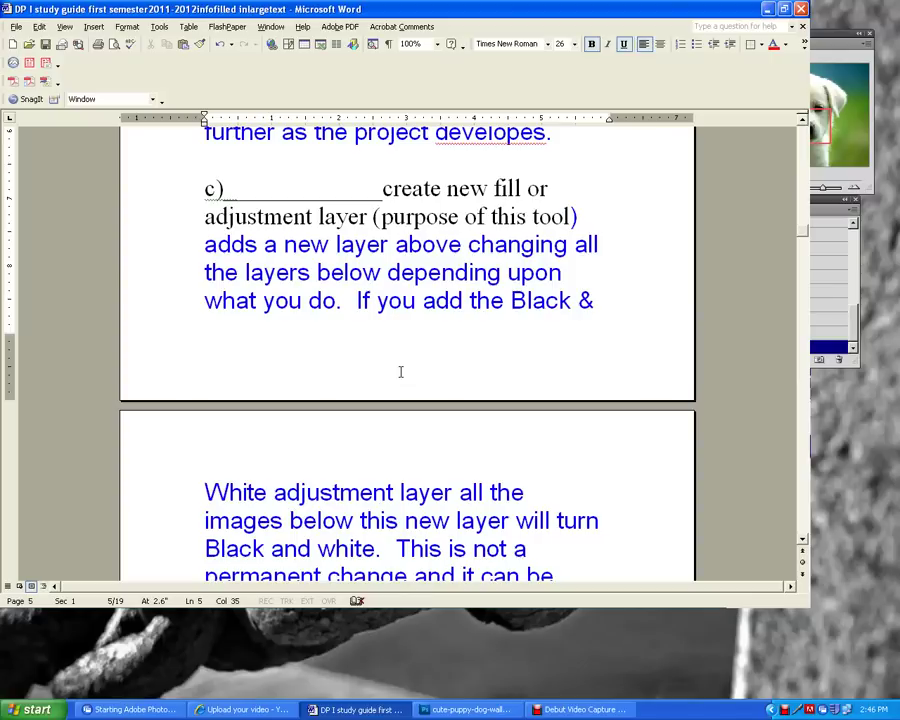
{"action": "scroll", "coordinate": [452, 414], "scroll_direction": "down", "scroll_amount": 3}
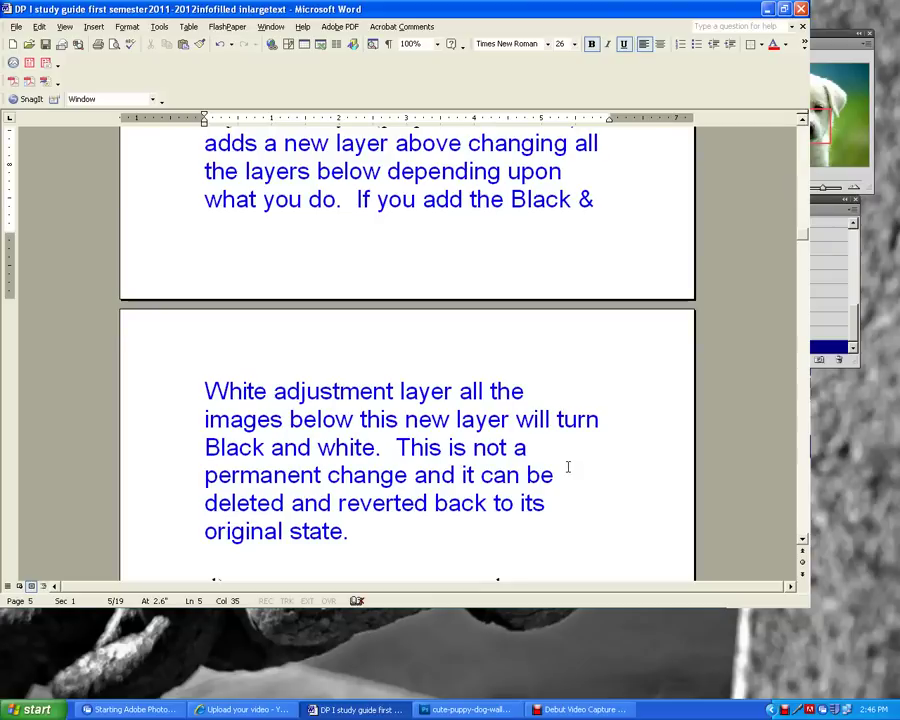
{"action": "scroll", "coordinate": [568, 467], "scroll_direction": "down", "scroll_amount": 2}
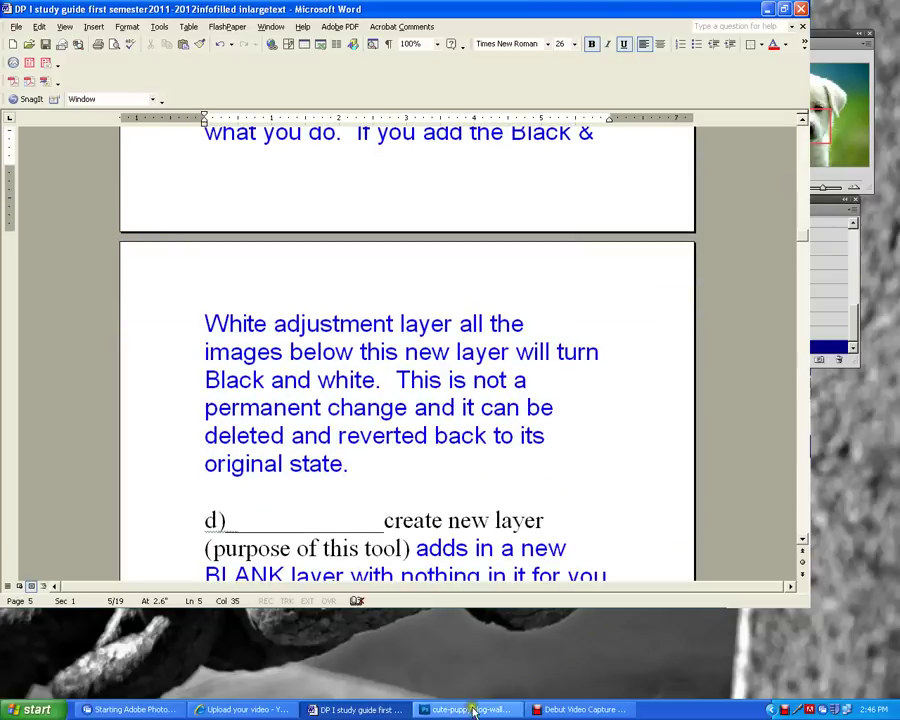
Return to Photoshop, brush a green spot beside the puppy's nose and dock the Layers panel beneath the History panel
{"action": "left_click", "coordinate": [463, 711]}
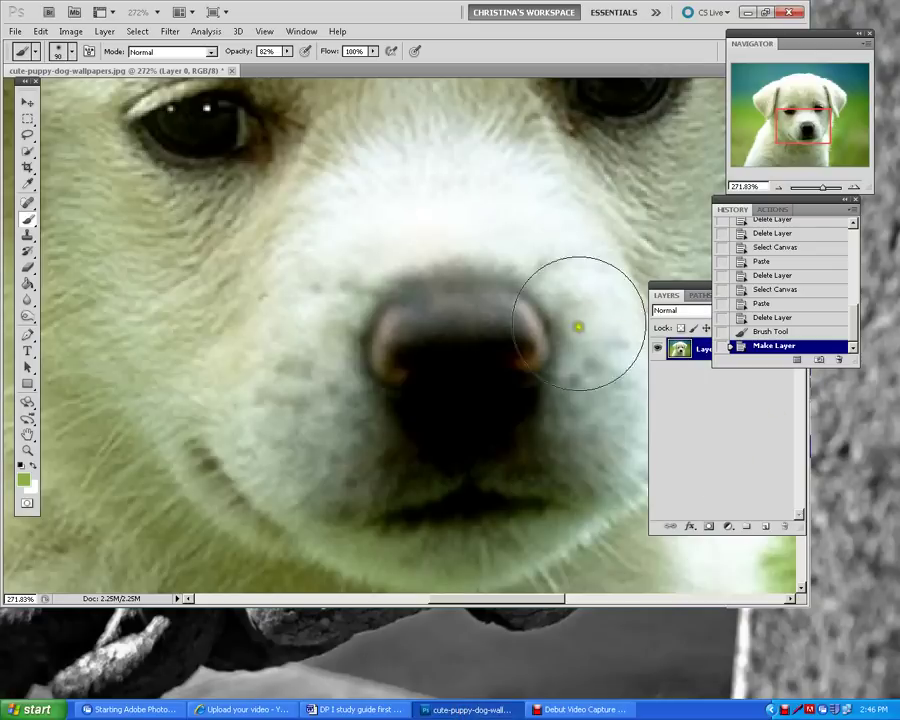
{"action": "left_click", "coordinate": [596, 357]}
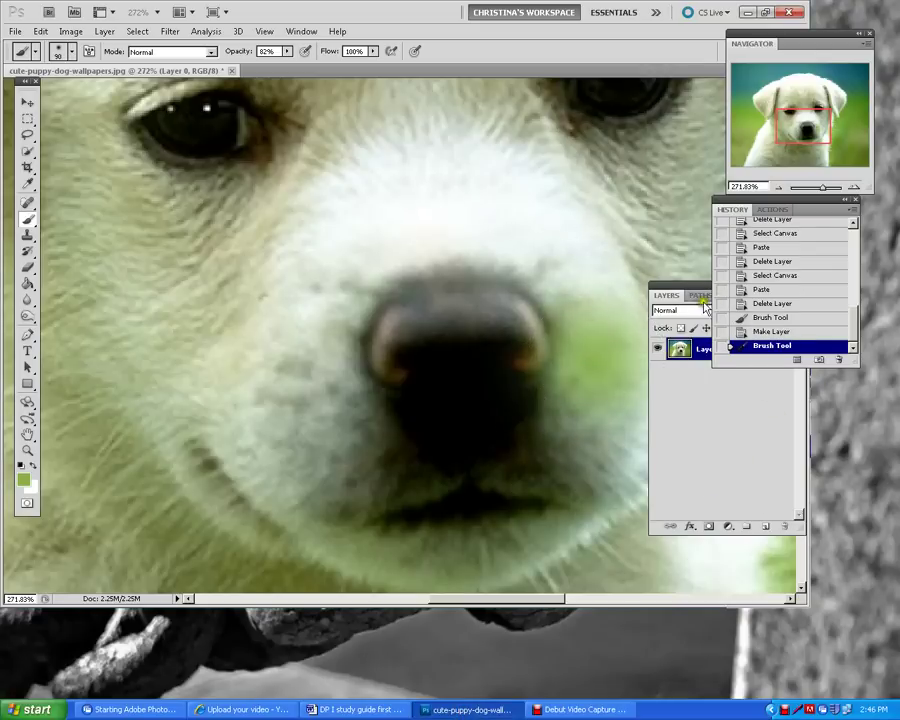
{"action": "left_click_drag", "start_coordinate": [698, 295], "coordinate": [755, 372]}
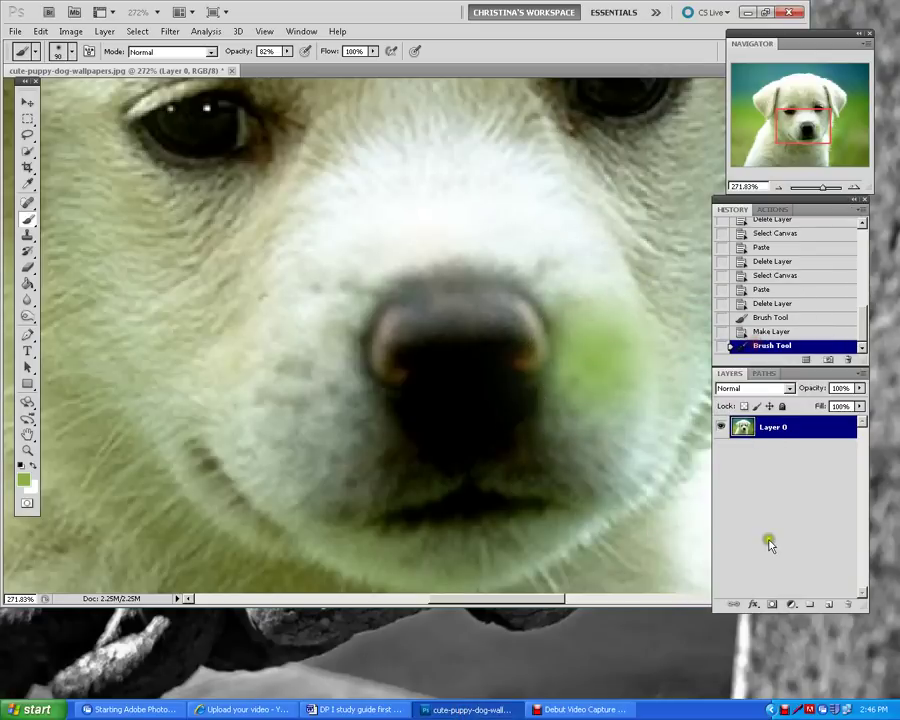
Add a Black & White adjustment layer above the puppy layer and zoom out to 66.67% to show the whole image
{"action": "left_click", "coordinate": [795, 605]}
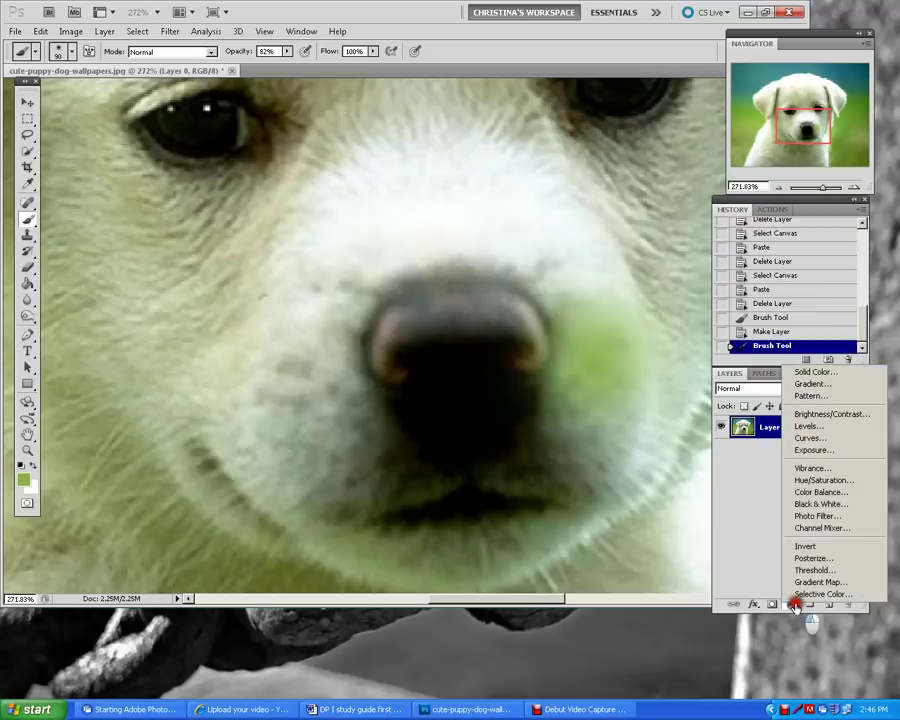
{"action": "left_click", "coordinate": [812, 505]}
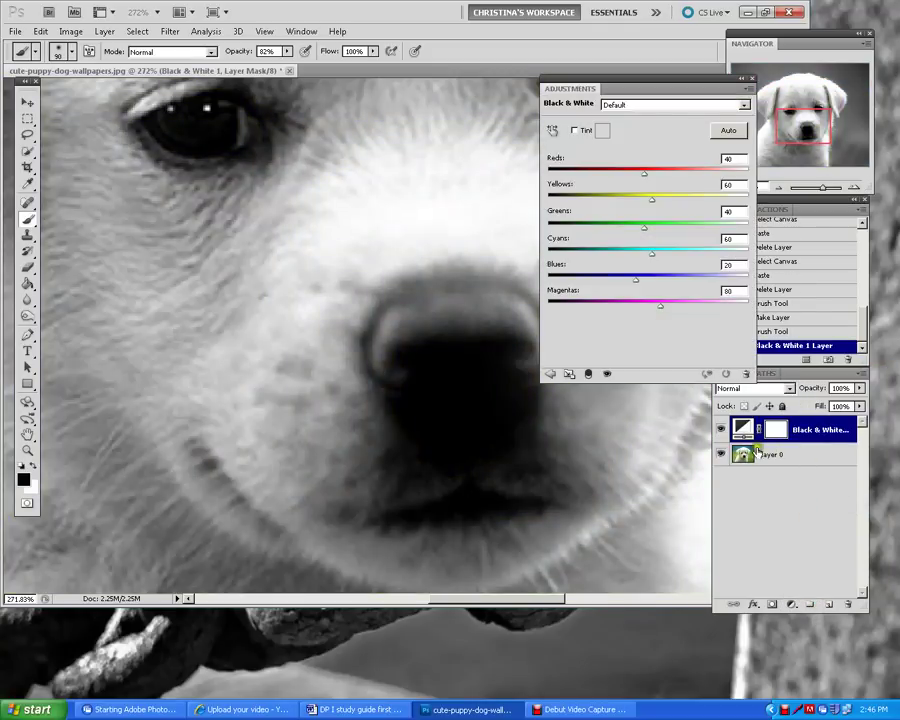
{"action": "key", "text": "ctrl+minus"}
{"action": "key", "text": "ctrl+minus"}
{"action": "key", "text": "ctrl+minus"}
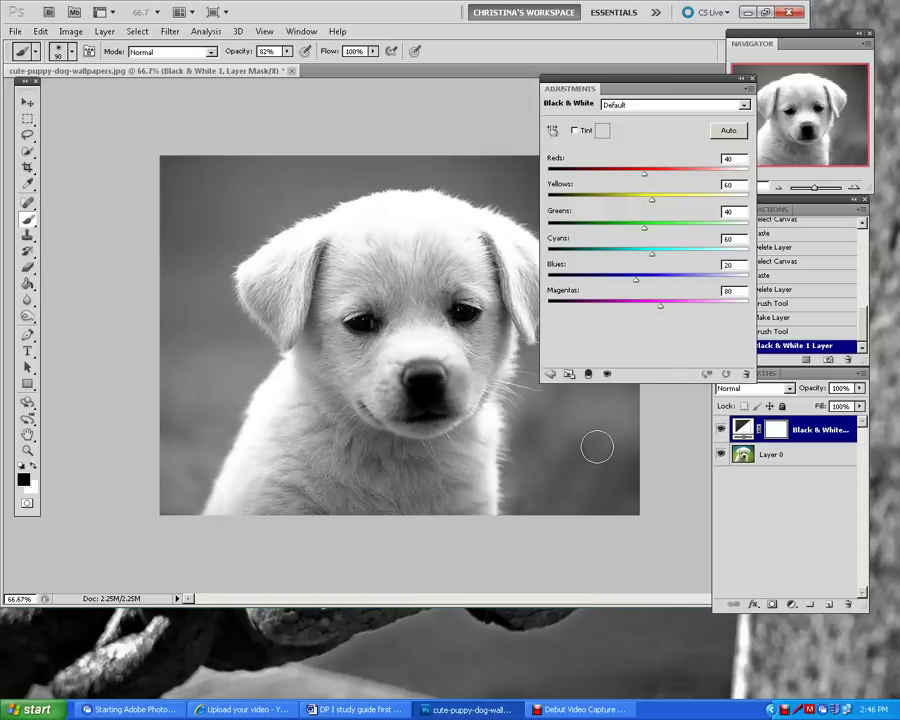
Close the Adjustments panel and delete the Black & White adjustment layer
{"action": "left_click", "coordinate": [836, 433]}
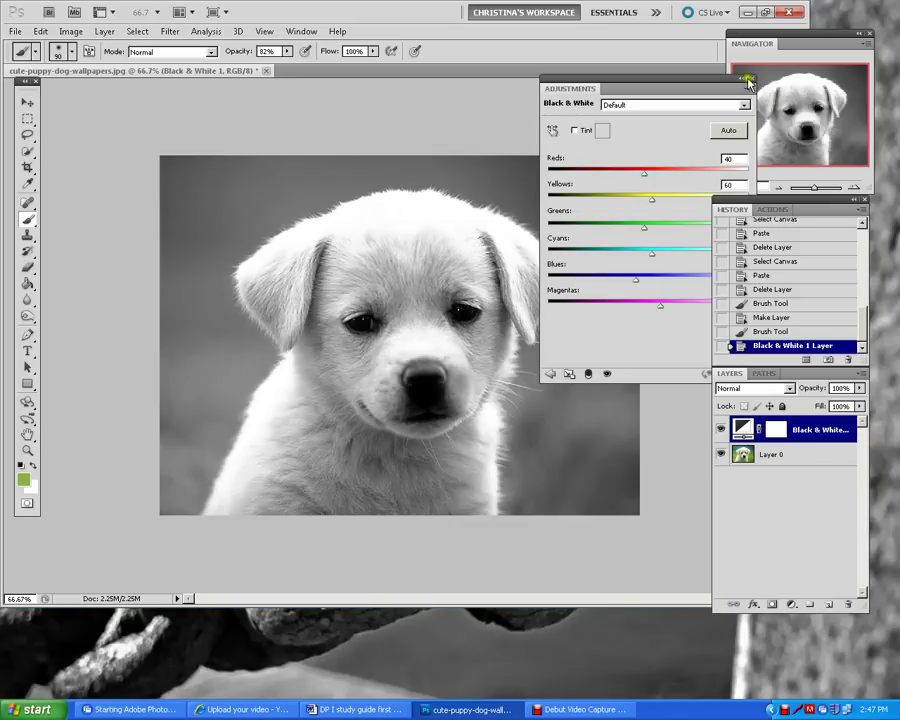
{"action": "left_click", "coordinate": [834, 440]}
{"action": "left_click_drag", "start_coordinate": [845, 523], "coordinate": [848, 604]}
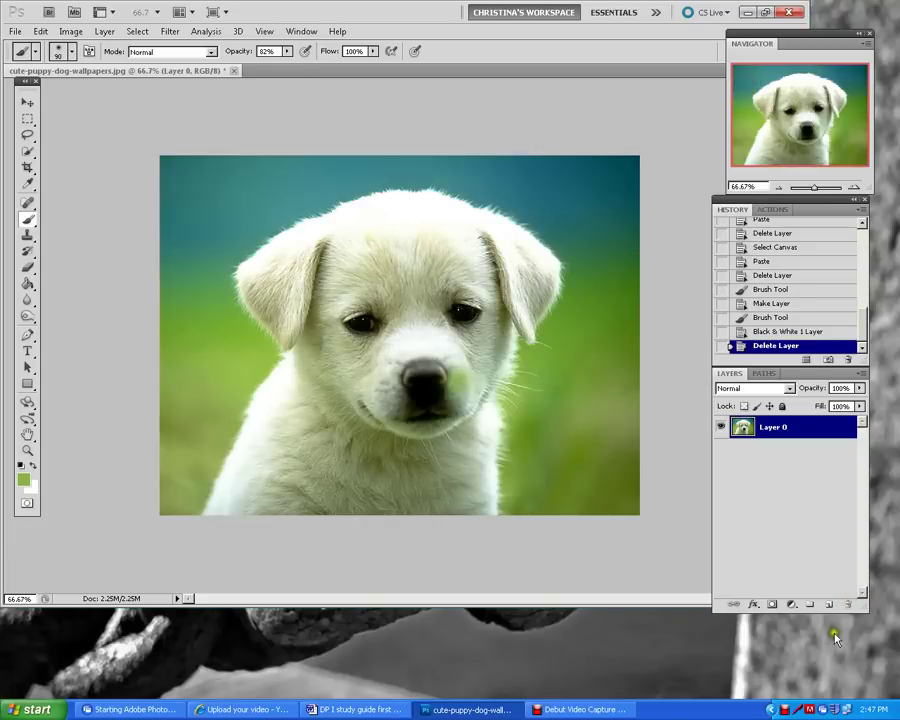
Read item 12d on creating a new layer in Word and add a blank layer above the puppy in Photoshop
{"action": "left_click", "coordinate": [392, 708]}
{"action": "scroll", "coordinate": [456, 475], "scroll_direction": "down", "scroll_amount": 5}
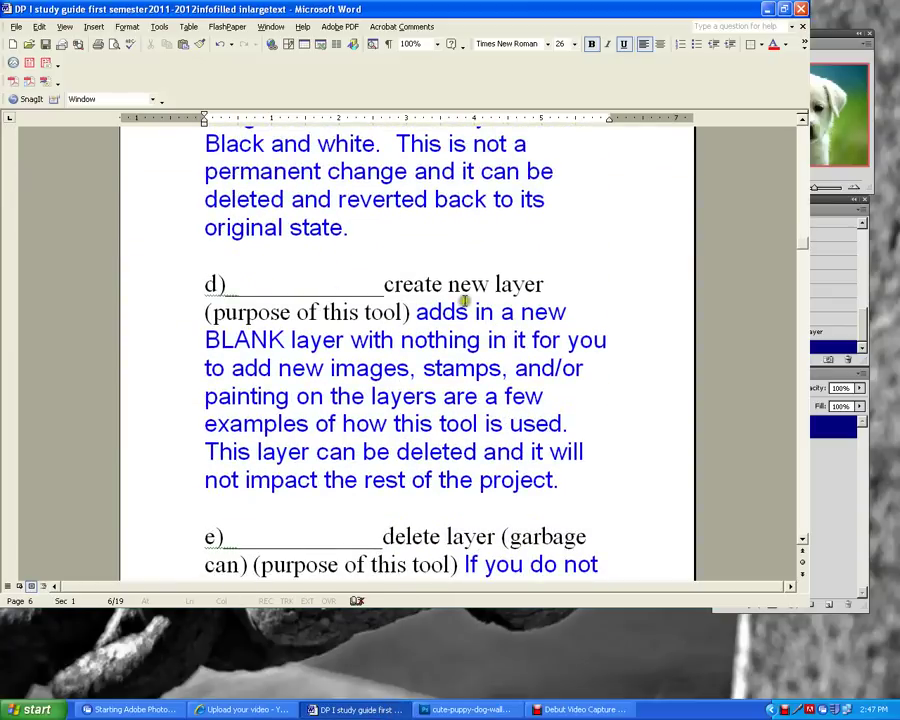
{"action": "left_click", "coordinate": [490, 708]}
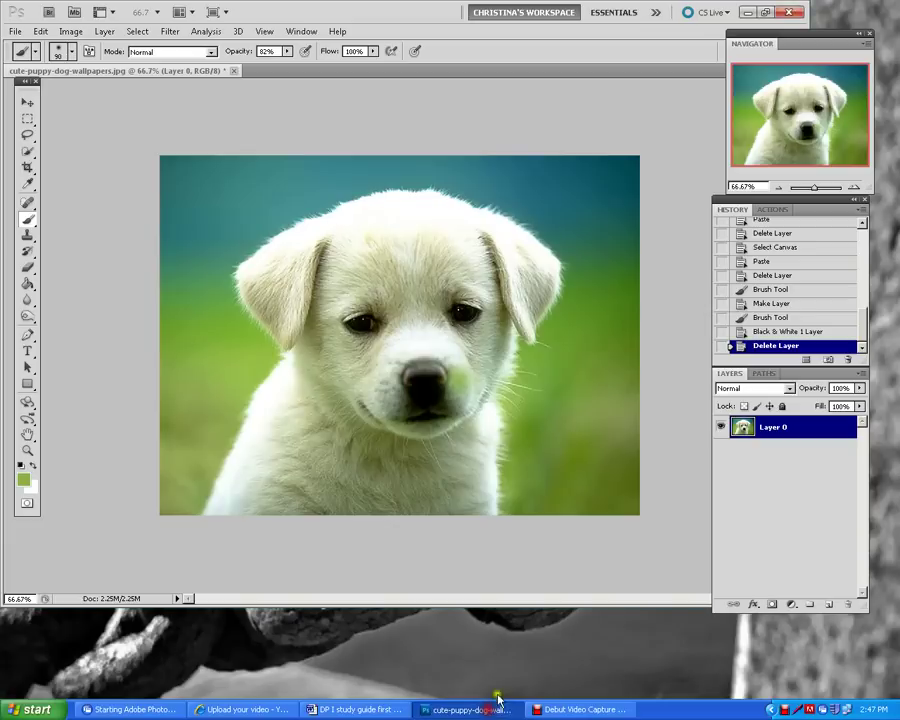
{"action": "left_click", "coordinate": [830, 606]}
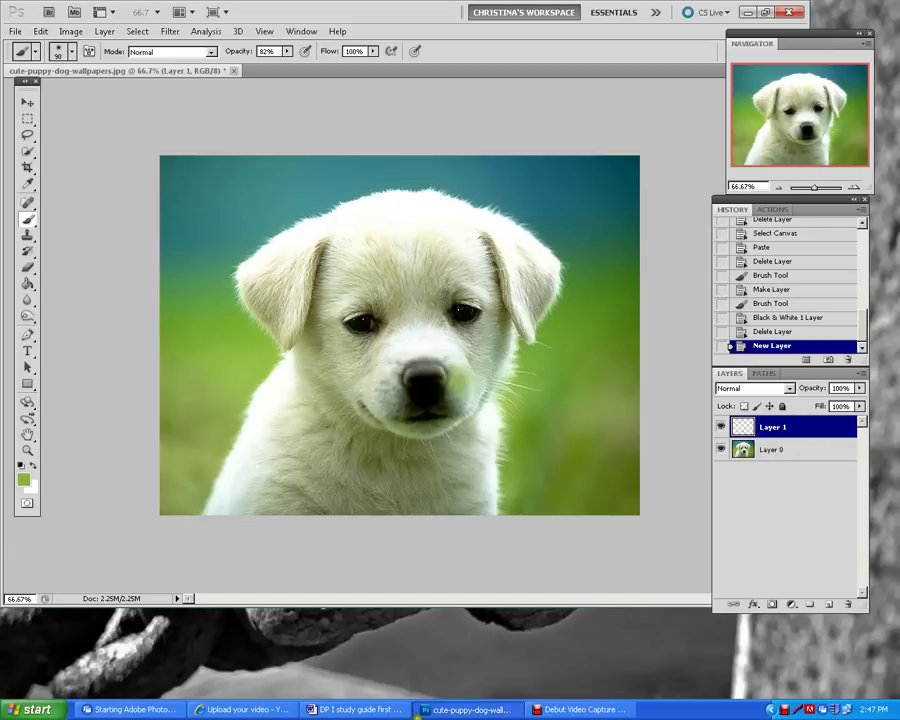
Recheck item 12d in Word, paint green over the puppy's muzzle on the blank layer, then hide and show that layer
{"action": "left_click", "coordinate": [355, 709]}
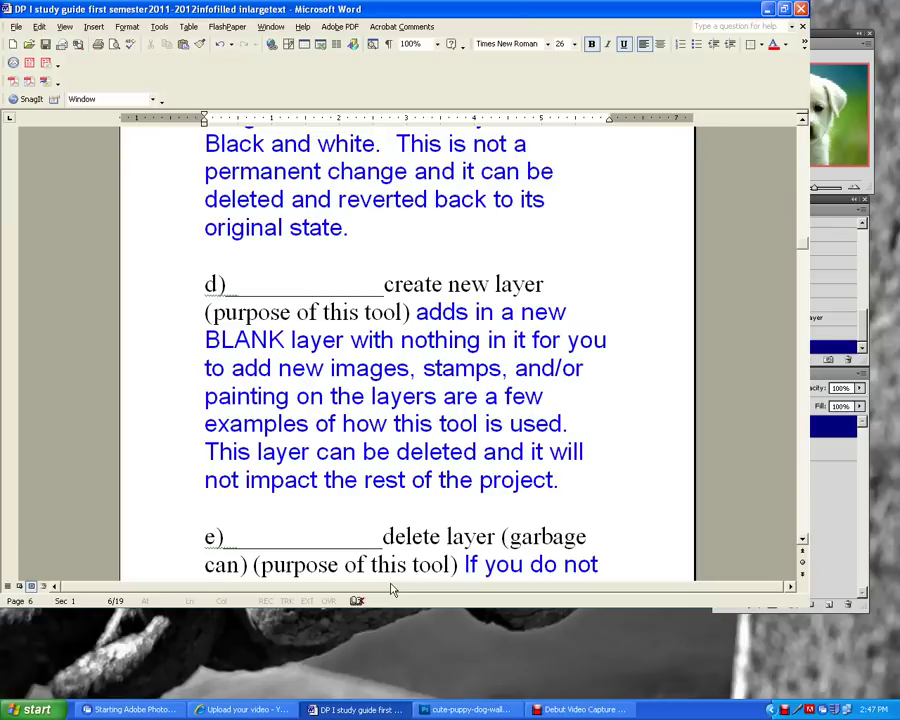
{"action": "left_click", "coordinate": [836, 458]}
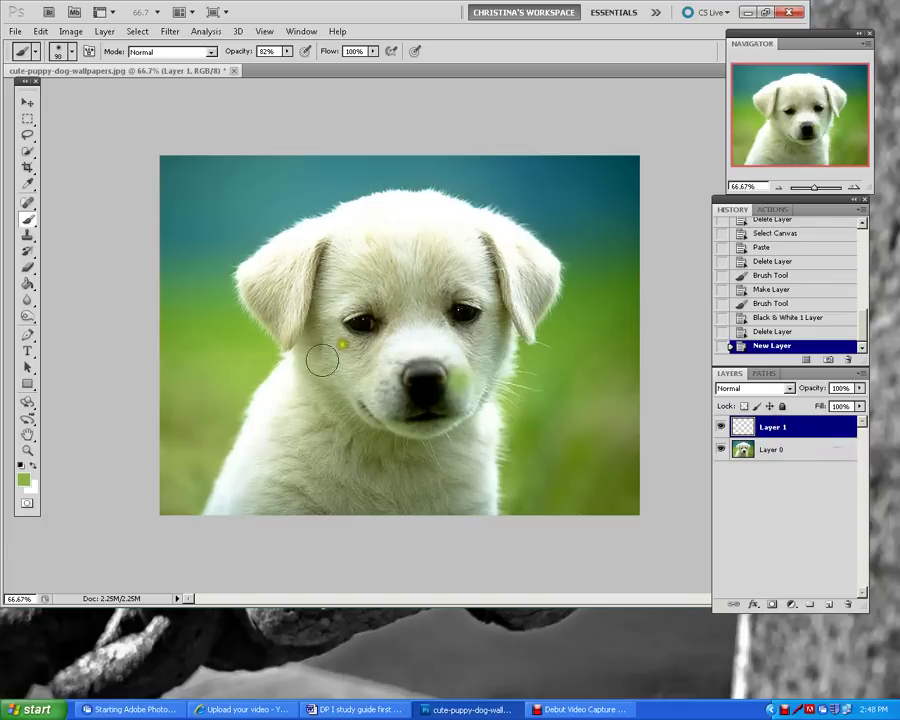
{"action": "mouse_move", "coordinate": [380, 374]}
{"action": "left_mouse_down"}
{"action": "mouse_move", "coordinate": [468, 380]}
{"action": "mouse_move", "coordinate": [438, 376]}
{"action": "mouse_move", "coordinate": [389, 404]}
{"action": "left_mouse_up"}
{"action": "left_click", "coordinate": [725, 426]}
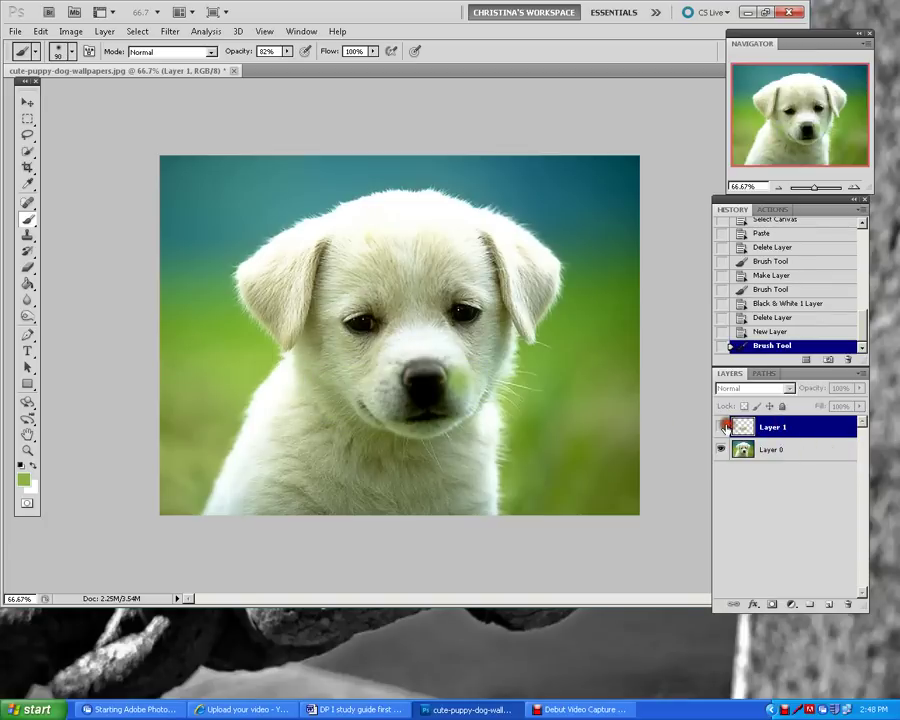
{"action": "left_click", "coordinate": [725, 426]}
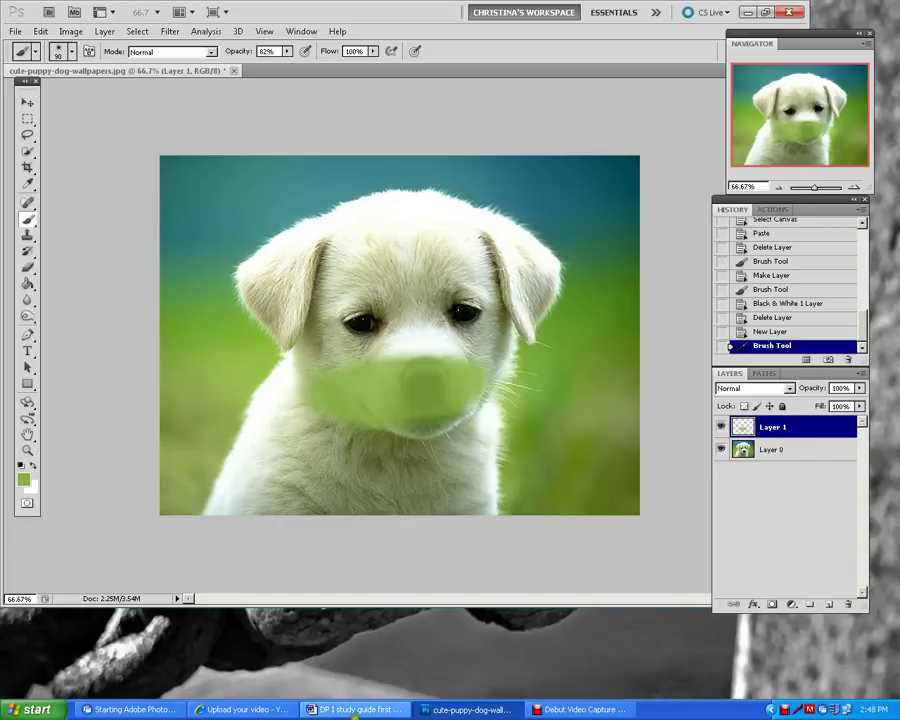
Read item 12e on deleting layers in Word and delete the painted layer in Photoshop
{"action": "left_click", "coordinate": [356, 710]}
{"action": "scroll", "coordinate": [484, 468], "scroll_direction": "down", "scroll_amount": 2}
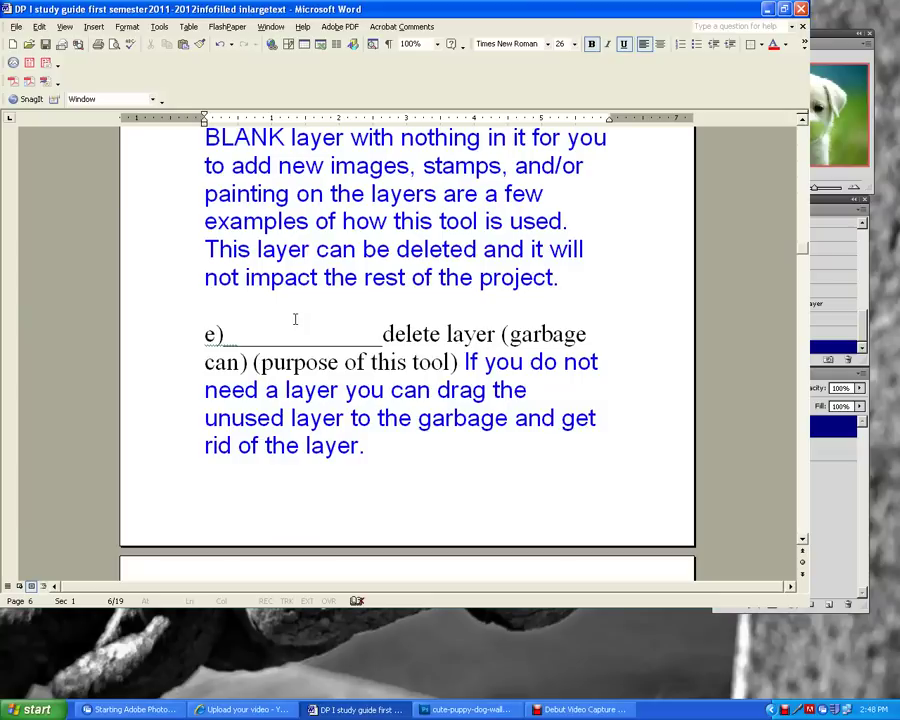
{"action": "key", "text": "alt+Tab"}
{"action": "left_click_drag", "start_coordinate": [798, 428], "coordinate": [848, 604]}
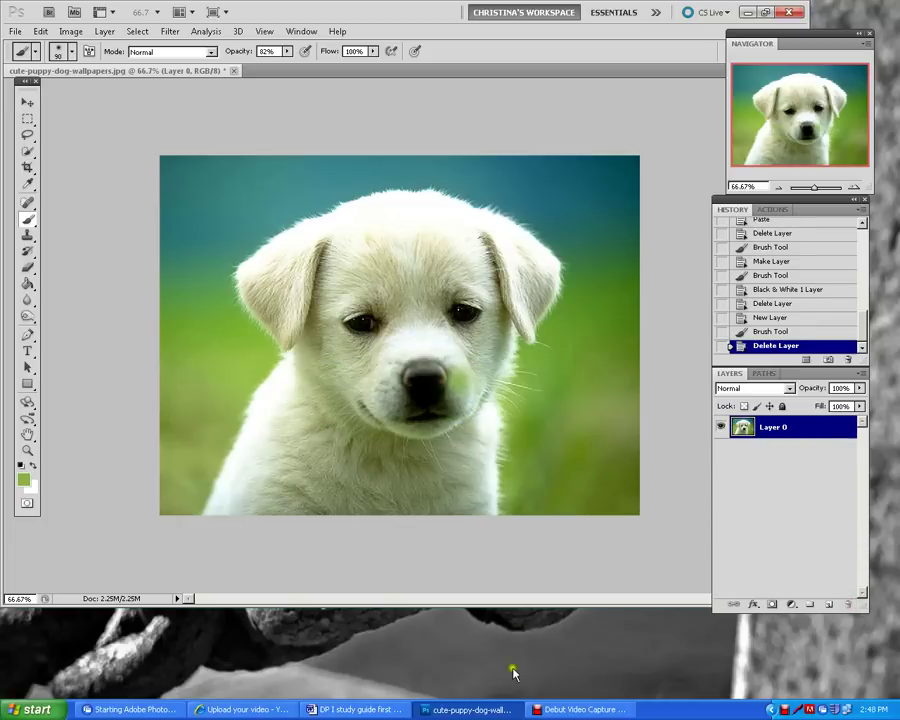
Switch to the study guide in Word and read item 12f on blending modes and Multiply
{"action": "left_click", "coordinate": [385, 712]}
{"action": "scroll", "coordinate": [456, 430], "scroll_direction": "down", "scroll_amount": 6}
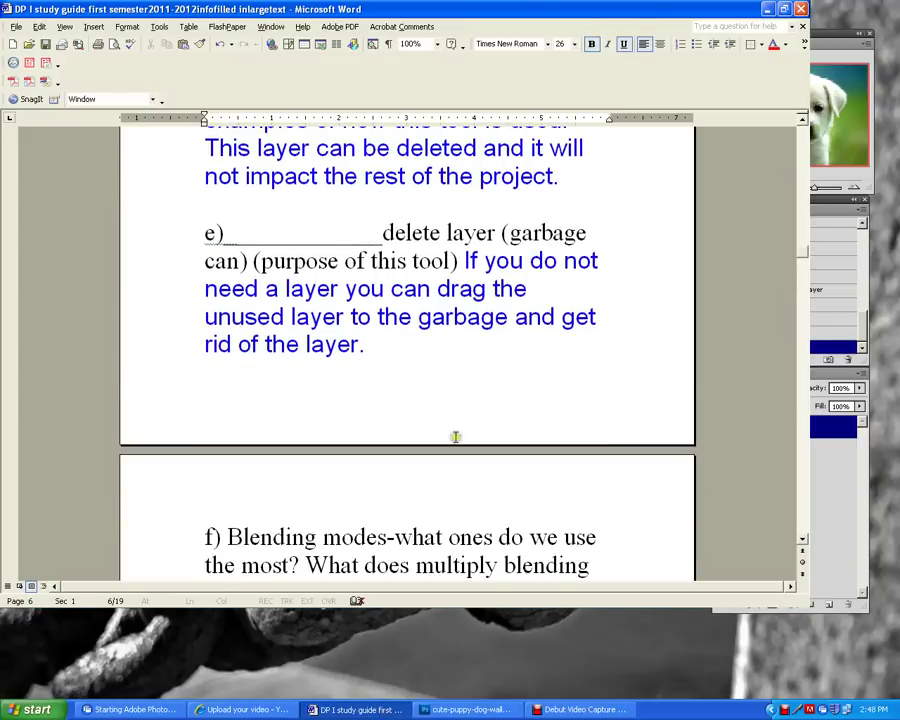
{"action": "scroll", "coordinate": [456, 441], "scroll_direction": "down", "scroll_amount": 2}
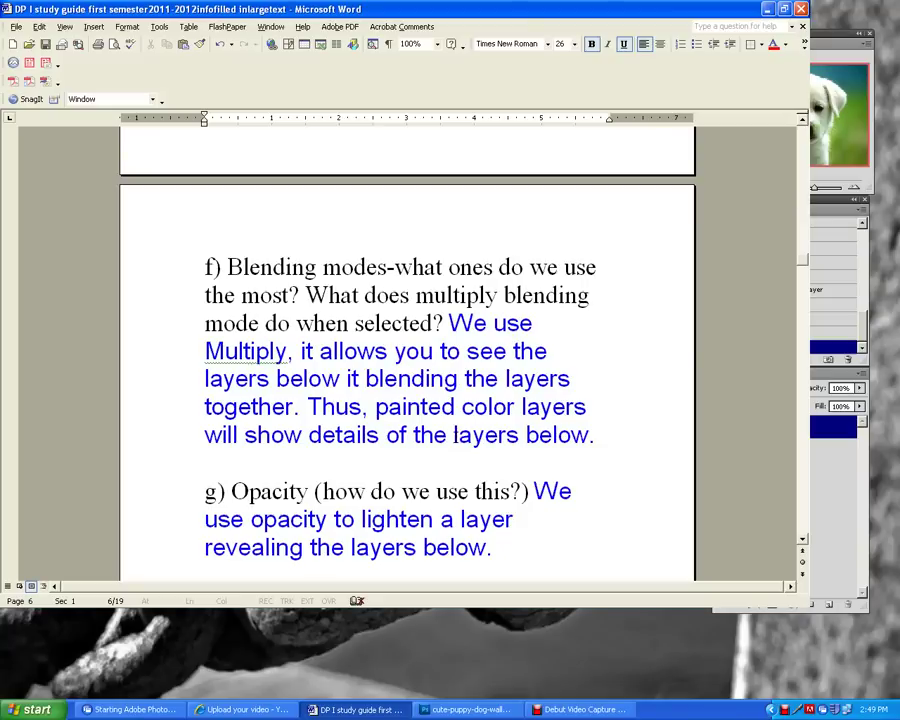
In Photoshop, paint green over the puppy's face on a new blank layer and set that layer's blending mode to Multiply
{"action": "left_click", "coordinate": [826, 498]}
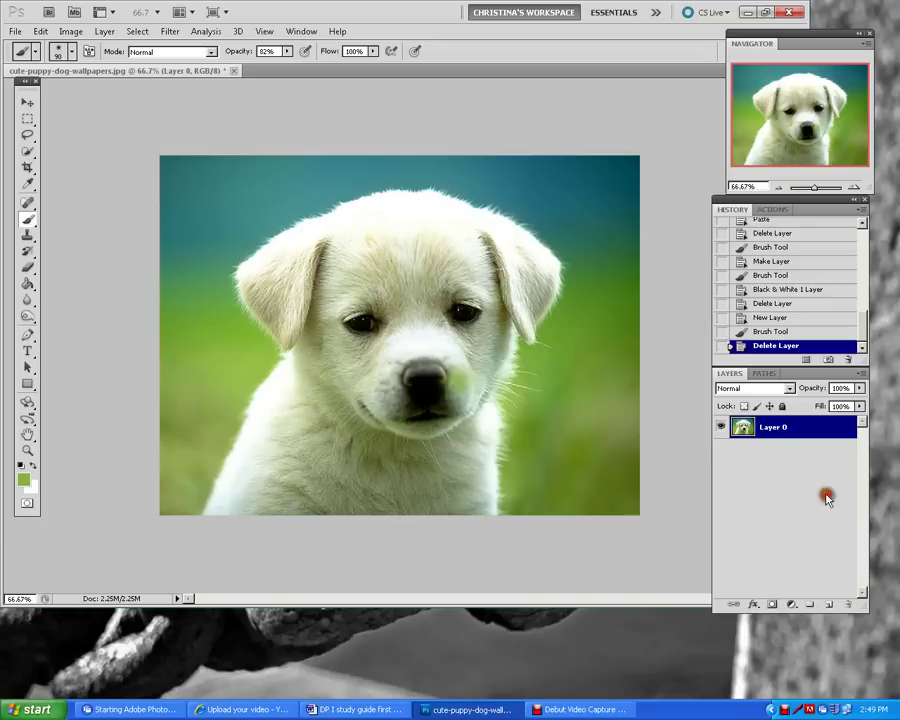
{"action": "left_click", "coordinate": [828, 605]}
{"action": "mouse_move", "coordinate": [382, 406]}
{"action": "left_mouse_down"}
{"action": "mouse_move", "coordinate": [459, 385]}
{"action": "mouse_move", "coordinate": [467, 376]}
{"action": "mouse_move", "coordinate": [449, 365]}
{"action": "mouse_move", "coordinate": [501, 327]}
{"action": "mouse_move", "coordinate": [366, 323]}
{"action": "mouse_move", "coordinate": [433, 308]}
{"action": "mouse_move", "coordinate": [307, 363]}
{"action": "mouse_move", "coordinate": [468, 424]}
{"action": "left_mouse_up"}
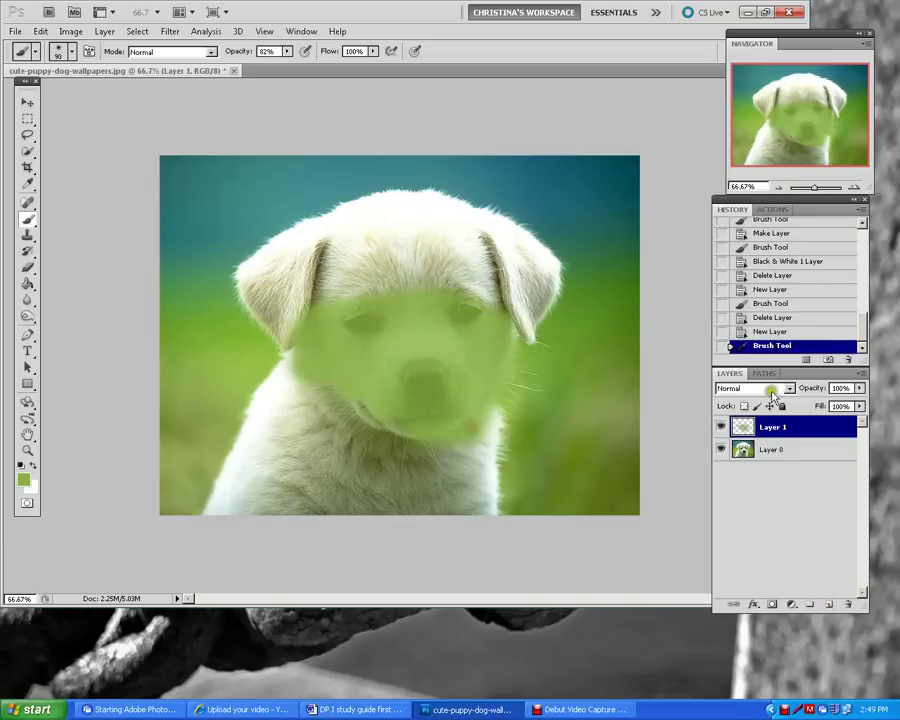
{"action": "left_click", "coordinate": [788, 388]}
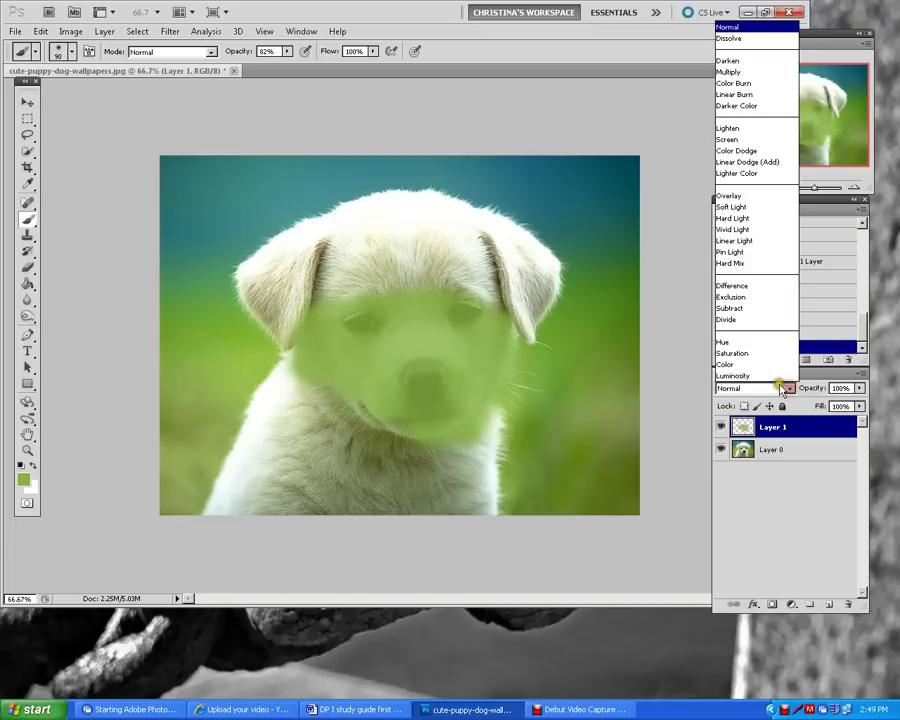
{"action": "left_click", "coordinate": [730, 73]}
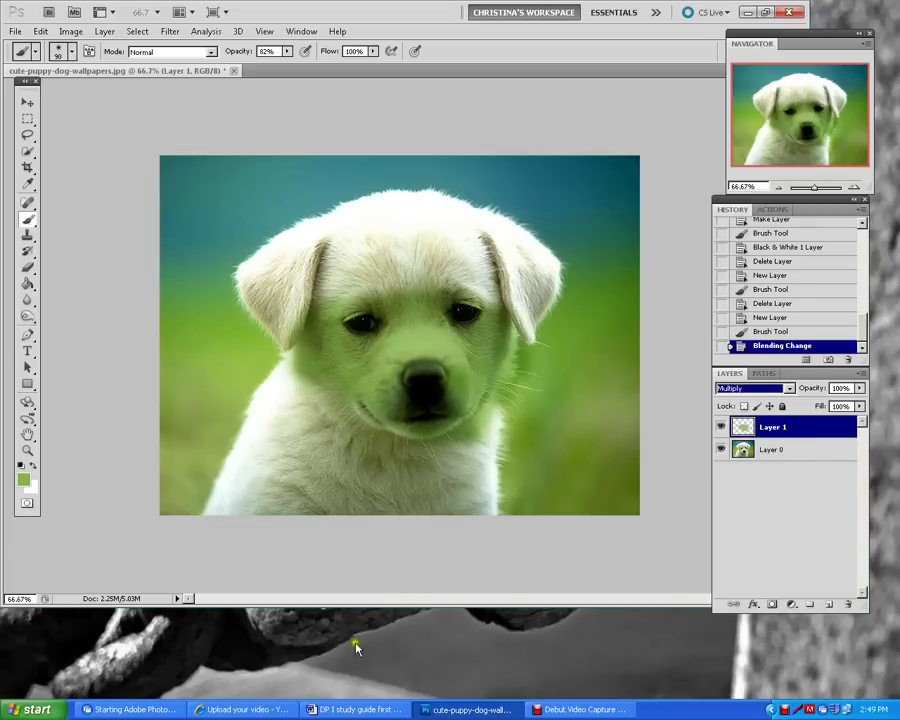
Read item 12g on opacity in Word and lower the painted layer's opacity to 57% in Photoshop
{"action": "left_click", "coordinate": [357, 709]}
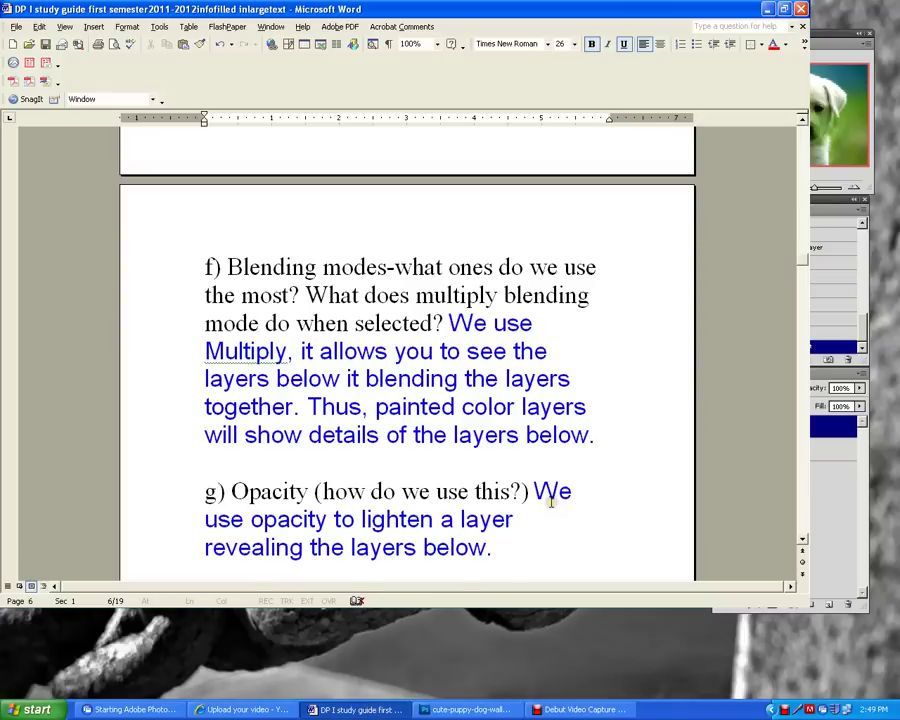
{"action": "scroll", "coordinate": [548, 490], "scroll_direction": "down", "scroll_amount": 2}
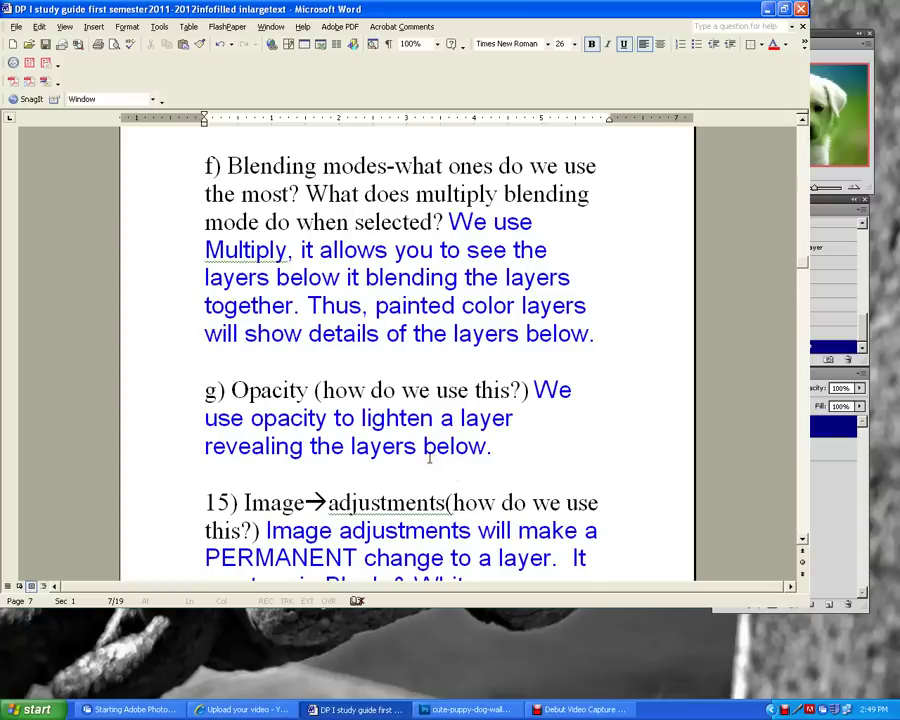
{"action": "left_click", "coordinate": [468, 709]}
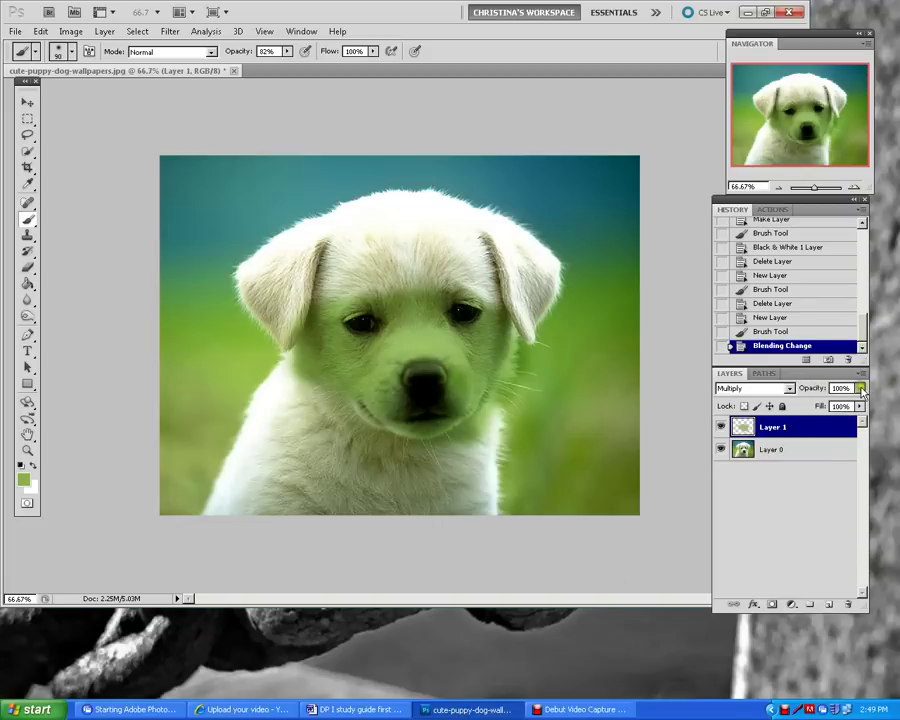
{"action": "left_click", "coordinate": [859, 388]}
{"action": "mouse_move", "coordinate": [778, 402]}
{"action": "left_mouse_down"}
{"action": "mouse_move", "coordinate": [748, 402]}
{"action": "mouse_move", "coordinate": [766, 402]}
{"action": "left_mouse_up"}
Read item 15 on image adjustments in Word and apply a permanent Hue/Saturation change with Hue -141 to Layer 1 in Photoshop
{"action": "left_click", "coordinate": [370, 709]}
{"action": "scroll", "coordinate": [601, 506], "scroll_direction": "down", "scroll_amount": 2}
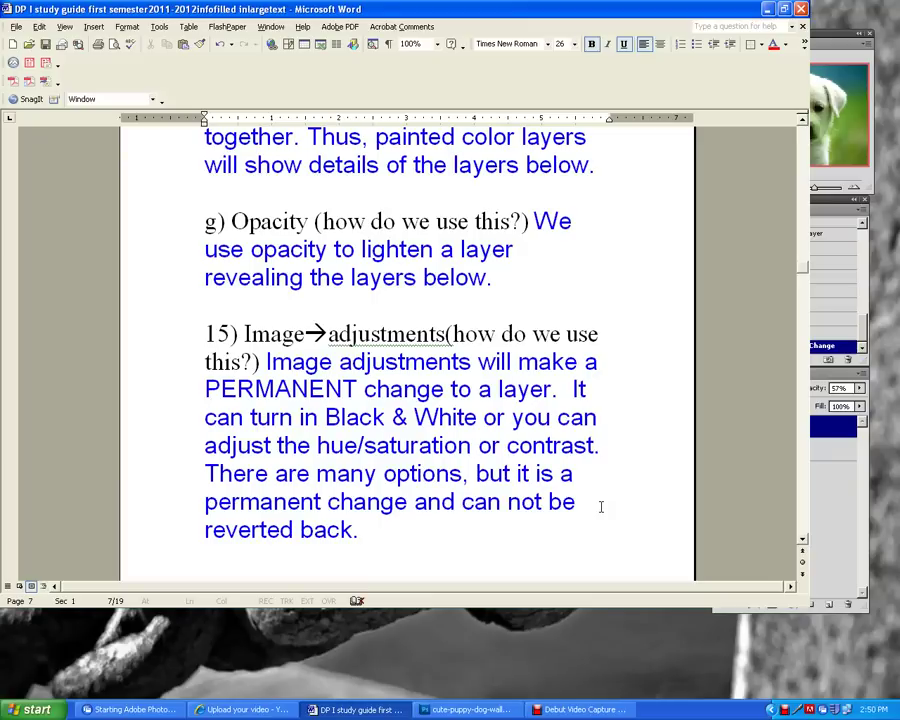
{"action": "left_click", "coordinate": [838, 527]}
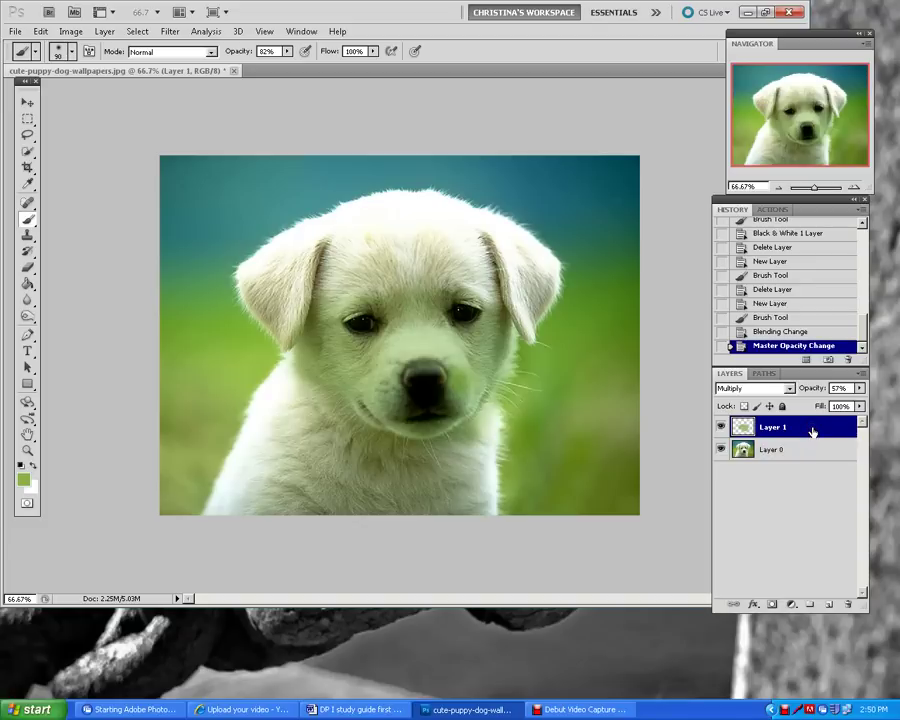
{"action": "left_click", "coordinate": [70, 31]}
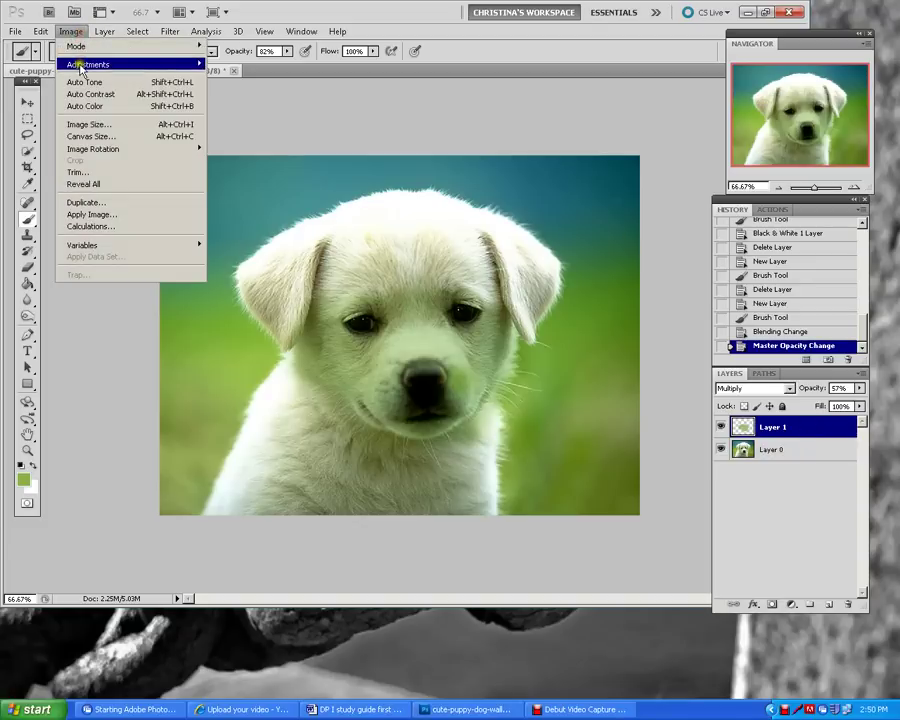
{"action": "mouse_move", "coordinate": [80, 66]}
{"action": "left_click", "coordinate": [262, 130]}
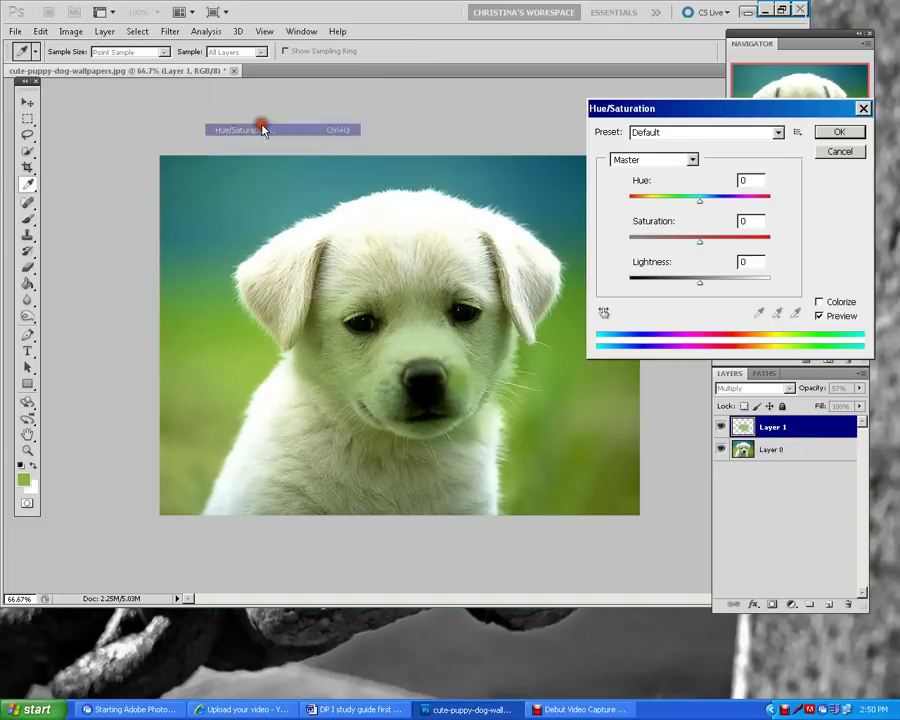
{"action": "left_click_drag", "start_coordinate": [700, 200], "coordinate": [643, 205]}
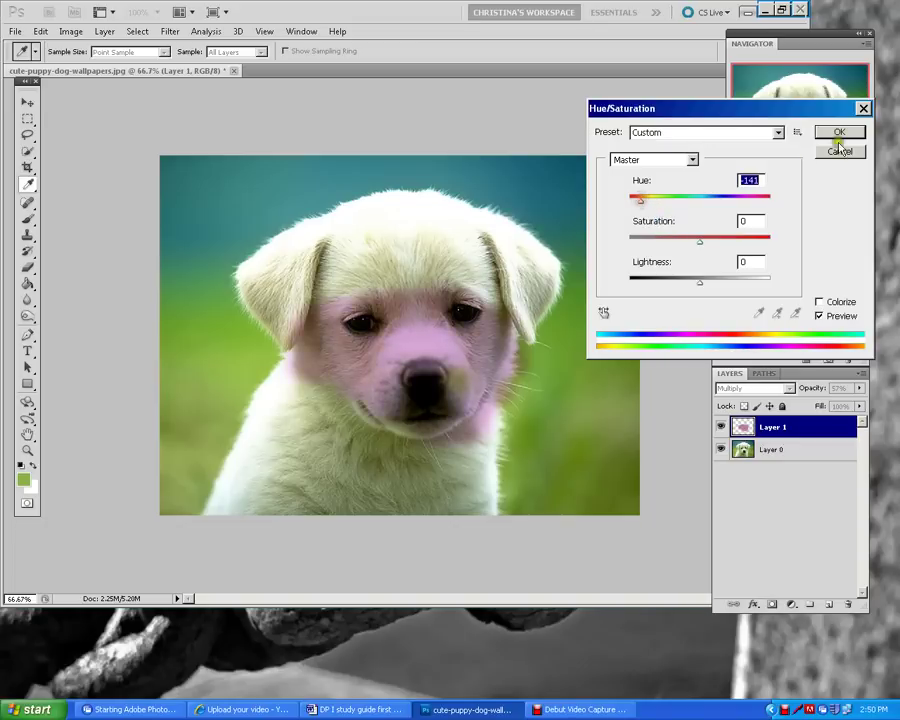
{"action": "left_click", "coordinate": [838, 134]}
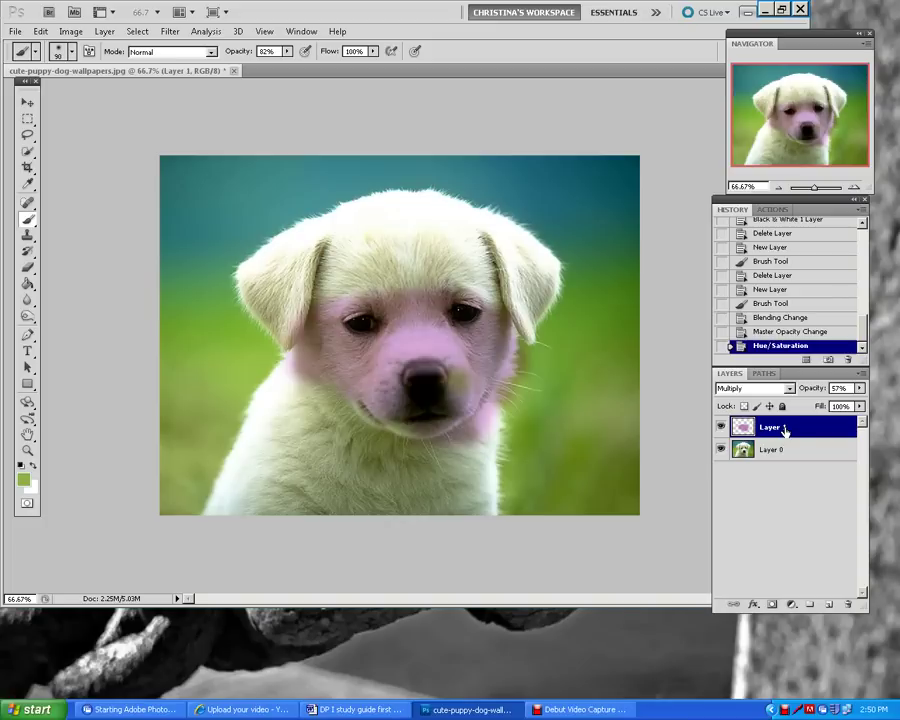
Add a Hue/Saturation adjustment layer with Hue +3 above Layer 1, and delete that adjustment layer
{"action": "left_click", "coordinate": [792, 606]}
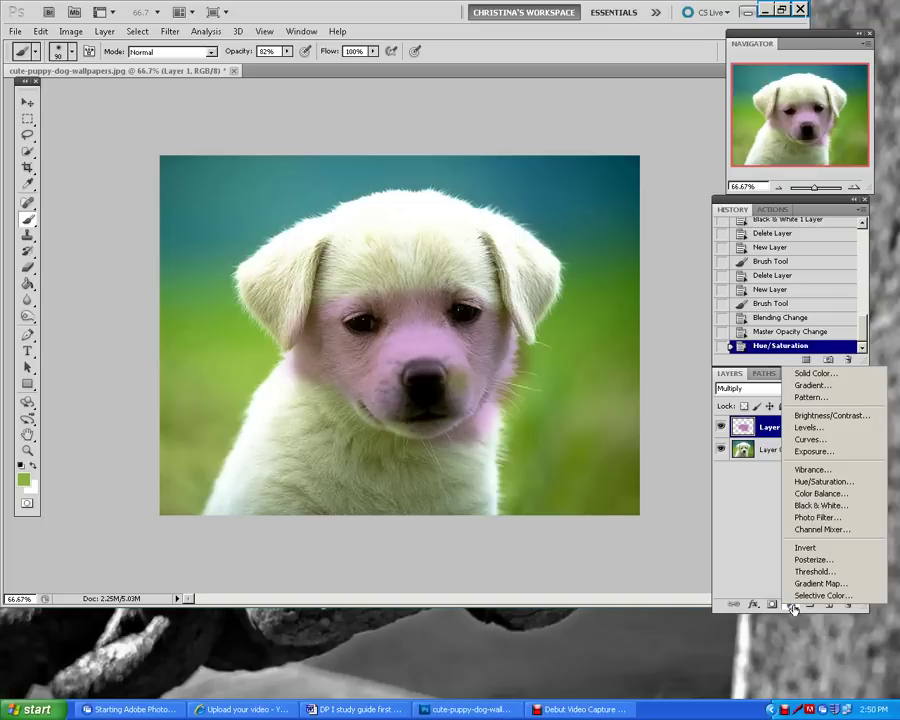
{"action": "left_click", "coordinate": [824, 482]}
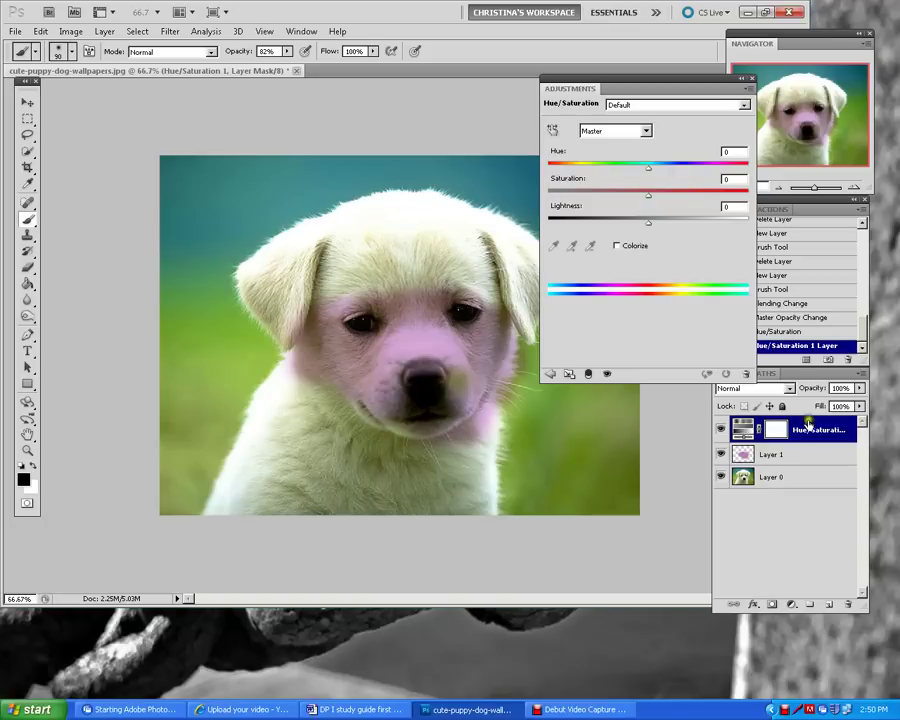
{"action": "mouse_move", "coordinate": [648, 168]}
{"action": "left_mouse_down"}
{"action": "mouse_move", "coordinate": [591, 166]}
{"action": "mouse_move", "coordinate": [695, 165]}
{"action": "mouse_move", "coordinate": [651, 167]}
{"action": "left_mouse_up"}
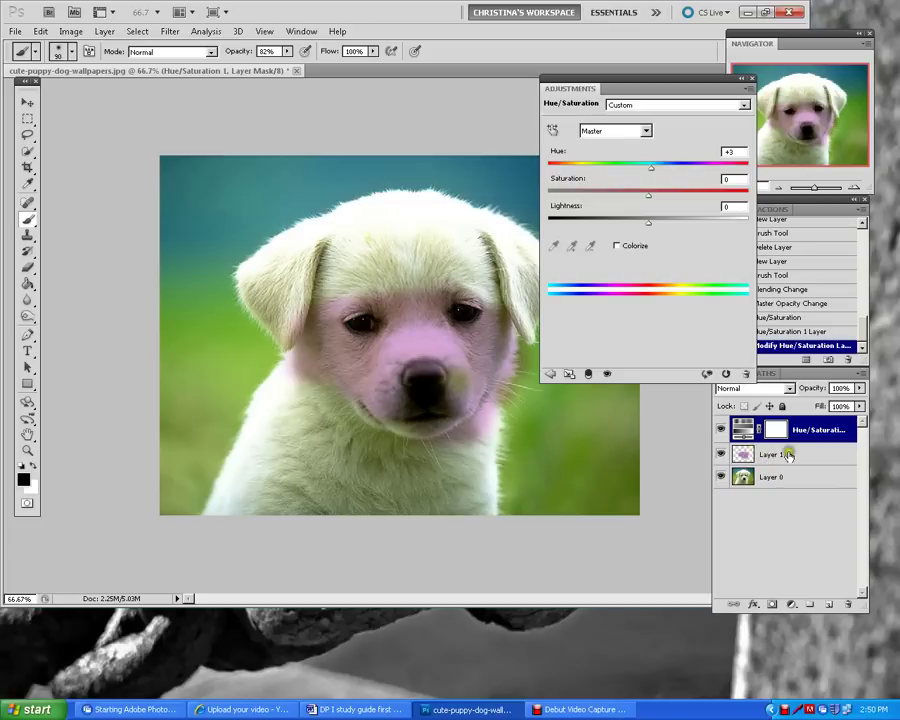
{"action": "left_click", "coordinate": [753, 79]}
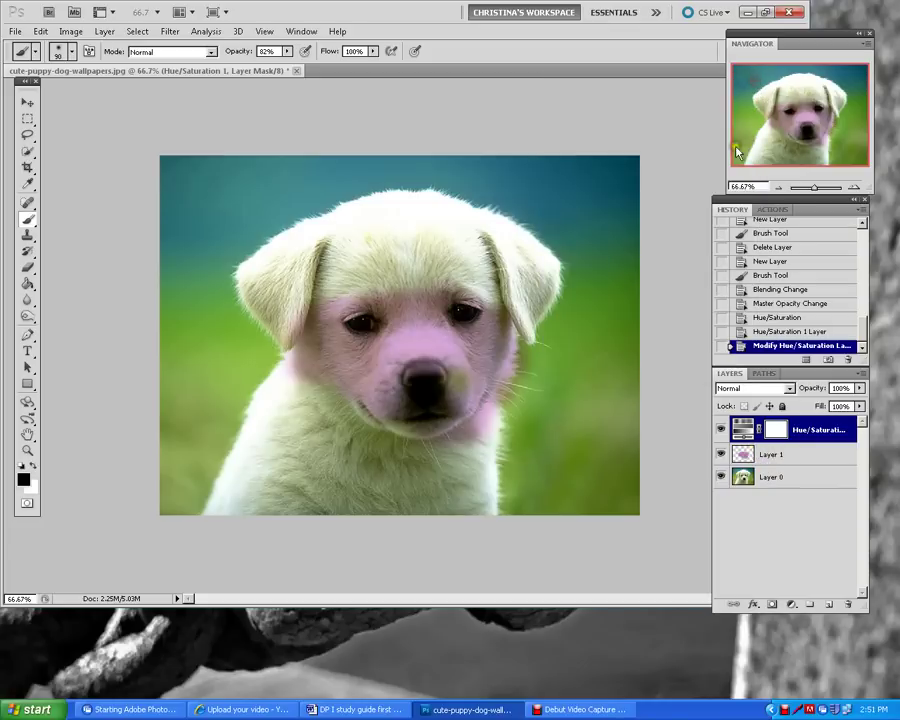
{"action": "left_click_drag", "start_coordinate": [836, 430], "coordinate": [848, 604]}
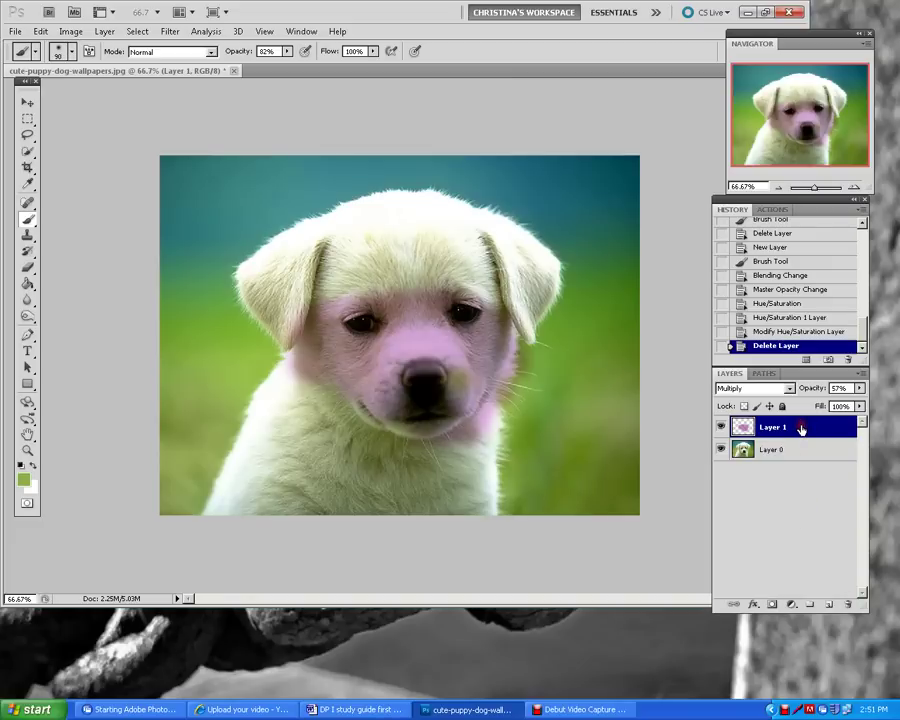
{"action": "left_click_drag", "start_coordinate": [801, 429], "coordinate": [820, 427]}
Apply a permanent Black & White image adjustment with the Default preset to Layer 0
{"action": "left_click", "coordinate": [793, 452]}
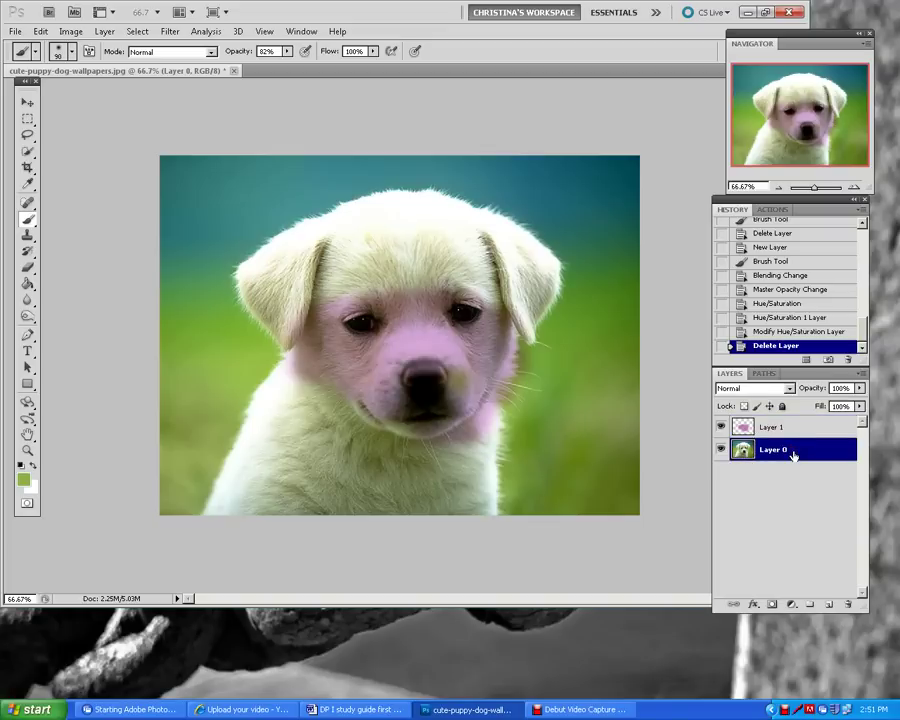
{"action": "left_click", "coordinate": [70, 32]}
{"action": "mouse_move", "coordinate": [74, 66]}
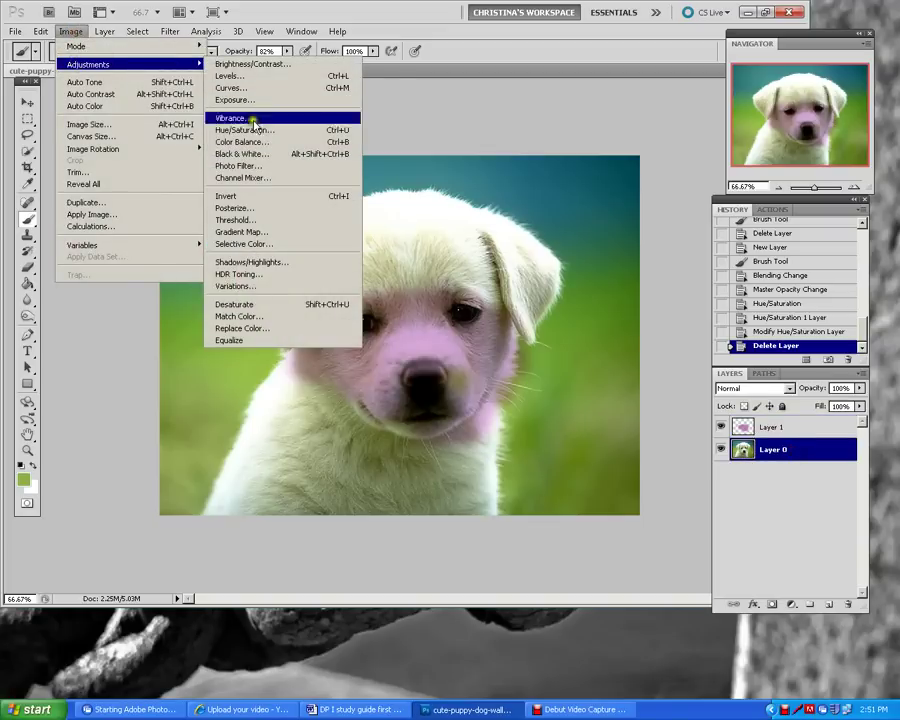
{"action": "left_click", "coordinate": [258, 158]}
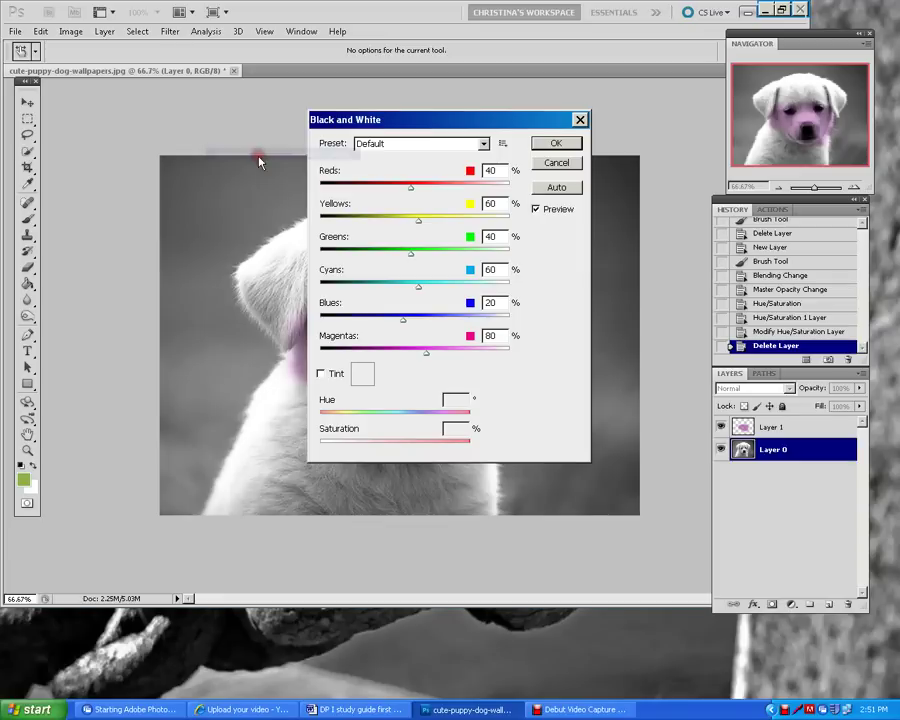
{"action": "left_click", "coordinate": [545, 143]}
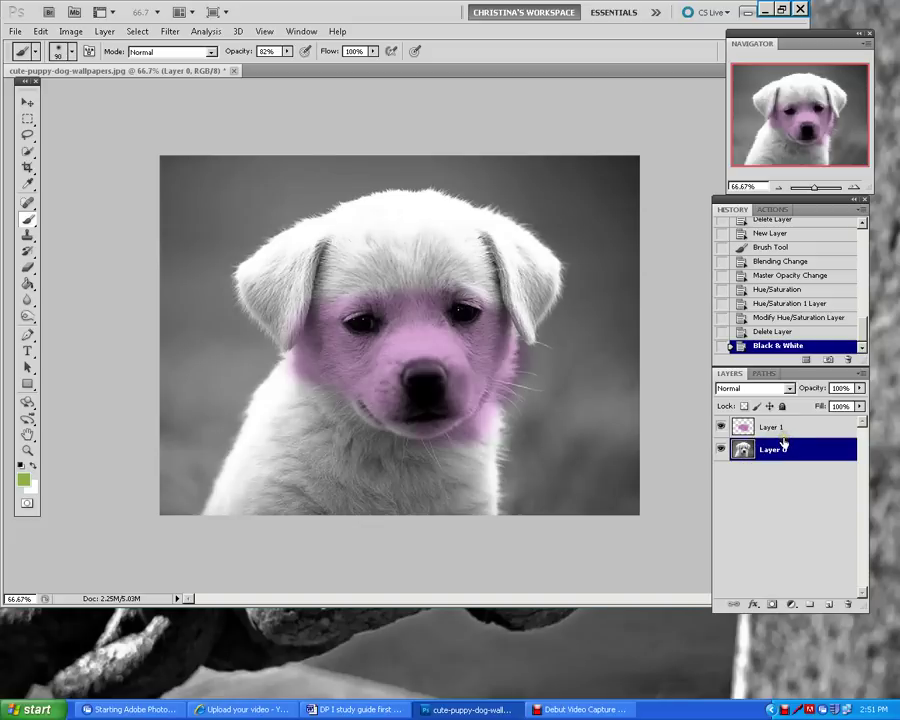
Read item 16 on flattening in Word and flatten the puppy image's two layers in Photoshop
{"action": "left_click", "coordinate": [388, 709]}
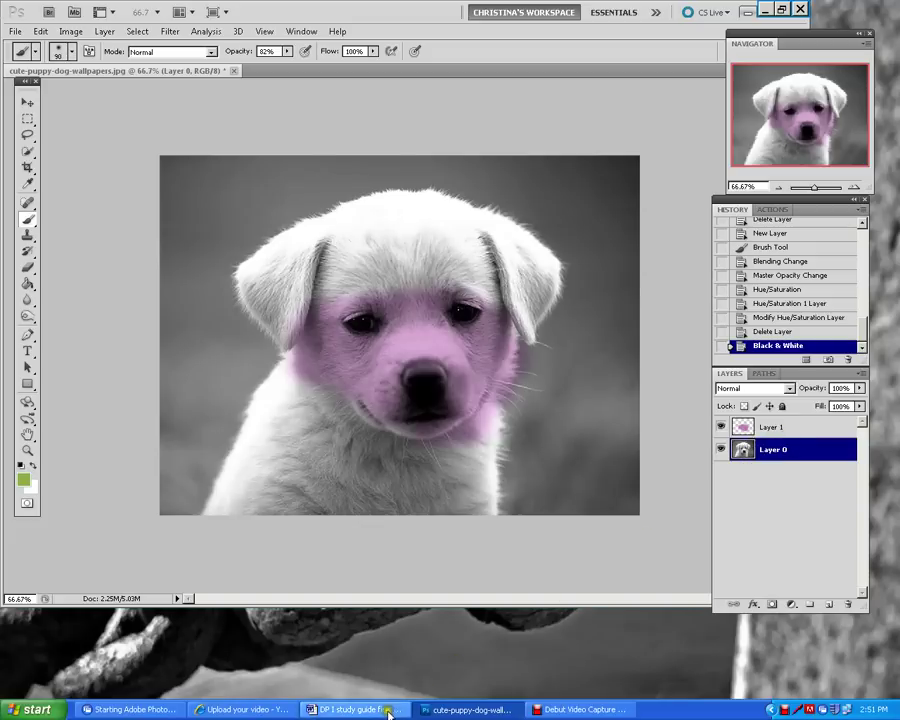
{"action": "scroll", "coordinate": [466, 510], "scroll_direction": "down", "scroll_amount": 5}
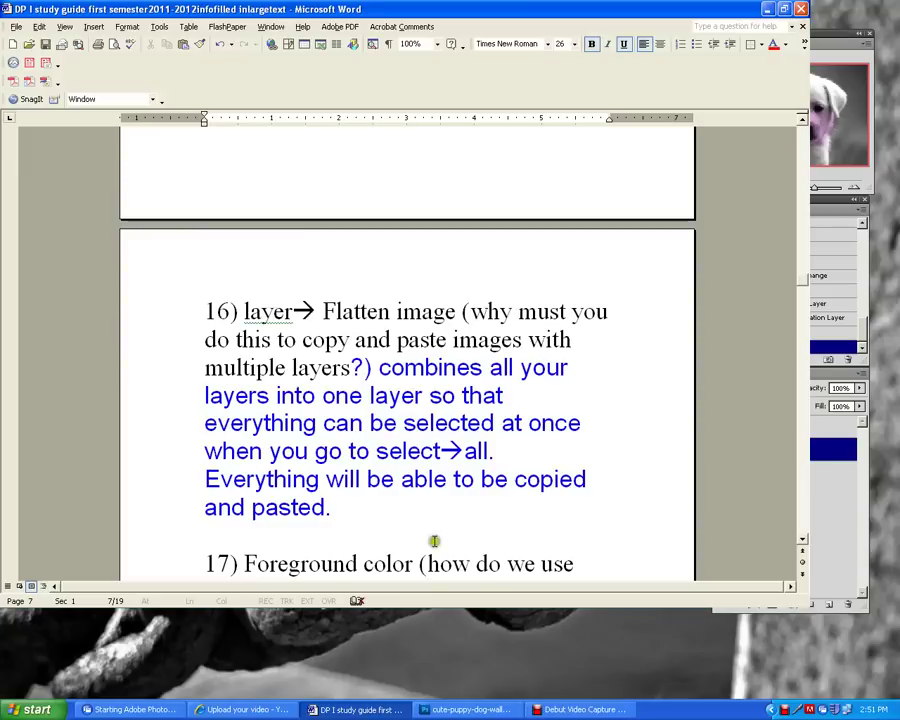
{"action": "left_click", "coordinate": [466, 709]}
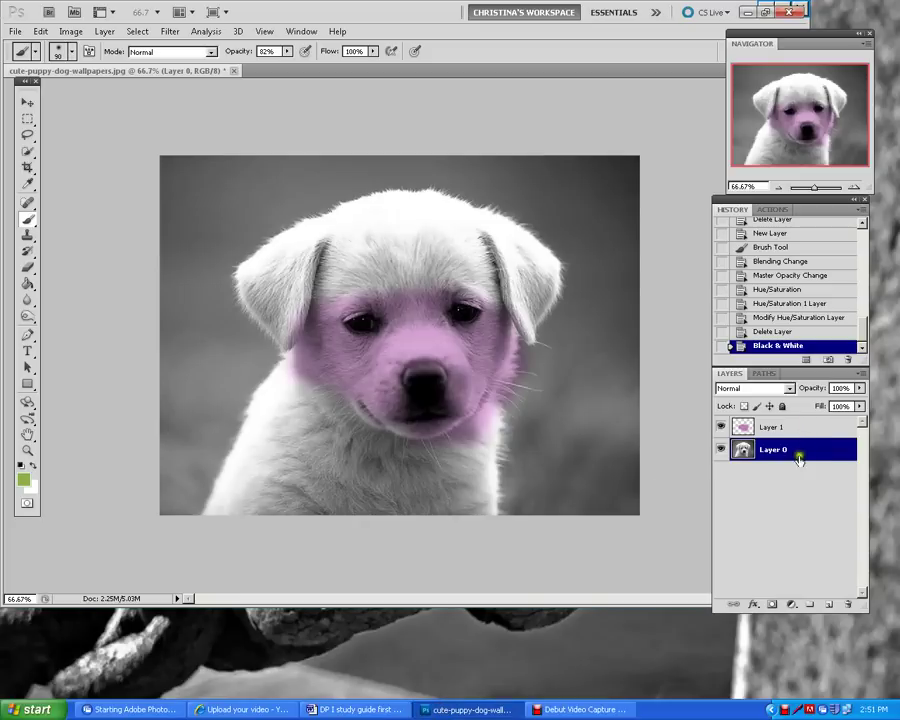
{"action": "left_click", "coordinate": [791, 428]}
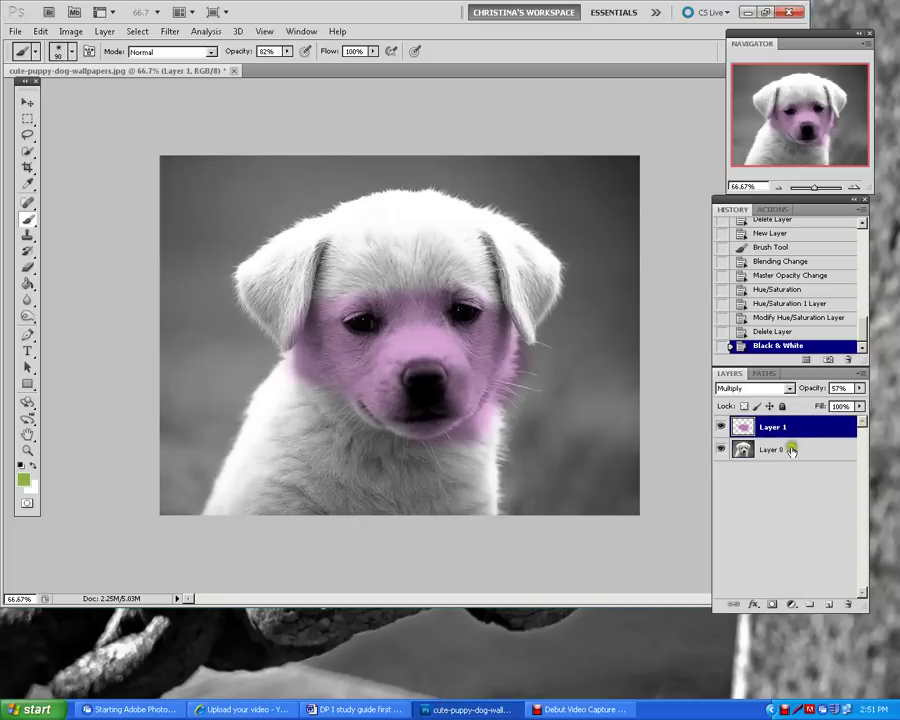
{"action": "left_click", "coordinate": [790, 449]}
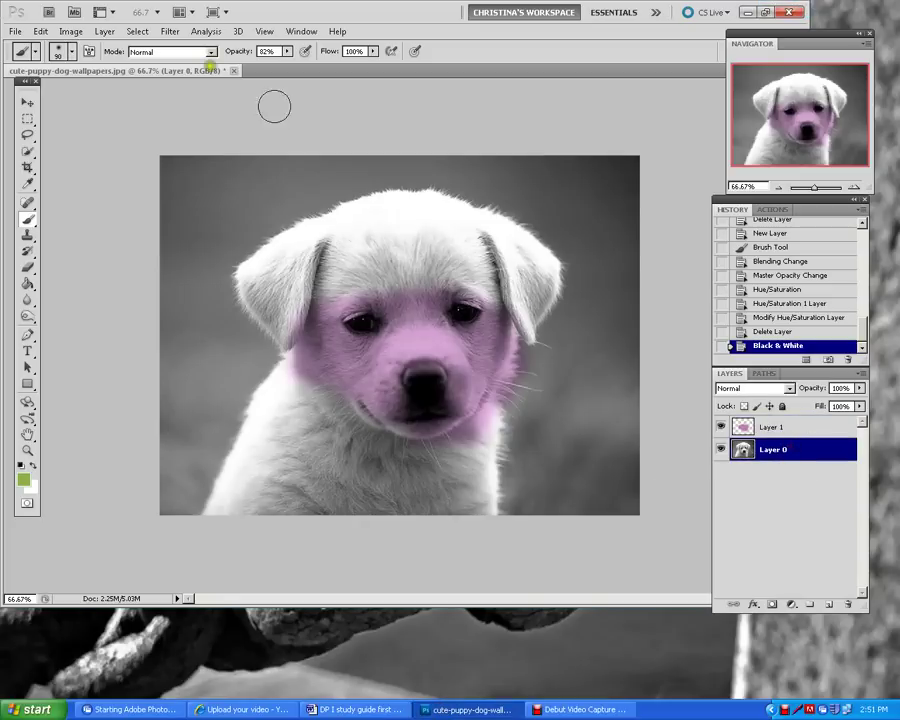
{"action": "left_click", "coordinate": [107, 31]}
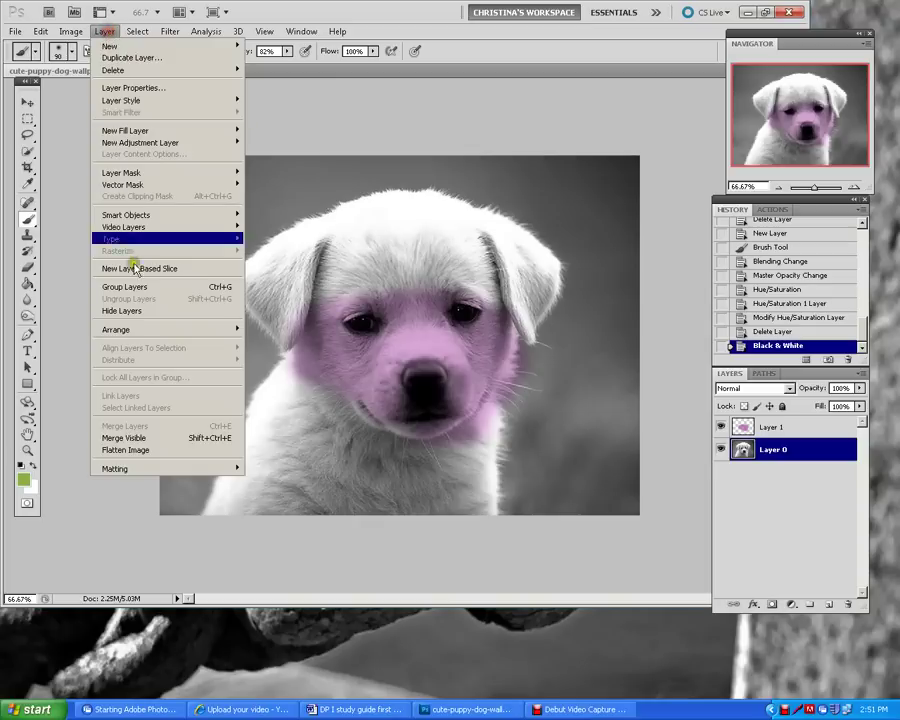
{"action": "left_click", "coordinate": [147, 447]}
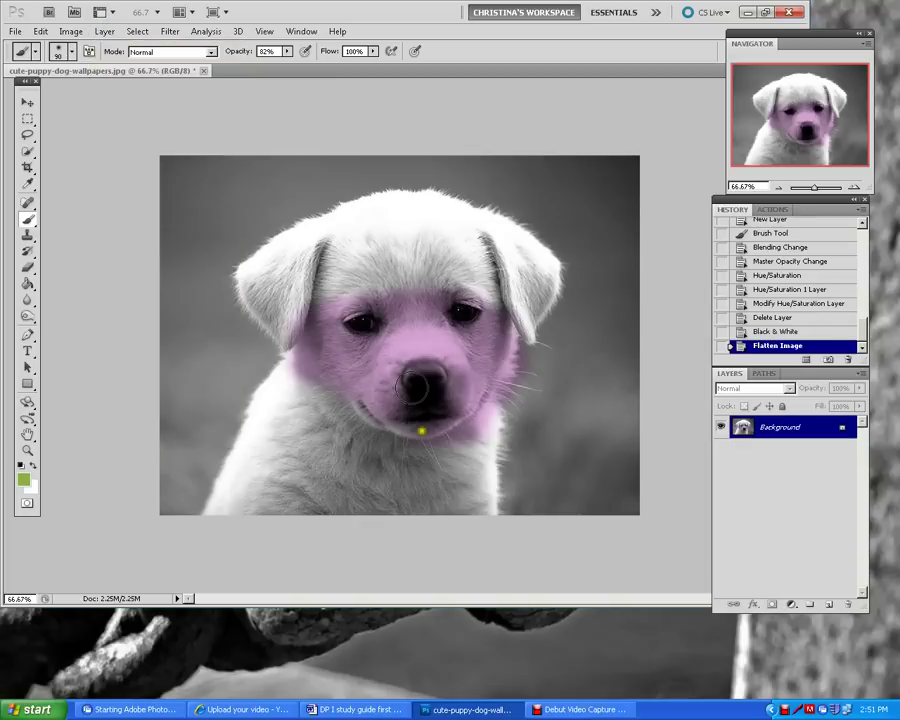
Select the entire flattened image, copy it and paste it as a new layer
{"action": "left_click", "coordinate": [137, 31]}
{"action": "left_click", "coordinate": [137, 46]}
{"action": "left_click", "coordinate": [40, 31]}
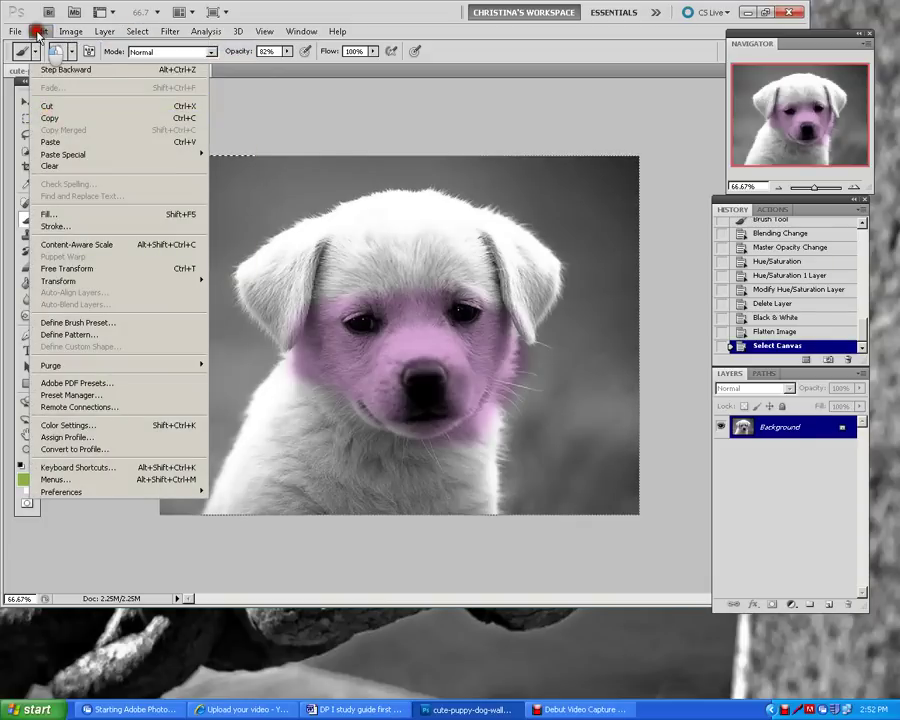
{"action": "left_click", "coordinate": [48, 143]}
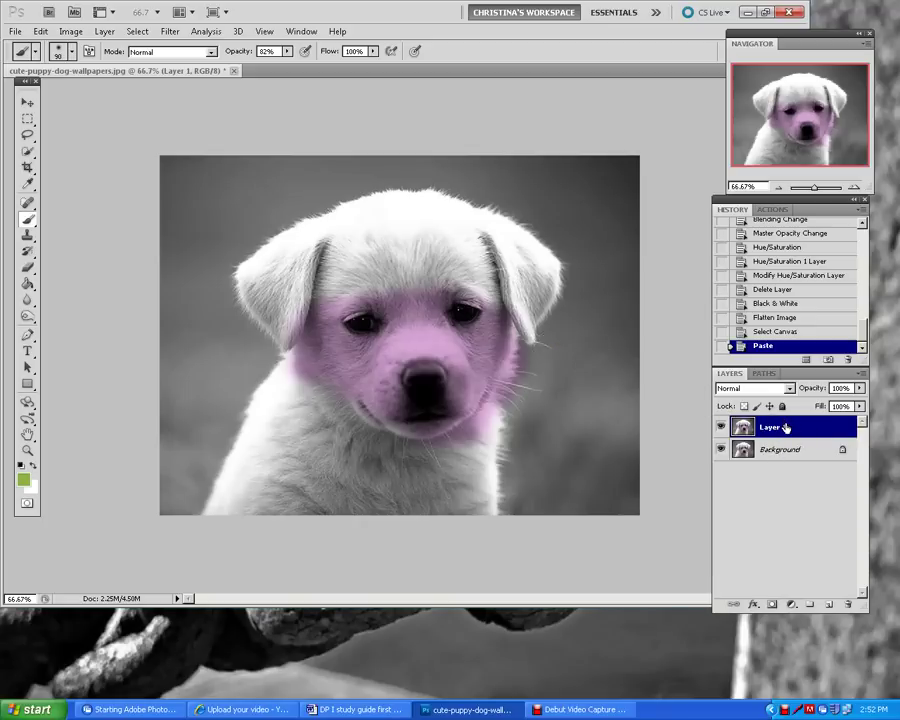
Switch to Word and read study guide items 17 and 18 on the foreground and background colors
{"action": "left_click", "coordinate": [343, 710]}
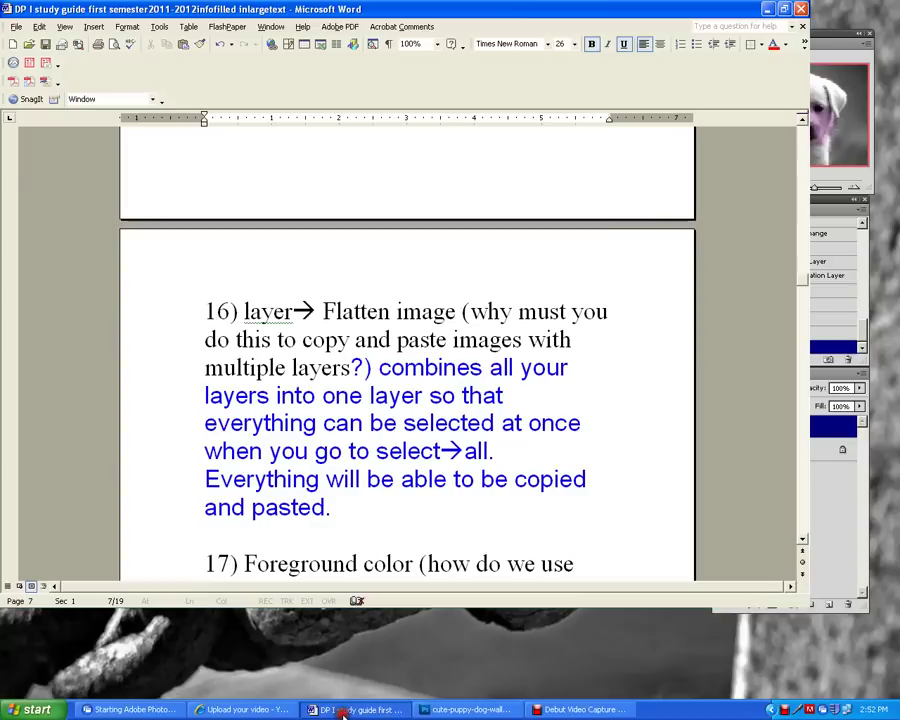
{"action": "scroll", "coordinate": [545, 505], "scroll_direction": "down", "scroll_amount": 4}
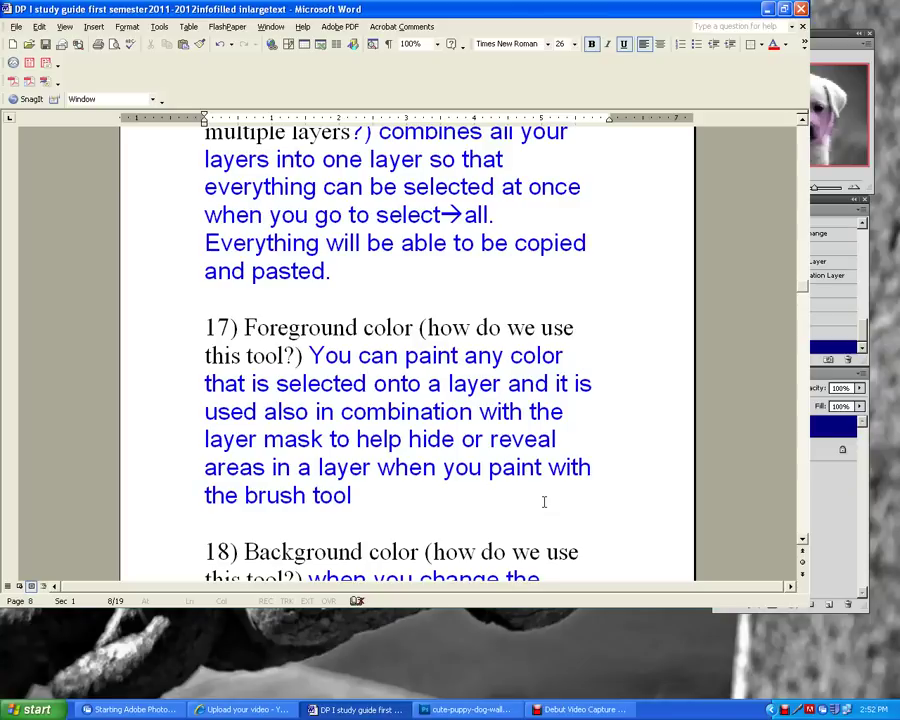
{"action": "scroll", "coordinate": [544, 502], "scroll_direction": "up", "scroll_amount": 1}
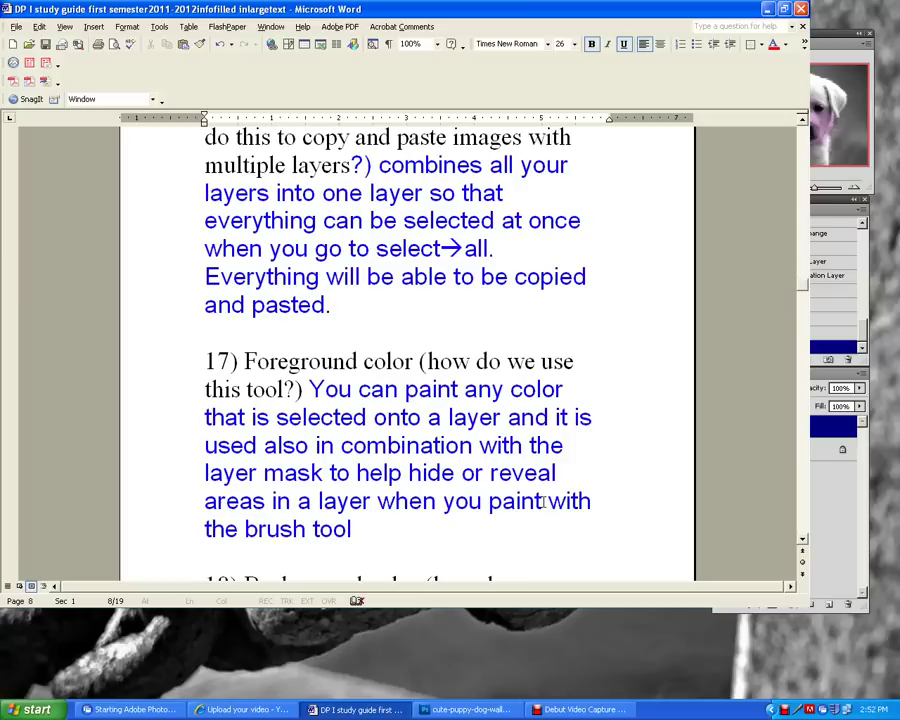
{"action": "scroll", "coordinate": [500, 505], "scroll_direction": "down", "scroll_amount": 2}
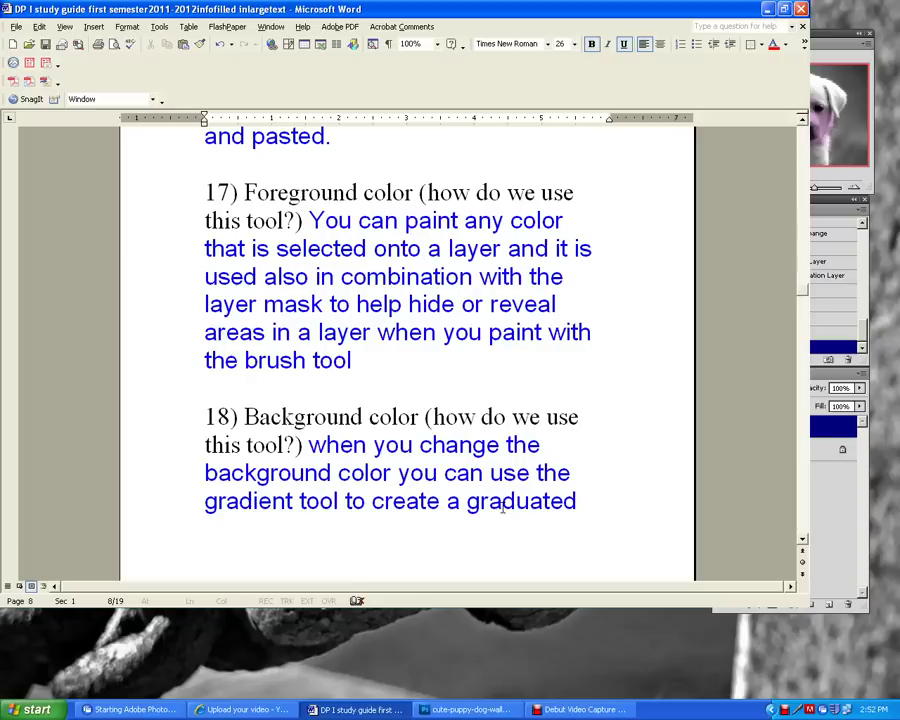
{"action": "scroll", "coordinate": [516, 502], "scroll_direction": "down", "scroll_amount": 3}
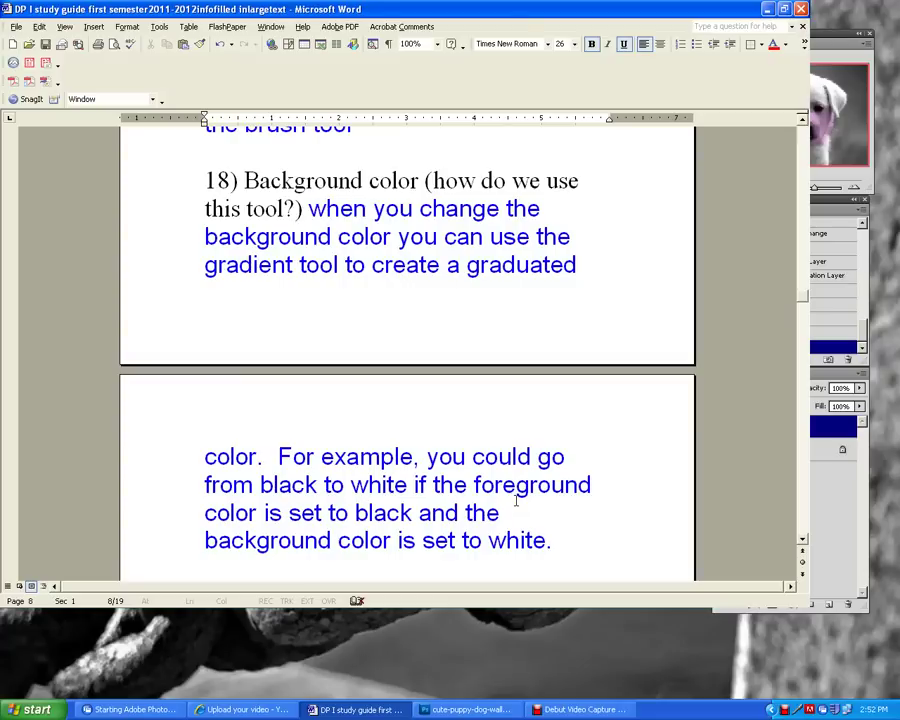
{"action": "scroll", "coordinate": [512, 502], "scroll_direction": "down", "scroll_amount": 1}
{"action": "scroll", "coordinate": [514, 506], "scroll_direction": "up", "scroll_amount": 2}
{"action": "scroll", "coordinate": [511, 506], "scroll_direction": "up", "scroll_amount": 3}
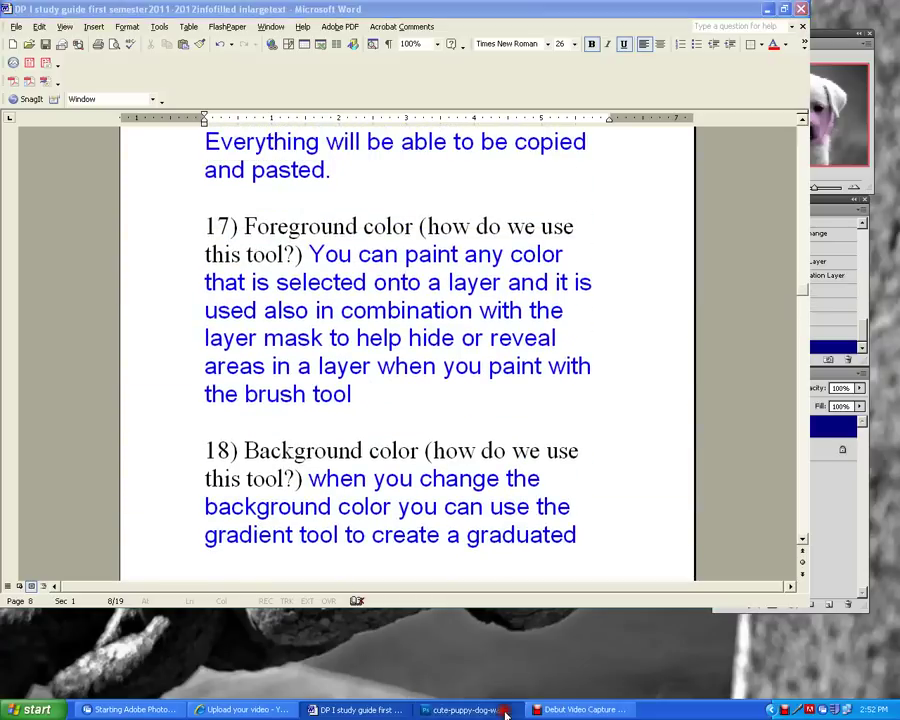
In Photoshop, revert the history to the state before the Black & White adjustment and delete the purple painted Layer 1
{"action": "left_click", "coordinate": [505, 712]}
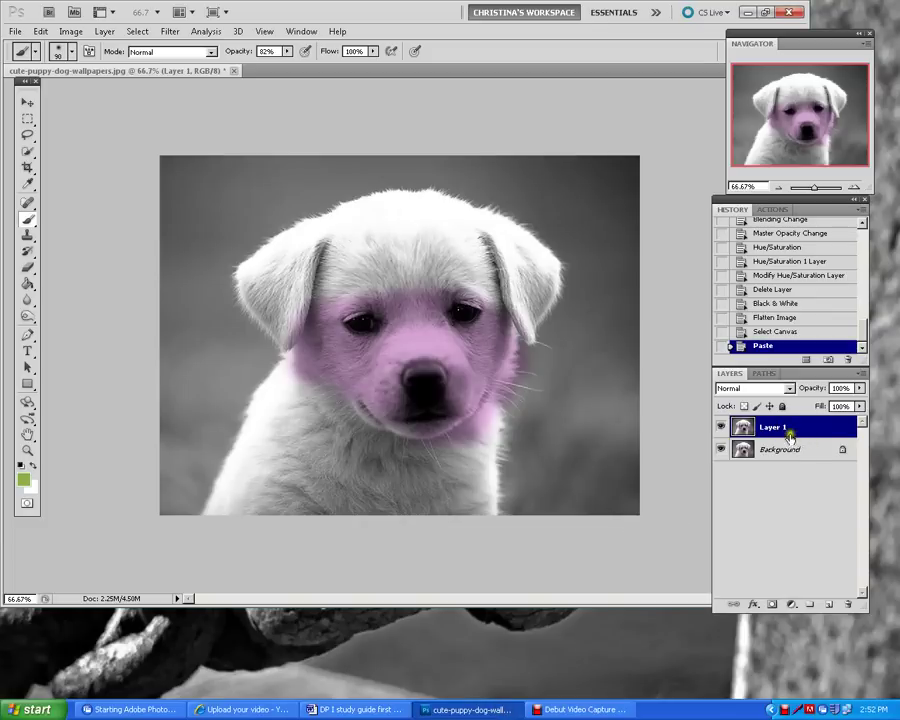
{"action": "left_click", "coordinate": [812, 303]}
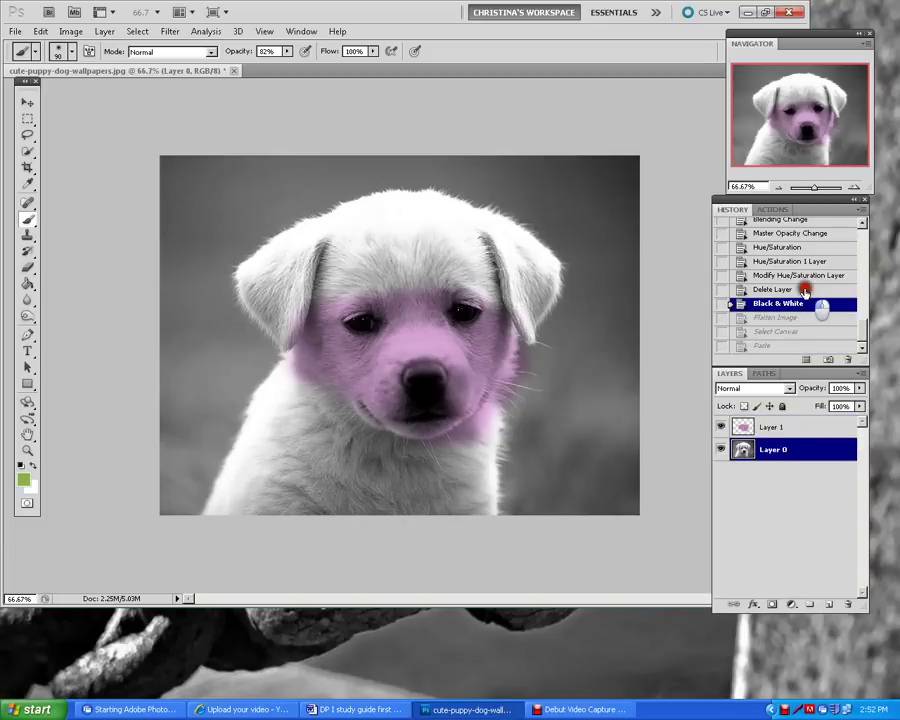
{"action": "left_click", "coordinate": [790, 289]}
{"action": "left_click_drag", "start_coordinate": [816, 426], "coordinate": [846, 603]}
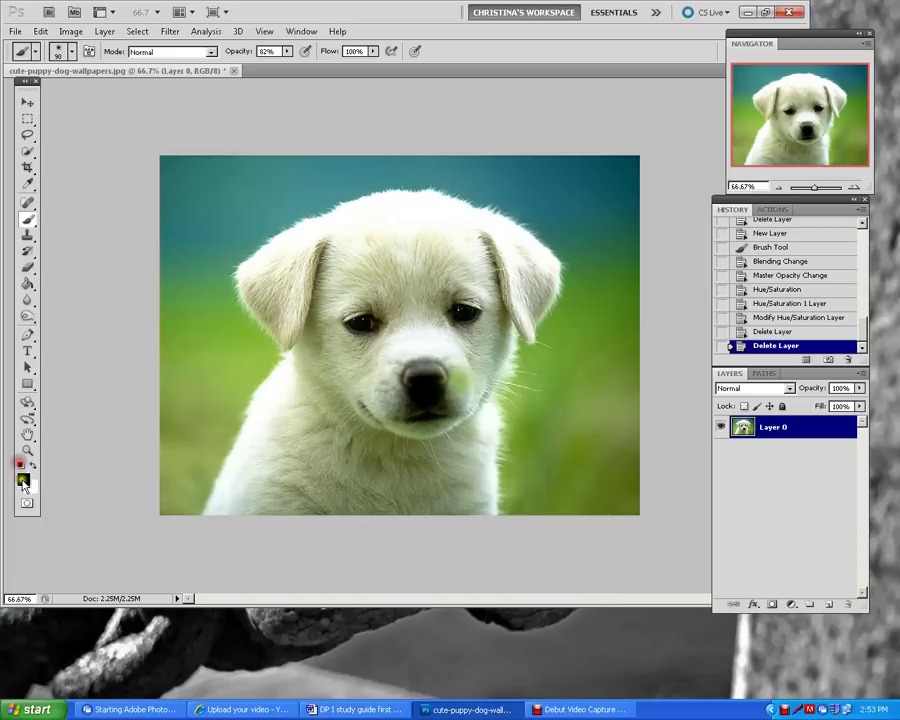
Reset the foreground and background colors to default black and white, and add a new empty layer above Layer 0
{"action": "key", "text": "x"}
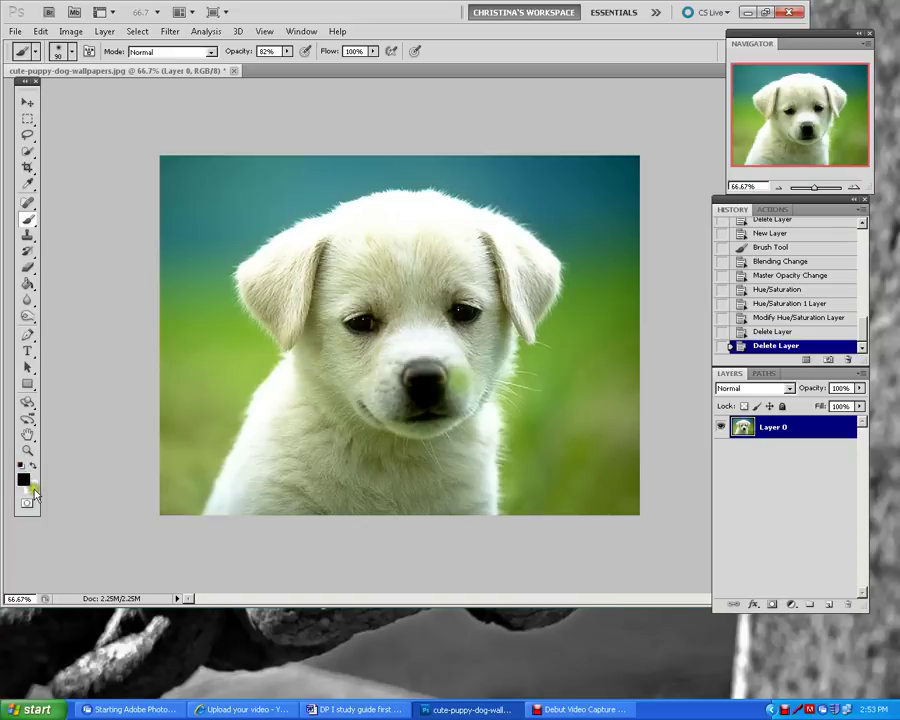
{"action": "key", "text": "d"}
{"action": "left_click", "coordinate": [826, 603]}
{"action": "left_click", "coordinate": [370, 709]}
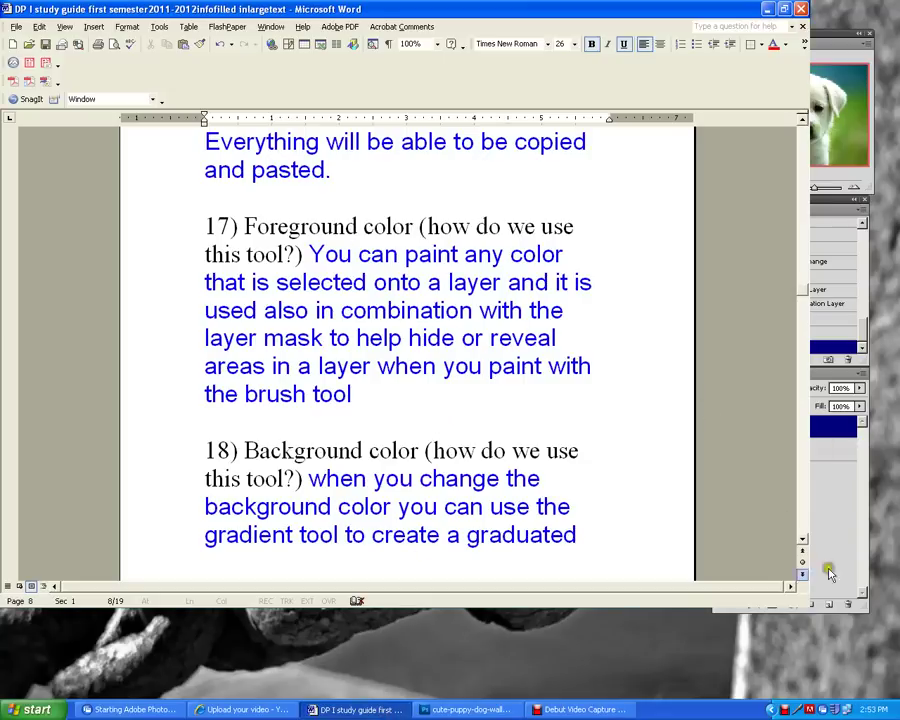
{"action": "left_click", "coordinate": [468, 709]}
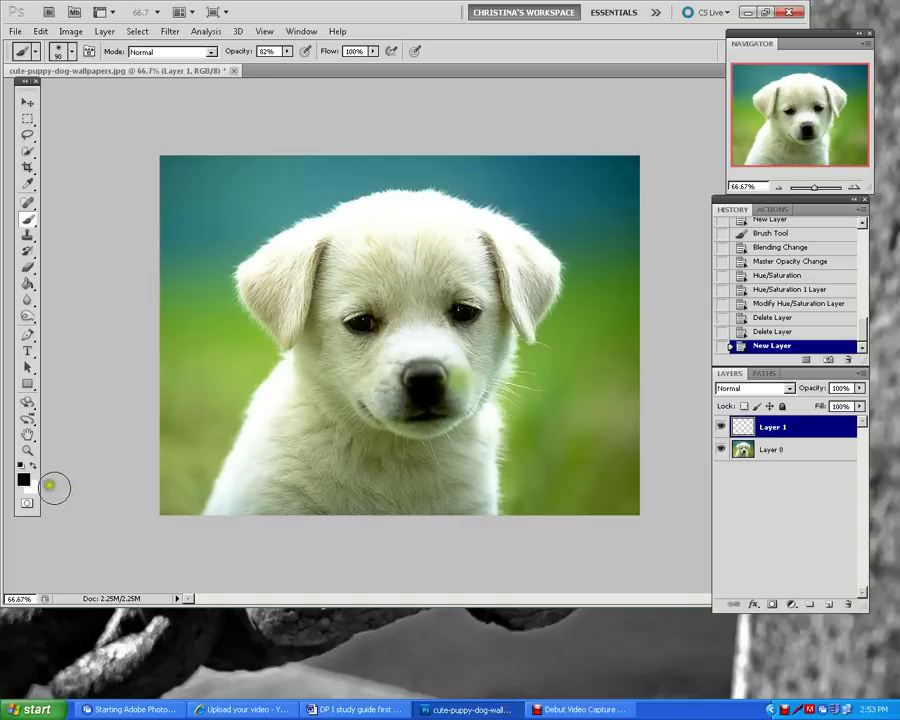
Check the foreground and background colors in the Color Picker, and reread item 18 on the background color in Word
{"action": "left_click", "coordinate": [23, 479]}
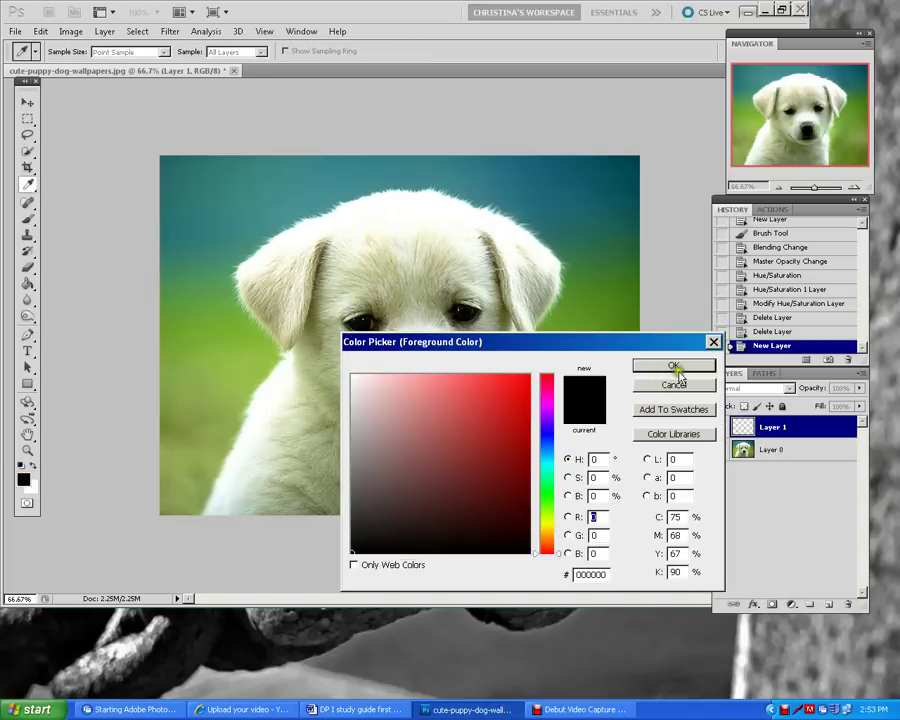
{"action": "left_click", "coordinate": [675, 366]}
{"action": "left_click", "coordinate": [30, 488]}
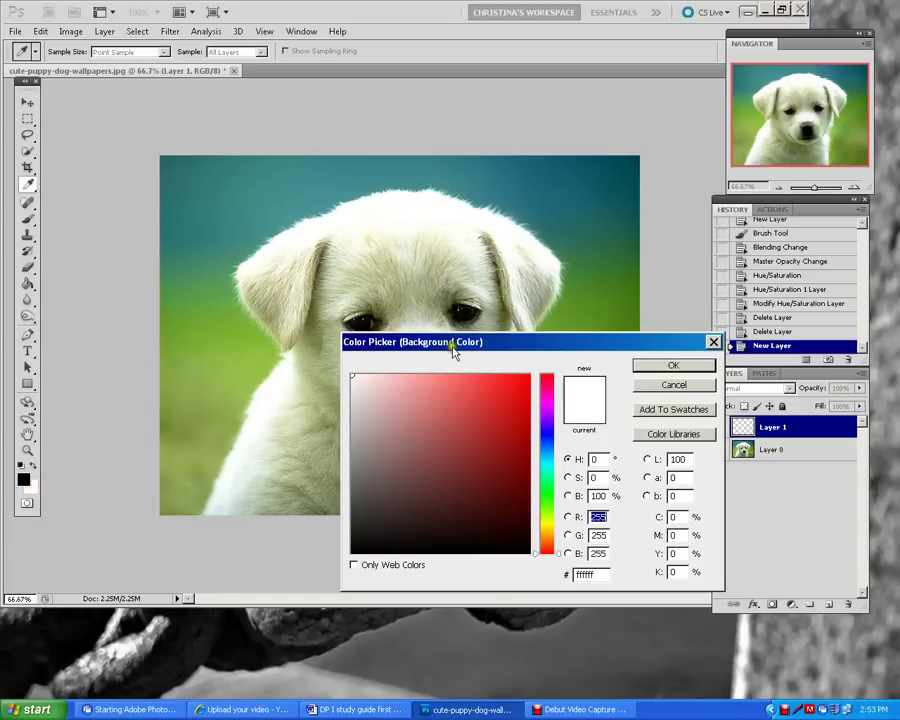
{"action": "left_click", "coordinate": [678, 366]}
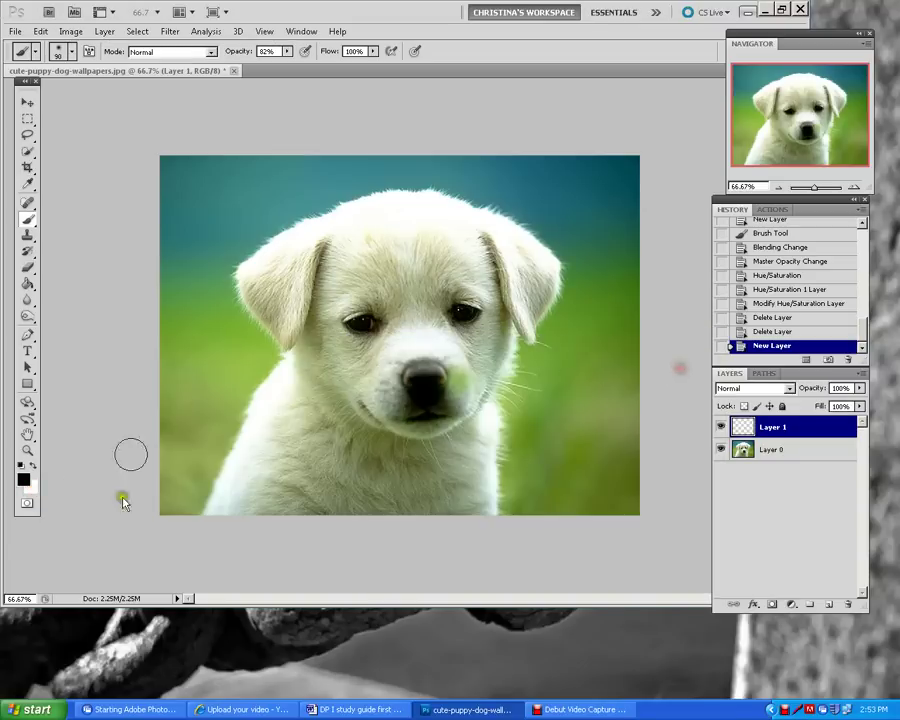
{"action": "left_click", "coordinate": [357, 711]}
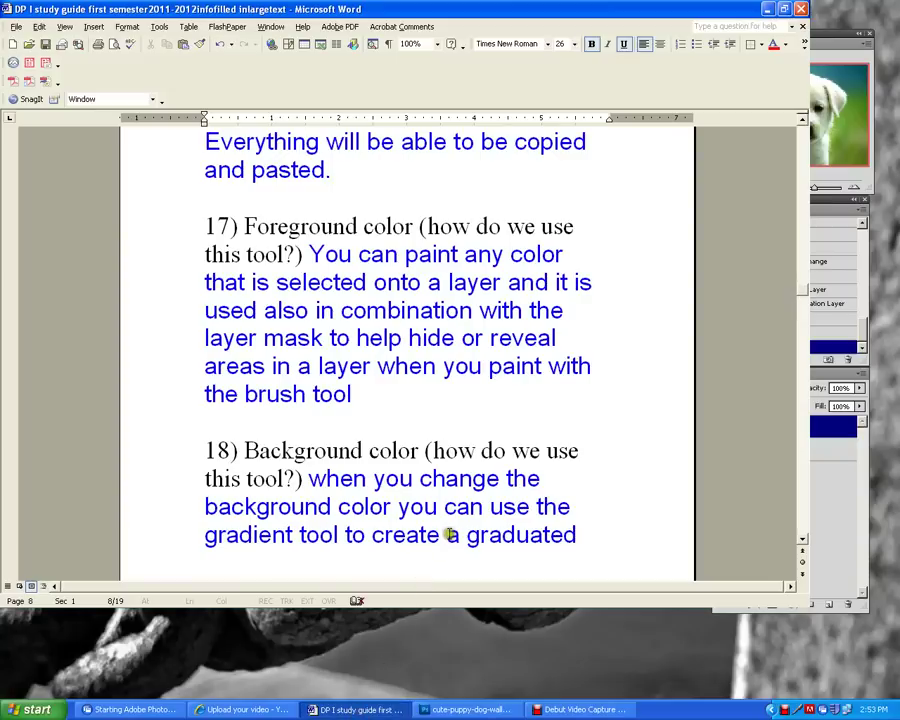
{"action": "scroll", "coordinate": [449, 533], "scroll_direction": "down", "scroll_amount": 1}
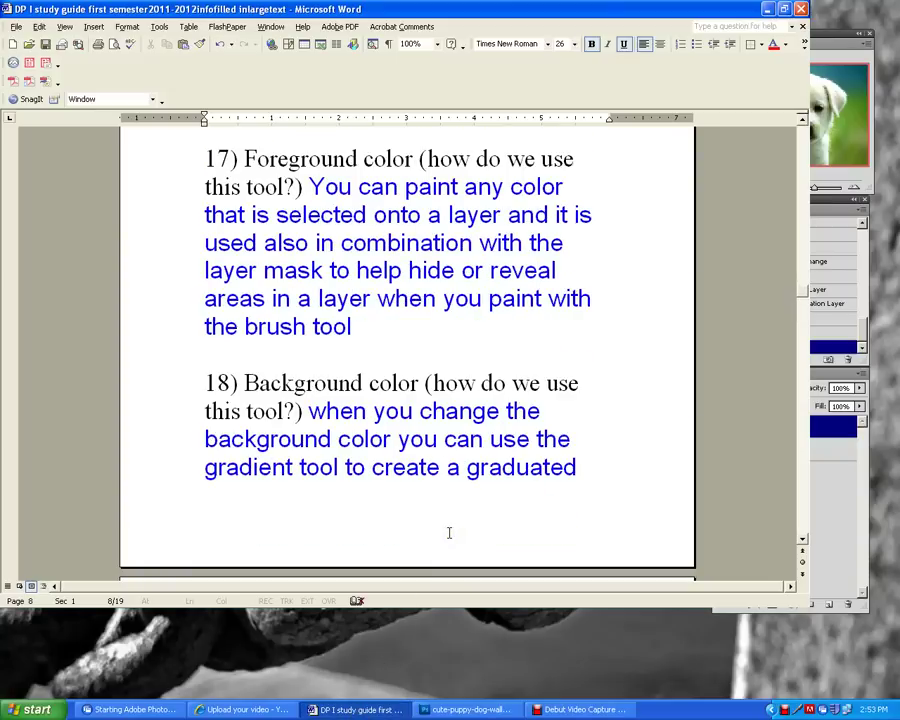
{"action": "scroll", "coordinate": [465, 542], "scroll_direction": "down", "scroll_amount": 4}
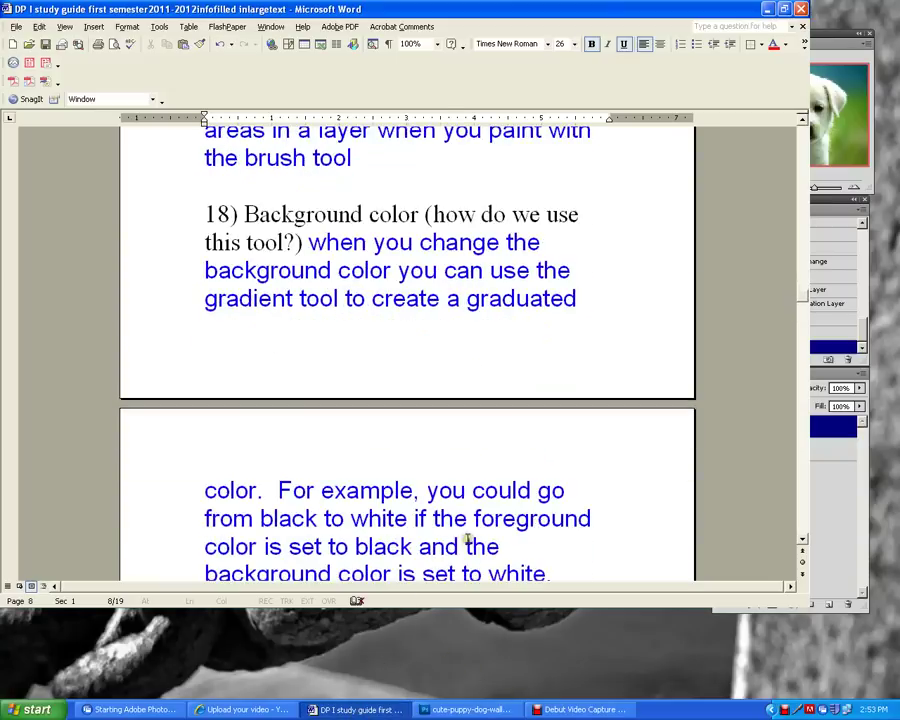
{"action": "scroll", "coordinate": [464, 543], "scroll_direction": "up", "scroll_amount": 1}
In Photoshop, fill Layer 1 with a horizontal black-to-white gradient at 100% opacity using the Gradient tool
{"action": "left_click", "coordinate": [486, 708]}
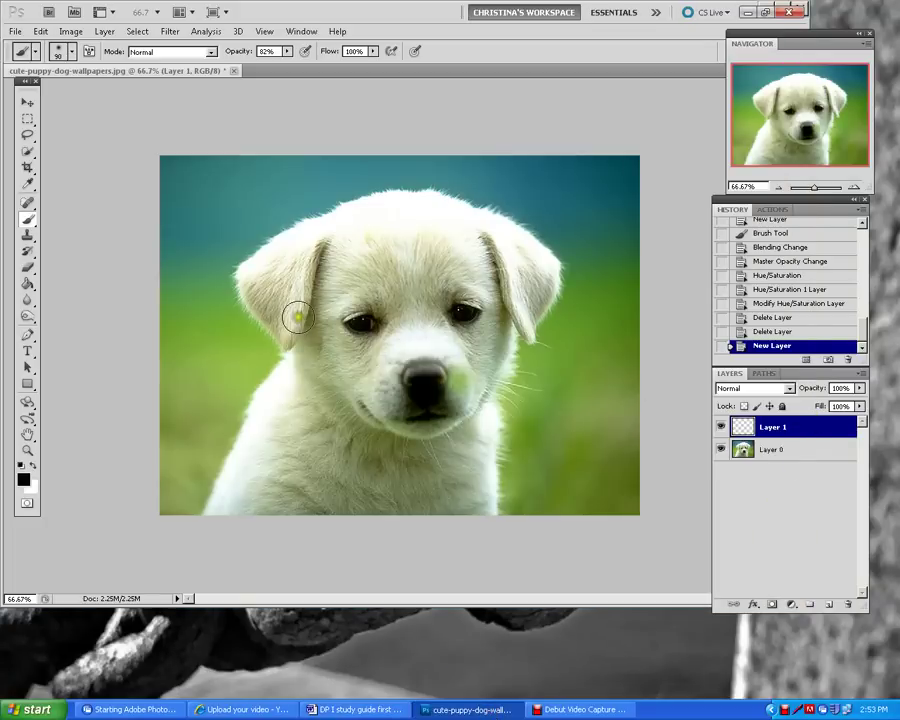
{"action": "left_click", "coordinate": [29, 284]}
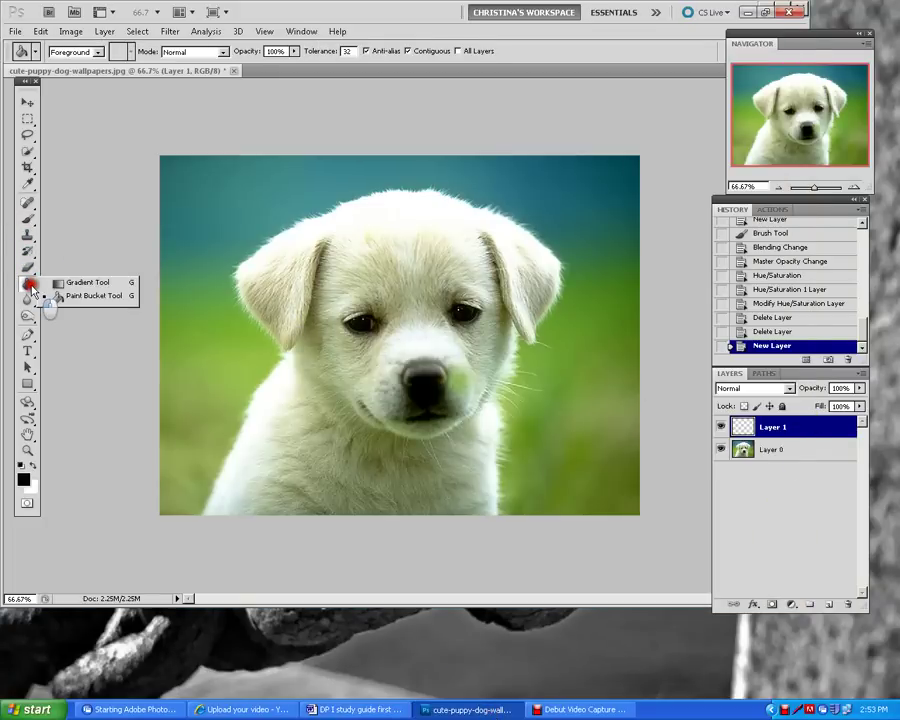
{"action": "left_click", "coordinate": [85, 283]}
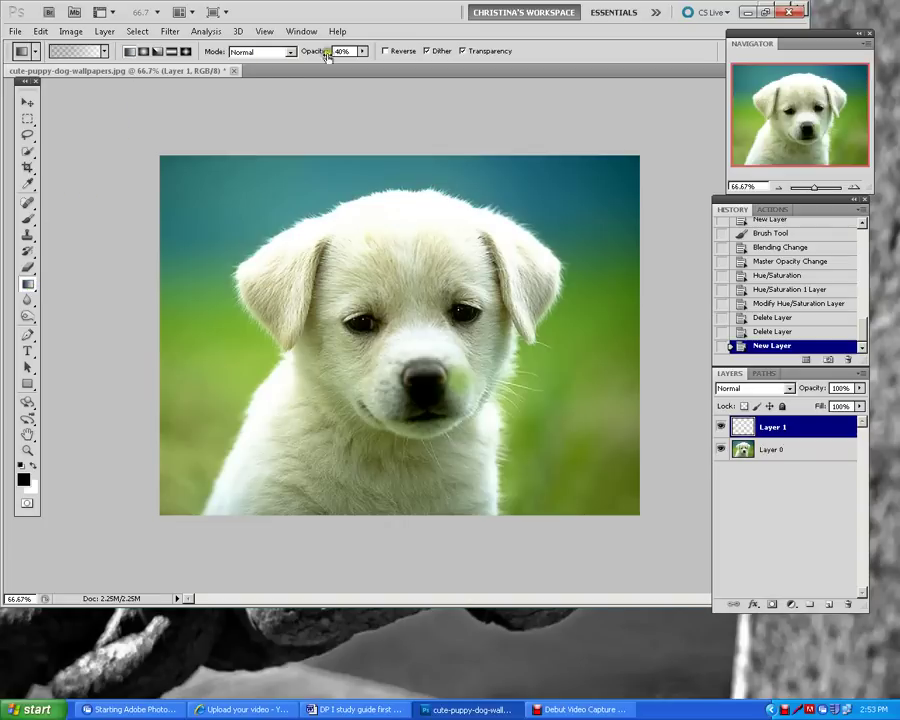
{"action": "left_click", "coordinate": [362, 51]}
{"action": "left_click_drag", "start_coordinate": [358, 64], "coordinate": [416, 62]}
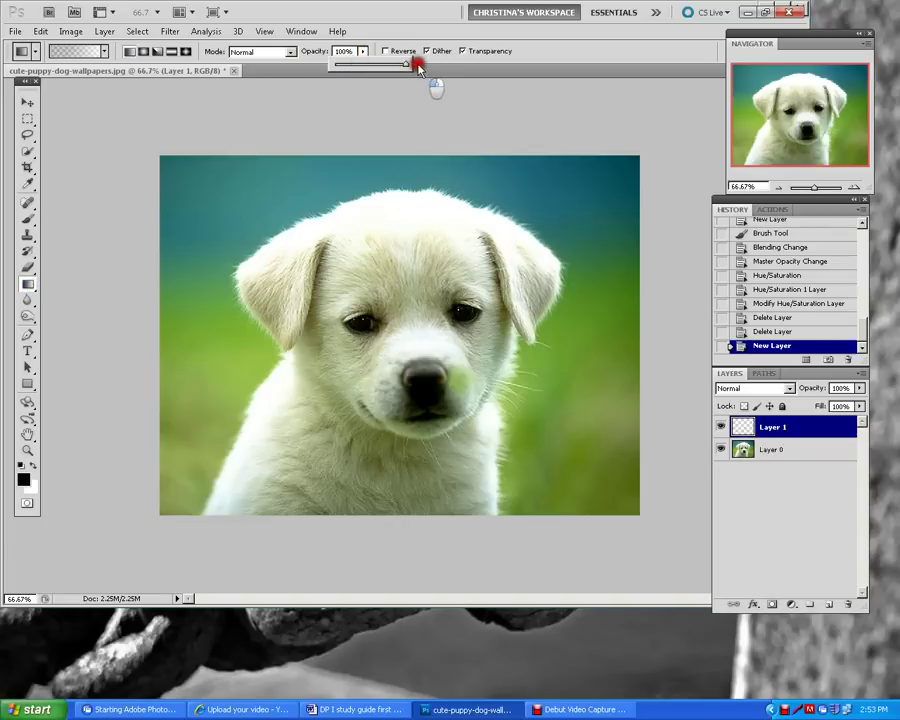
{"action": "left_click_drag", "start_coordinate": [159, 323], "coordinate": [621, 320]}
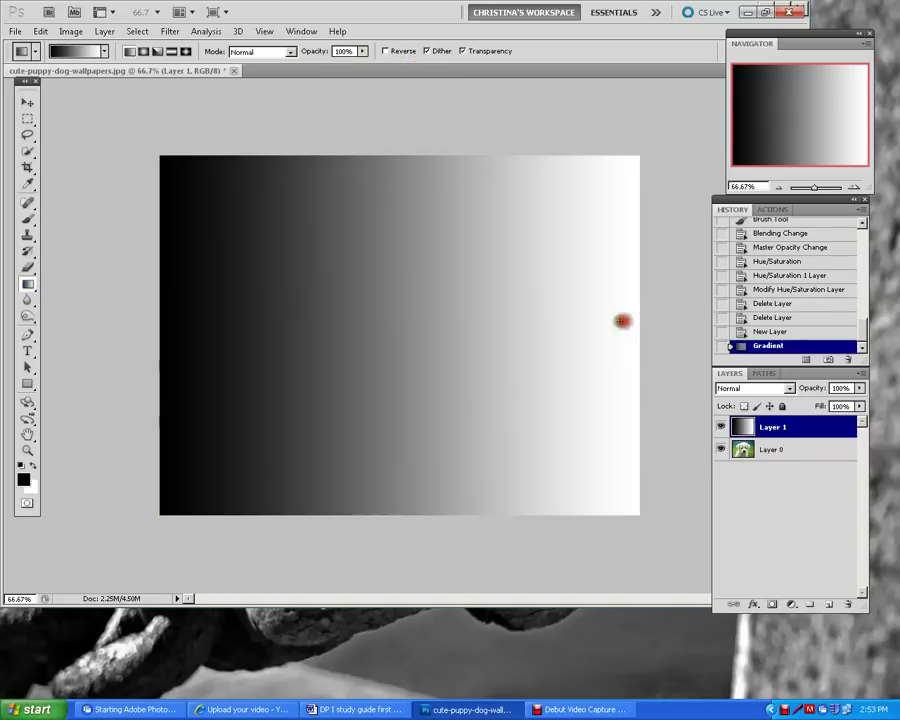
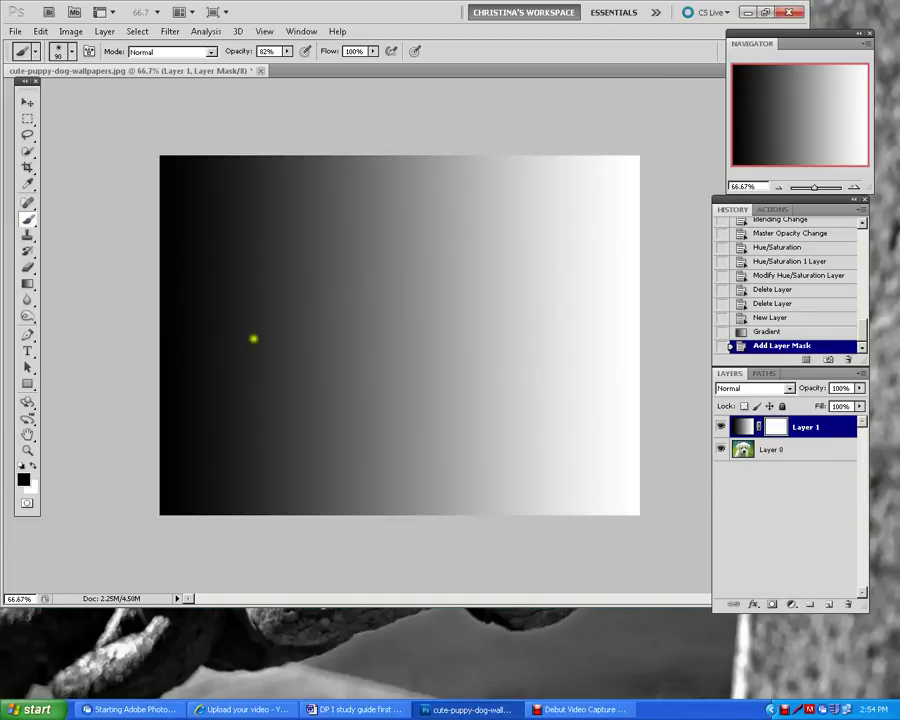
Brush a horizontal black stroke across the middle of Layer 1's mask, and read the layer mask notes in Word
{"action": "left_click_drag", "start_coordinate": [213, 335], "coordinate": [598, 335]}
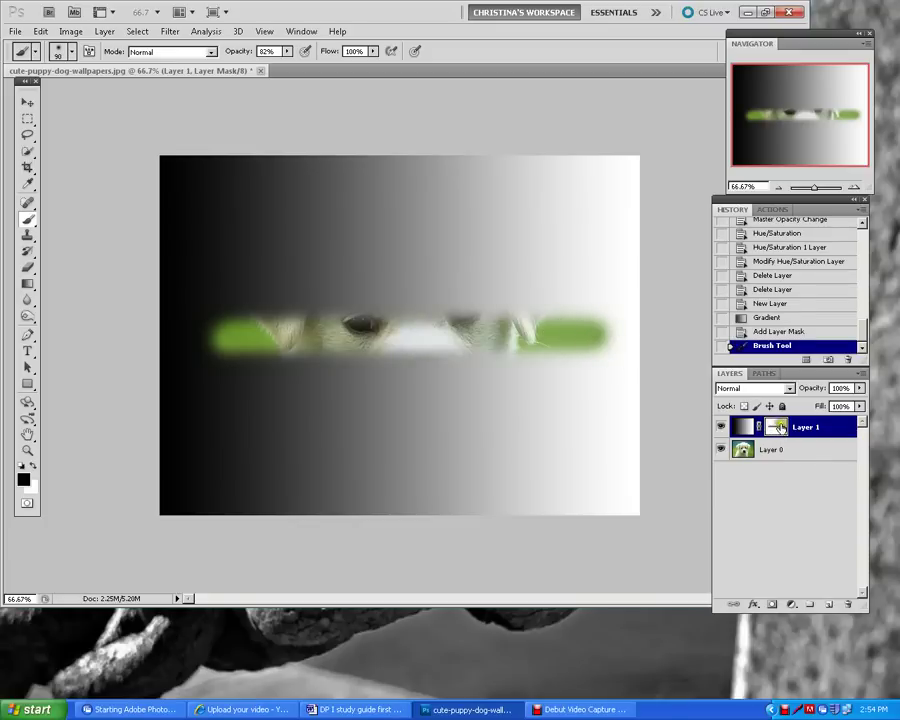
{"action": "left_click", "coordinate": [343, 708]}
{"action": "scroll", "coordinate": [425, 423], "scroll_direction": "down", "scroll_amount": 2}
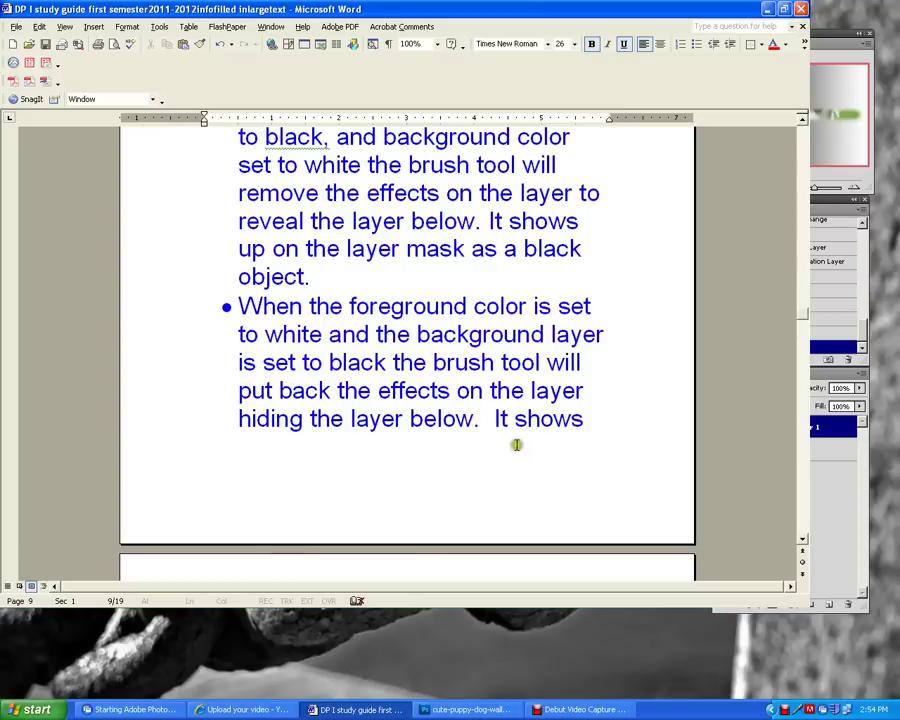
{"action": "scroll", "coordinate": [516, 444], "scroll_direction": "down", "scroll_amount": 5}
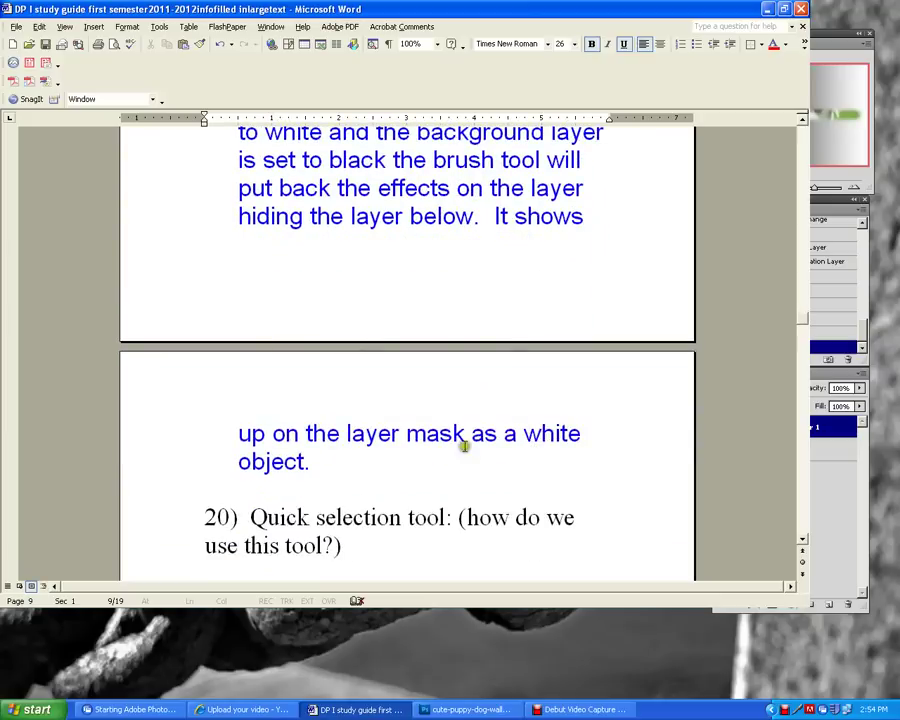
In Photoshop, swap the foreground color to white and paint over the black stroke on Layer 1's mask
{"action": "left_click", "coordinate": [466, 709]}
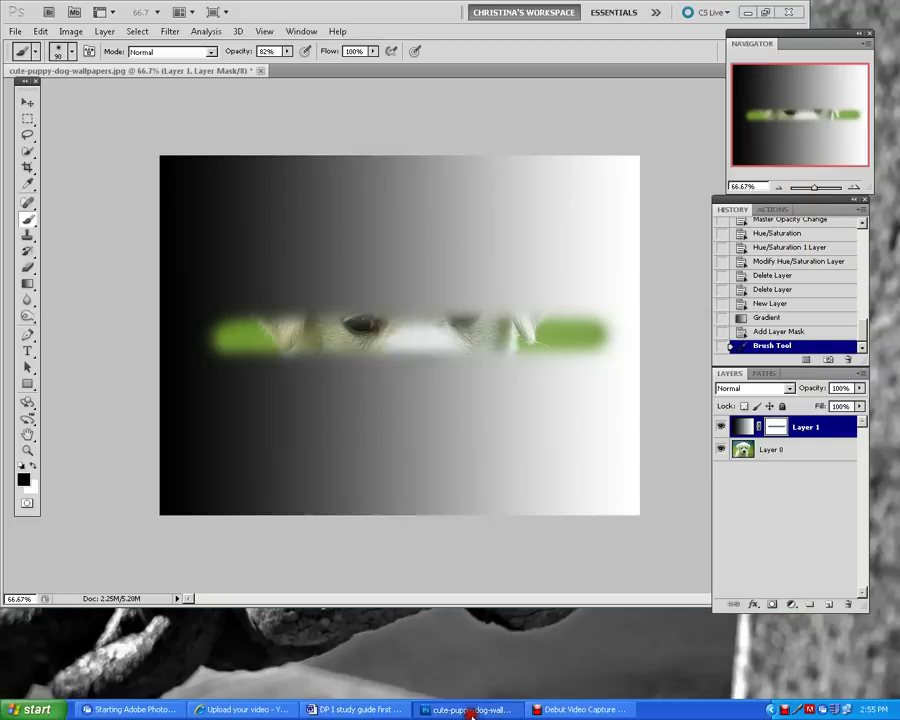
{"action": "left_click", "coordinate": [33, 465]}
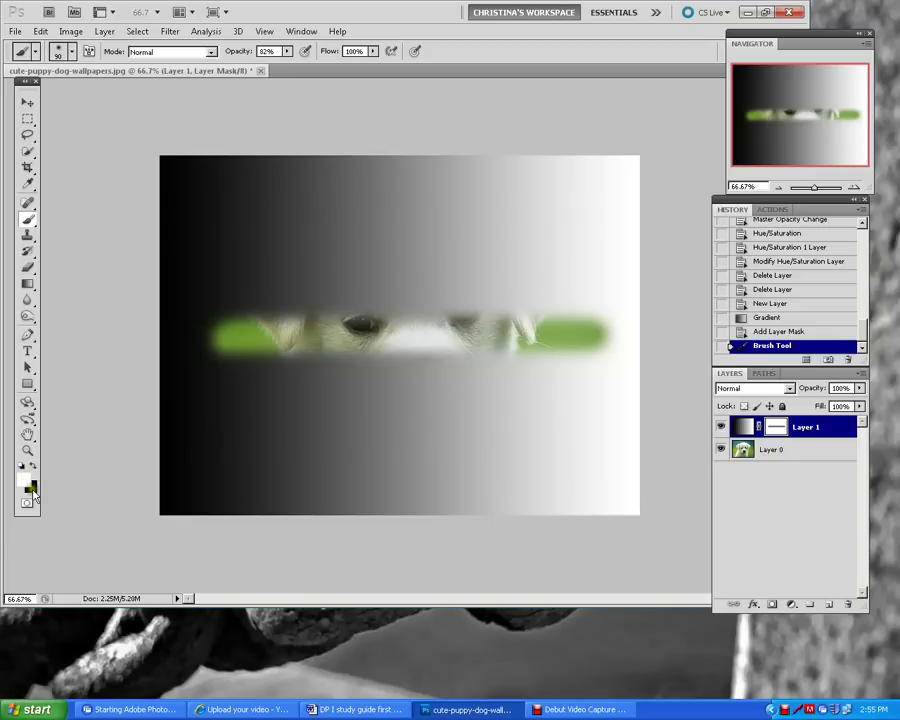
{"action": "left_click_drag", "start_coordinate": [598, 332], "coordinate": [216, 325]}
{"action": "mouse_move", "coordinate": [558, 311]}
{"action": "left_mouse_down"}
{"action": "mouse_move", "coordinate": [245, 325]}
{"action": "mouse_move", "coordinate": [187, 342]}
{"action": "mouse_move", "coordinate": [534, 338]}
{"action": "mouse_move", "coordinate": [402, 330]}
{"action": "mouse_move", "coordinate": [581, 314]}
{"action": "mouse_move", "coordinate": [187, 338]}
{"action": "mouse_move", "coordinate": [418, 359]}
{"action": "mouse_move", "coordinate": [185, 342]}
{"action": "mouse_move", "coordinate": [540, 325]}
{"action": "left_mouse_up"}
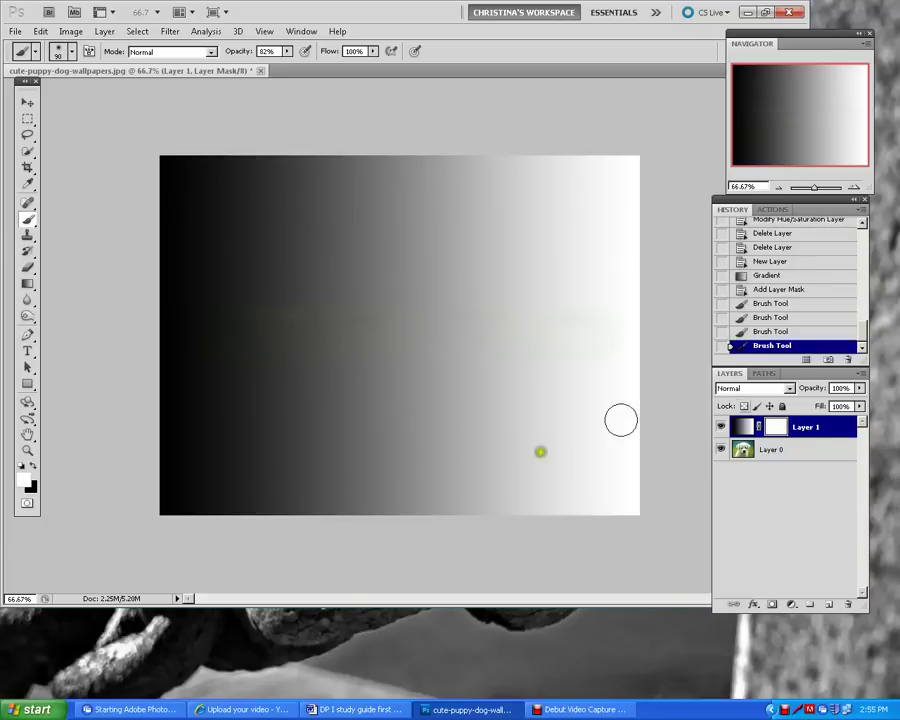
Read item 20 on the Quick Selection tool in Word, and activate that tool in subtract-from-selection mode in Photoshop
{"action": "left_click", "coordinate": [366, 709]}
{"action": "scroll", "coordinate": [534, 458], "scroll_direction": "down", "scroll_amount": 4}
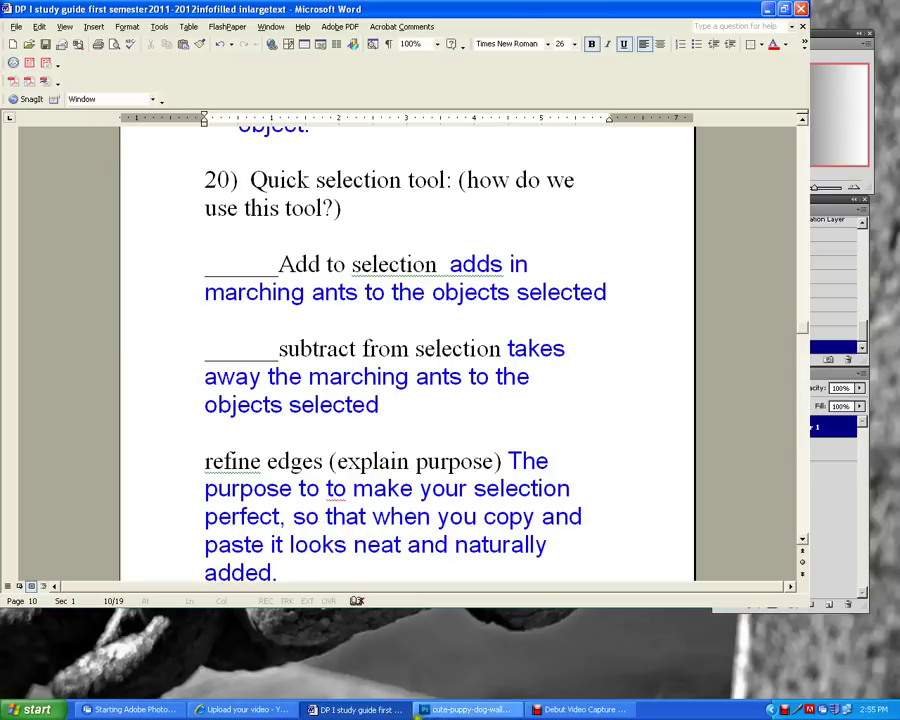
{"action": "left_click", "coordinate": [470, 709]}
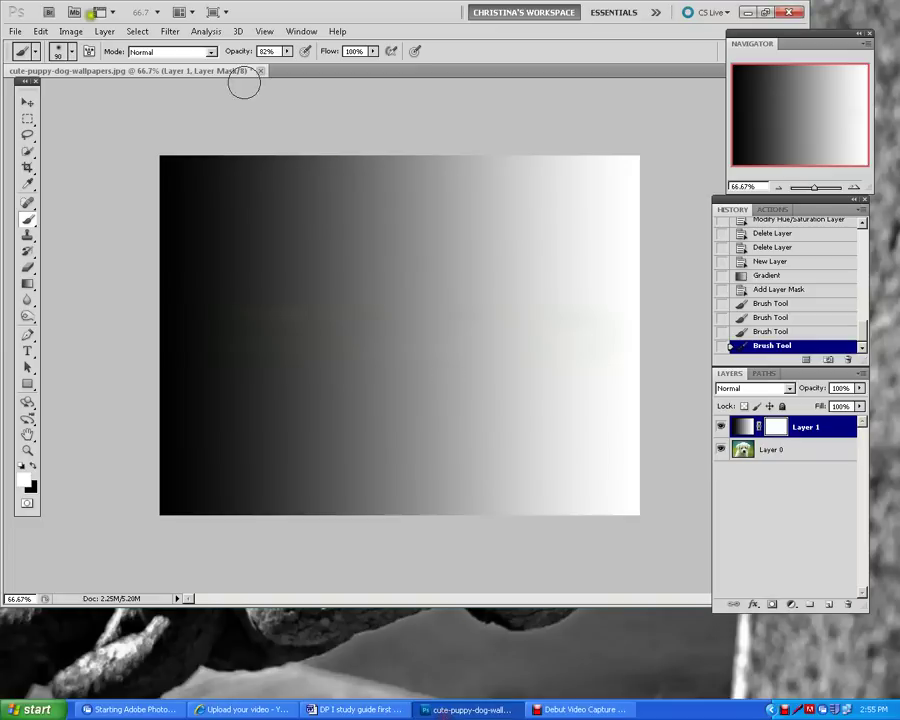
{"action": "left_click", "coordinate": [28, 155]}
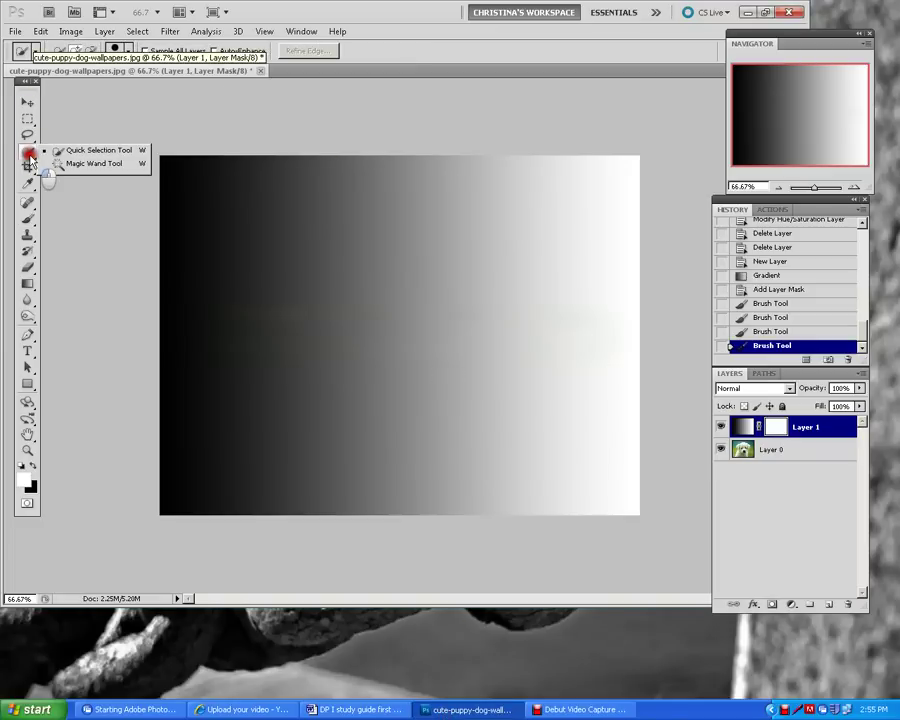
{"action": "left_click", "coordinate": [62, 151]}
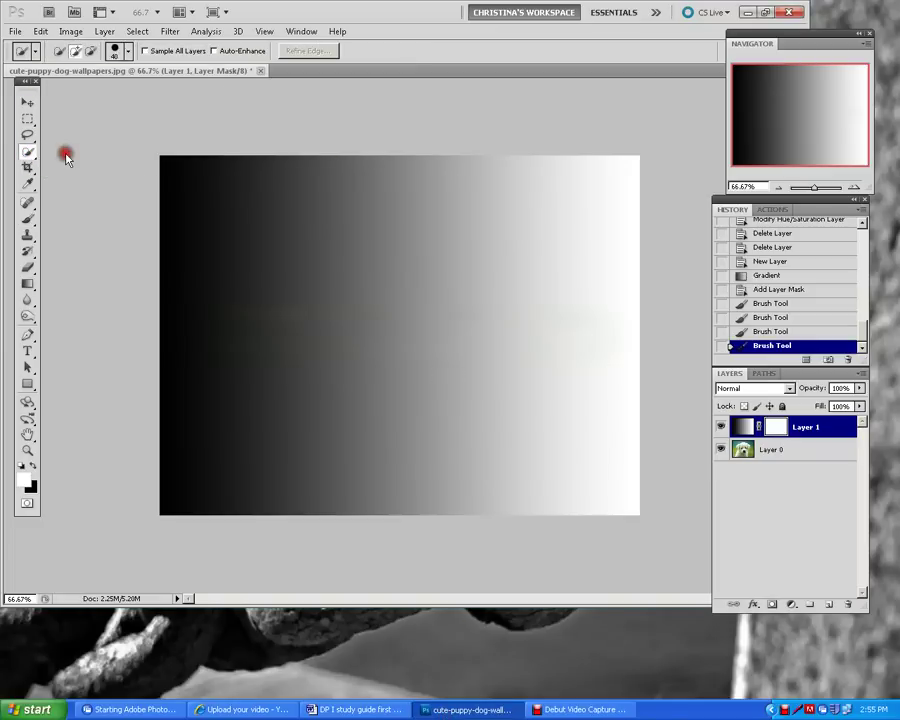
{"action": "left_click", "coordinate": [92, 53]}
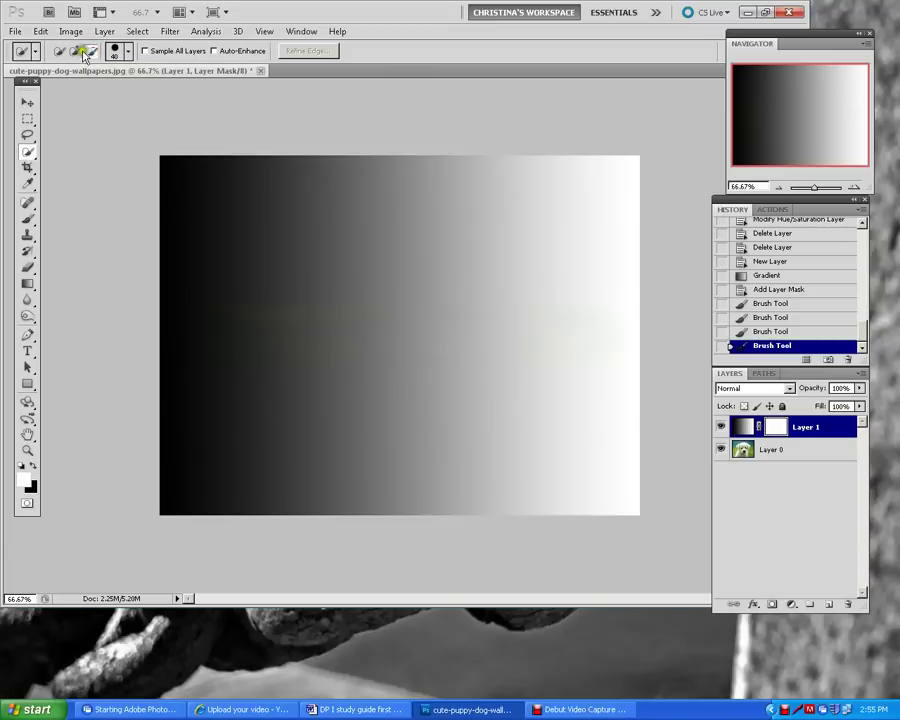
Set the Quick Selection tool to add to selection, hide Layer 1, and read the refine edges notes in Word before returning to Photoshop
{"action": "left_click", "coordinate": [75, 50]}
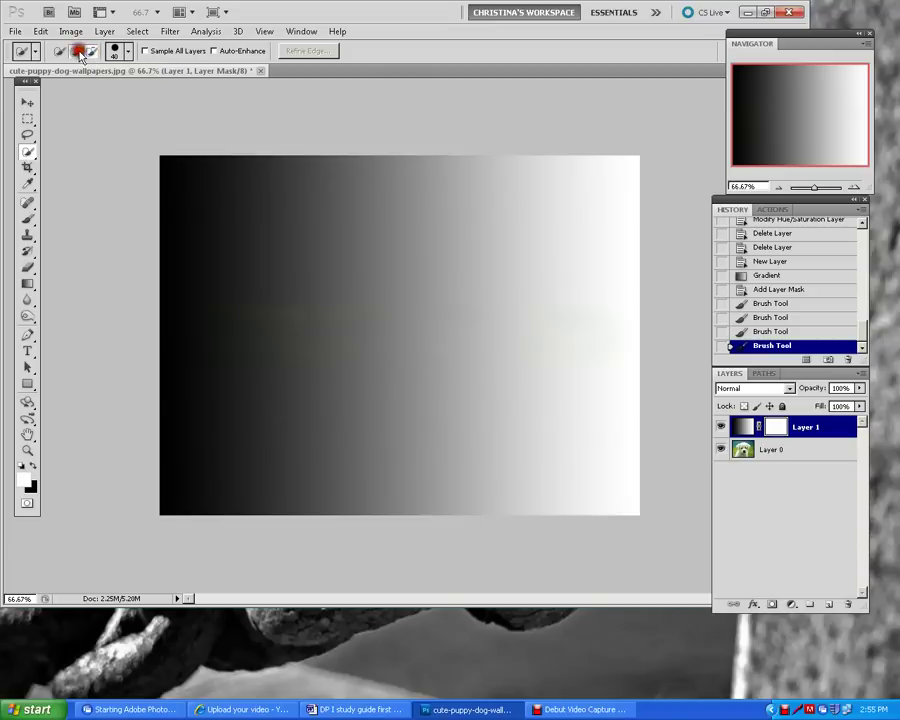
{"action": "left_click", "coordinate": [722, 427]}
{"action": "left_click", "coordinate": [365, 709]}
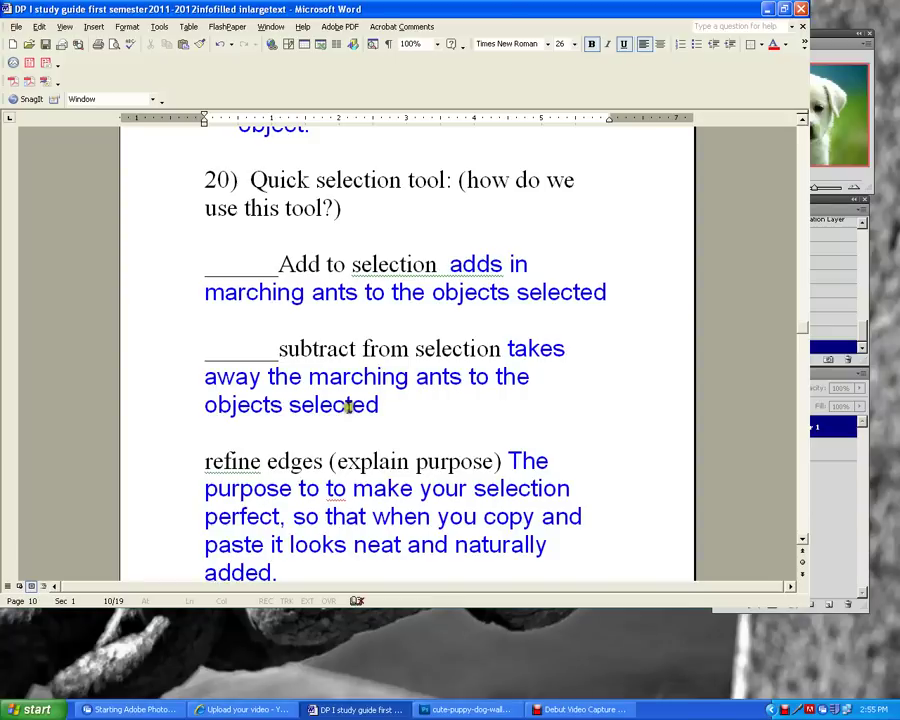
{"action": "scroll", "coordinate": [403, 421], "scroll_direction": "down", "scroll_amount": 1}
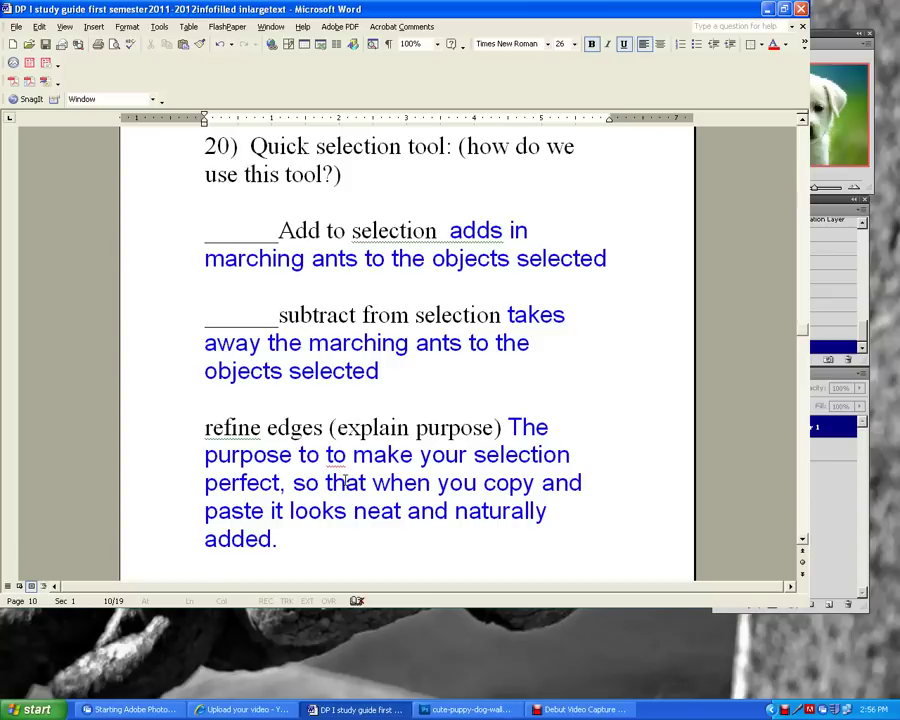
{"action": "left_click", "coordinate": [437, 693]}
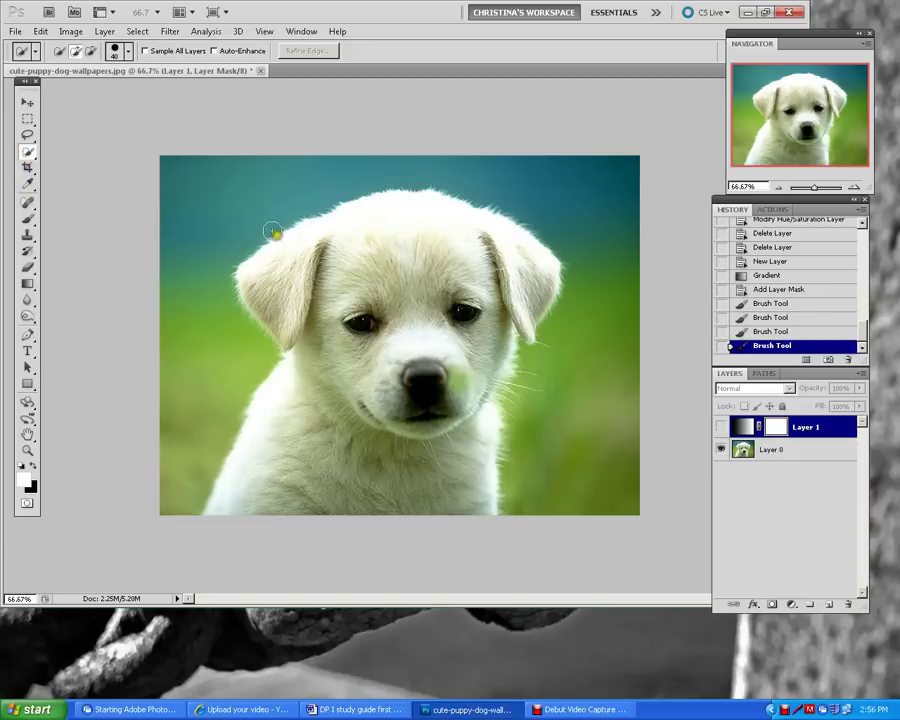
{"action": "mouse_move", "coordinate": [335, 250]}
{"action": "left_mouse_down"}
{"action": "mouse_move", "coordinate": [388, 248]}
{"action": "mouse_move", "coordinate": [389, 276]}
{"action": "mouse_move", "coordinate": [422, 296]}
{"action": "mouse_move", "coordinate": [400, 311]}
{"action": "mouse_move", "coordinate": [443, 352]}
{"action": "mouse_move", "coordinate": [426, 378]}
{"action": "left_mouse_up"}
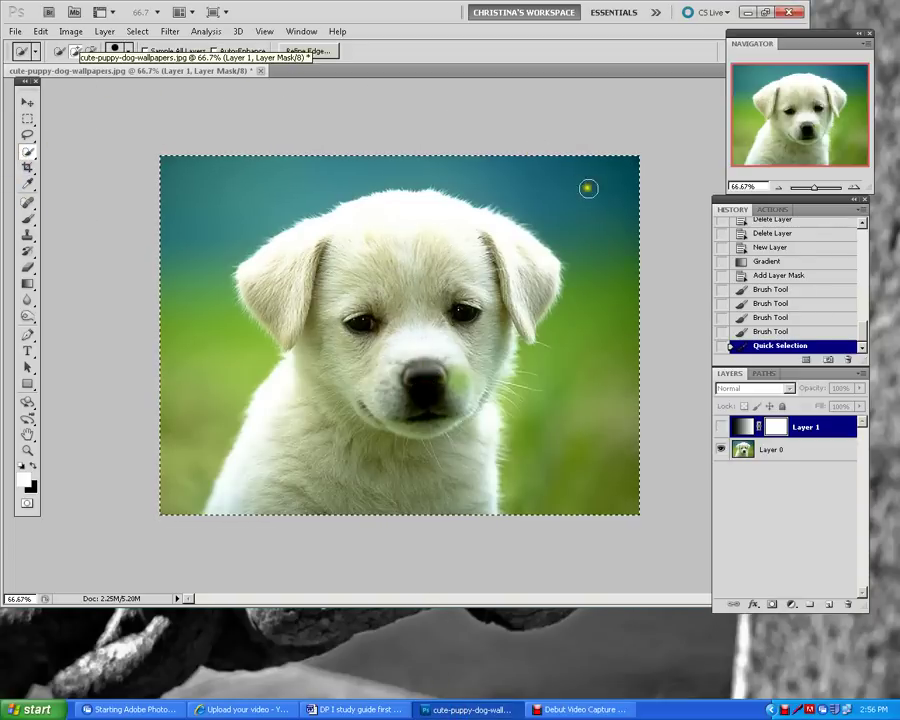
{"action": "left_click", "coordinate": [137, 31]}
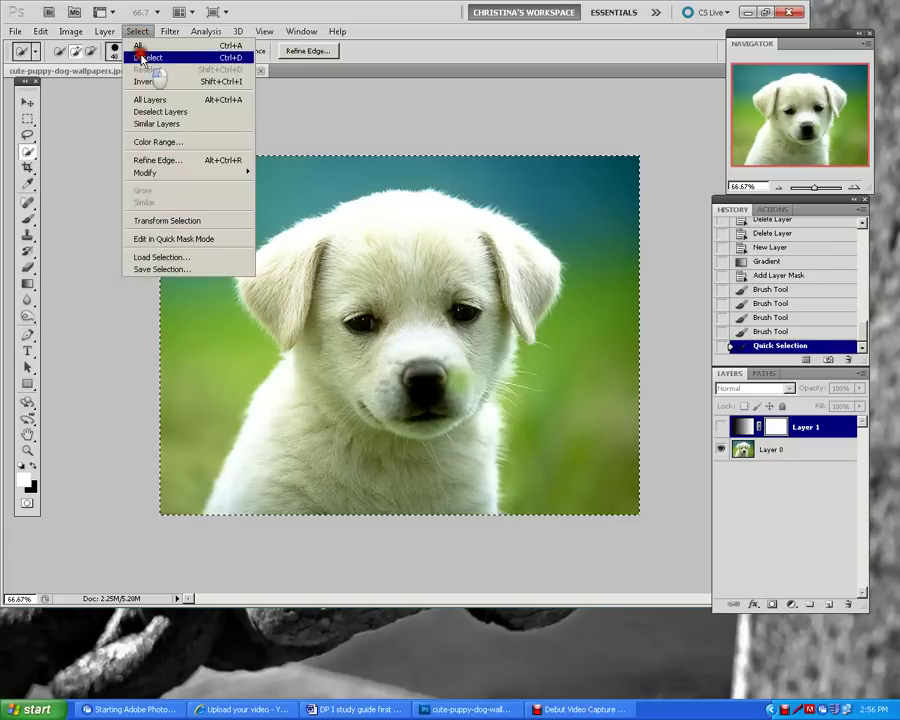
{"action": "left_click", "coordinate": [148, 57]}
Quick-select part of the puppy's forehead and refine its edge with Smooth 21, Feather 6.8 px and Contrast 21%
{"action": "mouse_move", "coordinate": [340, 257]}
{"action": "left_mouse_down"}
{"action": "mouse_move", "coordinate": [393, 278]}
{"action": "mouse_move", "coordinate": [399, 330]}
{"action": "mouse_move", "coordinate": [453, 330]}
{"action": "mouse_move", "coordinate": [463, 296]}
{"action": "mouse_move", "coordinate": [392, 266]}
{"action": "left_mouse_up"}
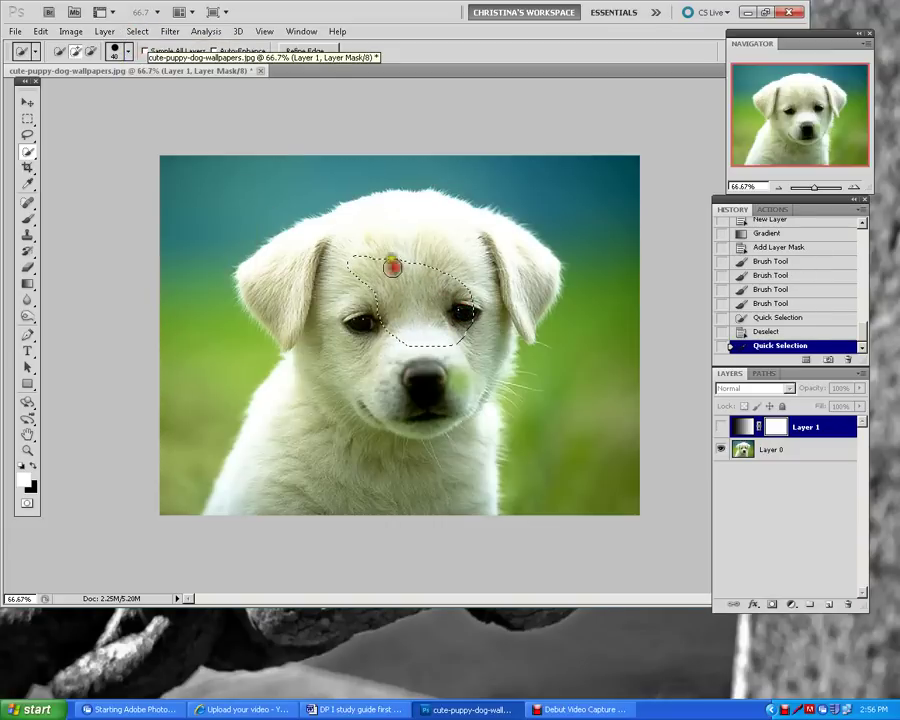
{"action": "left_click", "coordinate": [316, 51]}
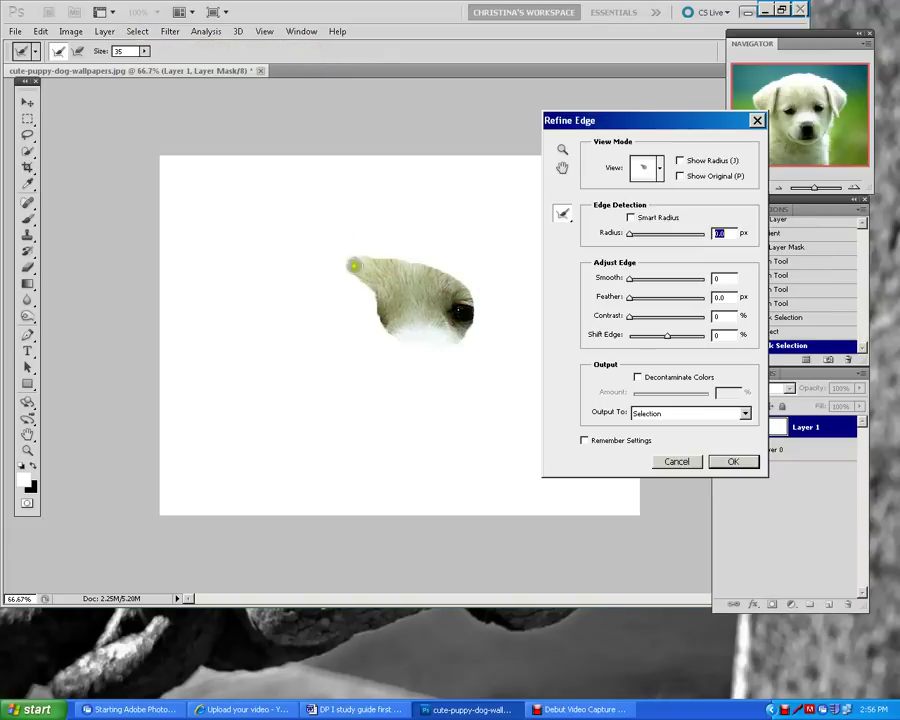
{"action": "left_click_drag", "start_coordinate": [630, 278], "coordinate": [645, 316]}
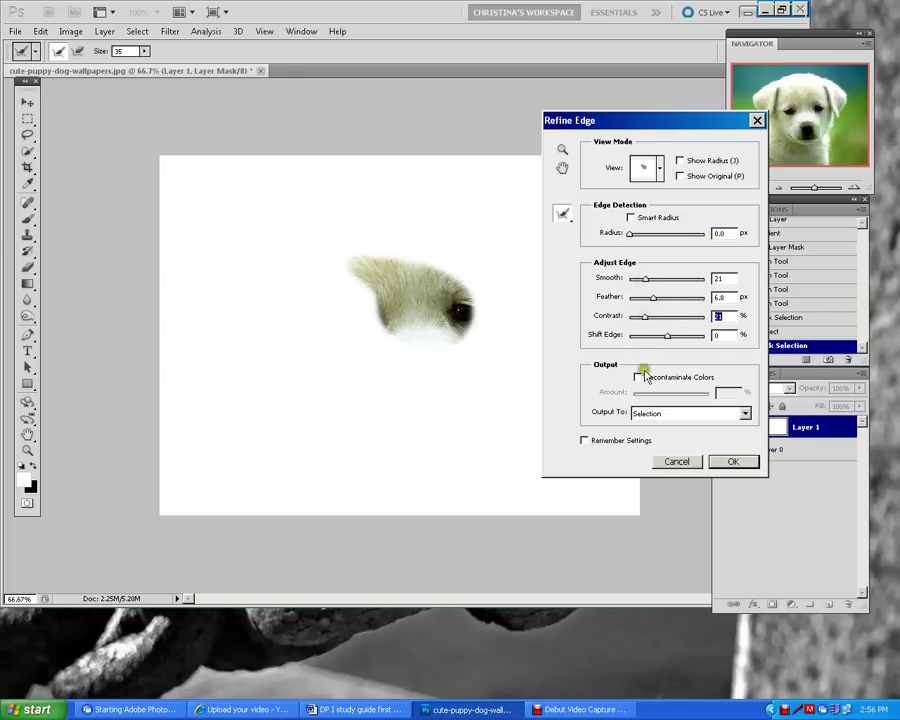
{"action": "left_click", "coordinate": [735, 462]}
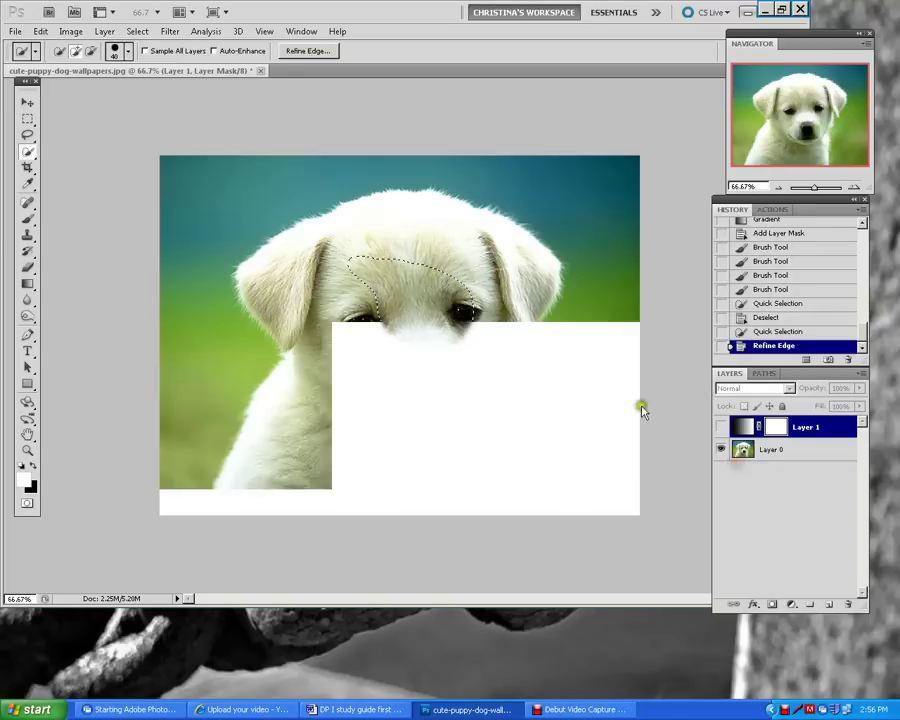
Subtract a diagonal strip from the forehead selection and refine its edge with Smooth 25, Feather 4.5 px, Contrast 32% and Shift Edge +21%
{"action": "left_click", "coordinate": [91, 50]}
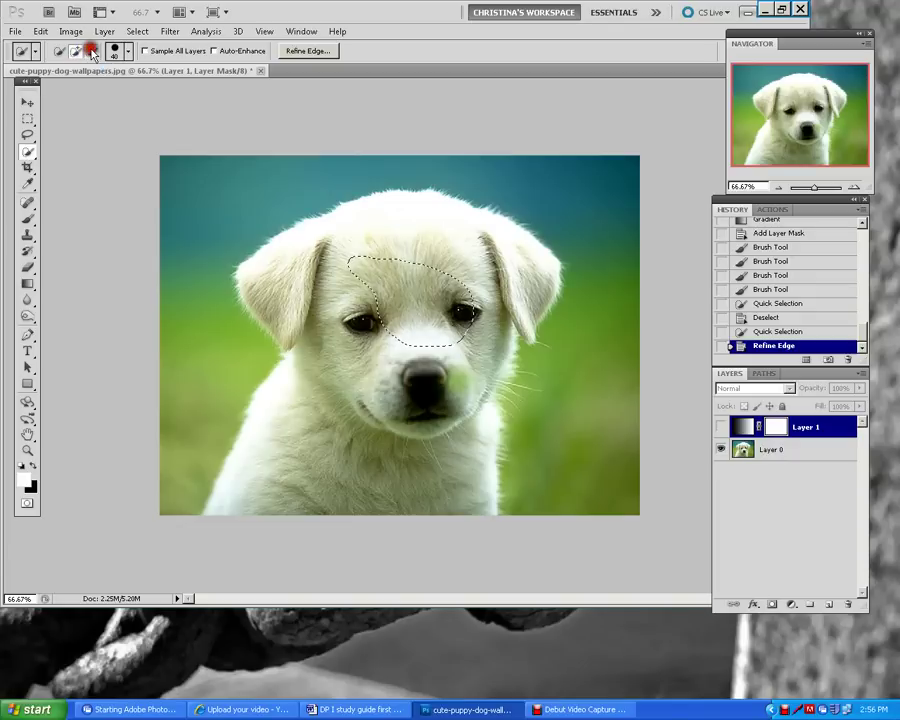
{"action": "mouse_move", "coordinate": [430, 261]}
{"action": "left_mouse_down"}
{"action": "mouse_move", "coordinate": [397, 295]}
{"action": "mouse_move", "coordinate": [331, 327]}
{"action": "left_mouse_up"}
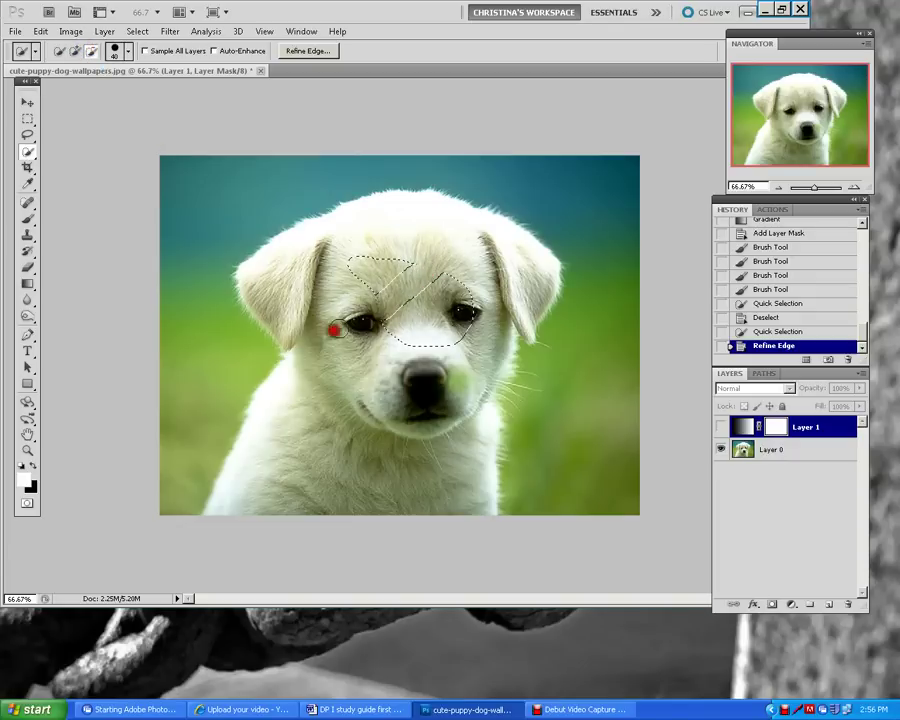
{"action": "left_click", "coordinate": [290, 50]}
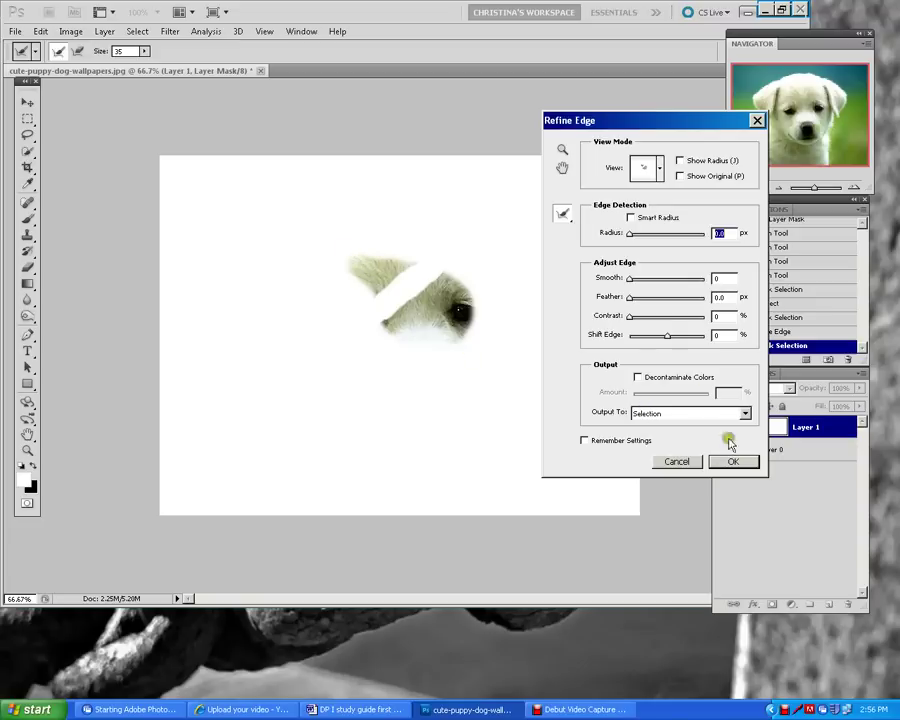
{"action": "left_click_drag", "start_coordinate": [628, 316], "coordinate": [647, 279]}
{"action": "left_click_drag", "start_coordinate": [667, 340], "coordinate": [674, 334]}
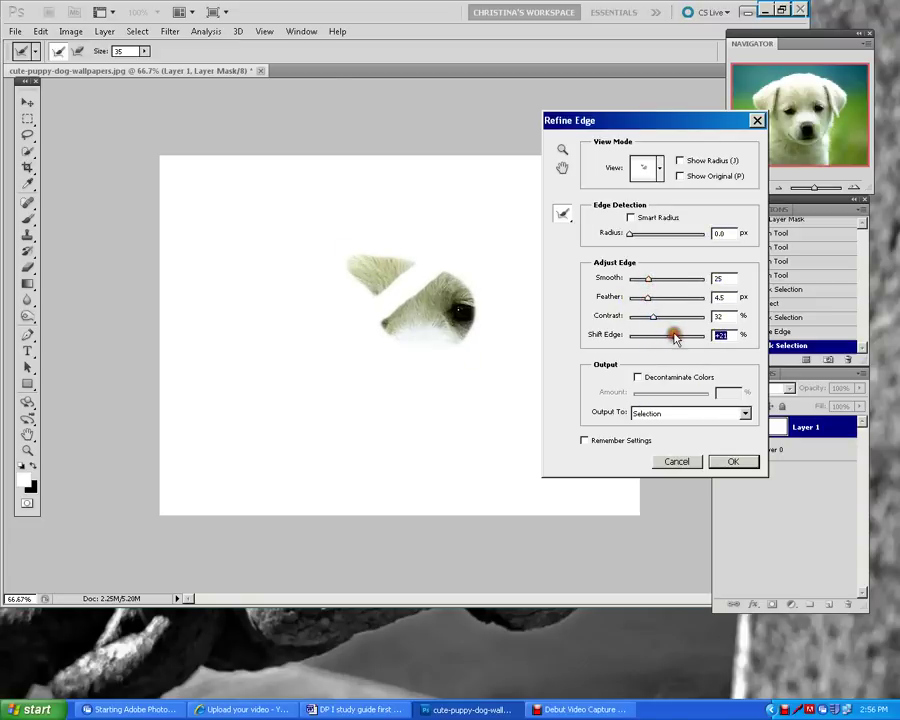
{"action": "left_click", "coordinate": [746, 468]}
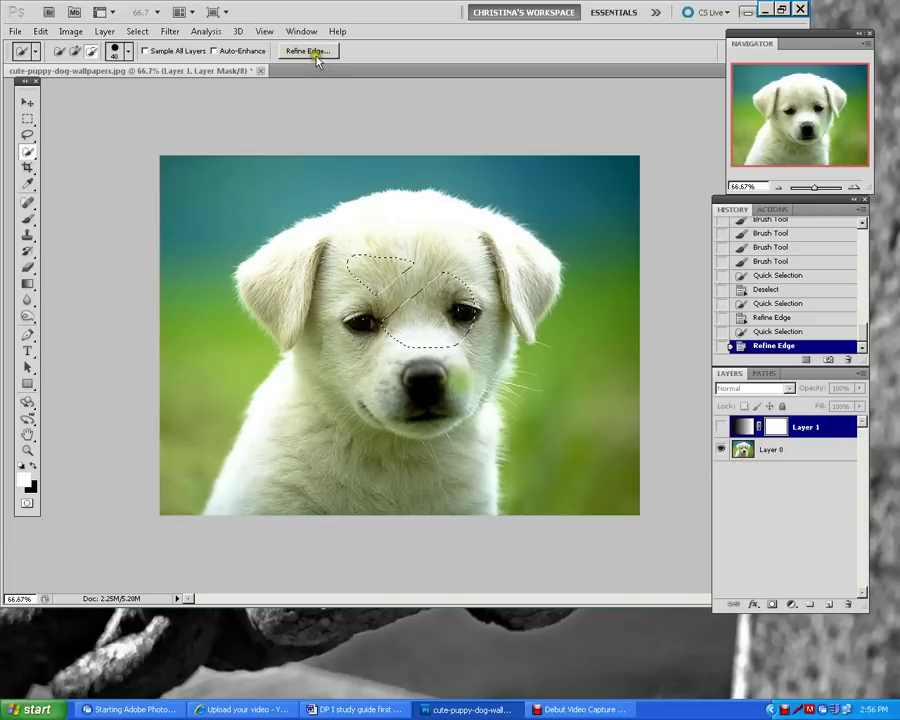
Switch to Word and read item 21 on what Quick Mask does and how it differs from quick selection
{"action": "left_click", "coordinate": [345, 708]}
{"action": "scroll", "coordinate": [360, 519], "scroll_direction": "down", "scroll_amount": 10}
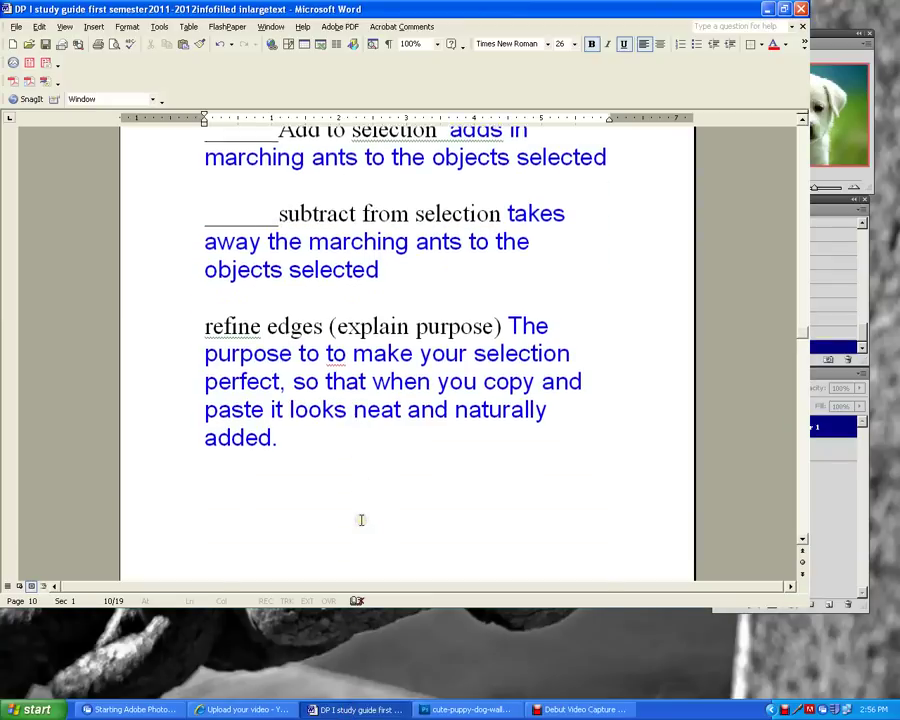
{"action": "scroll", "coordinate": [364, 517], "scroll_direction": "down", "scroll_amount": 2}
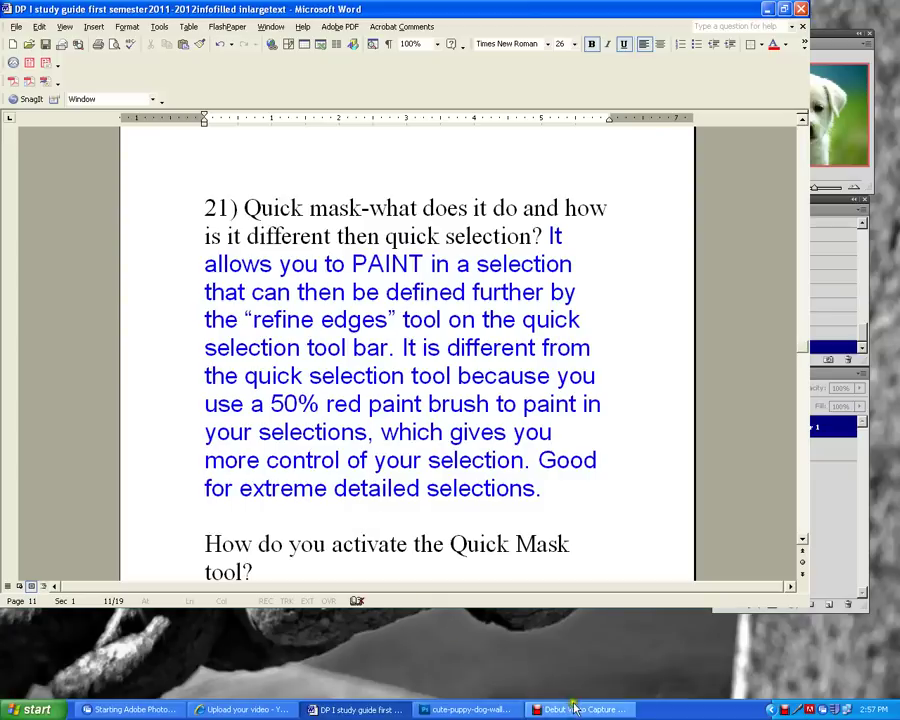
In Photoshop, clear the selection and paint a Quick Mask over the puppy's face with the Brush tool at 82% opacity
{"action": "left_click", "coordinate": [487, 710]}
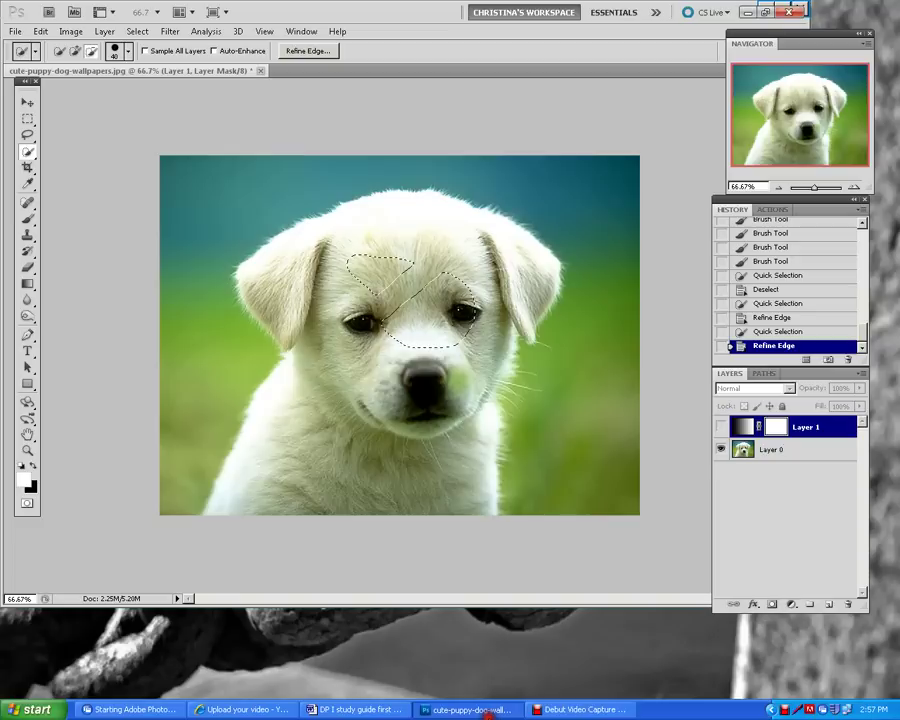
{"action": "left_click", "coordinate": [140, 31]}
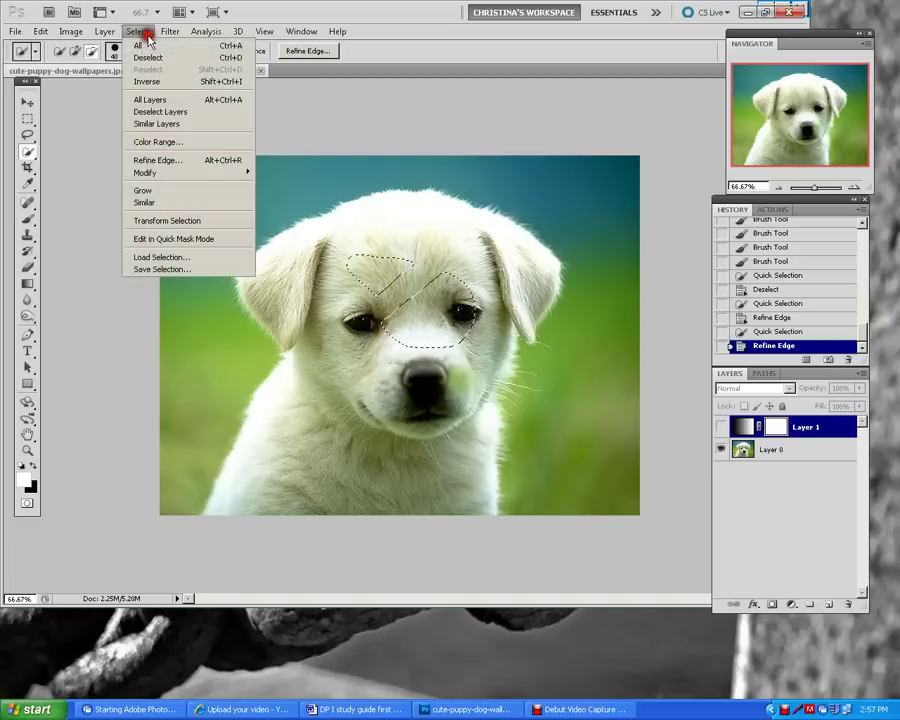
{"action": "left_click", "coordinate": [146, 57]}
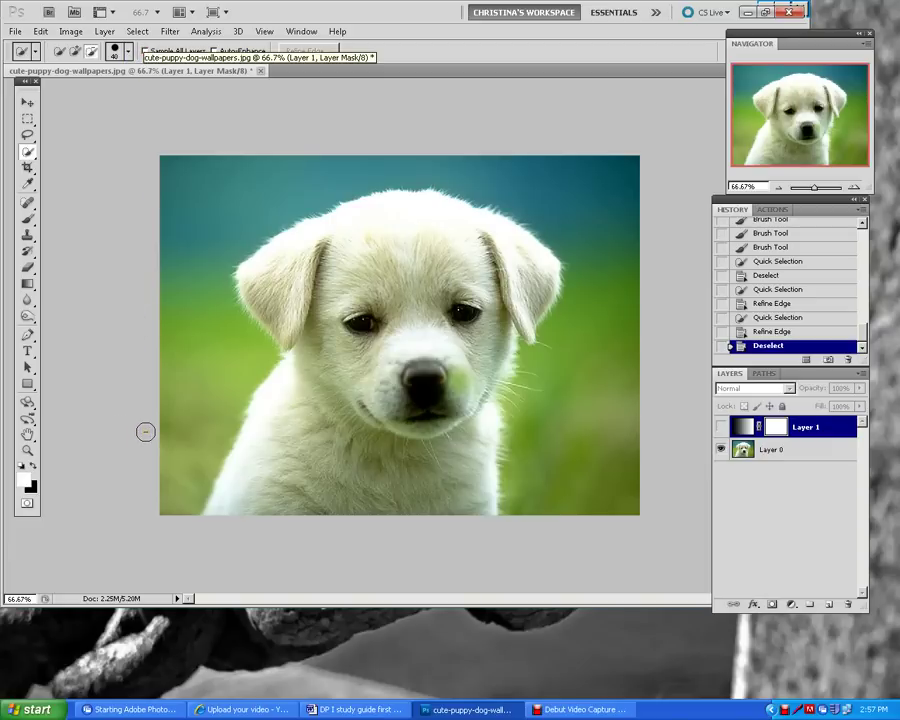
{"action": "left_click", "coordinate": [27, 218]}
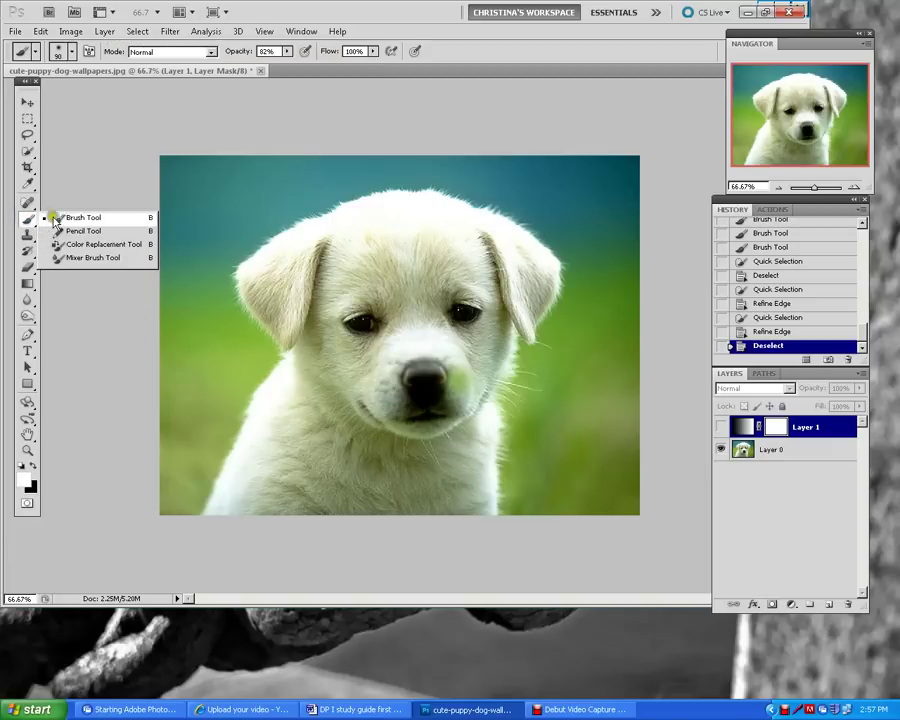
{"action": "left_click", "coordinate": [57, 219]}
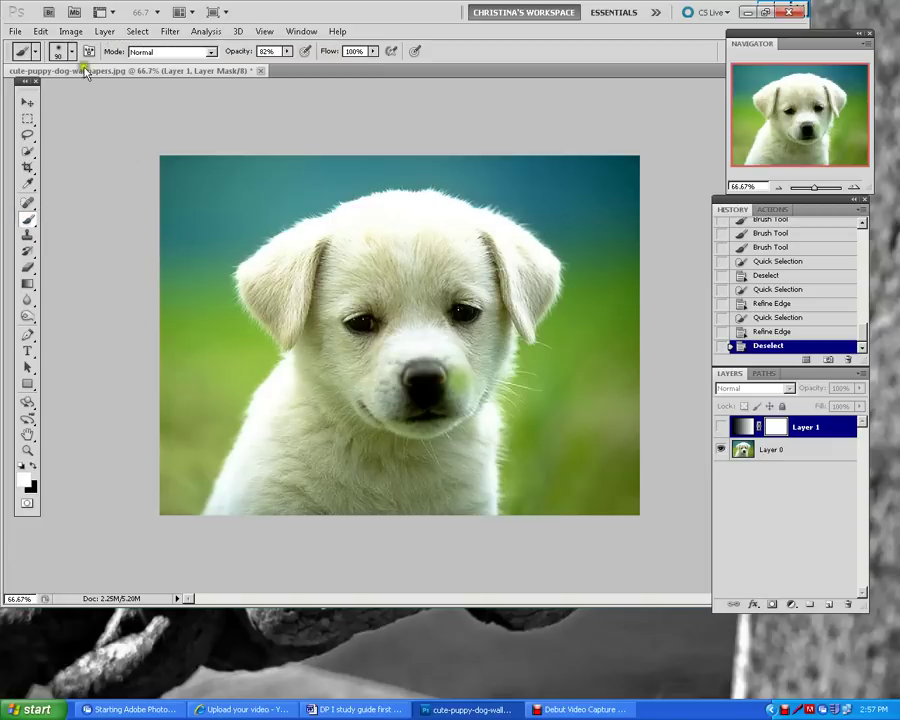
{"action": "key", "text": "q"}
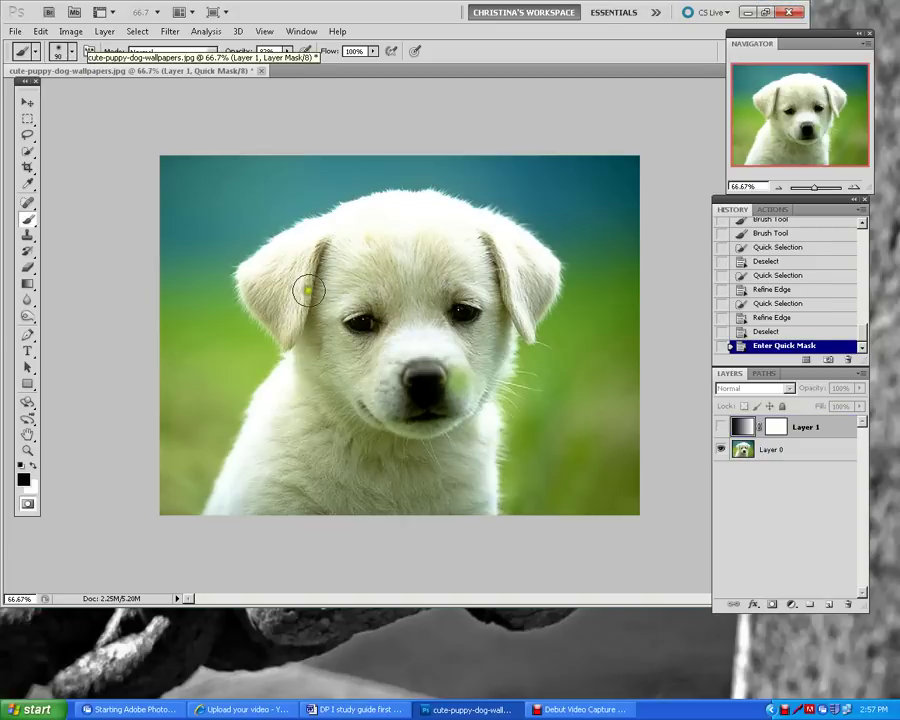
{"action": "left_click", "coordinate": [343, 250]}
{"action": "mouse_move", "coordinate": [330, 280]}
{"action": "left_mouse_down"}
{"action": "mouse_move", "coordinate": [381, 260]}
{"action": "mouse_move", "coordinate": [384, 278]}
{"action": "mouse_move", "coordinate": [364, 312]}
{"action": "mouse_move", "coordinate": [454, 251]}
{"action": "mouse_move", "coordinate": [451, 226]}
{"action": "mouse_move", "coordinate": [444, 272]}
{"action": "mouse_move", "coordinate": [417, 303]}
{"action": "mouse_move", "coordinate": [339, 338]}
{"action": "mouse_move", "coordinate": [389, 352]}
{"action": "mouse_move", "coordinate": [424, 385]}
{"action": "mouse_move", "coordinate": [449, 327]}
{"action": "mouse_move", "coordinate": [473, 309]}
{"action": "mouse_move", "coordinate": [424, 297]}
{"action": "mouse_move", "coordinate": [421, 337]}
{"action": "mouse_move", "coordinate": [460, 355]}
{"action": "mouse_move", "coordinate": [439, 372]}
{"action": "mouse_move", "coordinate": [481, 282]}
{"action": "mouse_move", "coordinate": [447, 240]}
{"action": "left_mouse_up"}
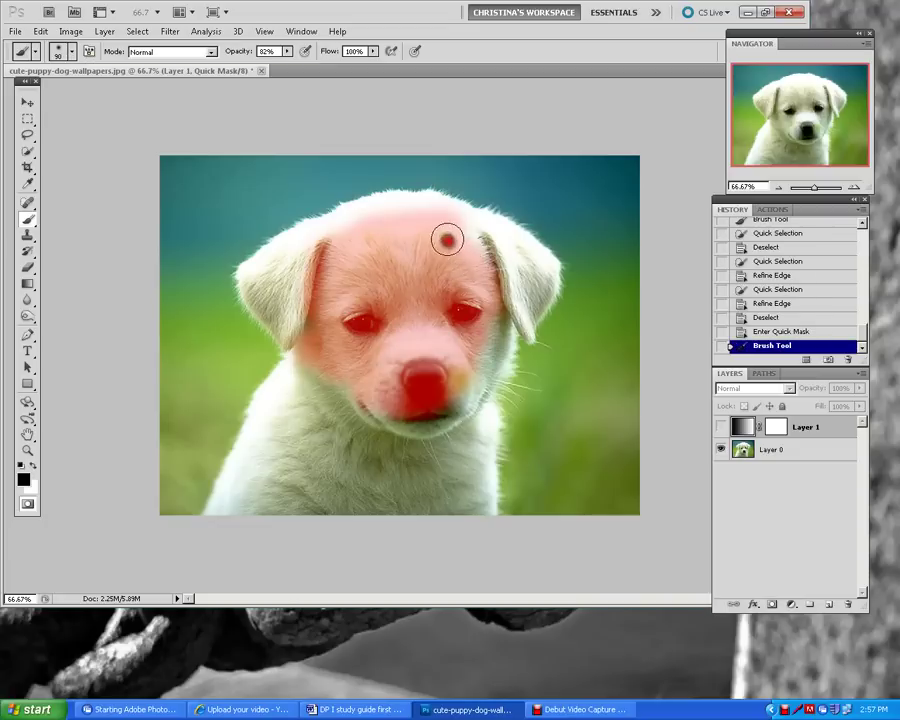
Activate the Quick Selection tool, convert the Quick Mask to a selection, and invert it so the puppy's face is selected
{"action": "left_click", "coordinate": [30, 152]}
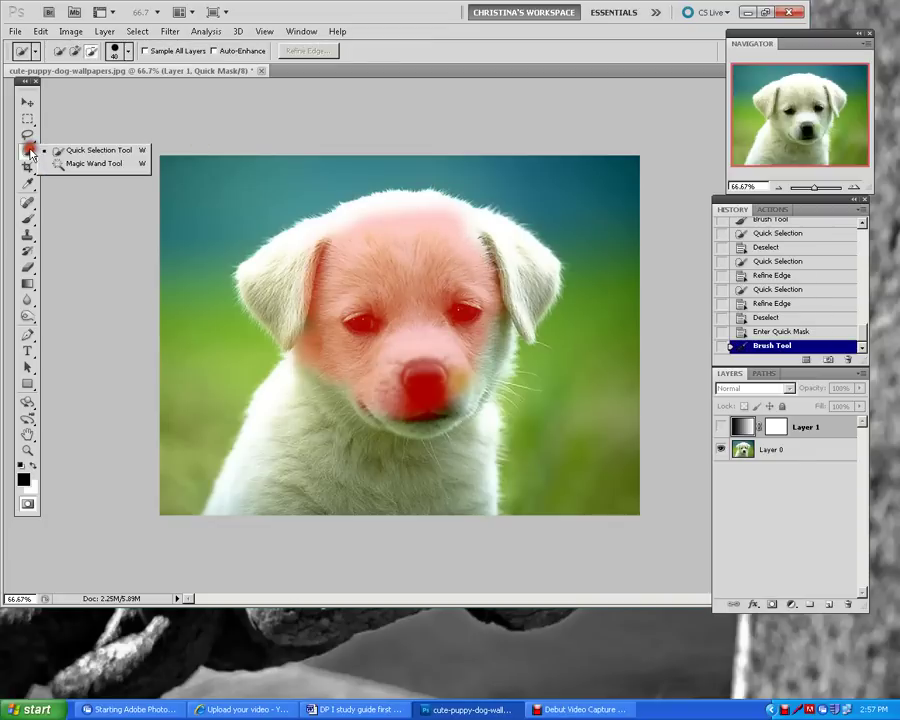
{"action": "left_click", "coordinate": [78, 150]}
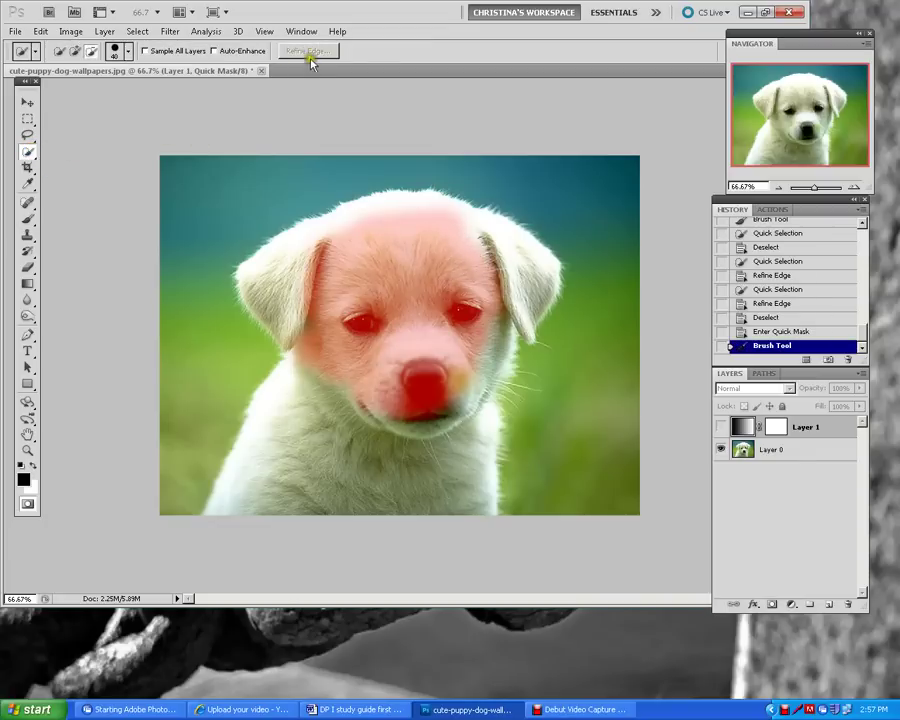
{"action": "key", "text": "q"}
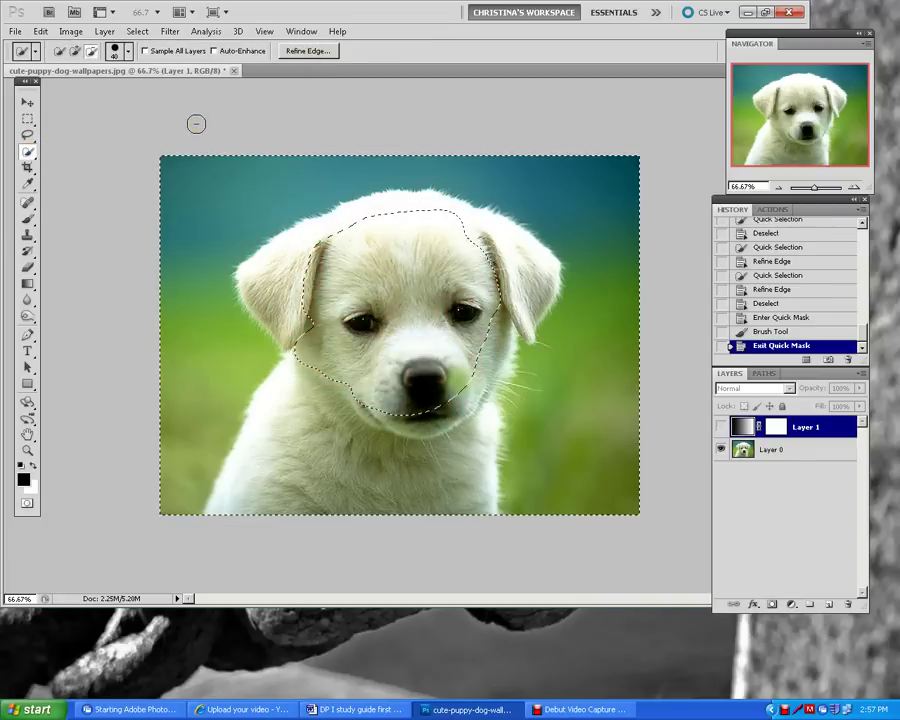
{"action": "left_click", "coordinate": [308, 51]}
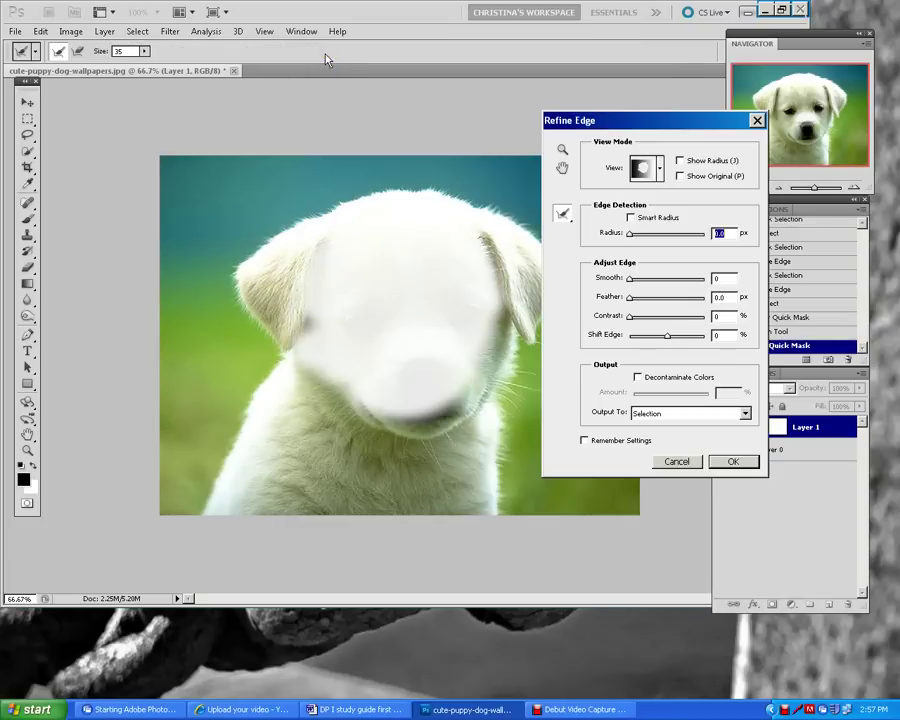
{"action": "left_click", "coordinate": [677, 462]}
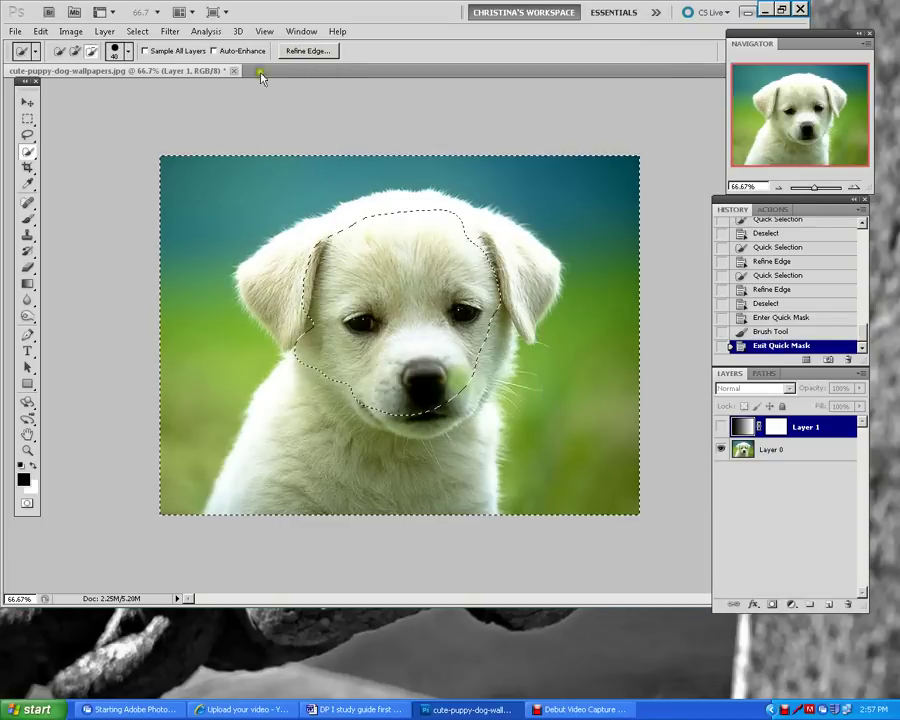
{"action": "left_click", "coordinate": [170, 32]}
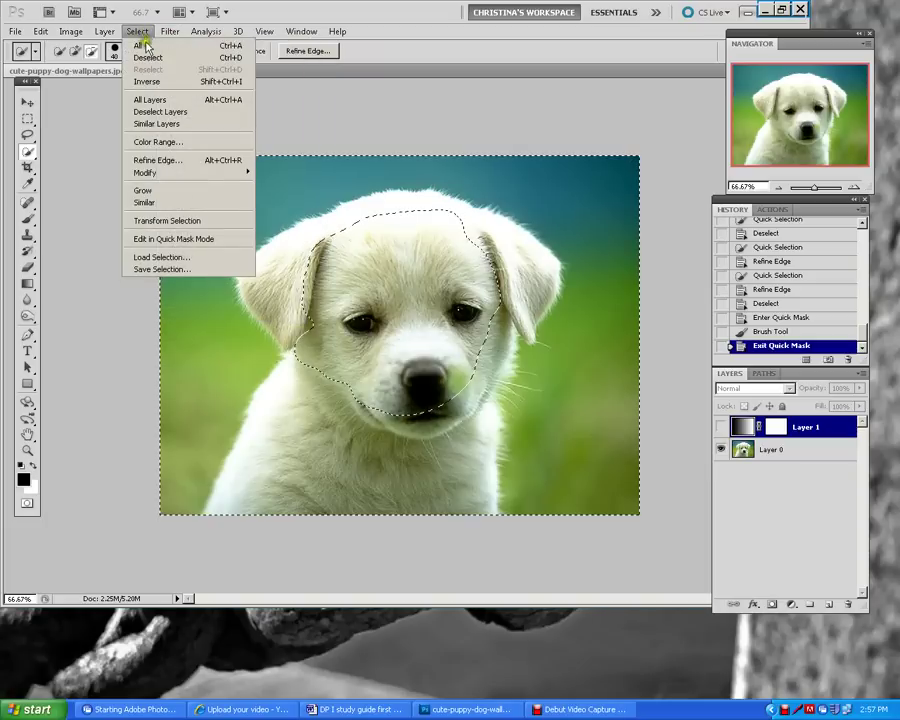
{"action": "left_click", "coordinate": [143, 82]}
Refine the face selection's edge with Smooth 34, Feather 18.1 px, Contrast 38% and Shift Edge -14%
{"action": "left_click", "coordinate": [300, 55]}
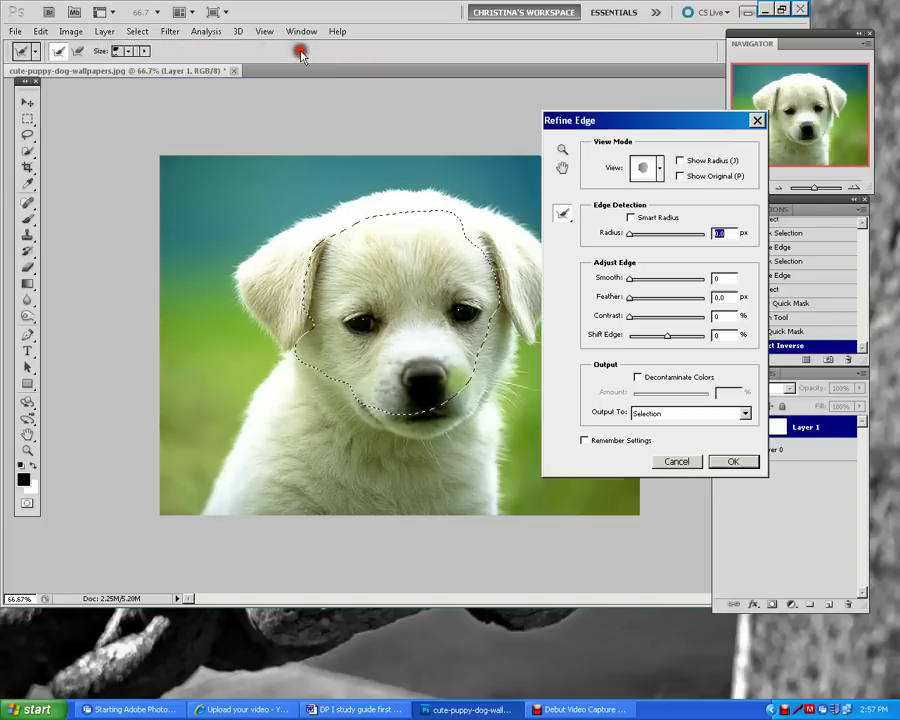
{"action": "left_click_drag", "start_coordinate": [669, 338], "coordinate": [660, 336]}
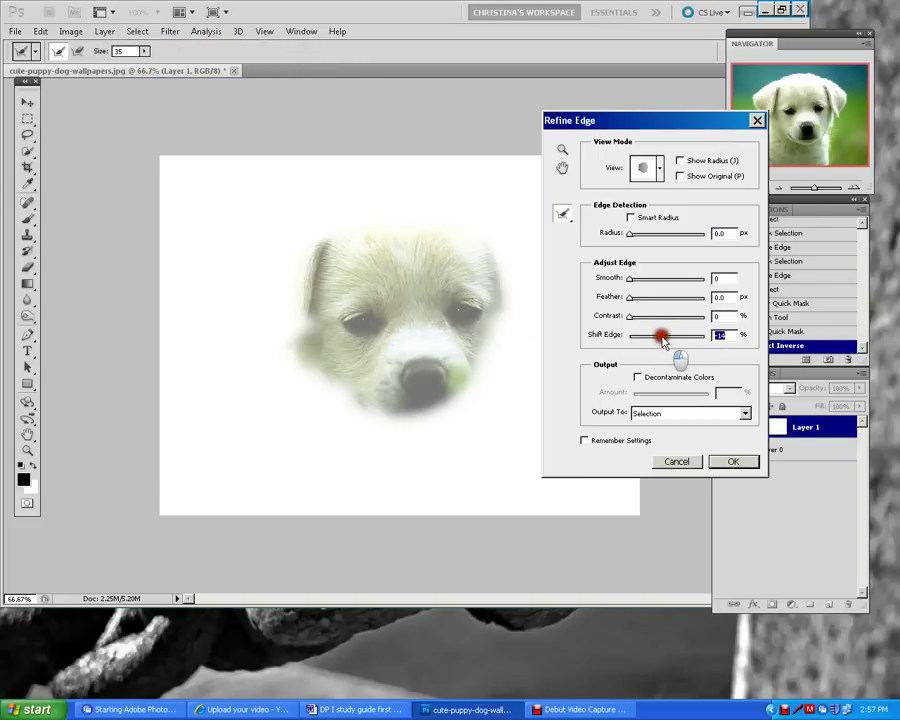
{"action": "left_click_drag", "start_coordinate": [631, 278], "coordinate": [659, 316]}
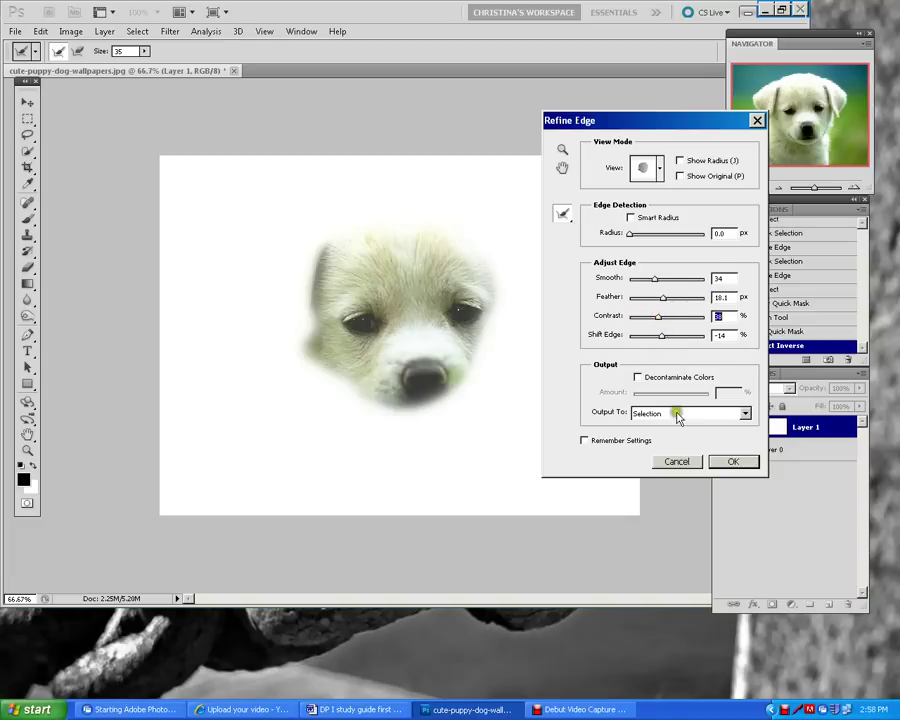
{"action": "left_click", "coordinate": [725, 461]}
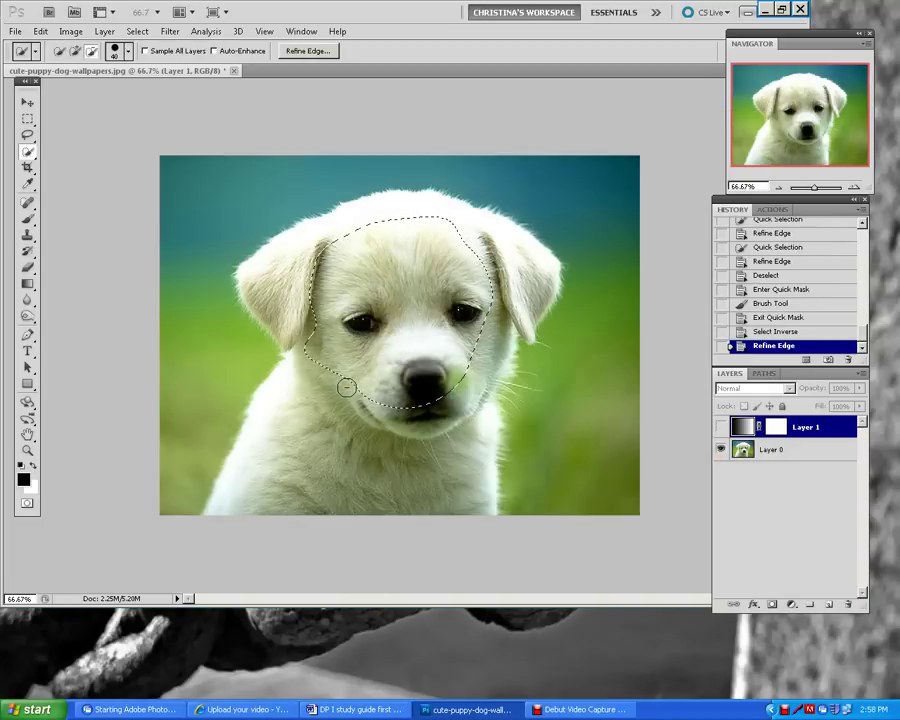
Enter Quick Mask mode on the refined face selection, toggling it off and on again to compare the two views
{"action": "key", "text": "q"}
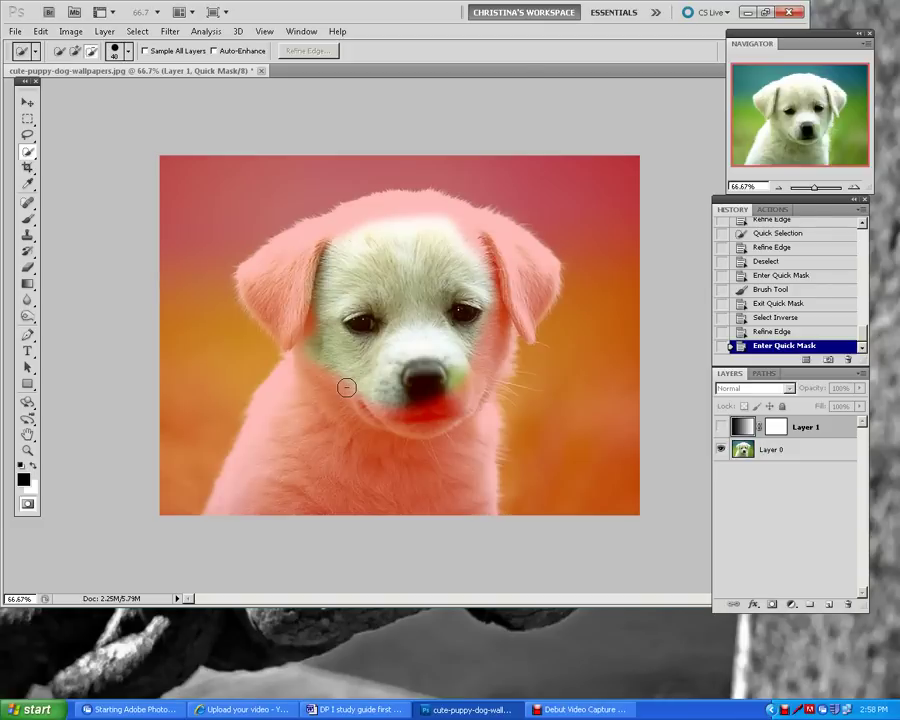
{"action": "key", "text": "q"}
{"action": "key", "text": "q"}
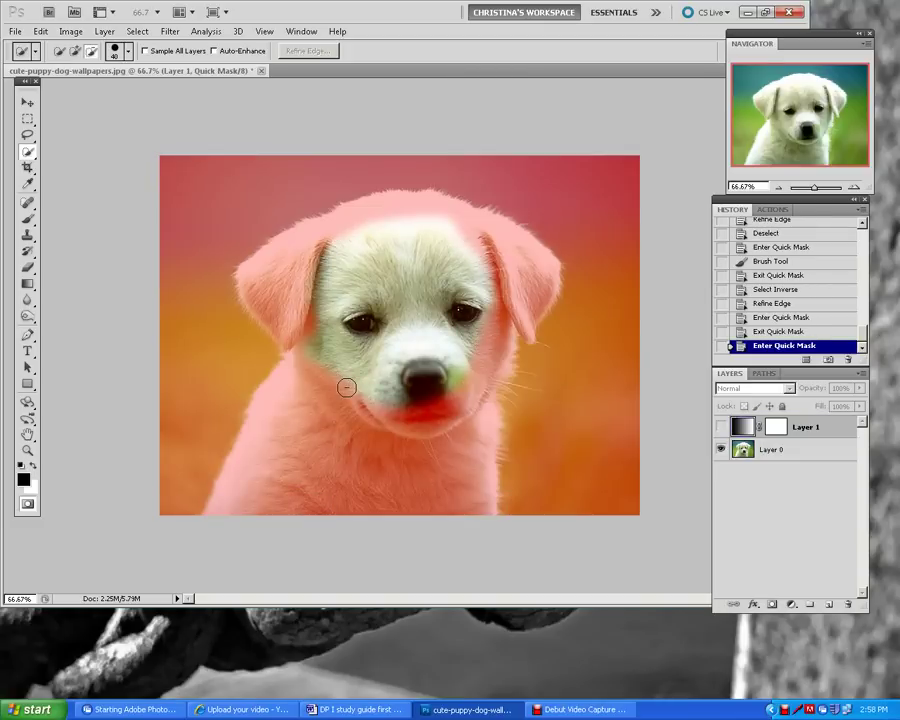
Paint a Quick Mask stroke with the Brush tool across the puppy's forehead to remove that area from the face selection
{"action": "key", "text": "q"}
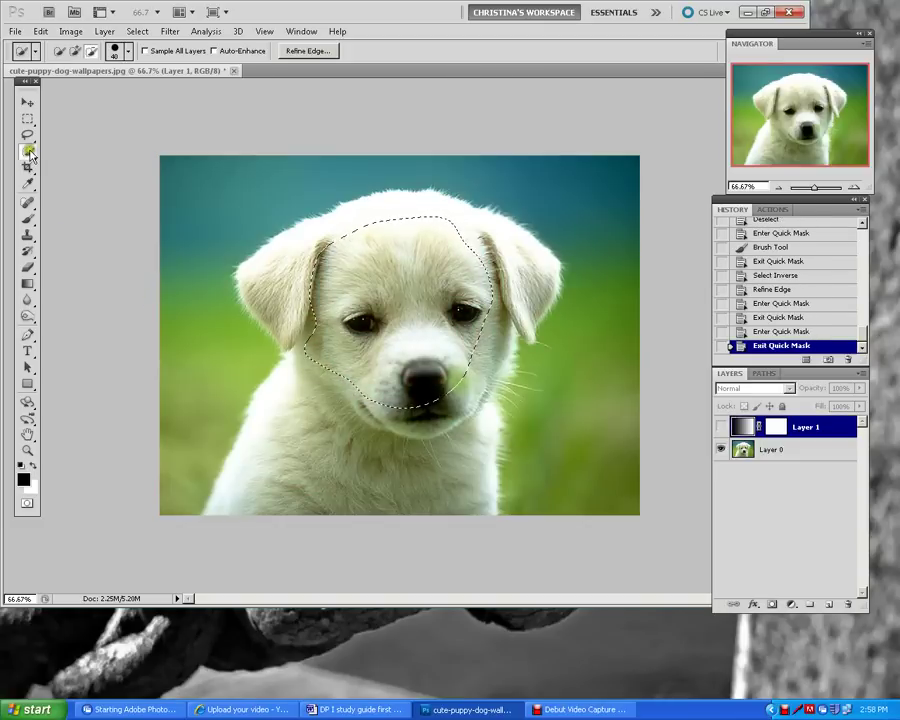
{"action": "left_click", "coordinate": [30, 222]}
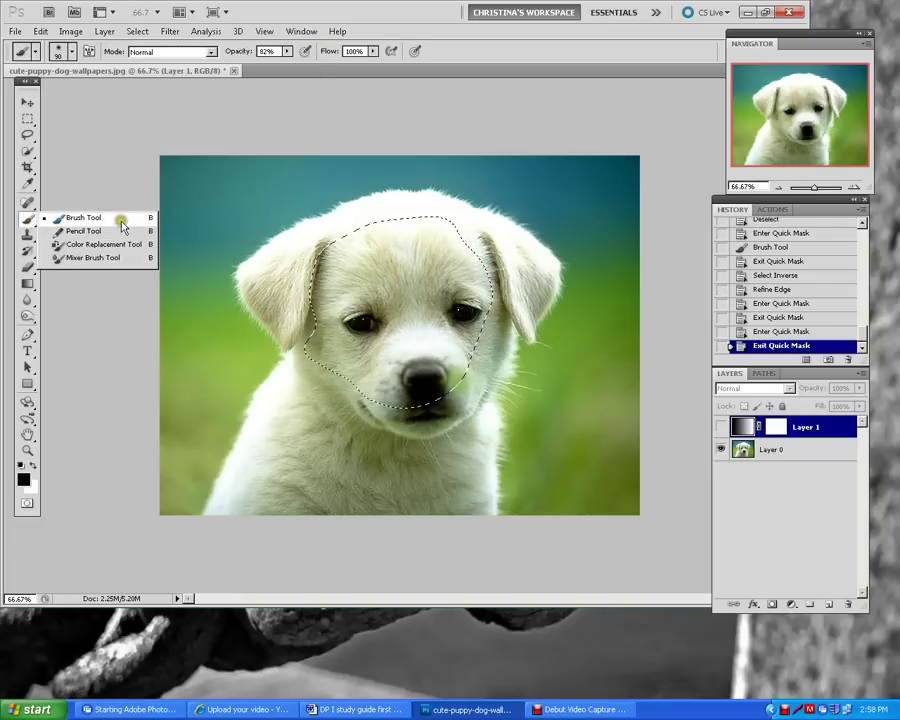
{"action": "left_click", "coordinate": [120, 219]}
{"action": "key", "text": "q"}
{"action": "mouse_move", "coordinate": [397, 245]}
{"action": "left_mouse_down"}
{"action": "mouse_move", "coordinate": [406, 221]}
{"action": "mouse_move", "coordinate": [366, 229]}
{"action": "mouse_move", "coordinate": [375, 226]}
{"action": "left_mouse_up"}
{"action": "key", "text": "q"}
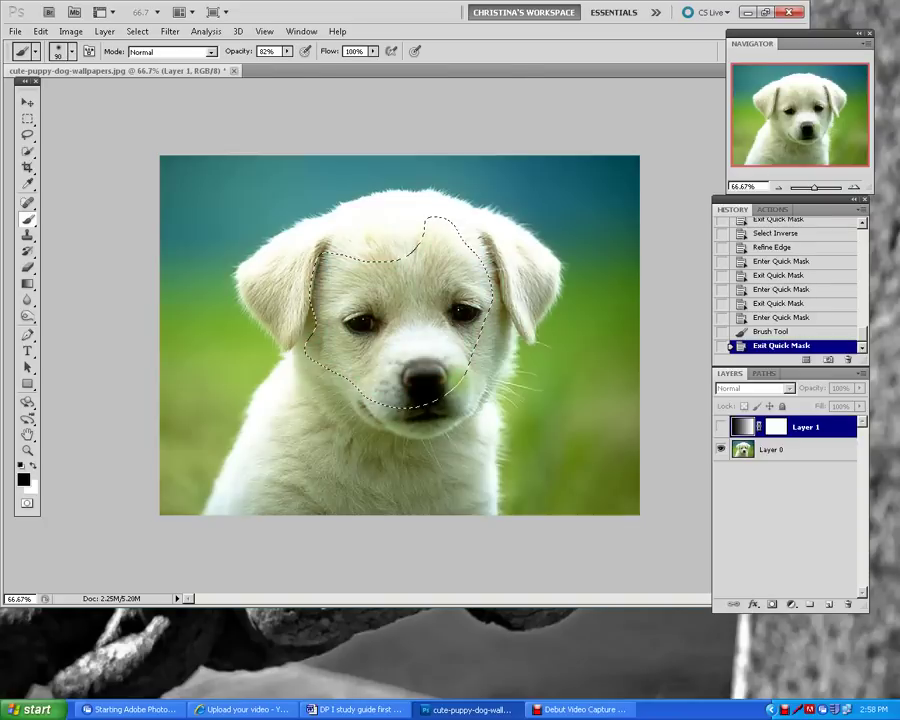
View the Refine Edge options for the face selection using the Quick Selection tool, and close them without applying changes
{"action": "left_click", "coordinate": [29, 151]}
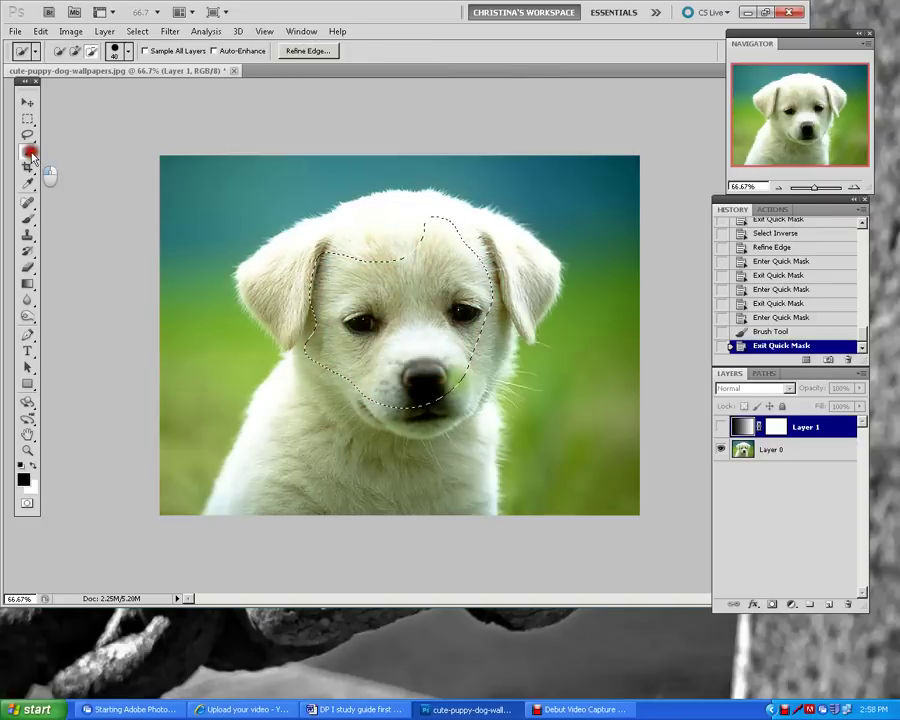
{"action": "left_click", "coordinate": [307, 50]}
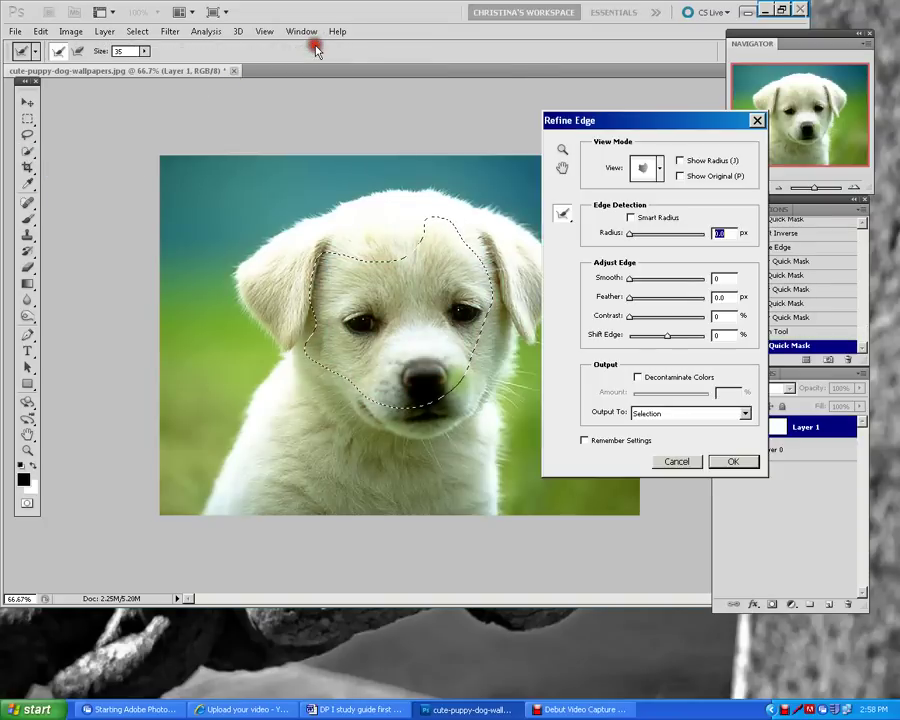
{"action": "left_click", "coordinate": [677, 462]}
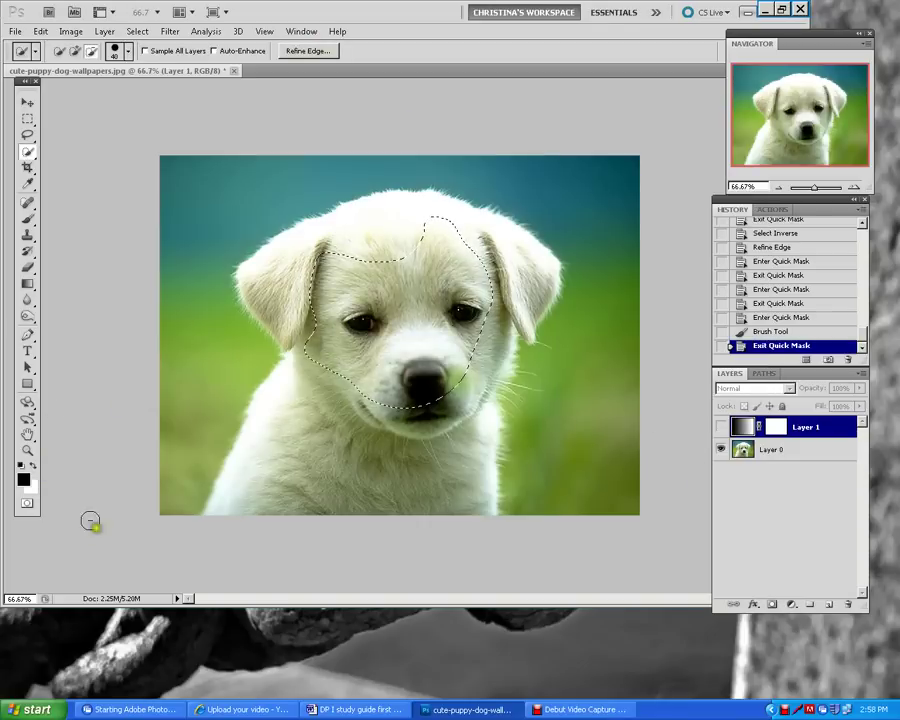
{"action": "left_click", "coordinate": [548, 708]}
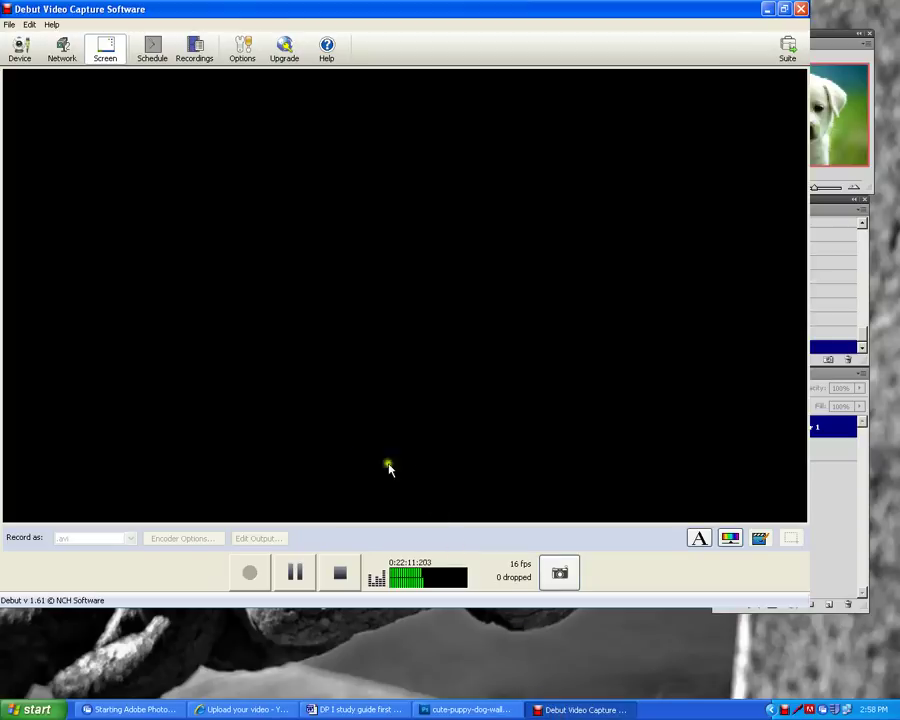
{"action": "left_click", "coordinate": [295, 571]}
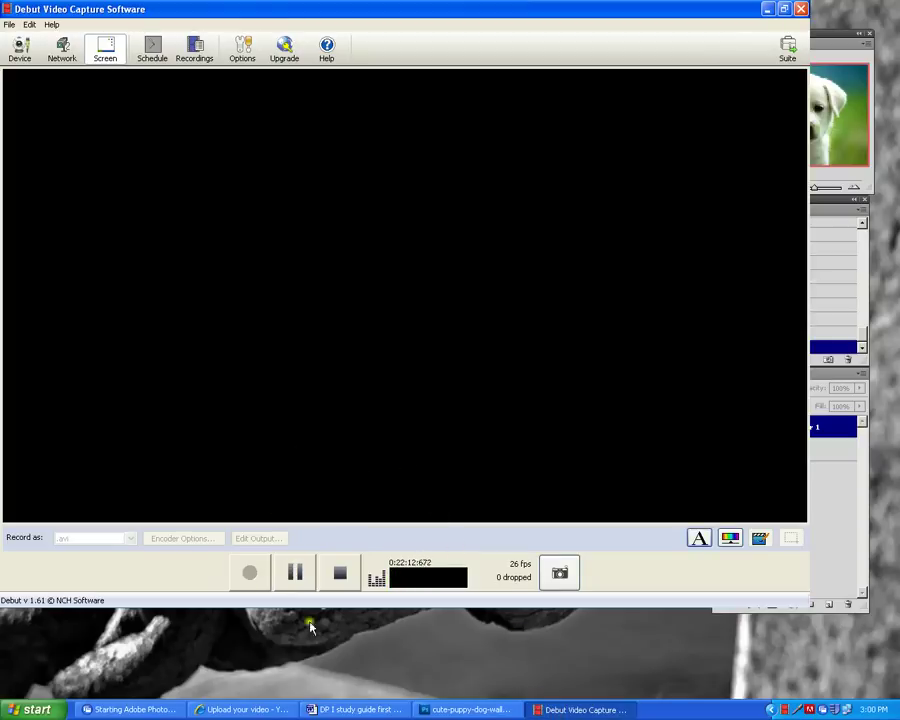
{"action": "left_click", "coordinate": [458, 709]}
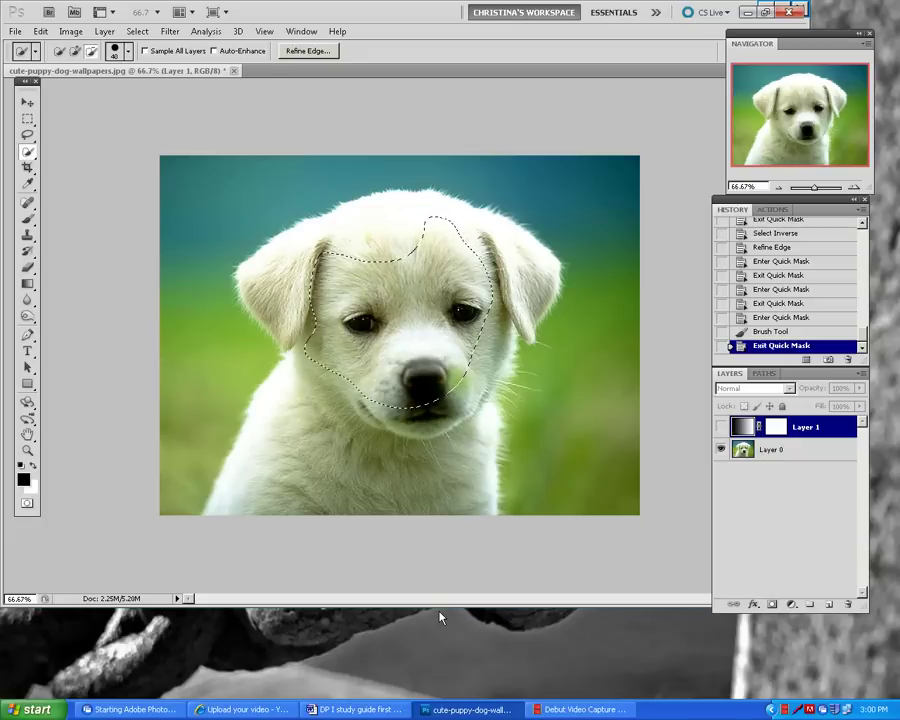
Switch to the Word study guide and read question 21 on Quick Mask, including how to activate it
{"action": "left_click", "coordinate": [355, 709]}
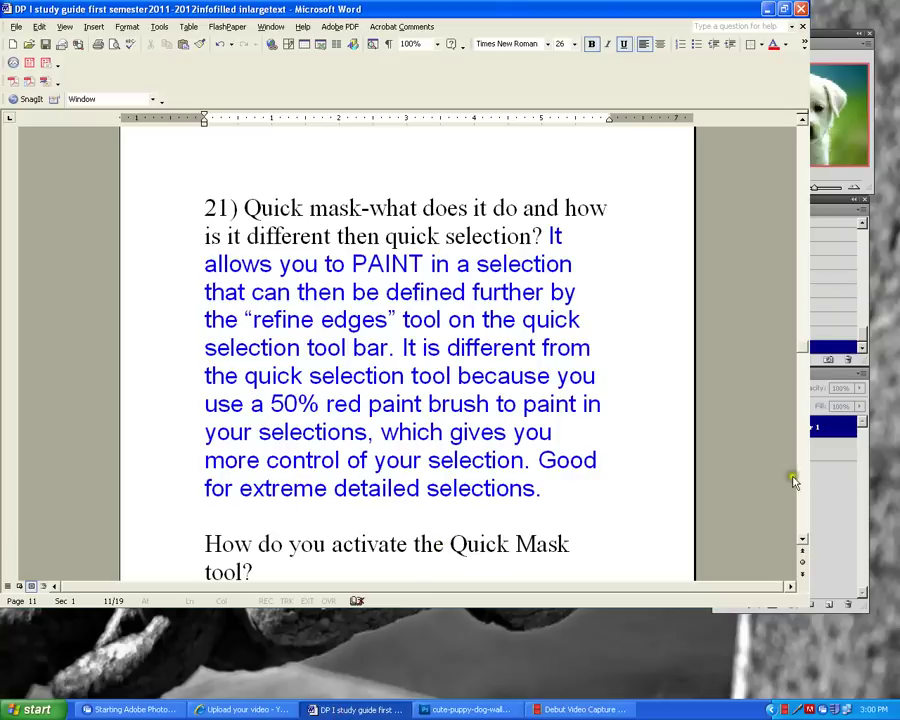
{"action": "left_click", "coordinate": [802, 538]}
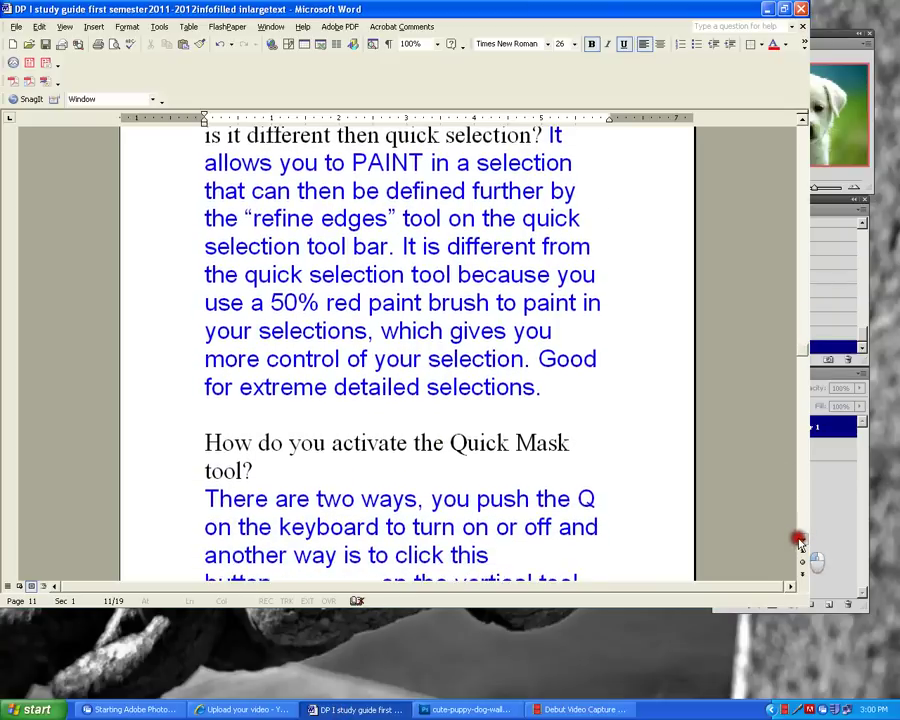
{"action": "left_click_drag", "start_coordinate": [800, 541], "coordinate": [800, 541]}
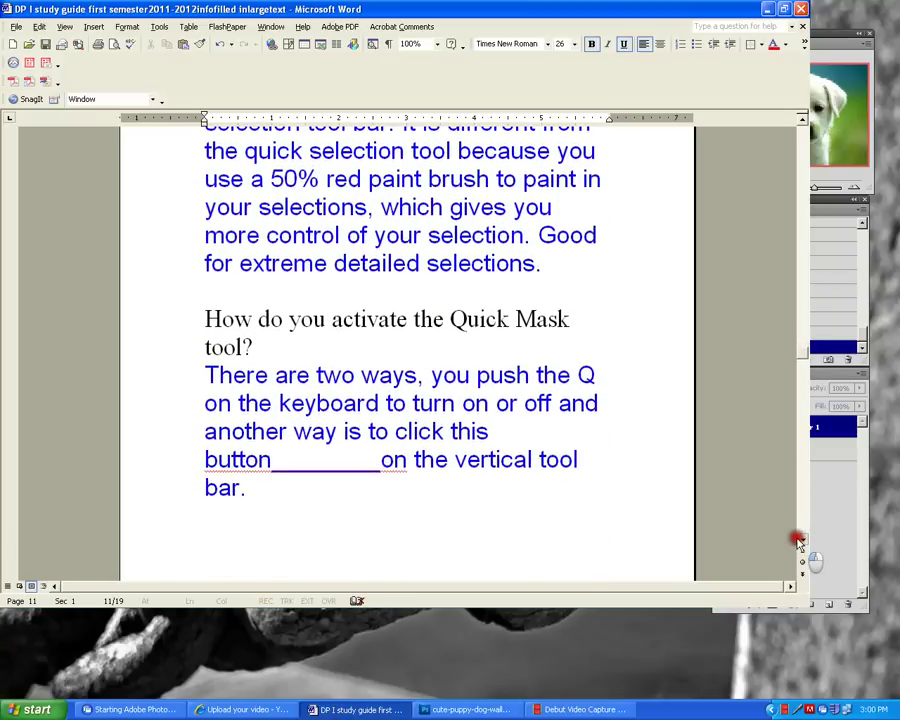
{"action": "left_click_drag", "start_coordinate": [797, 350], "coordinate": [802, 358]}
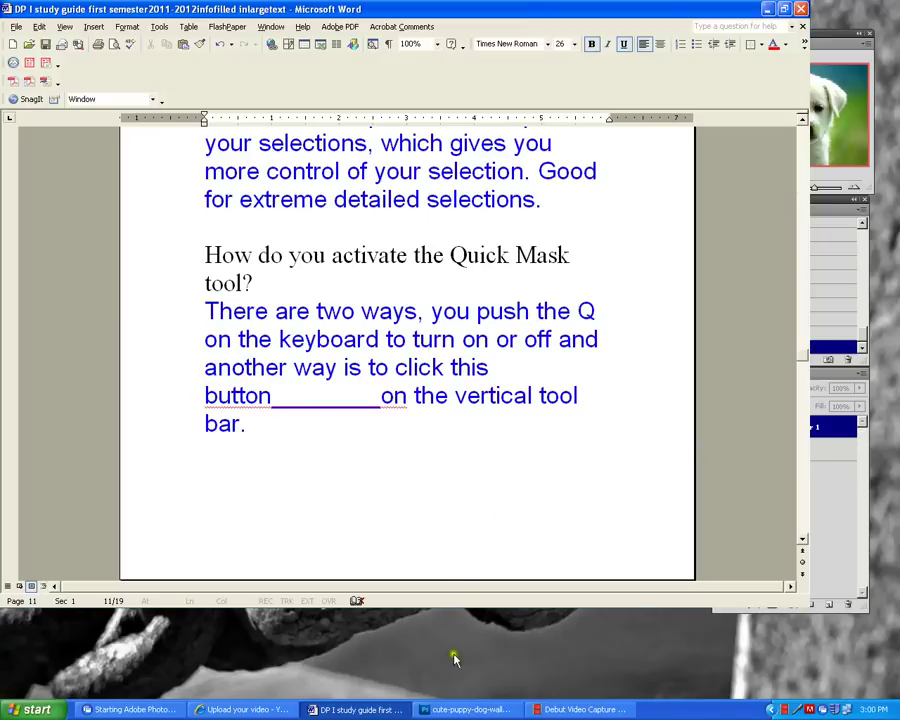
Switch to Photoshop and toggle Quick Mask mode on and off several times, ending with it off
{"action": "left_click", "coordinate": [469, 710]}
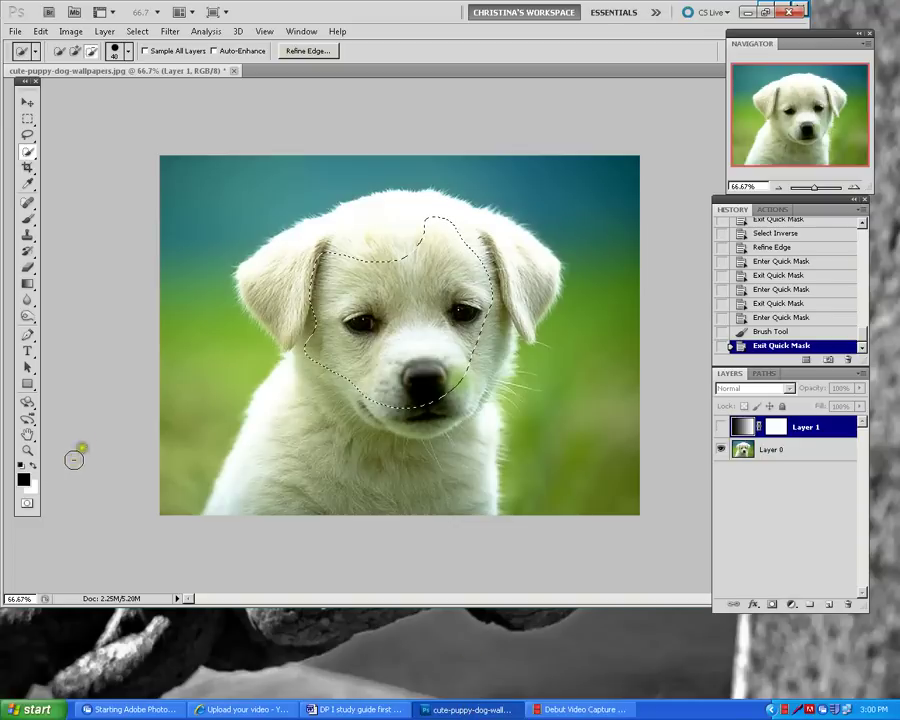
{"action": "left_click", "coordinate": [27, 505]}
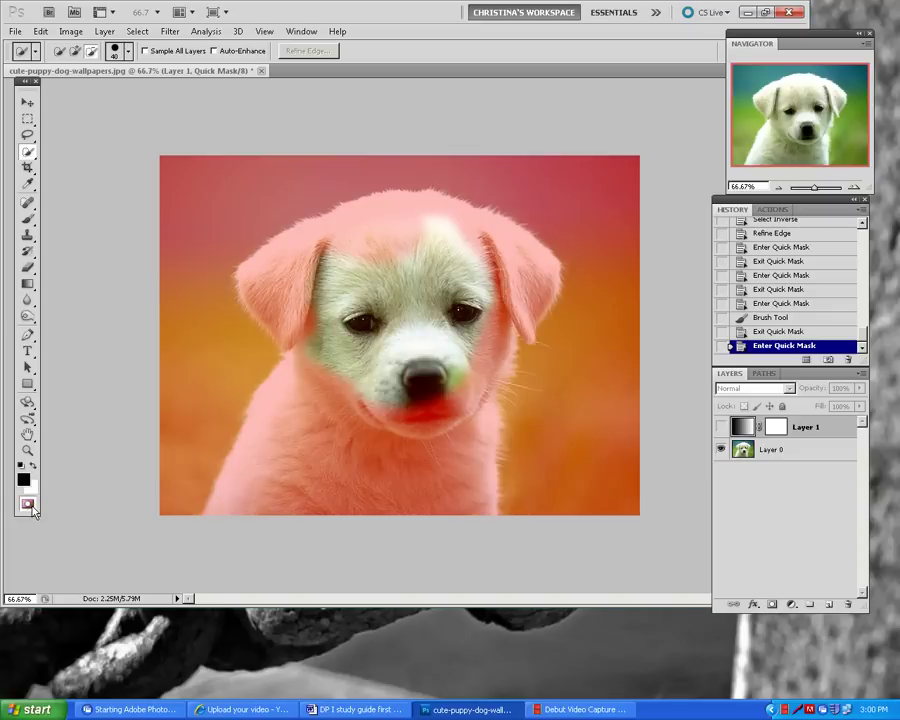
{"action": "left_click", "coordinate": [27, 505]}
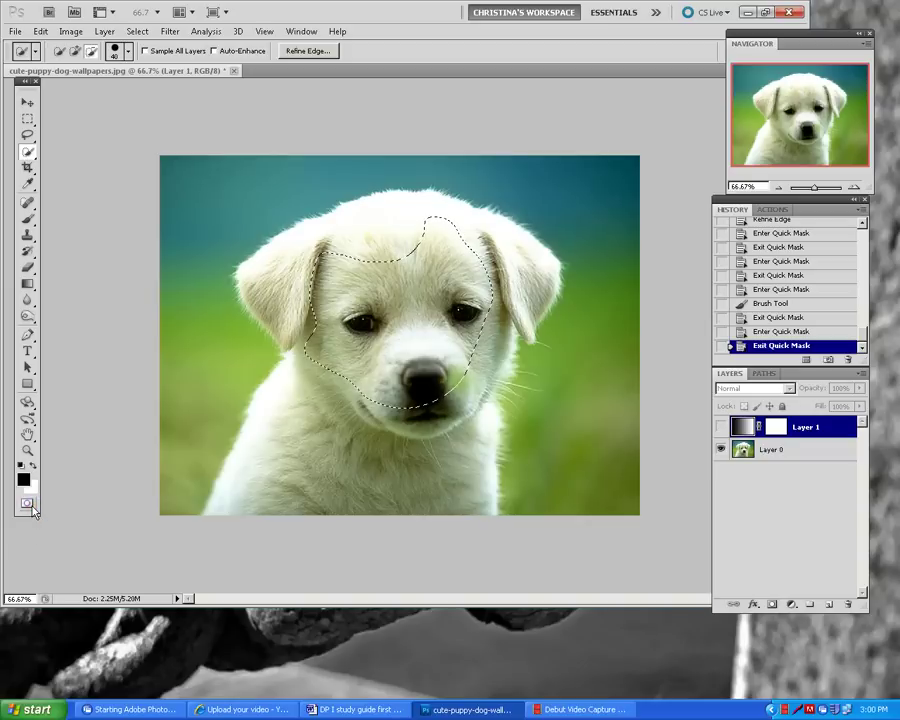
{"action": "left_click", "coordinate": [27, 505]}
{"action": "left_click", "coordinate": [27, 505]}
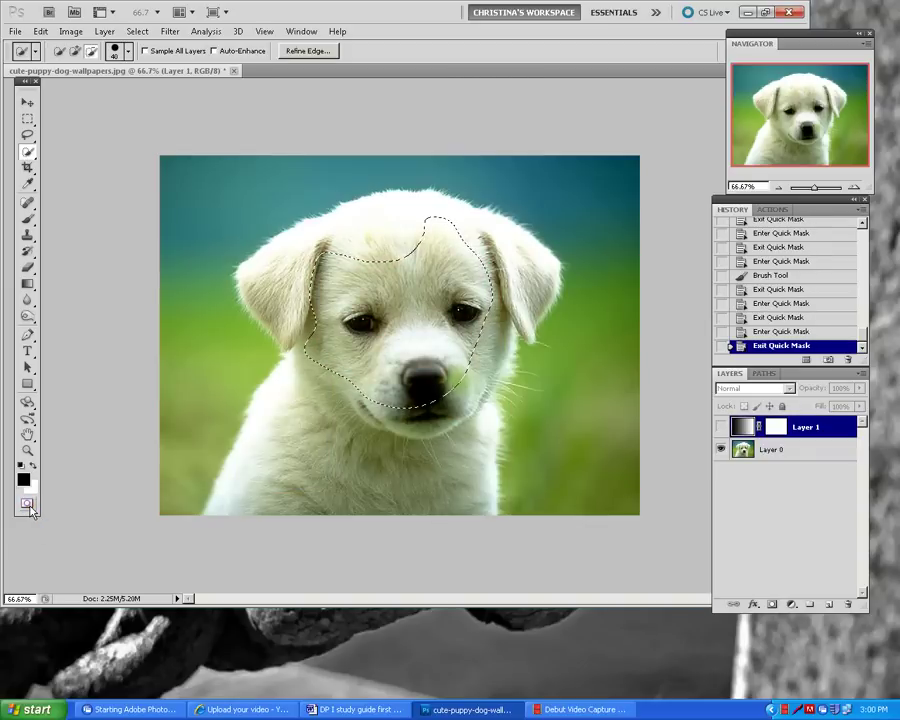
{"action": "left_click", "coordinate": [29, 508]}
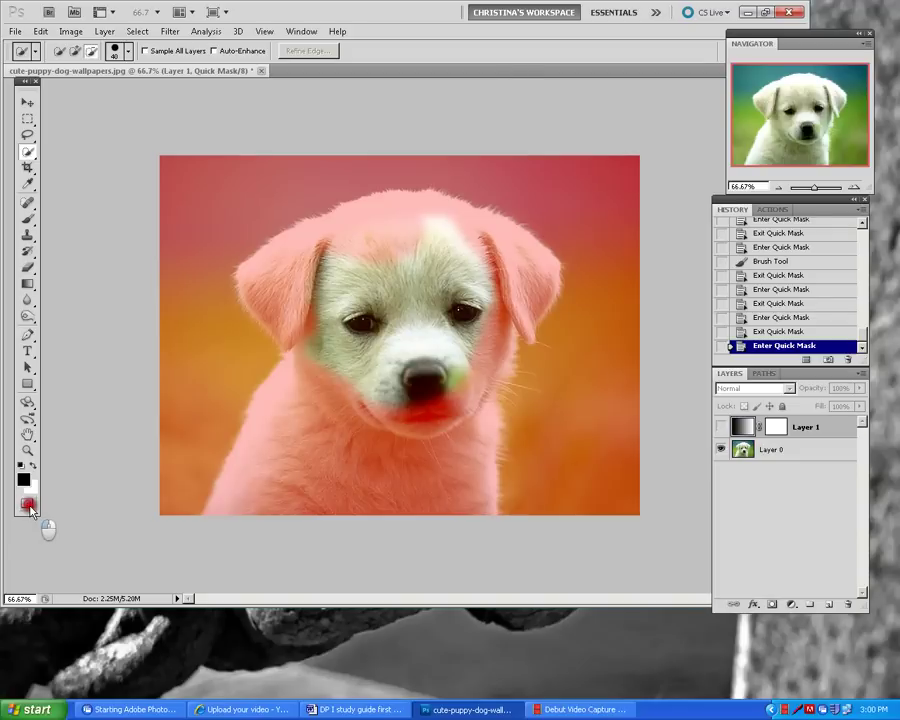
{"action": "left_click", "coordinate": [30, 510]}
{"action": "left_click", "coordinate": [30, 508]}
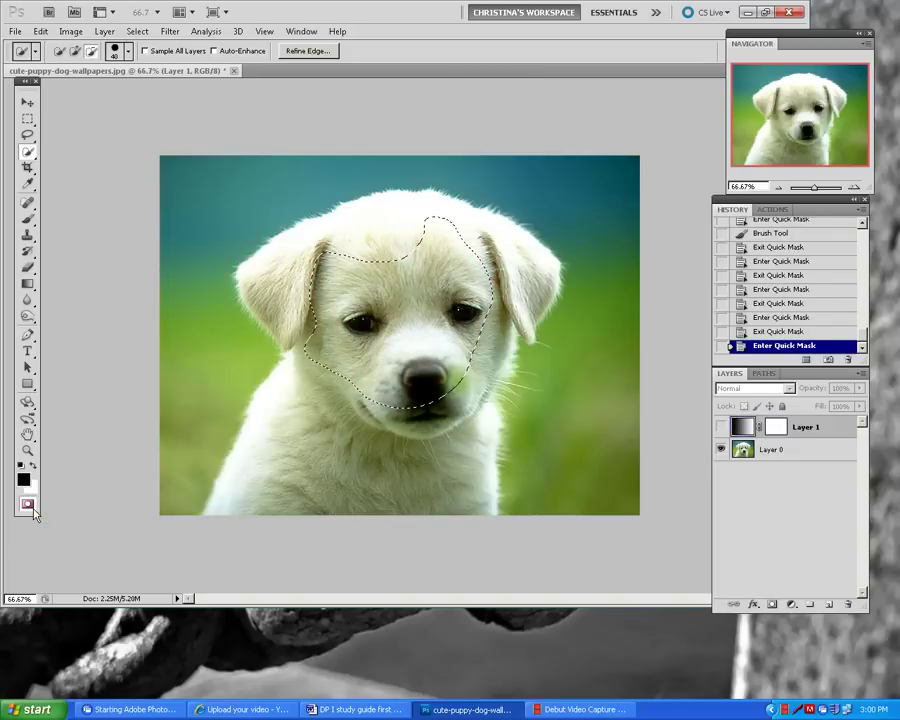
{"action": "left_click", "coordinate": [29, 506]}
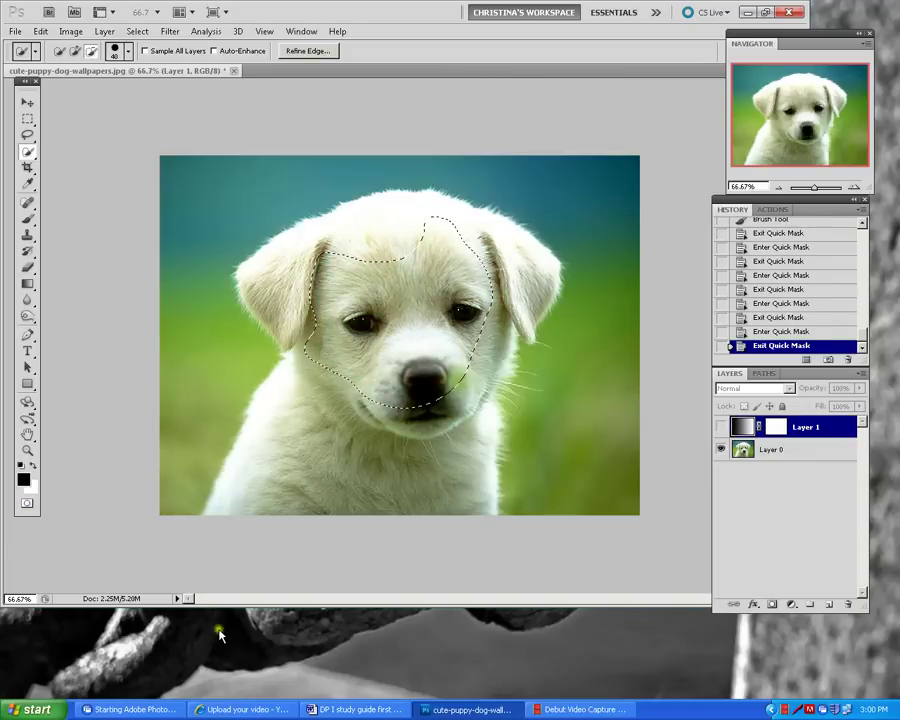
Switch to the Word study guide and read question 22 on what the healing brush tools do
{"action": "left_click", "coordinate": [352, 709]}
{"action": "scroll", "coordinate": [404, 535], "scroll_direction": "down", "scroll_amount": 4}
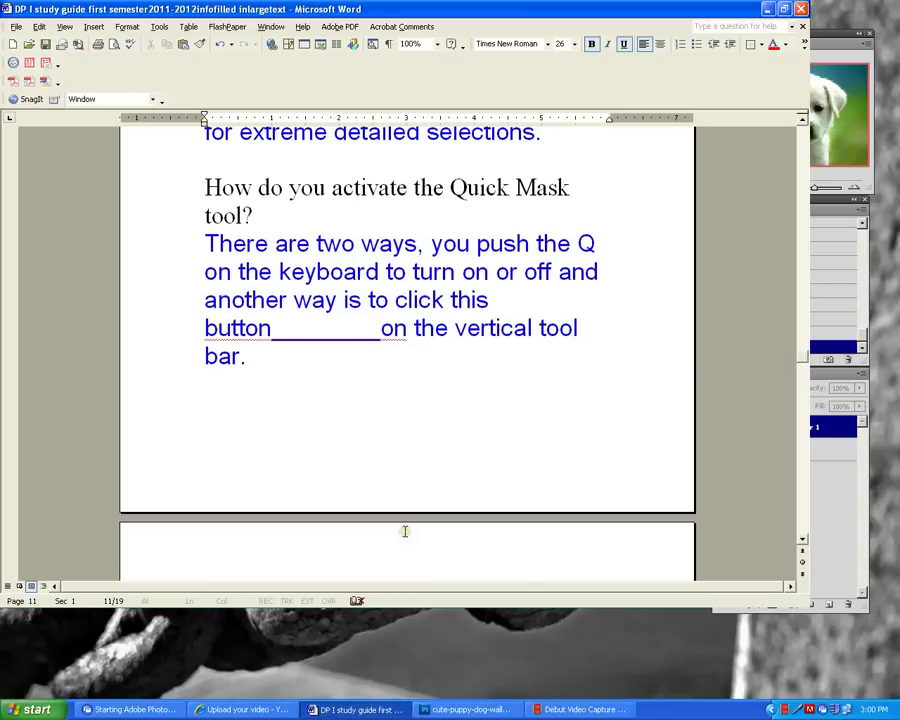
{"action": "scroll", "coordinate": [404, 533], "scroll_direction": "down", "scroll_amount": 4}
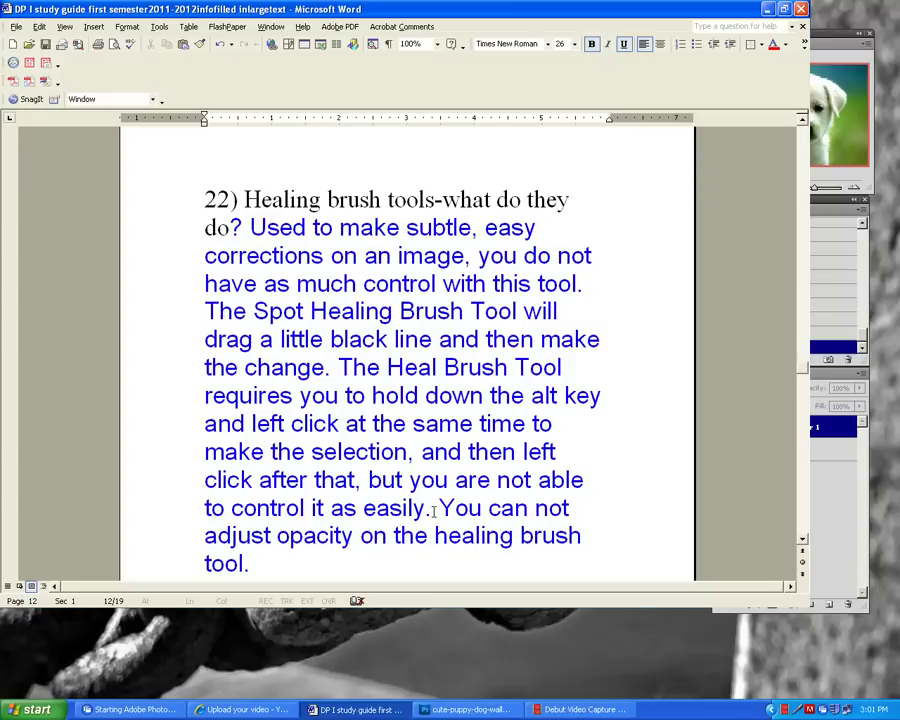
{"action": "scroll", "coordinate": [448, 562], "scroll_direction": "down", "scroll_amount": 3}
{"action": "scroll", "coordinate": [452, 600], "scroll_direction": "up", "scroll_amount": 2}
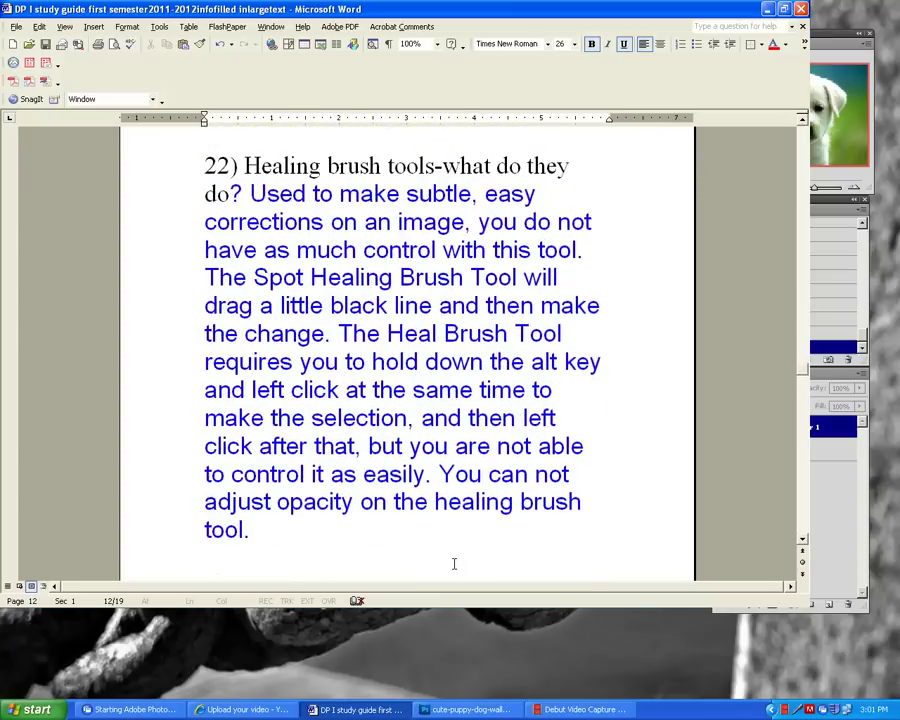
Switch to Photoshop, deselect the face selection, and activate the Spot Healing Brush tool
{"action": "left_click", "coordinate": [474, 710]}
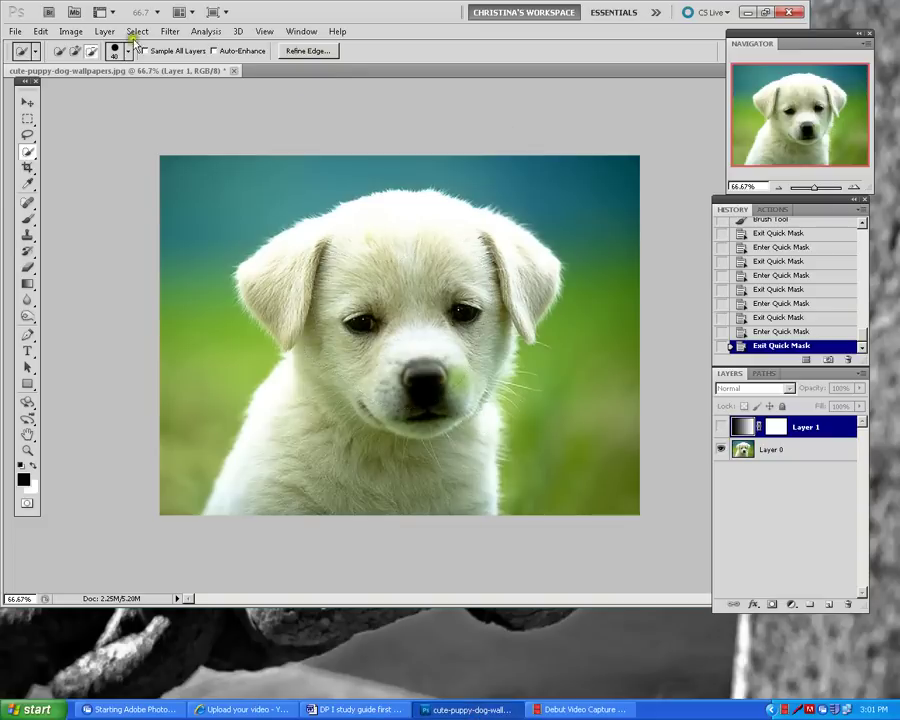
{"action": "left_click", "coordinate": [130, 31]}
{"action": "left_click", "coordinate": [135, 56]}
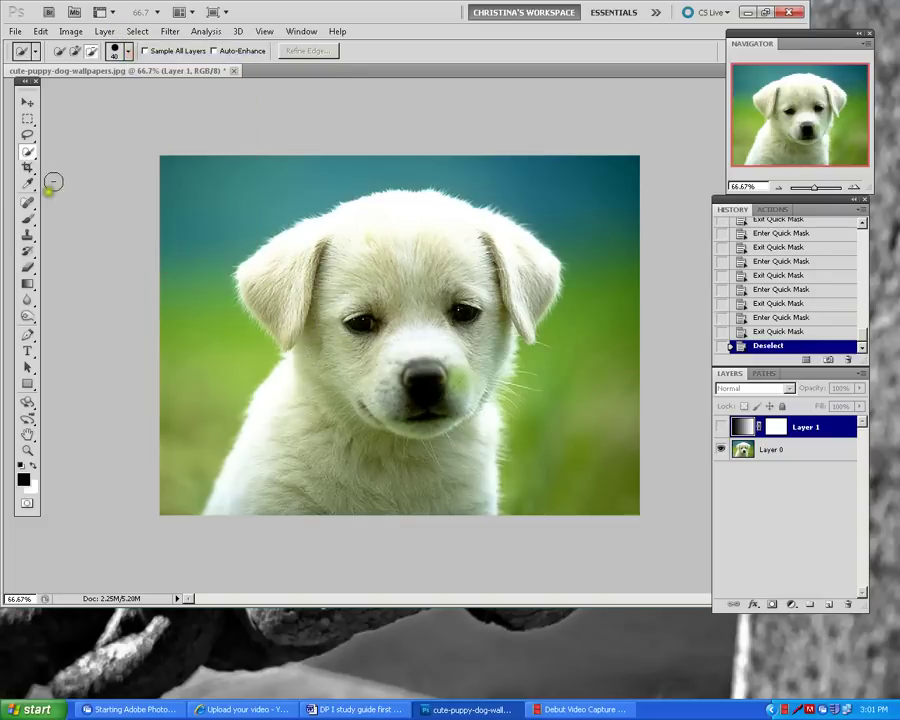
{"action": "left_click", "coordinate": [29, 205]}
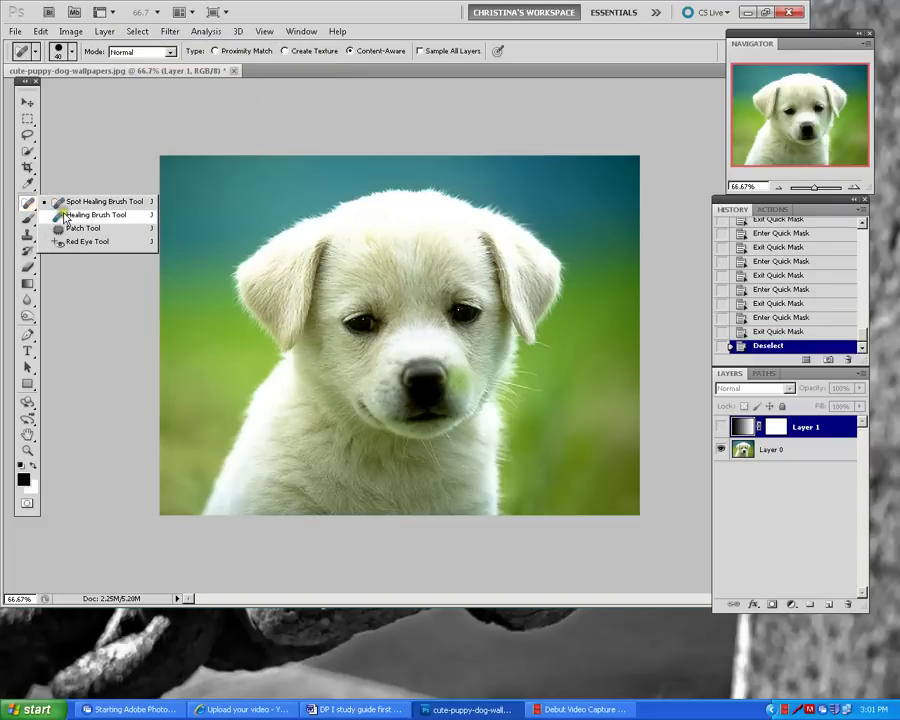
{"action": "left_click", "coordinate": [68, 201]}
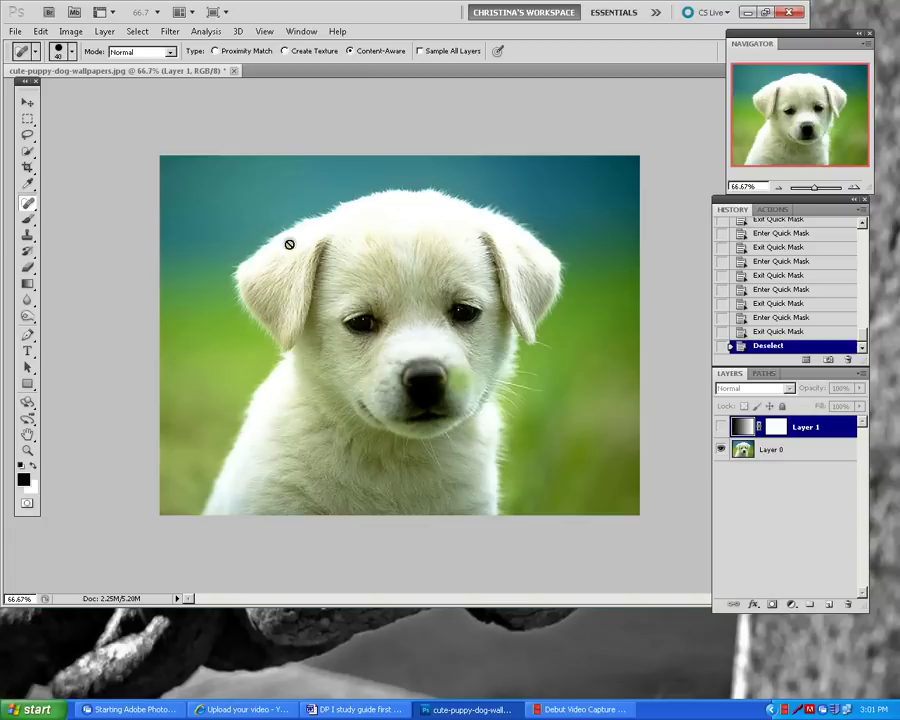
Try a Spot Healing Brush stroke over the puppy's eye on Layer 0, and revert to the Deselect history state
{"action": "left_click", "coordinate": [772, 449]}
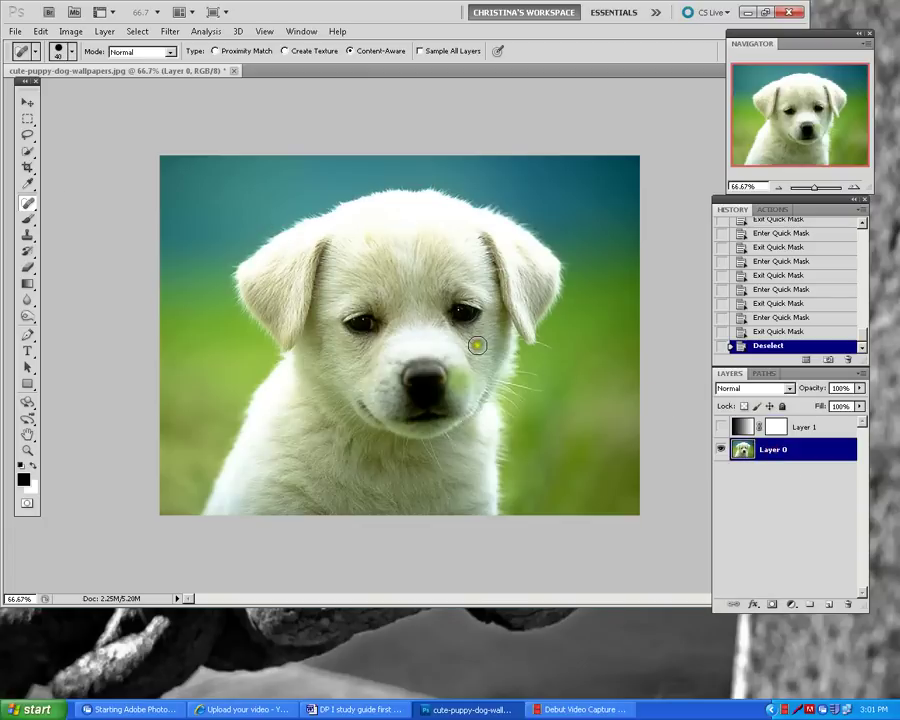
{"action": "left_click_drag", "start_coordinate": [287, 311], "coordinate": [424, 311]}
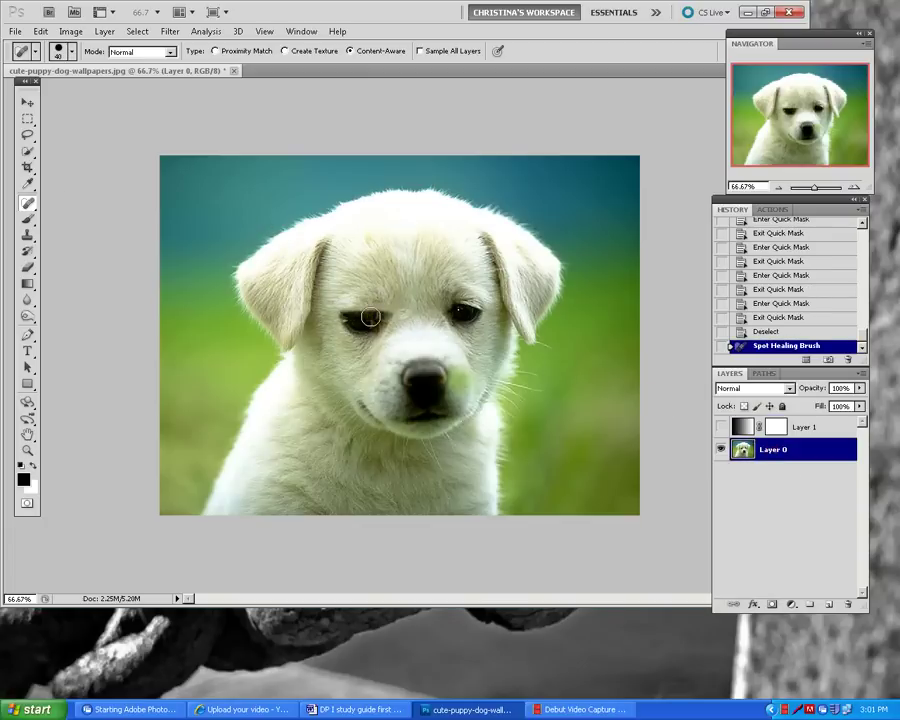
{"action": "left_click", "coordinate": [798, 331]}
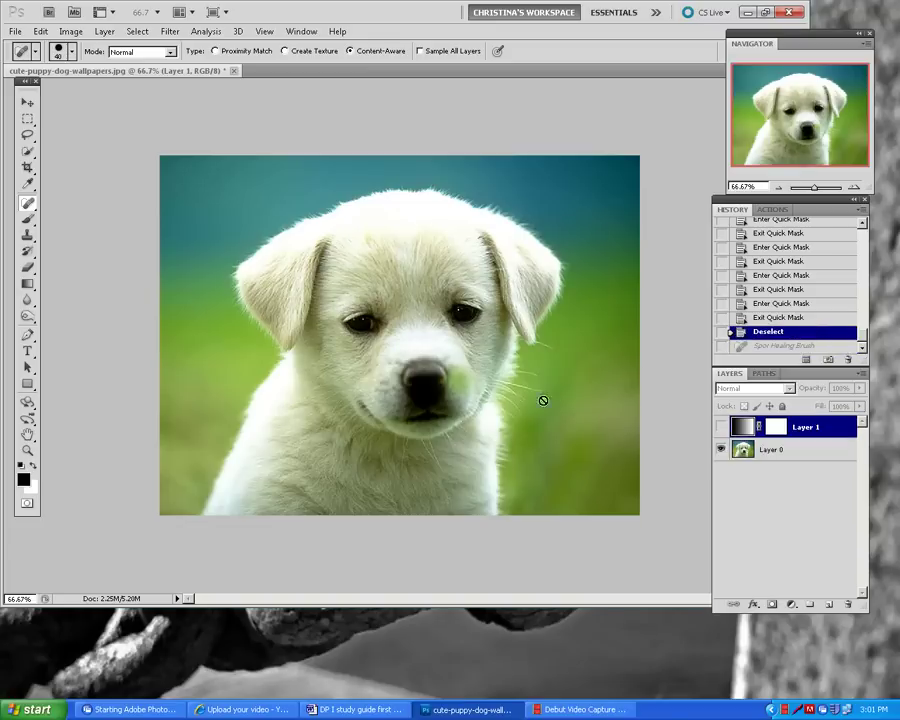
Move Layer 1 below Layer 0 in the layer stack and keep Layer 0 active
{"action": "left_click", "coordinate": [785, 449]}
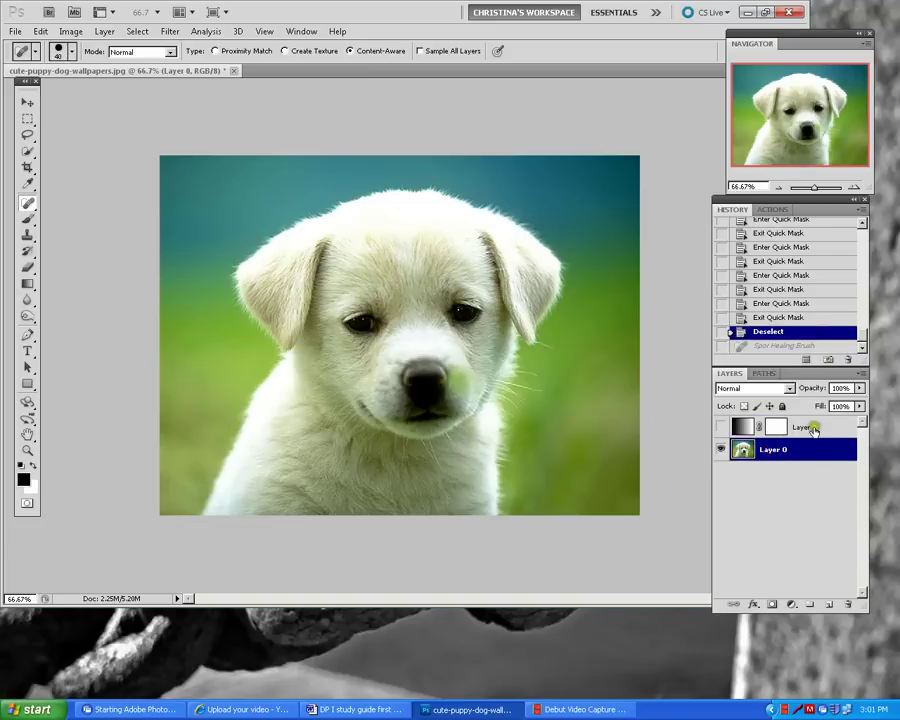
{"action": "left_click_drag", "start_coordinate": [815, 429], "coordinate": [836, 554]}
{"action": "left_click", "coordinate": [784, 426]}
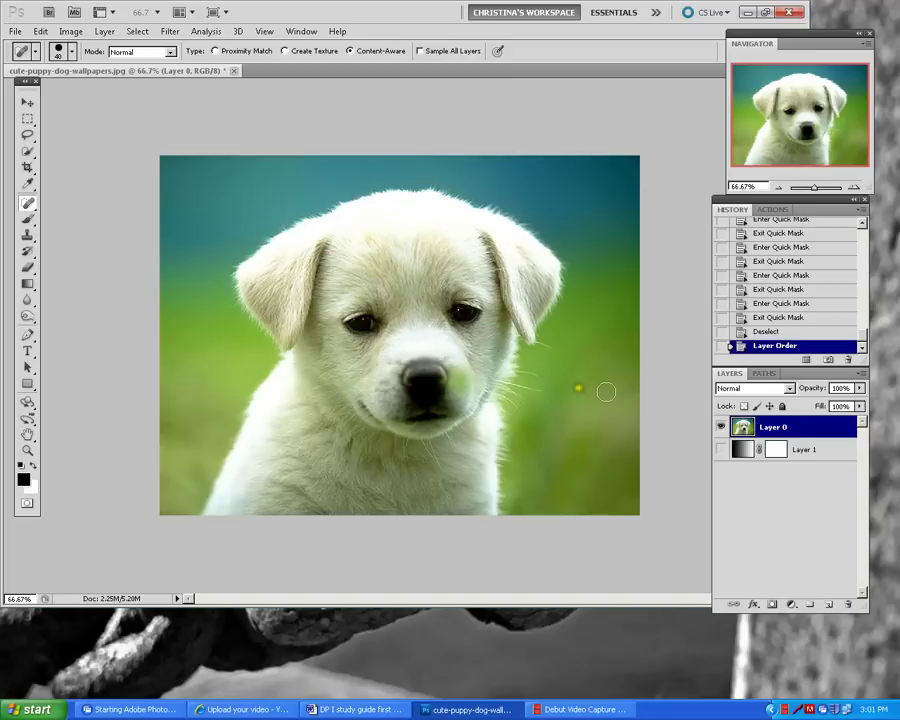
Remove the green spot beside the puppy's nose on Layer 0 with repeated Content-Aware Spot Healing Brush dabs
{"action": "left_click", "coordinate": [456, 376]}
{"action": "left_click", "coordinate": [463, 386]}
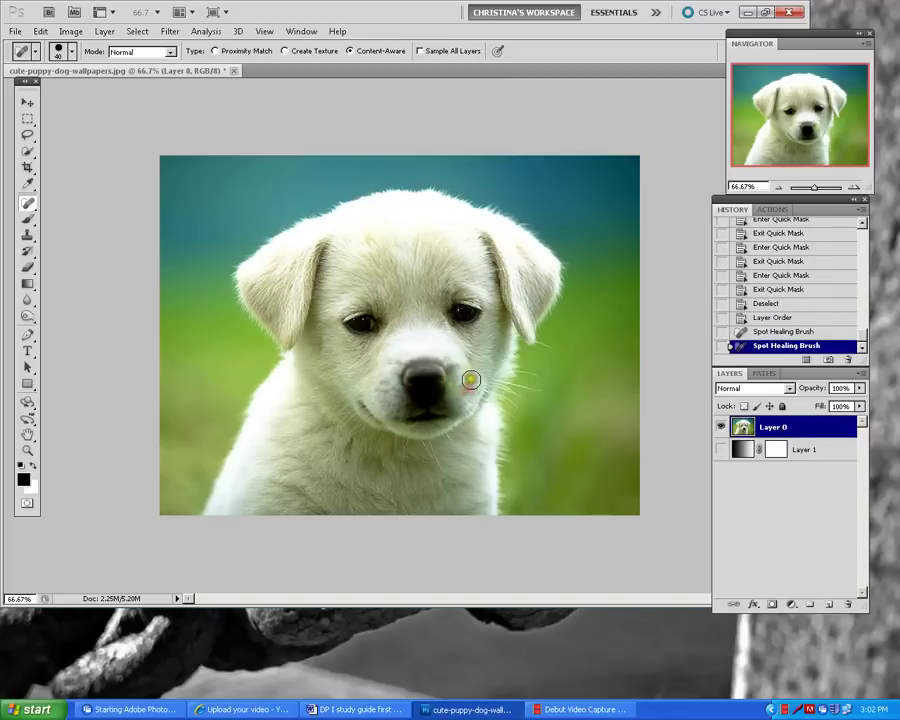
{"action": "left_click", "coordinate": [465, 378]}
{"action": "left_click", "coordinate": [458, 377]}
{"action": "left_click", "coordinate": [464, 374]}
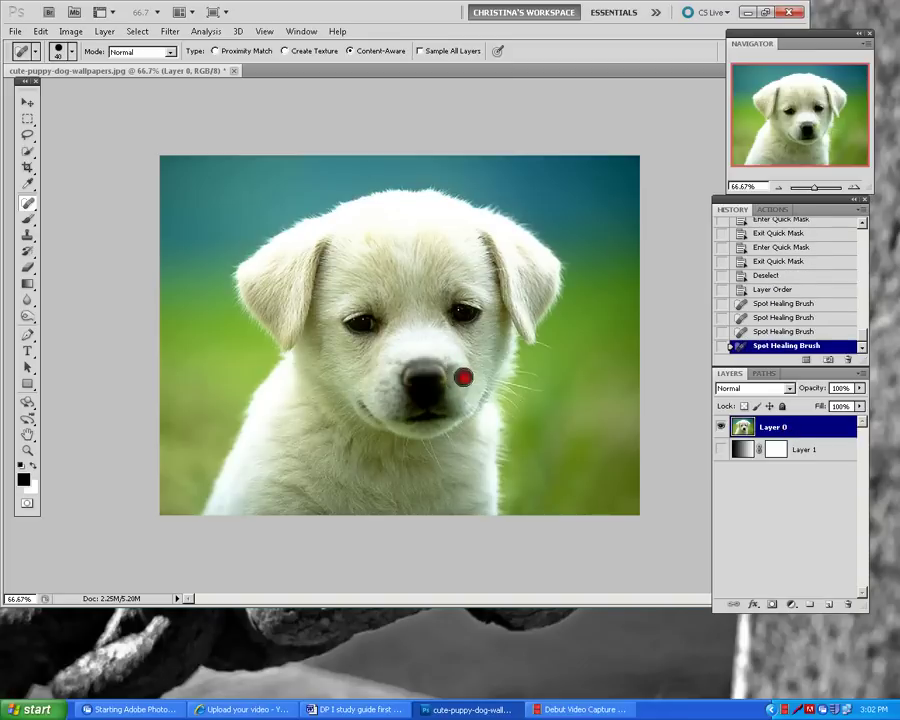
{"action": "left_click", "coordinate": [470, 386]}
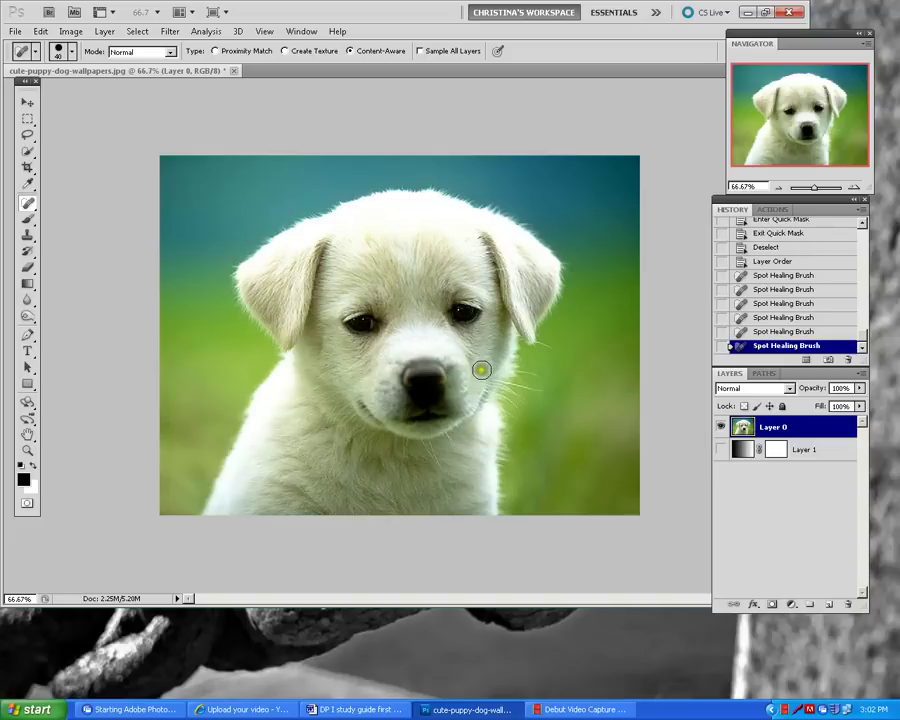
Dab the Spot Healing Brush over the fur beside the puppy's nose and muzzle, and revert to the Layer Order history state
{"action": "left_click", "coordinate": [472, 394]}
{"action": "left_click", "coordinate": [468, 390]}
{"action": "left_click", "coordinate": [478, 401]}
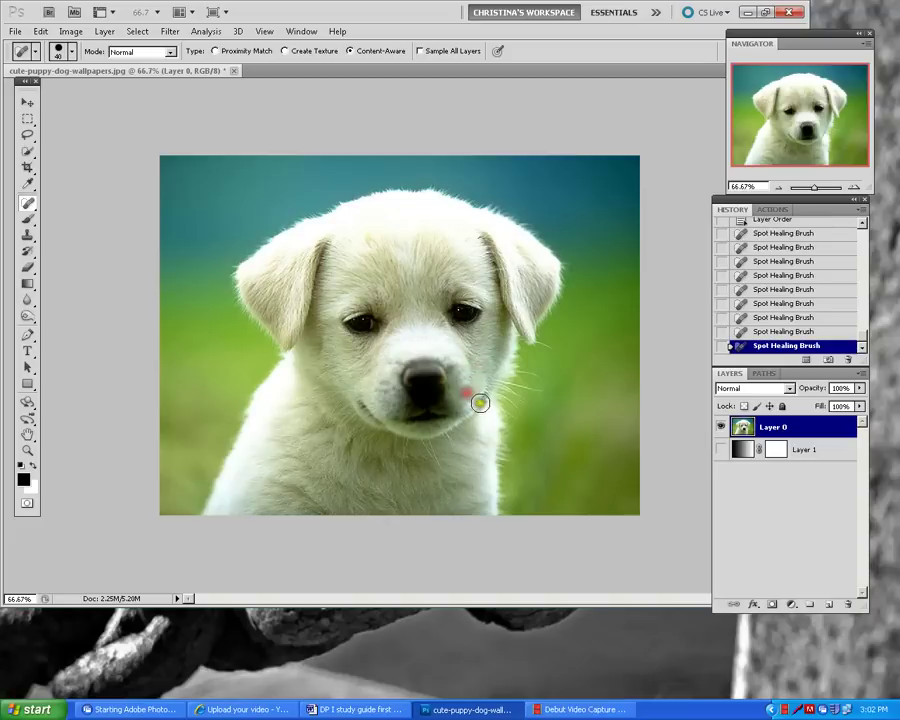
{"action": "left_click", "coordinate": [461, 384]}
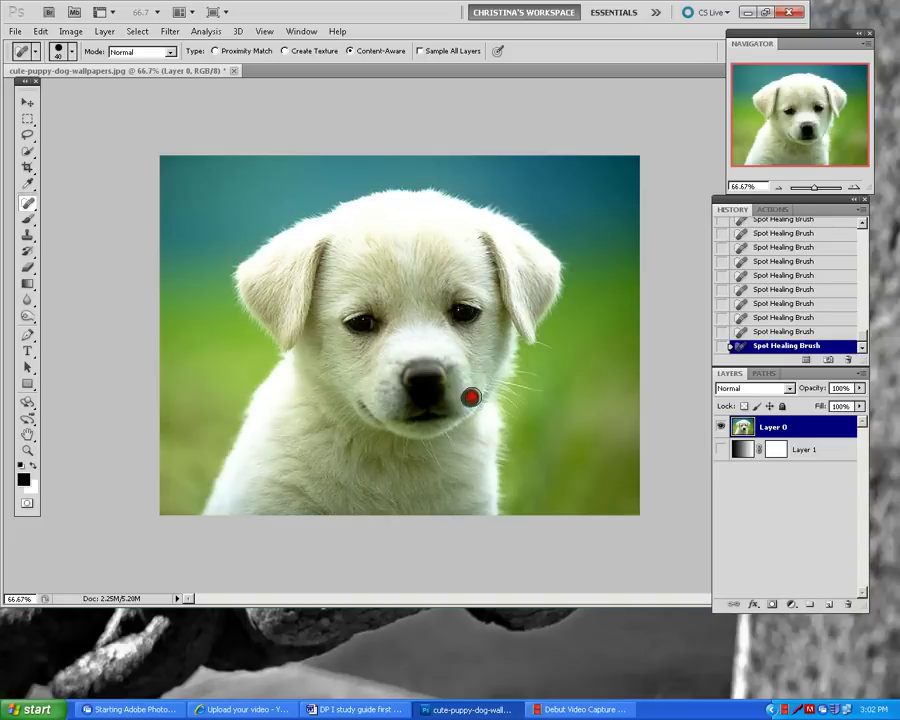
{"action": "left_click", "coordinate": [474, 378]}
{"action": "left_click", "coordinate": [464, 376]}
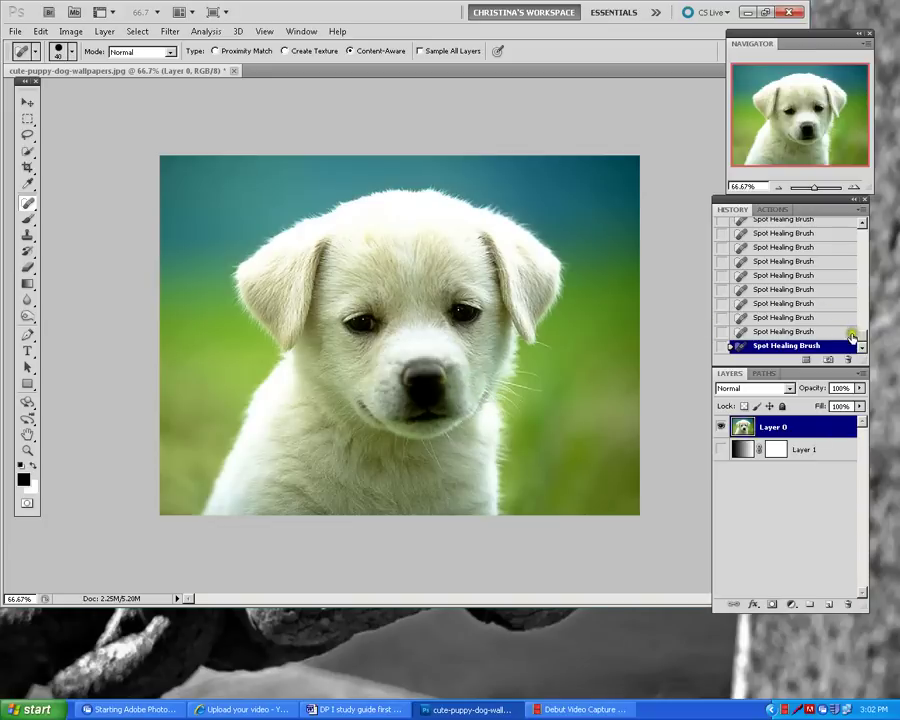
{"action": "mouse_move", "coordinate": [860, 338]}
{"action": "left_mouse_down"}
{"action": "mouse_move", "coordinate": [862, 305]}
{"action": "mouse_move", "coordinate": [858, 318]}
{"action": "left_mouse_up"}
{"action": "left_click", "coordinate": [798, 284]}
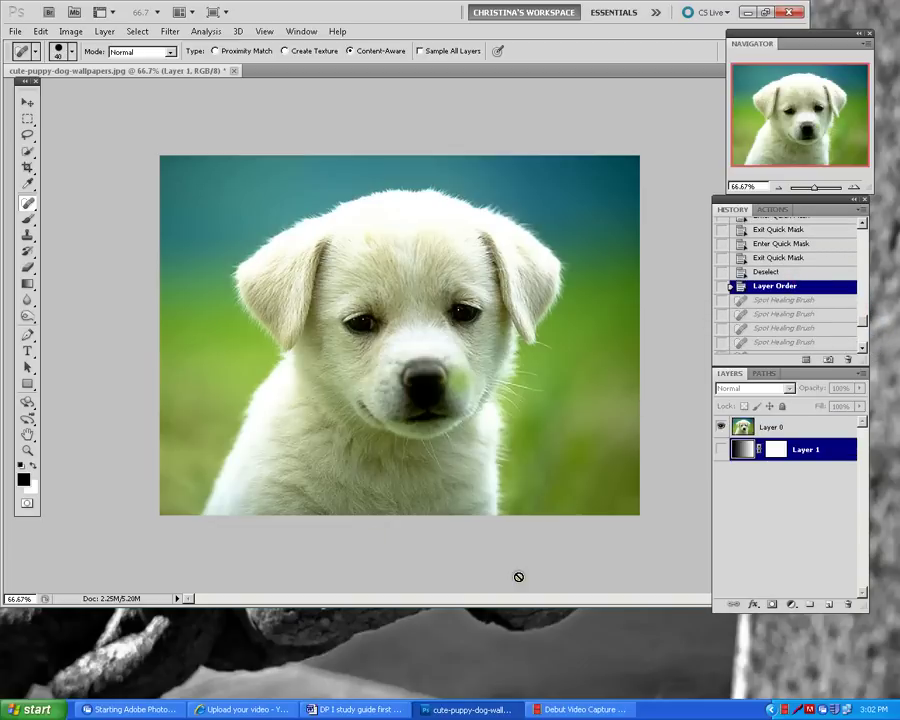
Check the healing brush notes in the Word study guide, and paint a Spot Healing Brush stroke down the puppy's forehead on Layer 0 in Photoshop
{"action": "left_click", "coordinate": [386, 708]}
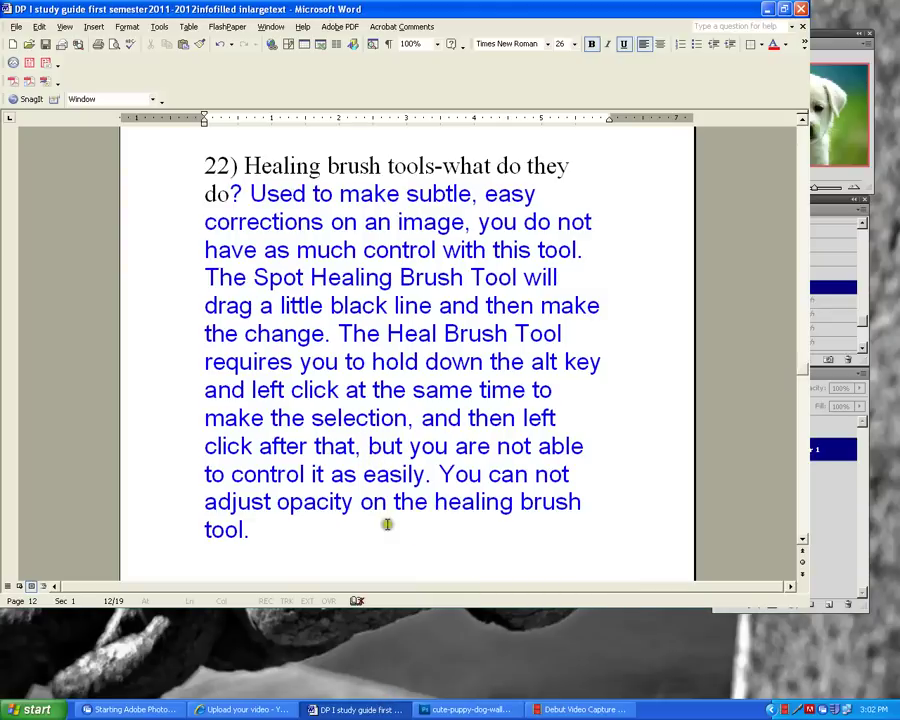
{"action": "left_click", "coordinate": [463, 712]}
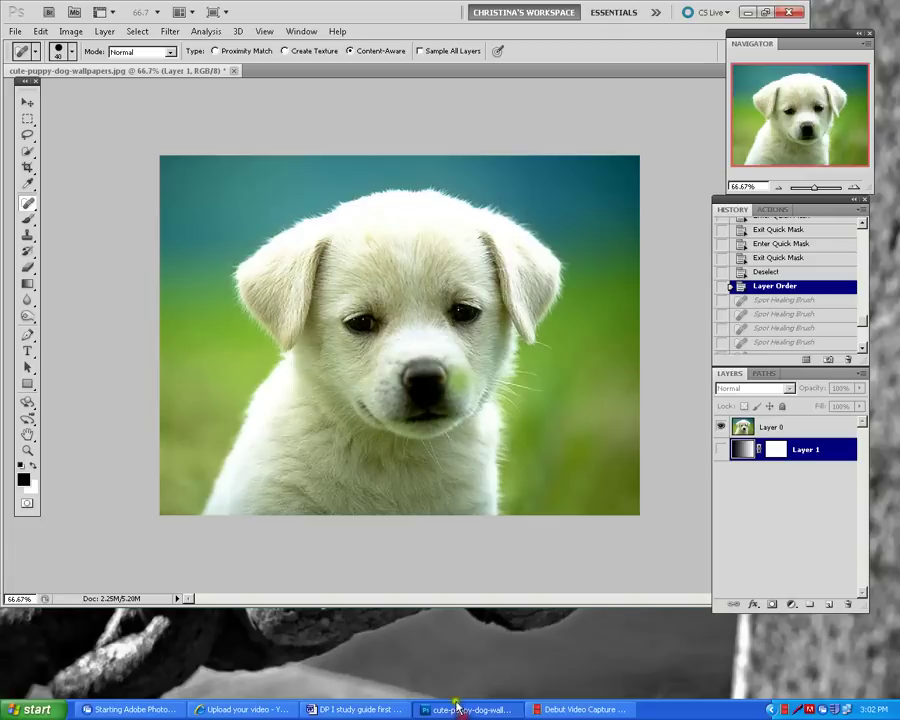
{"action": "left_click", "coordinate": [32, 204]}
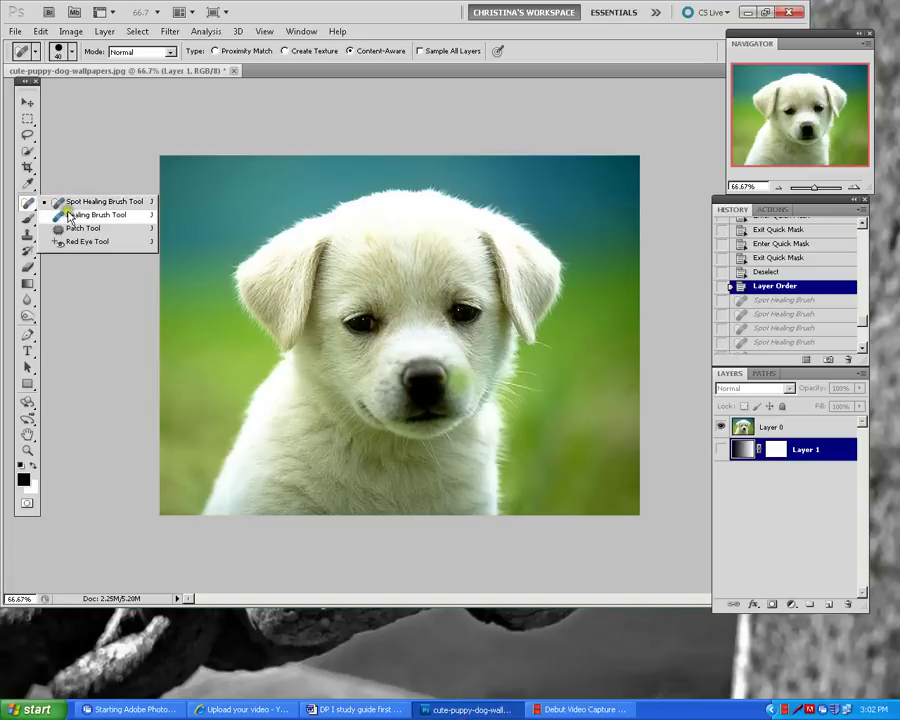
{"action": "left_click", "coordinate": [73, 203]}
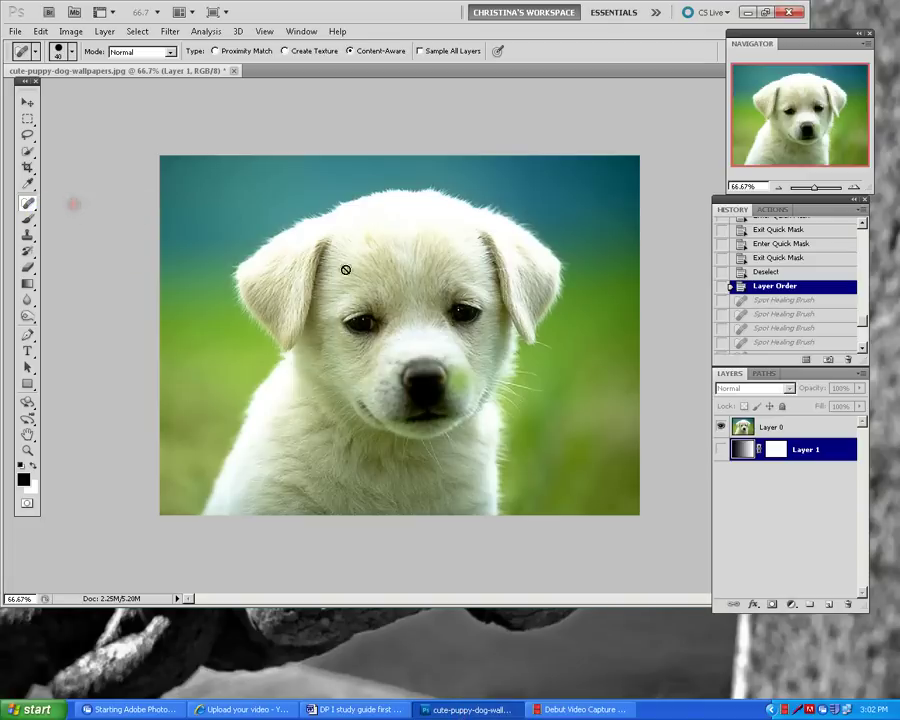
{"action": "left_click", "coordinate": [770, 427]}
{"action": "left_click_drag", "start_coordinate": [418, 250], "coordinate": [385, 298]}
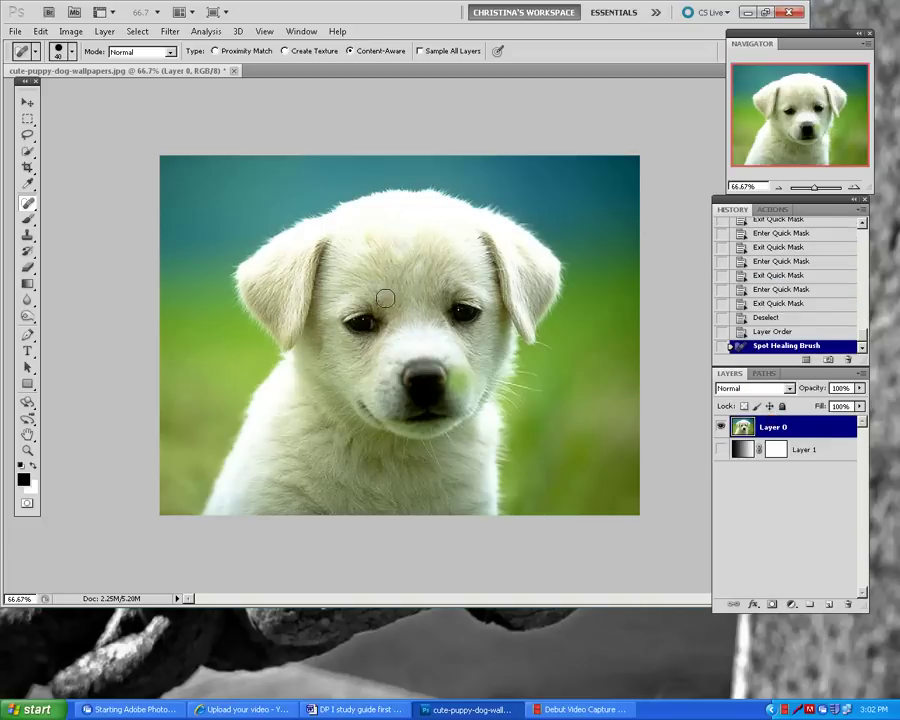
Smooth the puppy's forehead with the Healing Brush tool using fur sampled from the upper forehead, and revert to the Layer Order history state
{"action": "left_click", "coordinate": [27, 203]}
{"action": "left_click", "coordinate": [58, 215]}
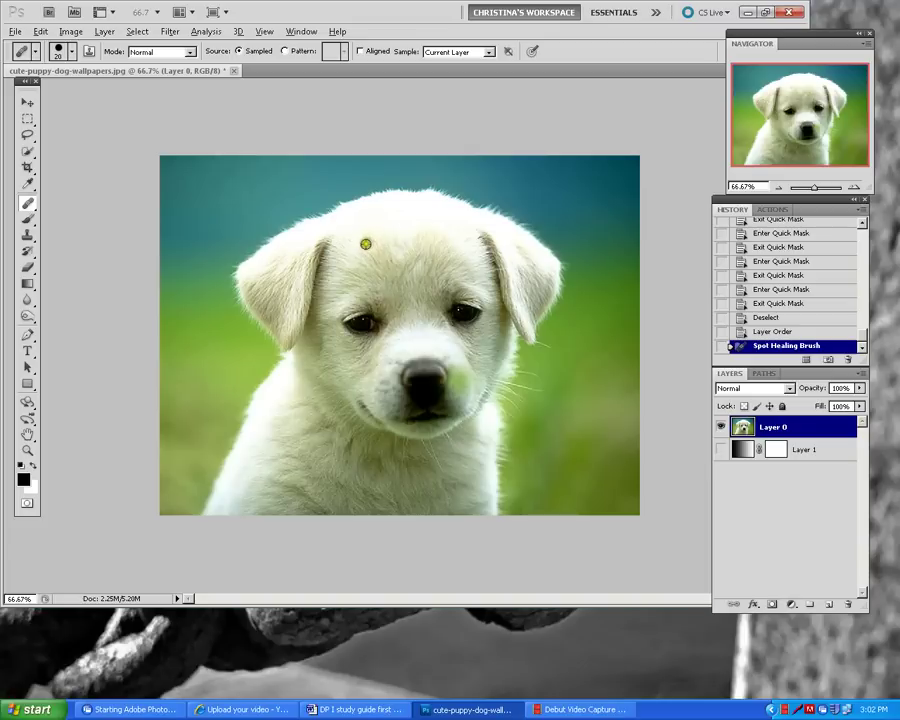
{"action": "left_click", "coordinate": [387, 226], "text": "alt"}
{"action": "mouse_move", "coordinate": [383, 229]}
{"action": "left_mouse_down"}
{"action": "mouse_move", "coordinate": [364, 239]}
{"action": "mouse_move", "coordinate": [372, 248]}
{"action": "left_mouse_up"}
{"action": "left_click", "coordinate": [382, 261]}
{"action": "left_click", "coordinate": [401, 278]}
{"action": "left_click", "coordinate": [392, 255]}
{"action": "left_click", "coordinate": [370, 271]}
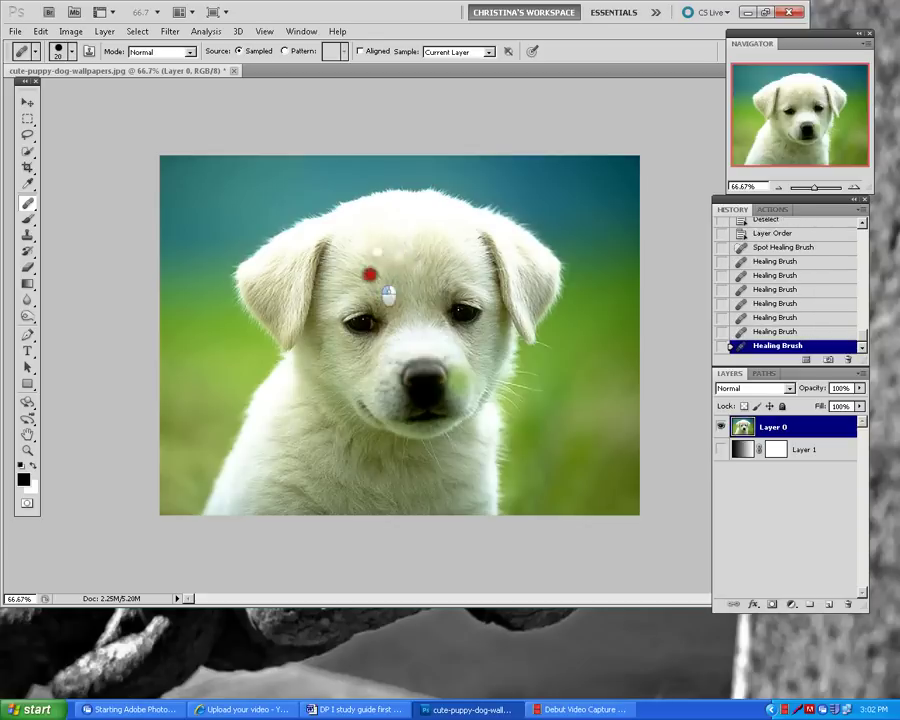
{"action": "left_click", "coordinate": [346, 259]}
{"action": "left_click", "coordinate": [383, 275]}
{"action": "mouse_move", "coordinate": [383, 275]}
{"action": "left_mouse_down"}
{"action": "mouse_move", "coordinate": [398, 245]}
{"action": "mouse_move", "coordinate": [428, 249]}
{"action": "left_mouse_up"}
{"action": "left_click", "coordinate": [412, 270]}
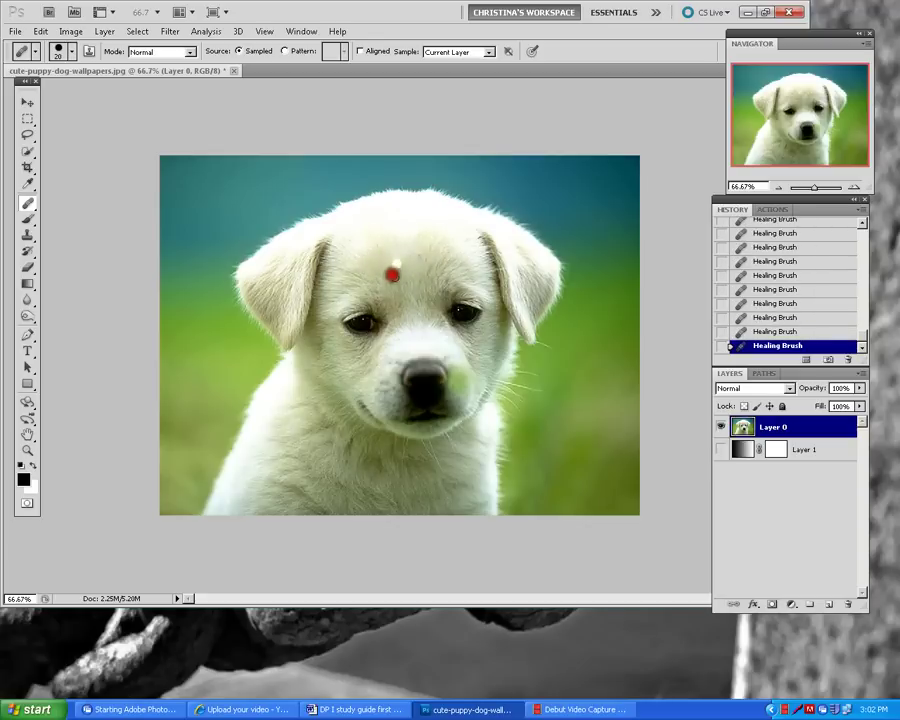
{"action": "left_click", "coordinate": [380, 287]}
{"action": "mouse_move", "coordinate": [405, 307]}
{"action": "left_mouse_down"}
{"action": "mouse_move", "coordinate": [405, 272]}
{"action": "mouse_move", "coordinate": [426, 261]}
{"action": "mouse_move", "coordinate": [346, 258]}
{"action": "mouse_move", "coordinate": [418, 245]}
{"action": "mouse_move", "coordinate": [463, 258]}
{"action": "mouse_move", "coordinate": [421, 238]}
{"action": "mouse_move", "coordinate": [408, 247]}
{"action": "mouse_move", "coordinate": [394, 233]}
{"action": "mouse_move", "coordinate": [336, 262]}
{"action": "mouse_move", "coordinate": [341, 237]}
{"action": "mouse_move", "coordinate": [401, 267]}
{"action": "mouse_move", "coordinate": [434, 246]}
{"action": "mouse_move", "coordinate": [443, 253]}
{"action": "mouse_move", "coordinate": [353, 235]}
{"action": "mouse_move", "coordinate": [449, 249]}
{"action": "mouse_move", "coordinate": [400, 249]}
{"action": "left_mouse_up"}
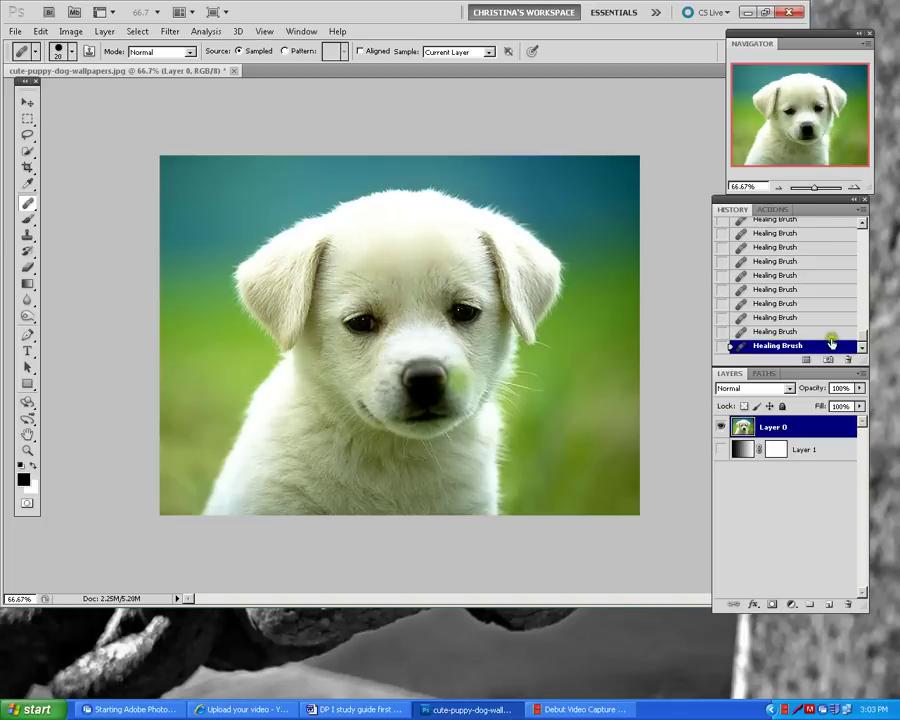
{"action": "left_click_drag", "start_coordinate": [858, 336], "coordinate": [862, 286]}
{"action": "left_click", "coordinate": [800, 305]}
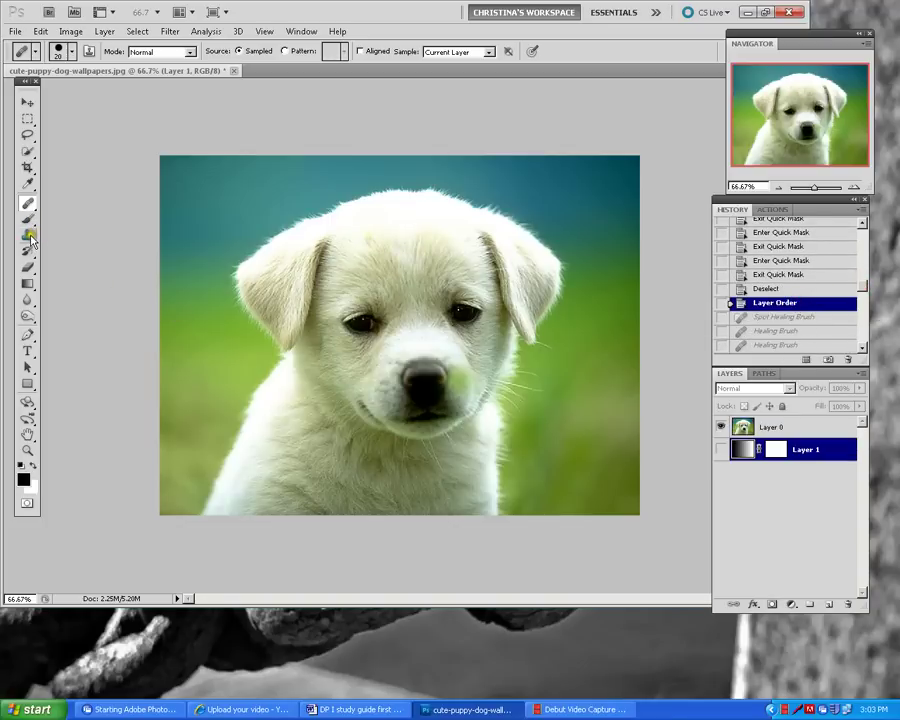
Switch to the Word study guide and read through question 23 on activating and using the Clone Tool
{"action": "left_click", "coordinate": [370, 706]}
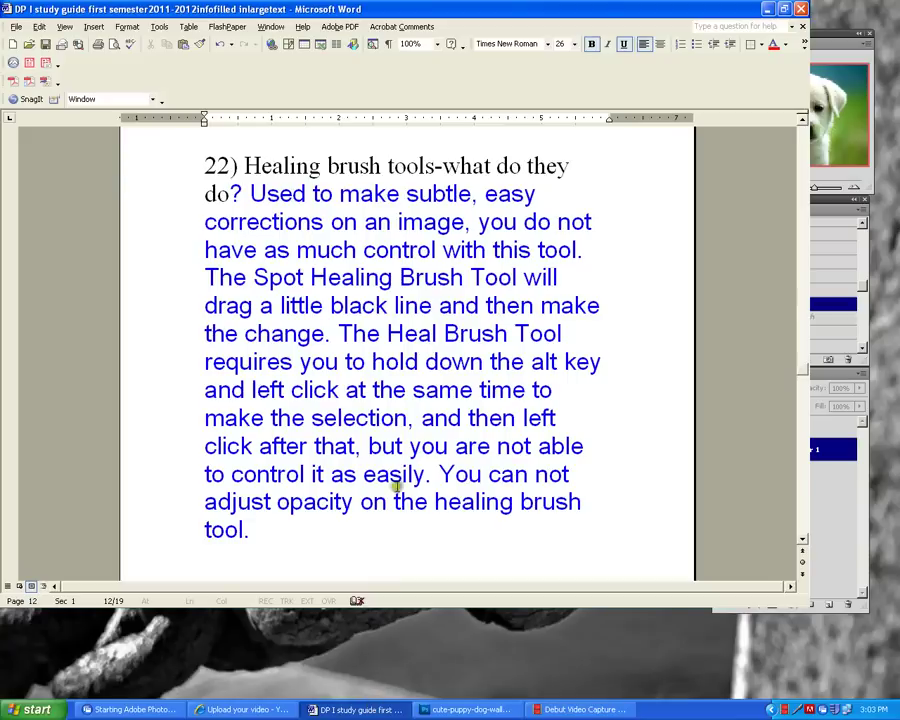
{"action": "scroll", "coordinate": [400, 480], "scroll_direction": "down", "scroll_amount": 1}
{"action": "scroll", "coordinate": [410, 461], "scroll_direction": "down", "scroll_amount": 5}
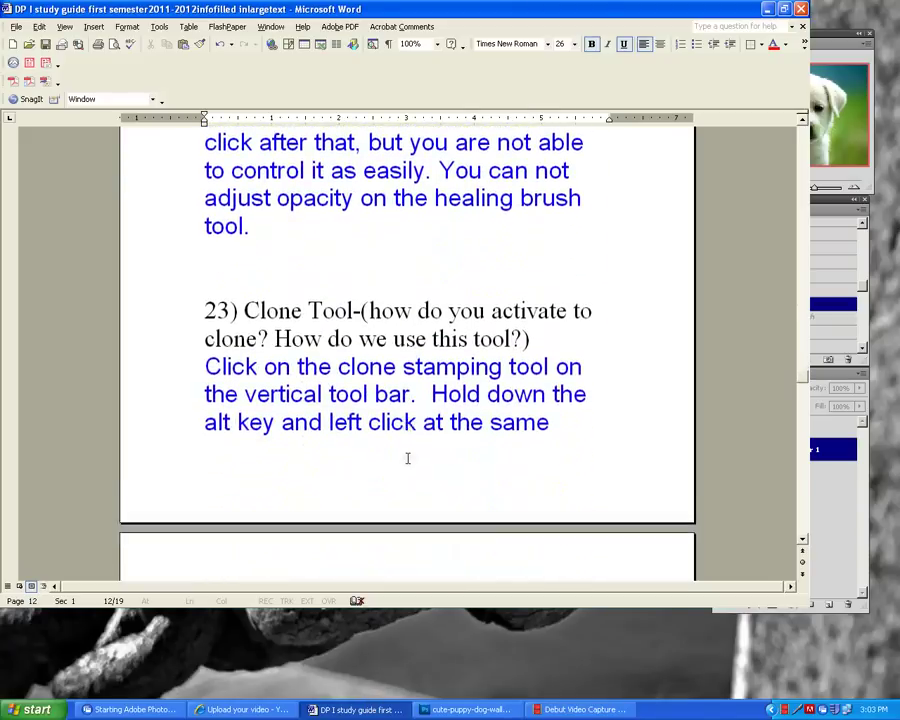
{"action": "scroll", "coordinate": [407, 456], "scroll_direction": "down", "scroll_amount": 2}
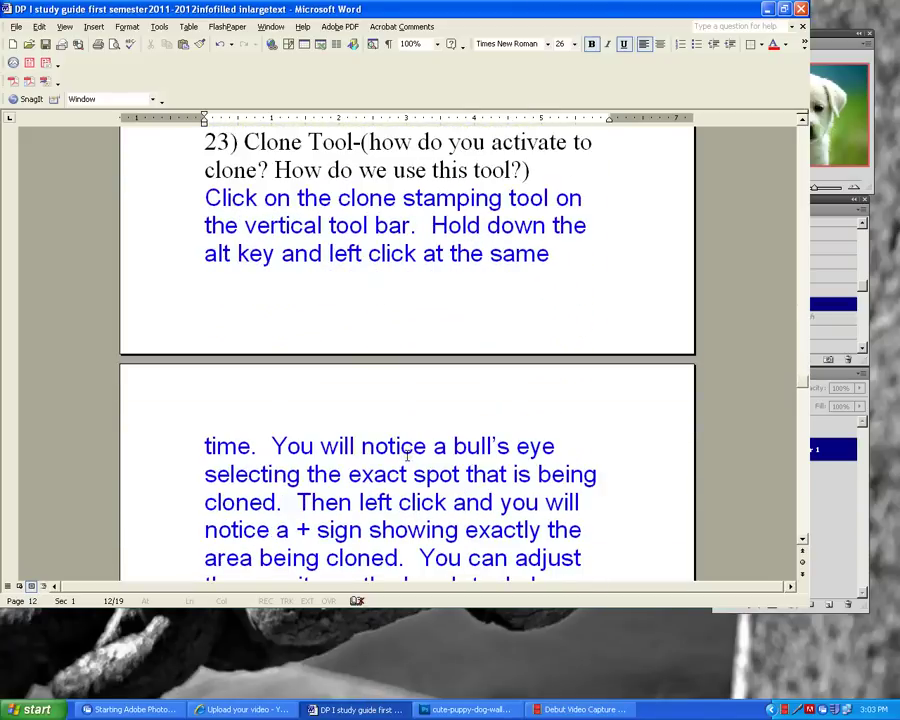
{"action": "scroll", "coordinate": [407, 456], "scroll_direction": "up", "scroll_amount": 1}
{"action": "scroll", "coordinate": [407, 456], "scroll_direction": "up", "scroll_amount": 1}
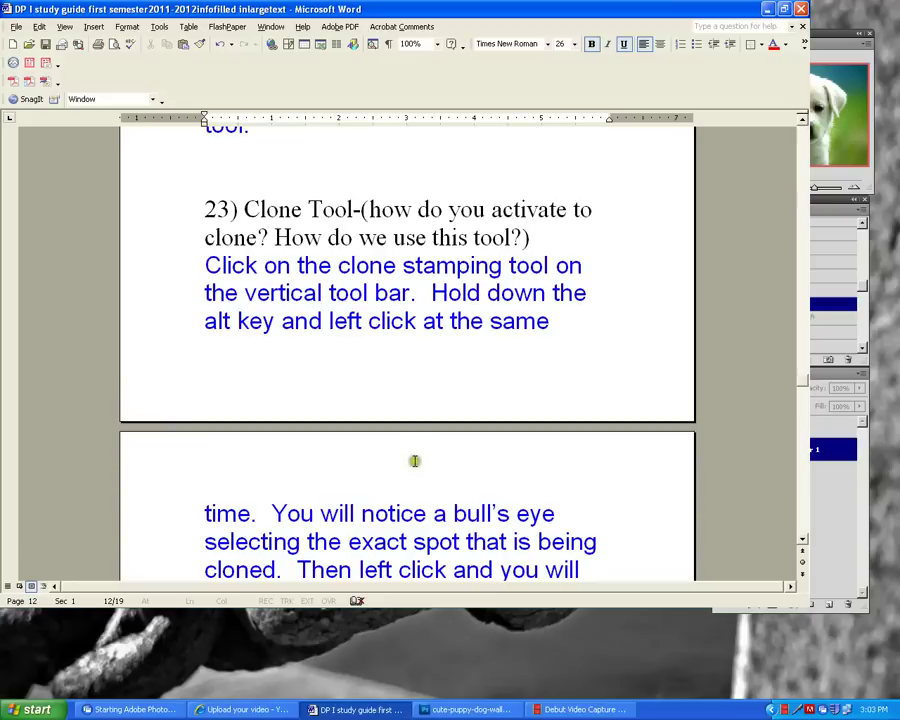
{"action": "scroll", "coordinate": [414, 461], "scroll_direction": "down", "scroll_amount": 1}
{"action": "scroll", "coordinate": [422, 474], "scroll_direction": "down", "scroll_amount": 1}
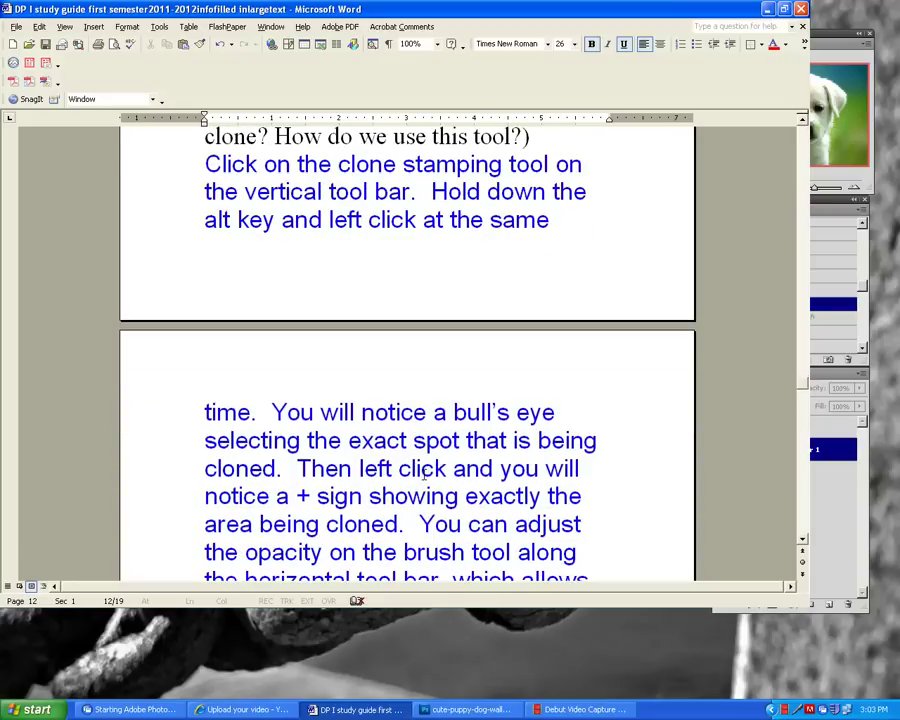
{"action": "scroll", "coordinate": [430, 500], "scroll_direction": "down", "scroll_amount": 1}
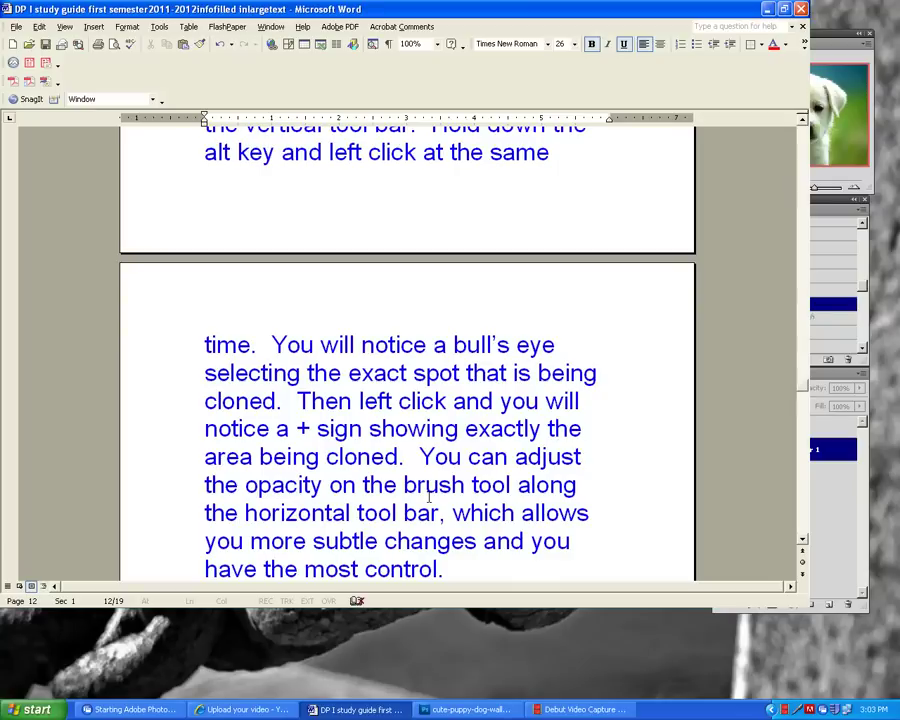
{"action": "scroll", "coordinate": [423, 495], "scroll_direction": "down", "scroll_amount": 1}
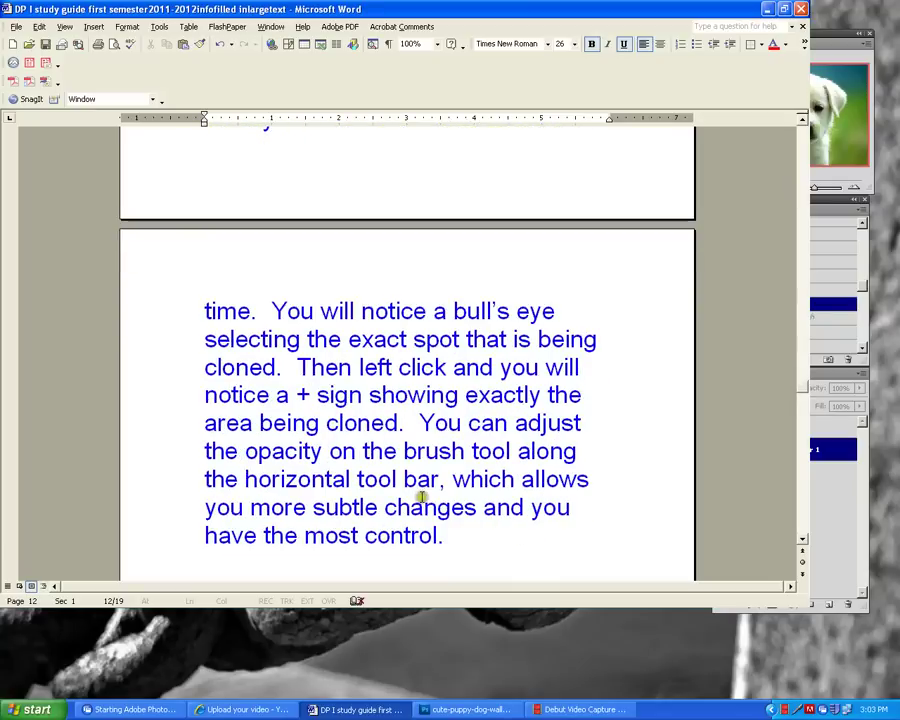
{"action": "scroll", "coordinate": [425, 505], "scroll_direction": "down", "scroll_amount": 1}
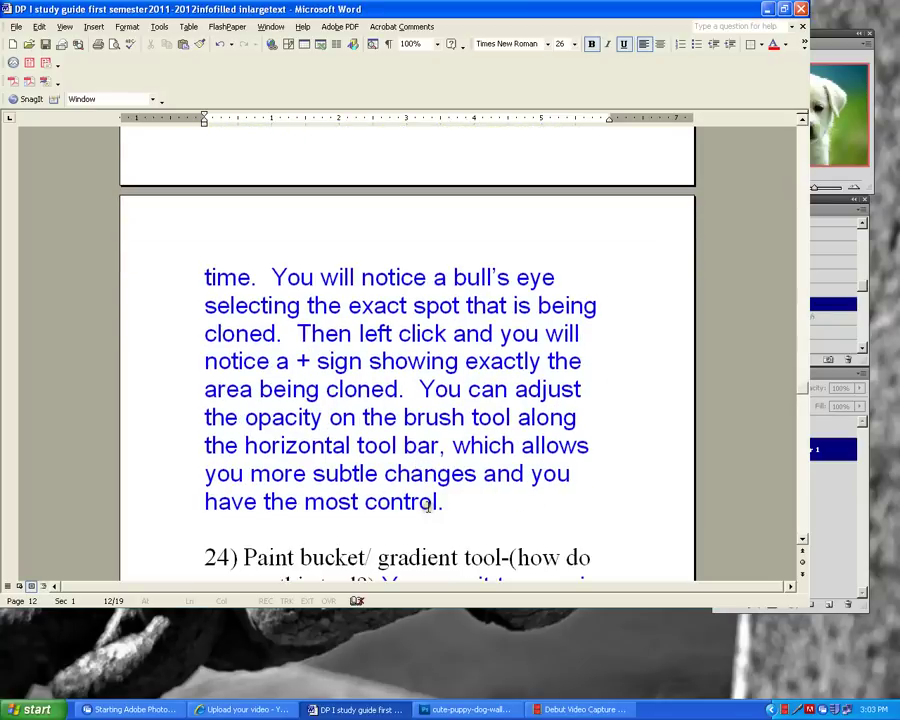
{"action": "scroll", "coordinate": [428, 508], "scroll_direction": "down", "scroll_amount": 1}
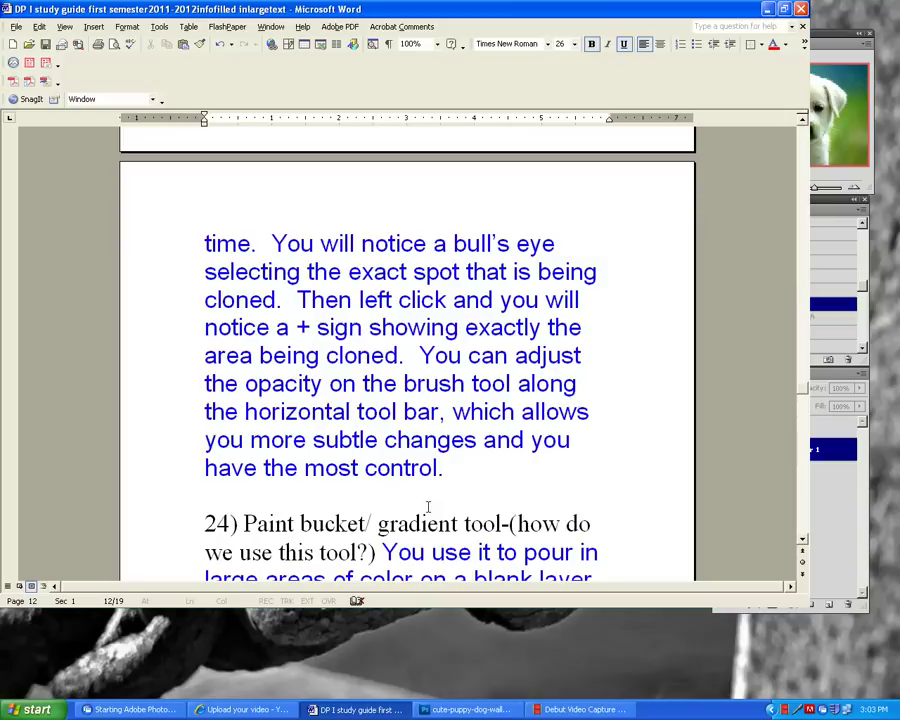
Switch to Photoshop, activate the Clone Stamp tool, and make Layer 0 the active layer
{"action": "left_click", "coordinate": [470, 709]}
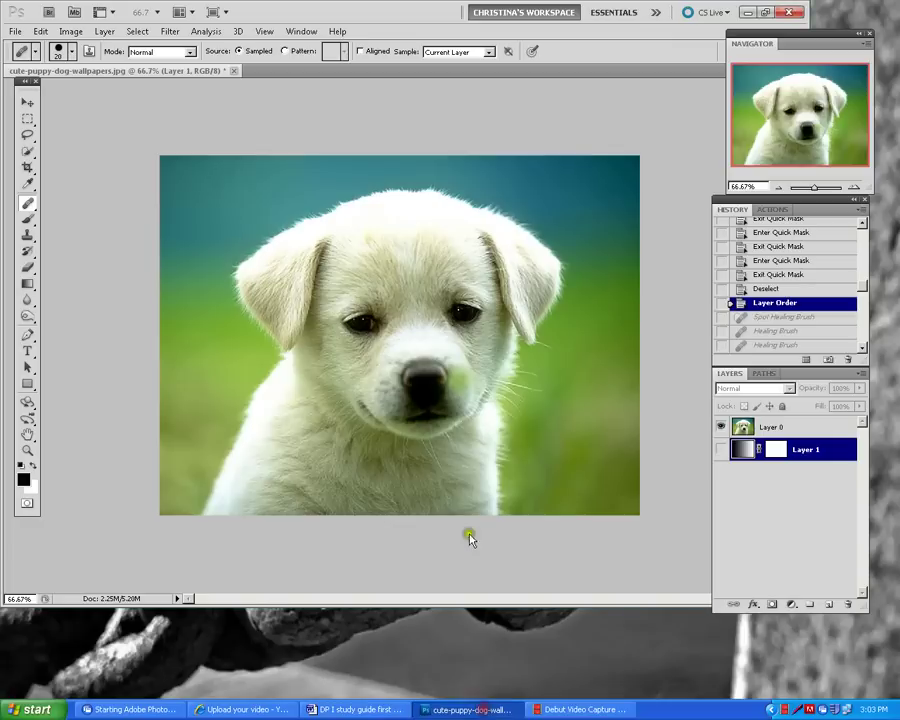
{"action": "left_click", "coordinate": [27, 235]}
{"action": "left_click", "coordinate": [69, 237]}
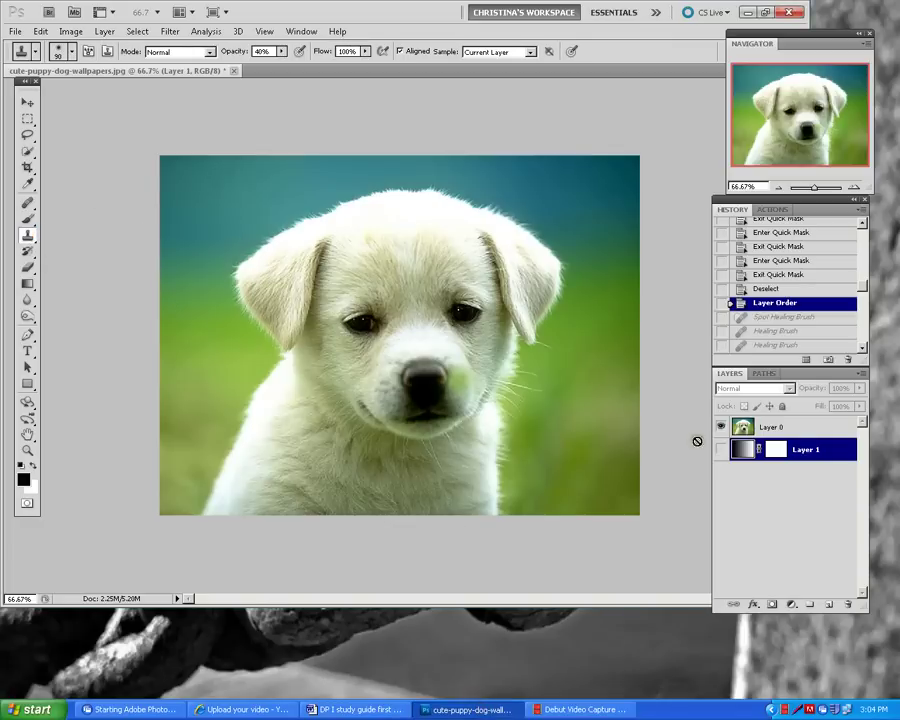
{"action": "left_click", "coordinate": [797, 429]}
{"action": "left_click", "coordinate": [800, 427]}
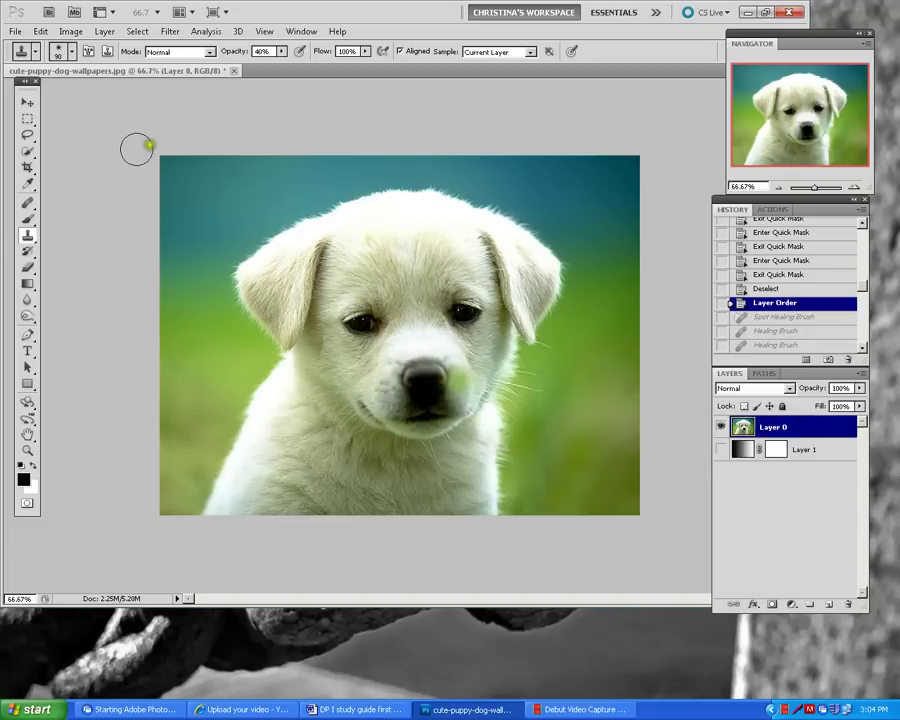
Set the Clone Stamp opacity to 49% and reduce its brush size to 40
{"action": "left_click", "coordinate": [282, 53]}
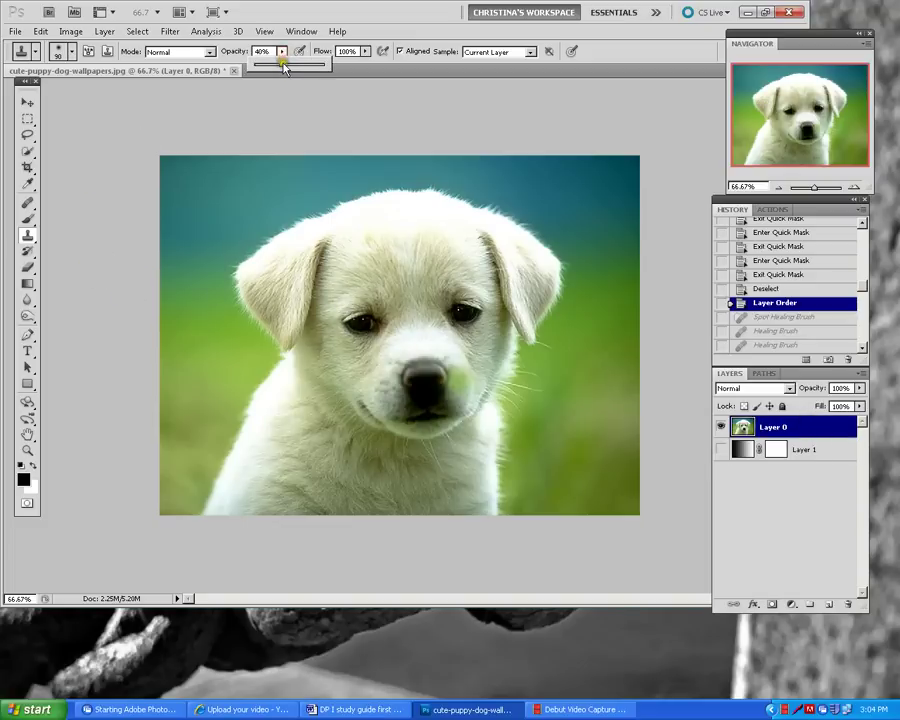
{"action": "left_click_drag", "start_coordinate": [289, 66], "coordinate": [288, 64]}
{"action": "key", "text": "bracketleft"}
{"action": "key", "text": "bracketleft"}
{"action": "key", "text": "bracketleft"}
{"action": "key", "text": "bracketleft"}
{"action": "key", "text": "bracketleft"}
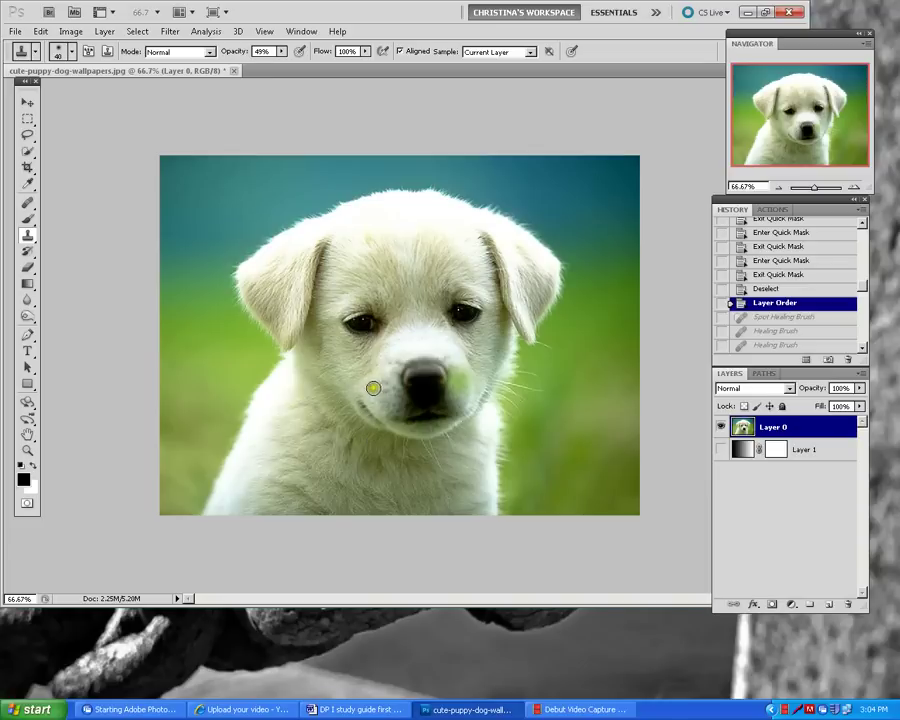
Cover the green spot beside the puppy's nose on Layer 0 by cloning nearby white fur with repeated Clone Stamp dabs
{"action": "left_click", "coordinate": [458, 366]}
{"action": "left_click", "coordinate": [457, 364]}
{"action": "left_click", "coordinate": [456, 362]}
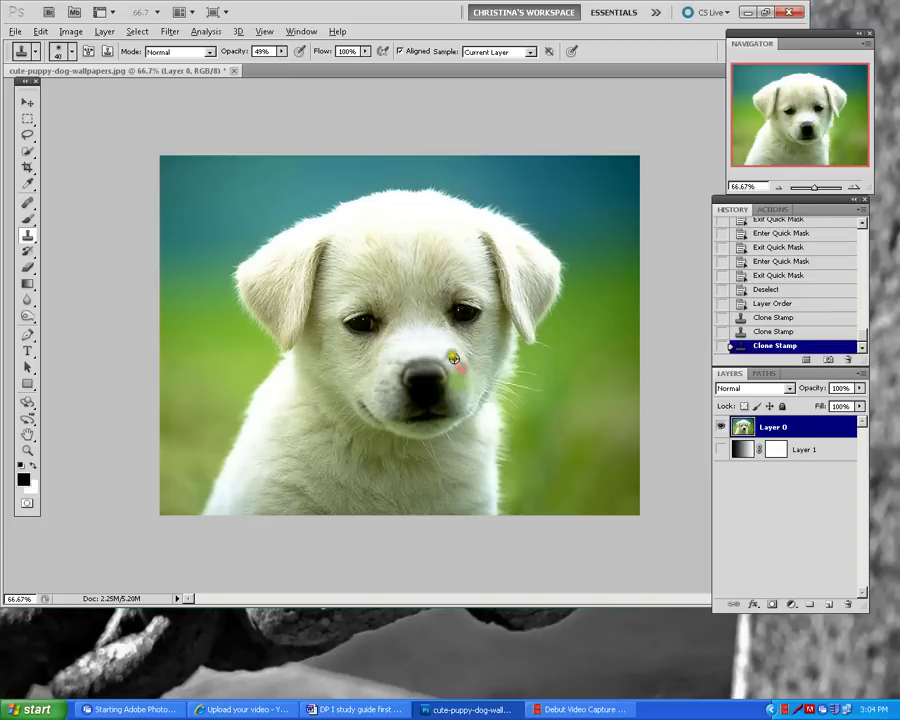
{"action": "left_click", "coordinate": [456, 362]}
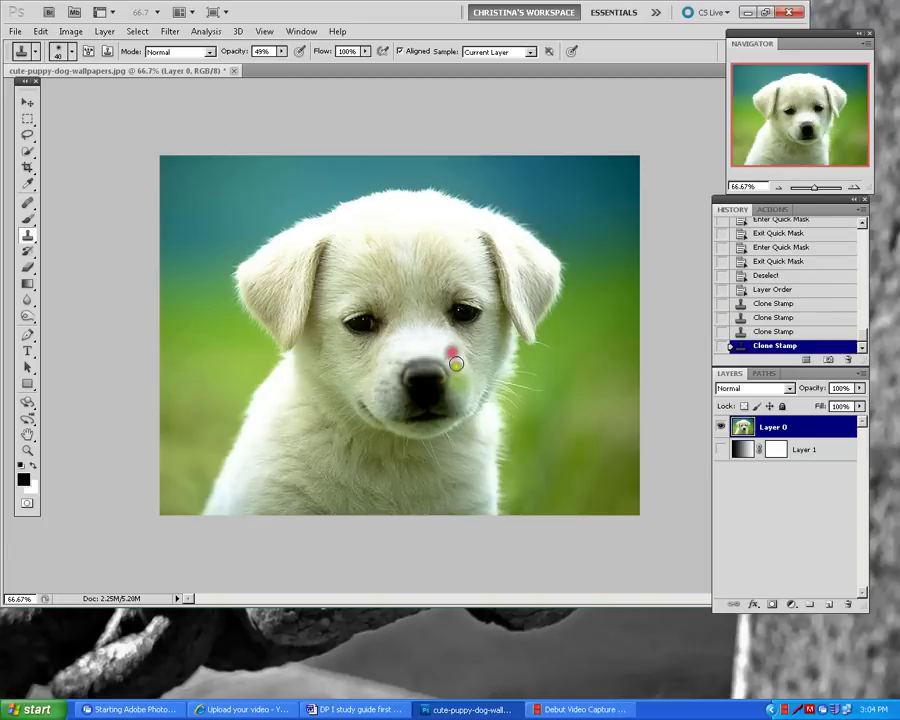
{"action": "left_click", "coordinate": [462, 372]}
{"action": "left_click", "coordinate": [460, 408]}
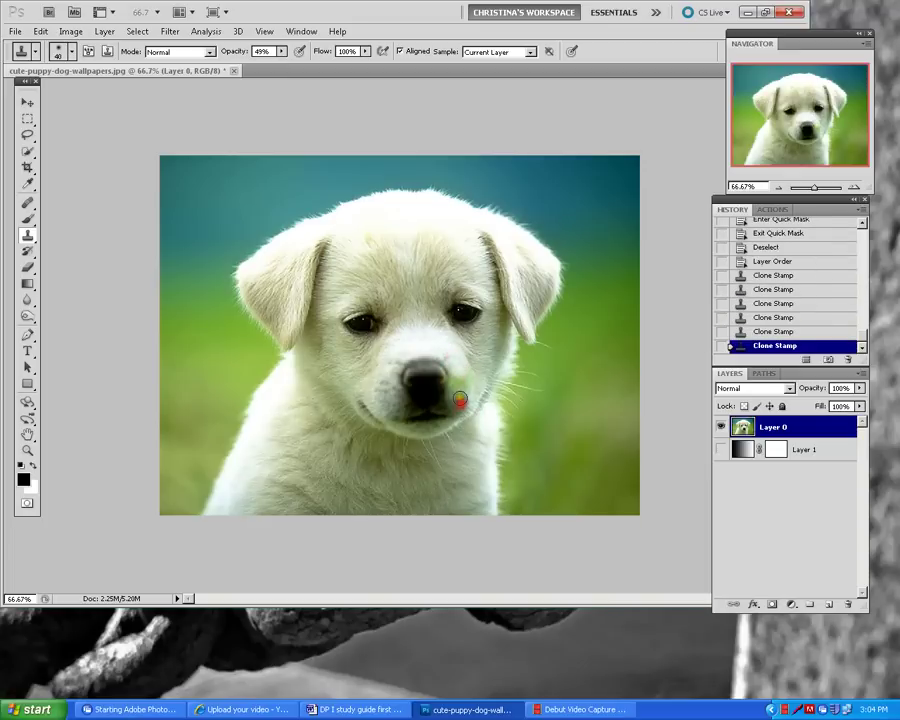
{"action": "left_click", "coordinate": [456, 390]}
{"action": "left_click", "coordinate": [462, 401]}
{"action": "left_click", "coordinate": [458, 396]}
{"action": "left_click", "coordinate": [458, 400]}
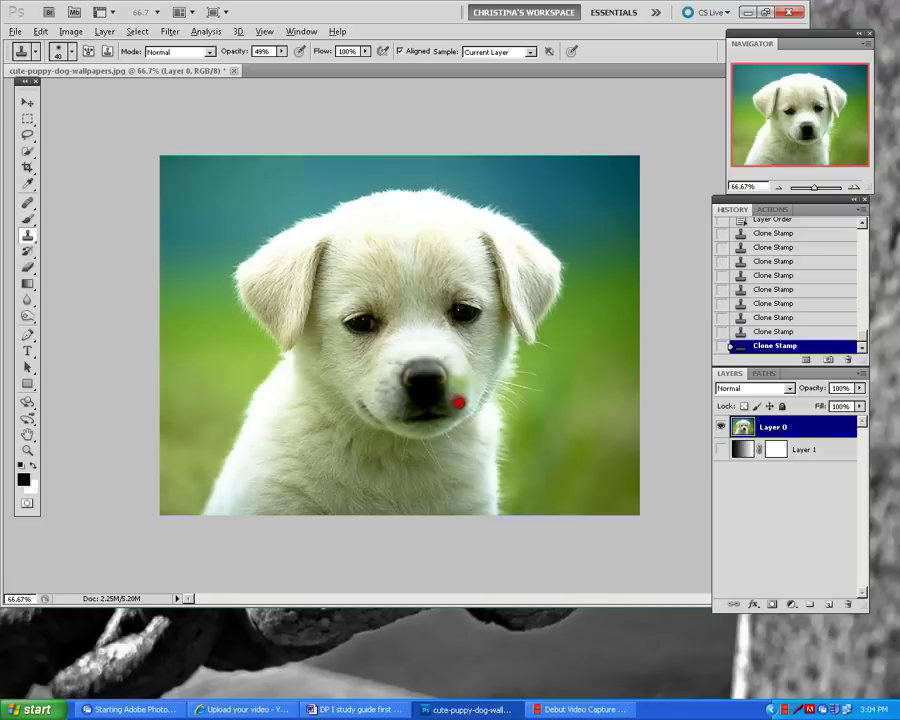
{"action": "left_click", "coordinate": [468, 393]}
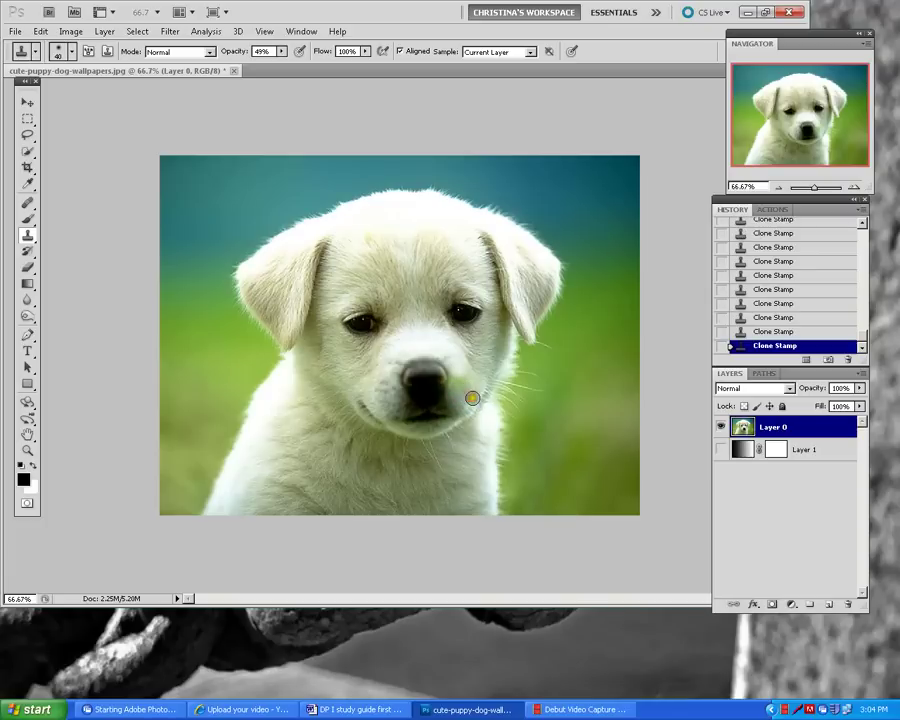
{"action": "left_click", "coordinate": [460, 384]}
{"action": "mouse_move", "coordinate": [459, 369]}
{"action": "left_mouse_down"}
{"action": "mouse_move", "coordinate": [462, 392]}
{"action": "mouse_move", "coordinate": [458, 360]}
{"action": "mouse_move", "coordinate": [462, 378]}
{"action": "mouse_move", "coordinate": [456, 374]}
{"action": "left_mouse_up"}
Add a new layer and paint a short black Brush stroke of size 10 on the blue background above the puppy's ear
{"action": "left_click", "coordinate": [829, 604]}
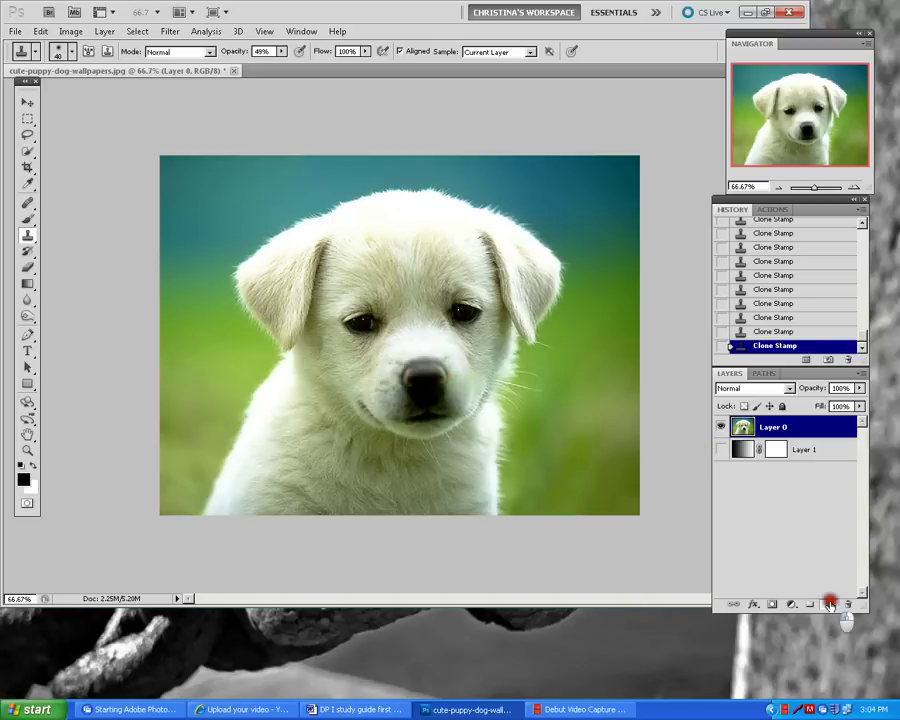
{"action": "left_click", "coordinate": [26, 218]}
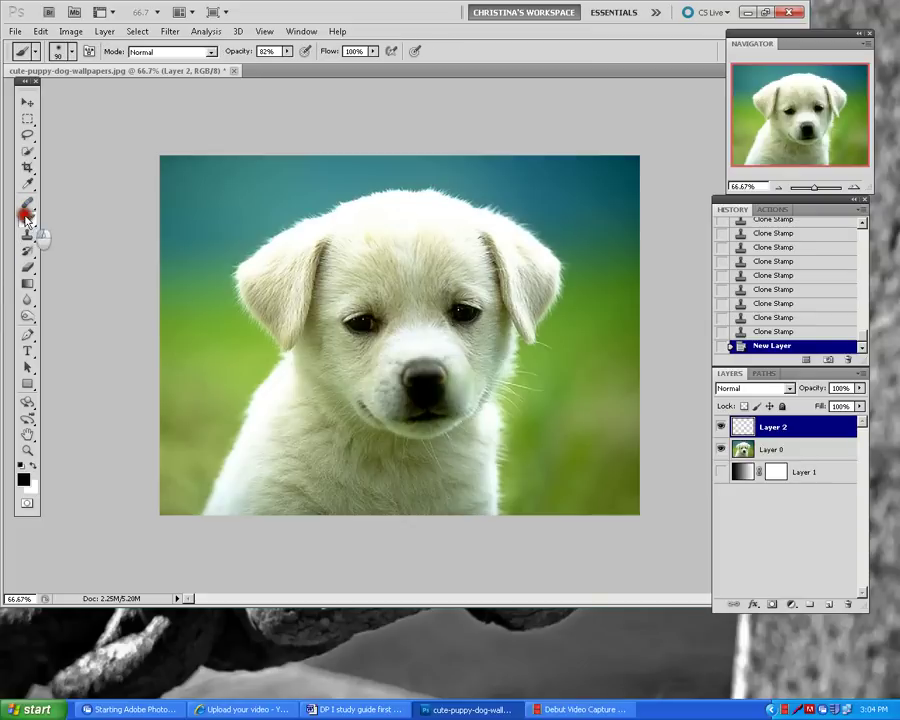
{"action": "key", "text": "bracketleft"}
{"action": "key", "text": "bracketleft"}
{"action": "key", "text": "bracketleft"}
{"action": "key", "text": "bracketleft"}
{"action": "key", "text": "bracketleft"}
{"action": "key", "text": "bracketleft"}
{"action": "key", "text": "bracketleft"}
{"action": "key", "text": "bracketleft"}
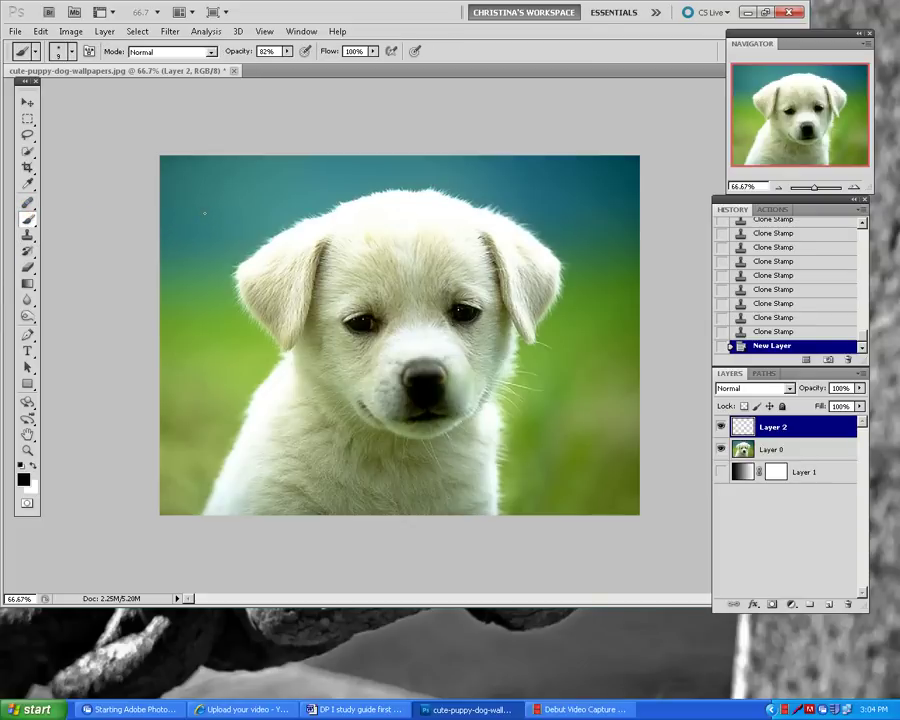
{"action": "left_click_drag", "start_coordinate": [206, 213], "coordinate": [276, 202]}
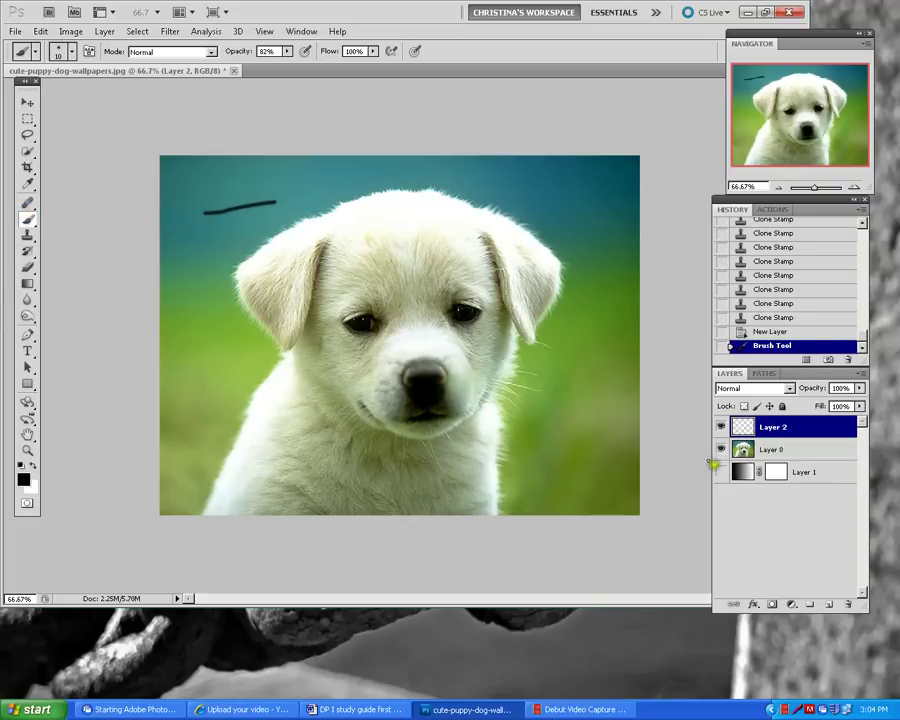
Try to cover the black stroke with Clone Stamp dabs, first with Layer 0 active and again with Layer 2 active
{"action": "left_click", "coordinate": [750, 449]}
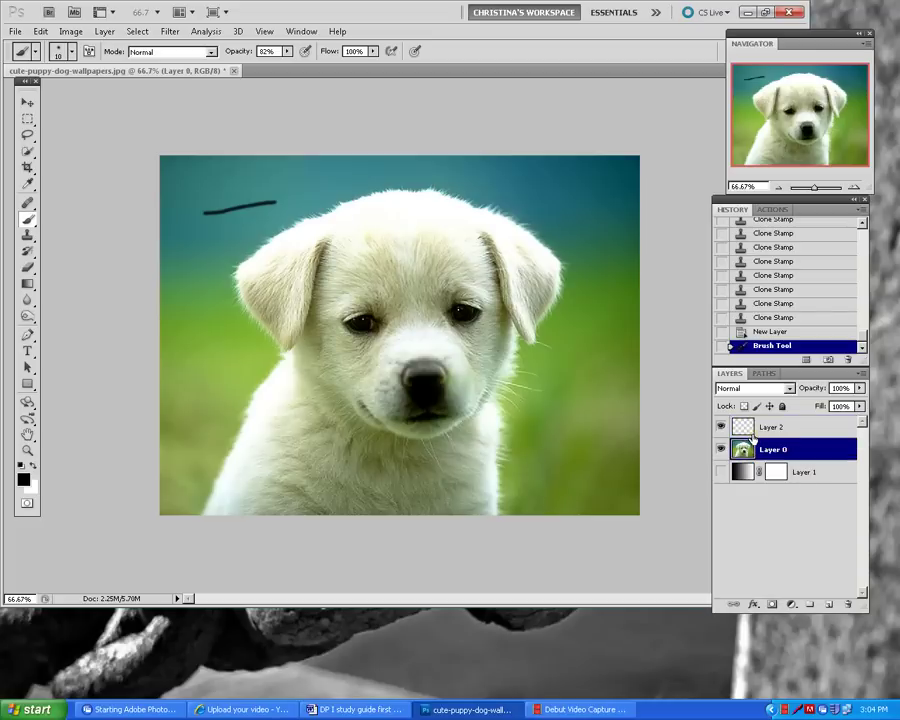
{"action": "left_click", "coordinate": [26, 235]}
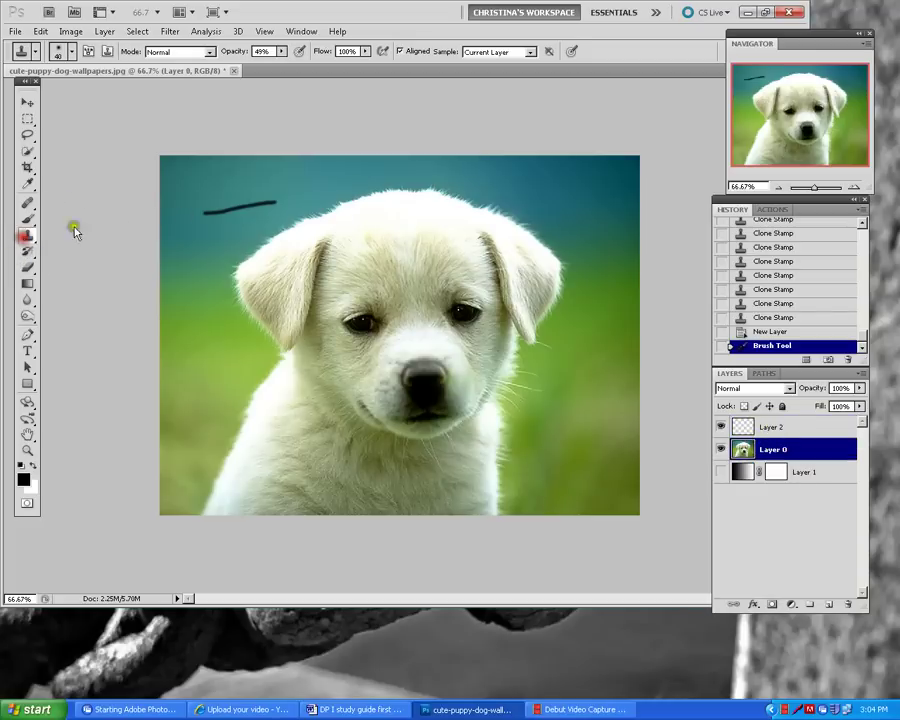
{"action": "left_click", "coordinate": [204, 207]}
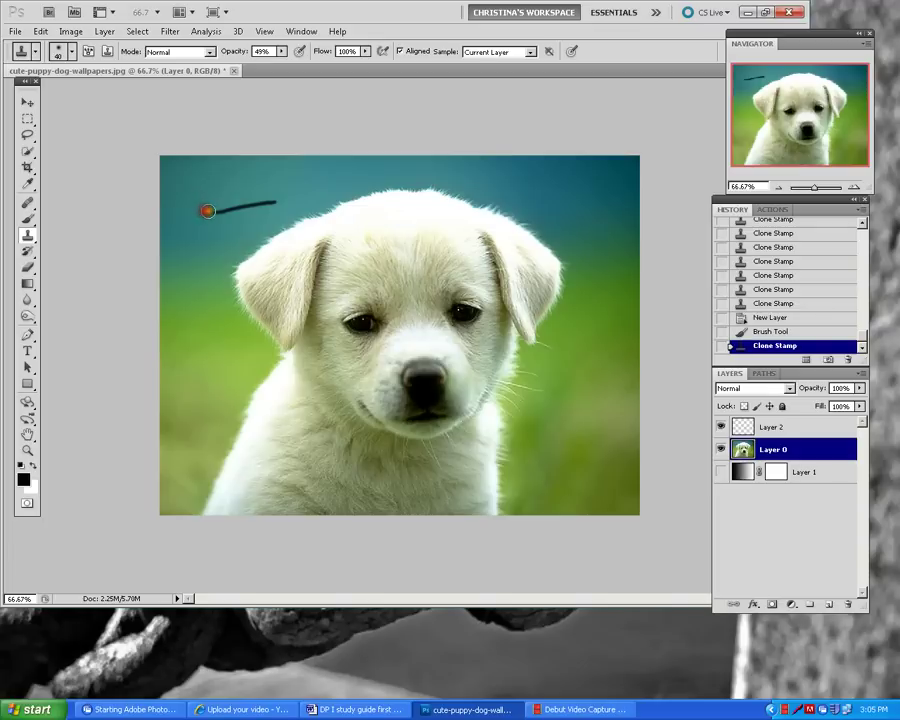
{"action": "left_click", "coordinate": [206, 209]}
{"action": "left_click", "coordinate": [205, 208]}
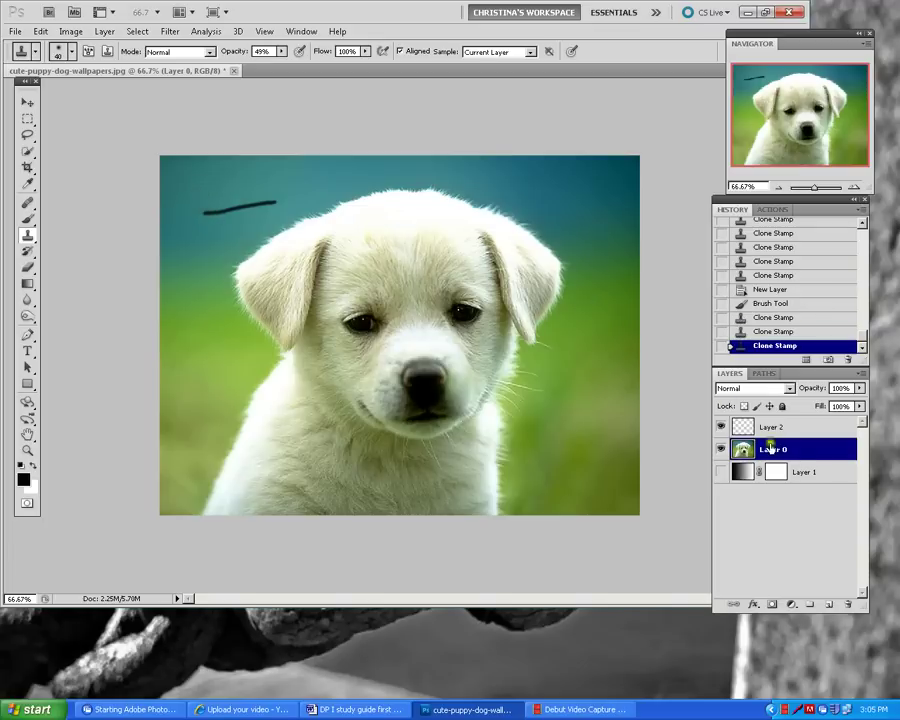
{"action": "left_click", "coordinate": [790, 427]}
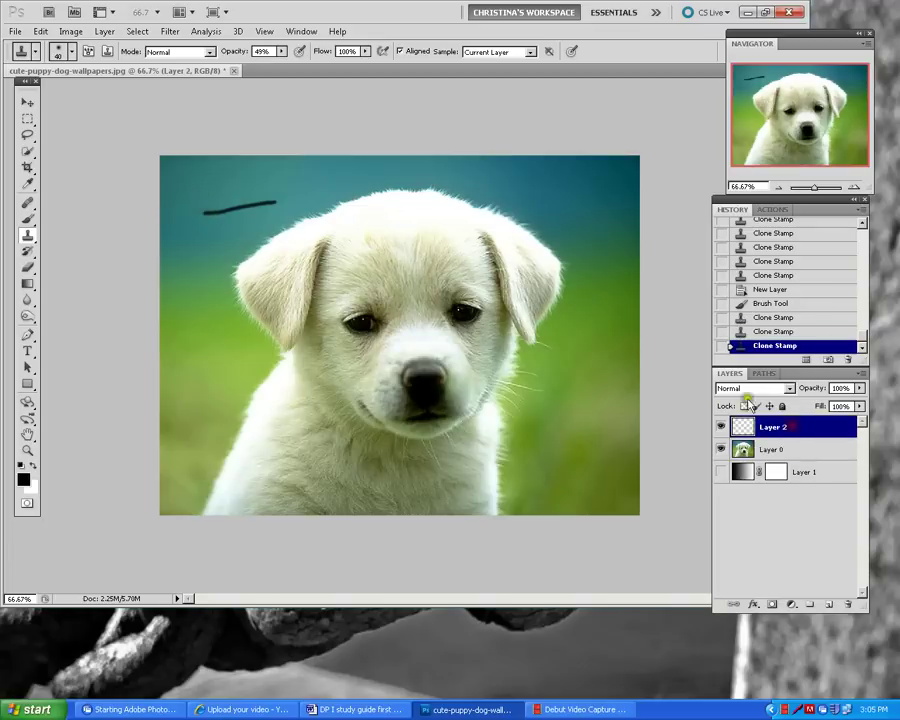
{"action": "left_click", "coordinate": [208, 207]}
{"action": "left_click", "coordinate": [204, 213]}
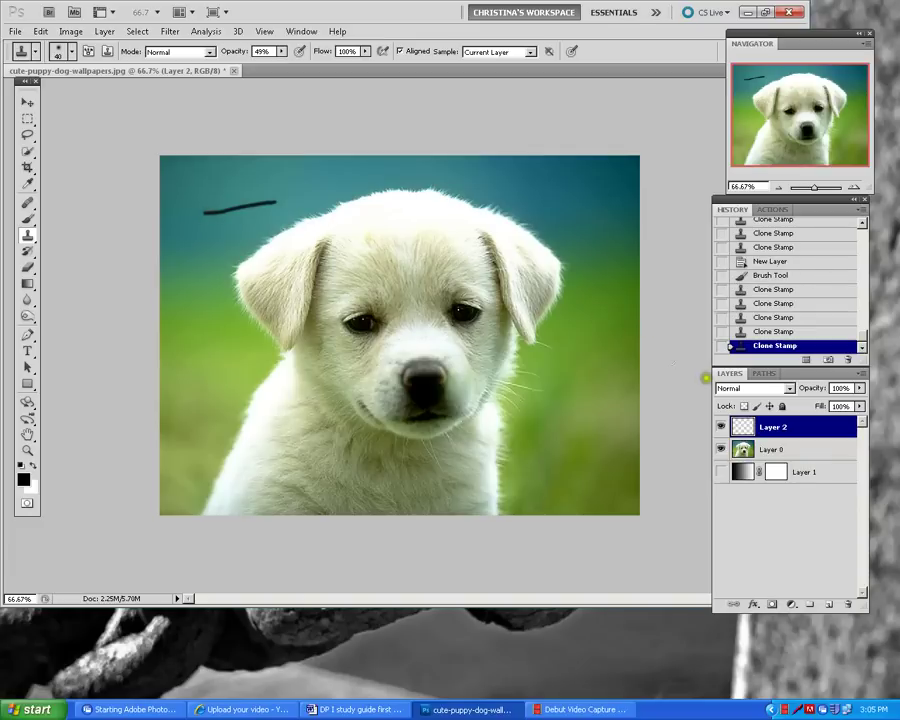
Merge Layer 2 and Layer 0 into a single layer
{"action": "left_click", "coordinate": [806, 450], "text": "shift"}
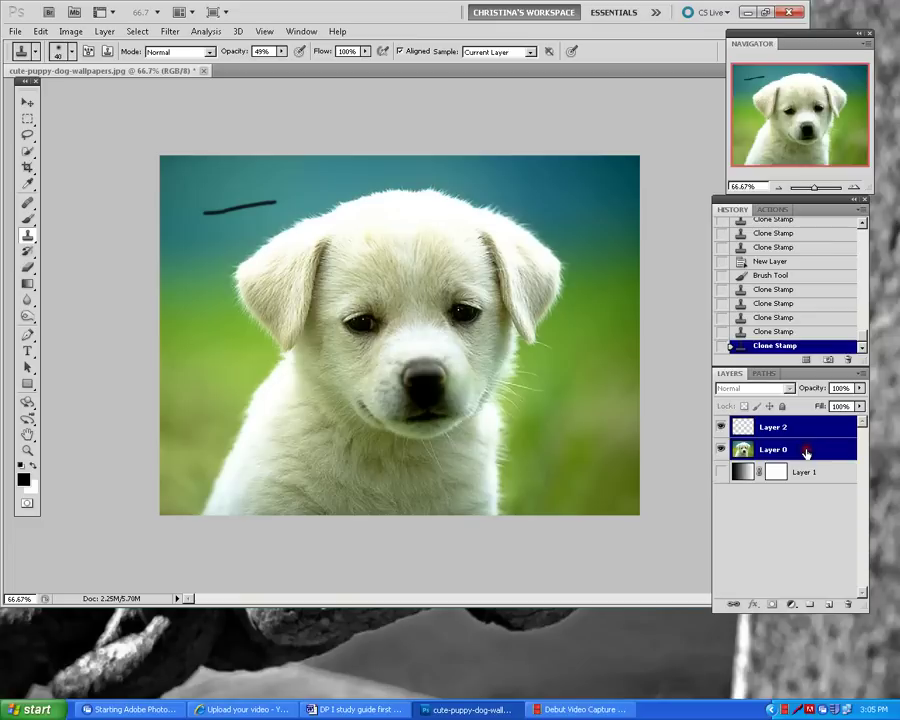
{"action": "right_click", "coordinate": [806, 450]}
{"action": "left_click", "coordinate": [763, 415]}
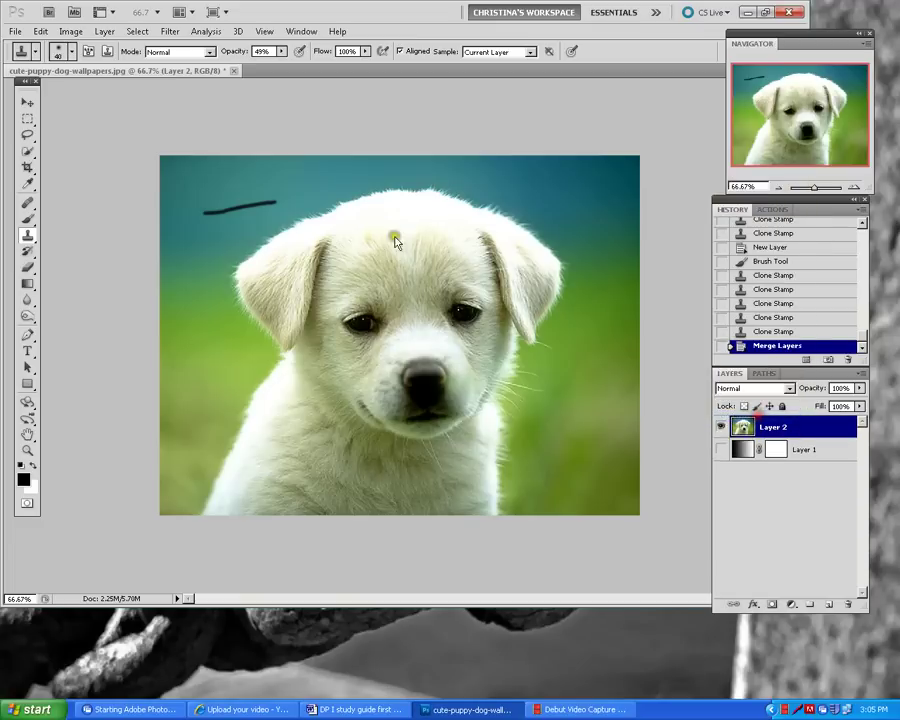
Remove the black stroke from the merged layer by cloning the surrounding blue background over it with the Clone Stamp
{"action": "left_click", "coordinate": [207, 211]}
{"action": "left_click", "coordinate": [206, 210]}
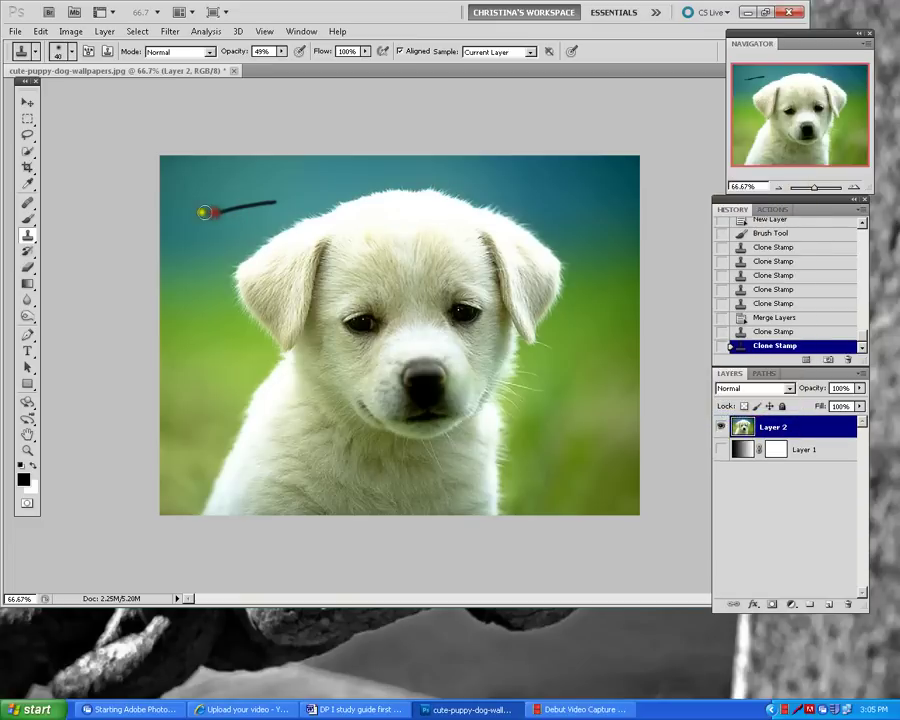
{"action": "left_click", "coordinate": [206, 210]}
{"action": "left_click", "coordinate": [211, 212]}
{"action": "left_click", "coordinate": [205, 209]}
{"action": "left_click", "coordinate": [209, 209]}
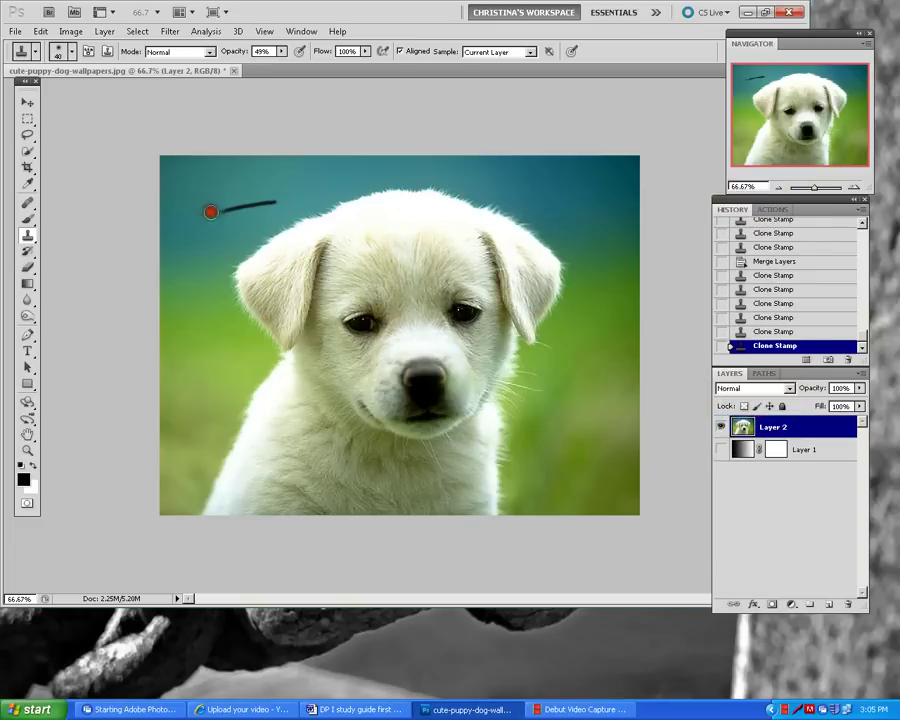
{"action": "left_click", "coordinate": [217, 207]}
{"action": "left_click", "coordinate": [203, 225]}
{"action": "left_click", "coordinate": [208, 209]}
{"action": "left_click", "coordinate": [215, 211]}
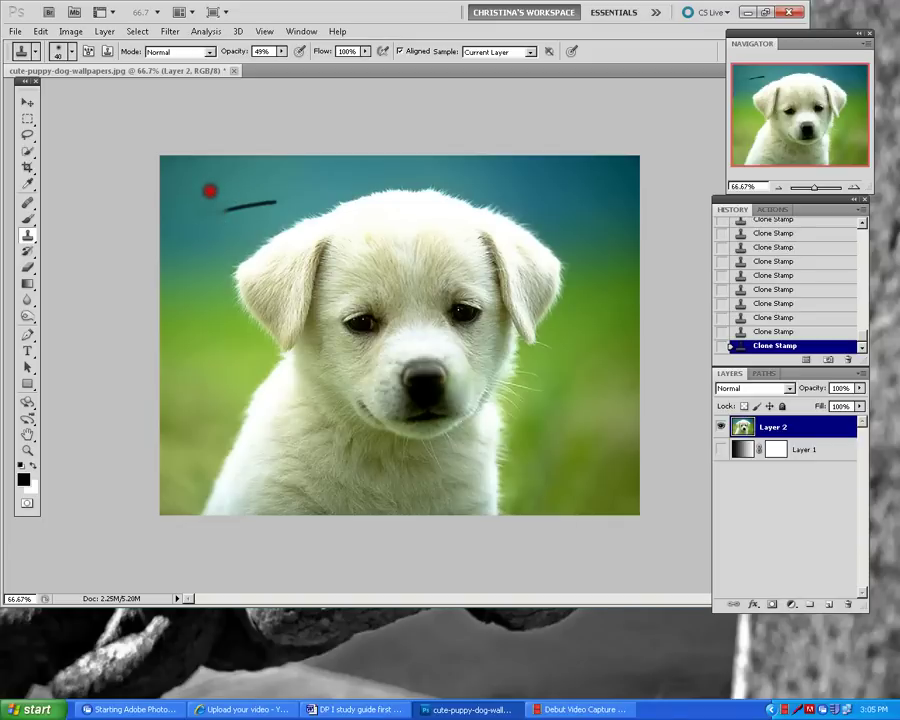
{"action": "left_click", "coordinate": [203, 216]}
{"action": "mouse_move", "coordinate": [210, 215]}
{"action": "left_mouse_down"}
{"action": "mouse_move", "coordinate": [217, 203]}
{"action": "mouse_move", "coordinate": [240, 212]}
{"action": "mouse_move", "coordinate": [231, 191]}
{"action": "mouse_move", "coordinate": [282, 202]}
{"action": "mouse_move", "coordinate": [267, 199]}
{"action": "mouse_move", "coordinate": [271, 185]}
{"action": "mouse_move", "coordinate": [267, 201]}
{"action": "mouse_move", "coordinate": [245, 201]}
{"action": "mouse_move", "coordinate": [243, 191]}
{"action": "mouse_move", "coordinate": [228, 210]}
{"action": "mouse_move", "coordinate": [269, 201]}
{"action": "mouse_move", "coordinate": [231, 193]}
{"action": "mouse_move", "coordinate": [245, 206]}
{"action": "left_mouse_up"}
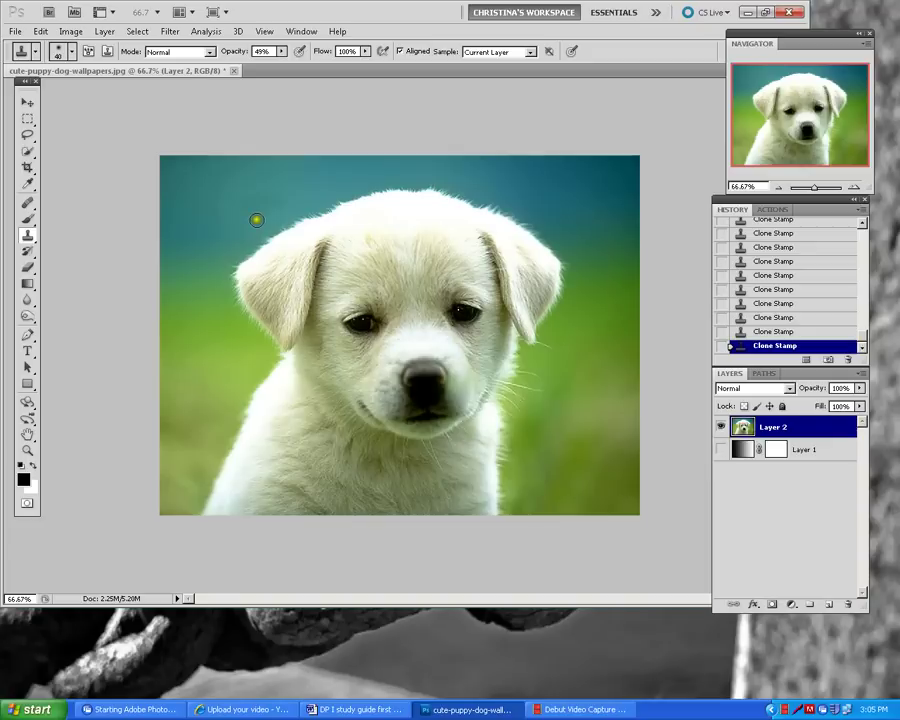
Switch to the Word study guide and read question 24 on using the paint bucket and gradient tool
{"action": "left_click", "coordinate": [366, 712]}
{"action": "scroll", "coordinate": [514, 500], "scroll_direction": "down", "scroll_amount": 3}
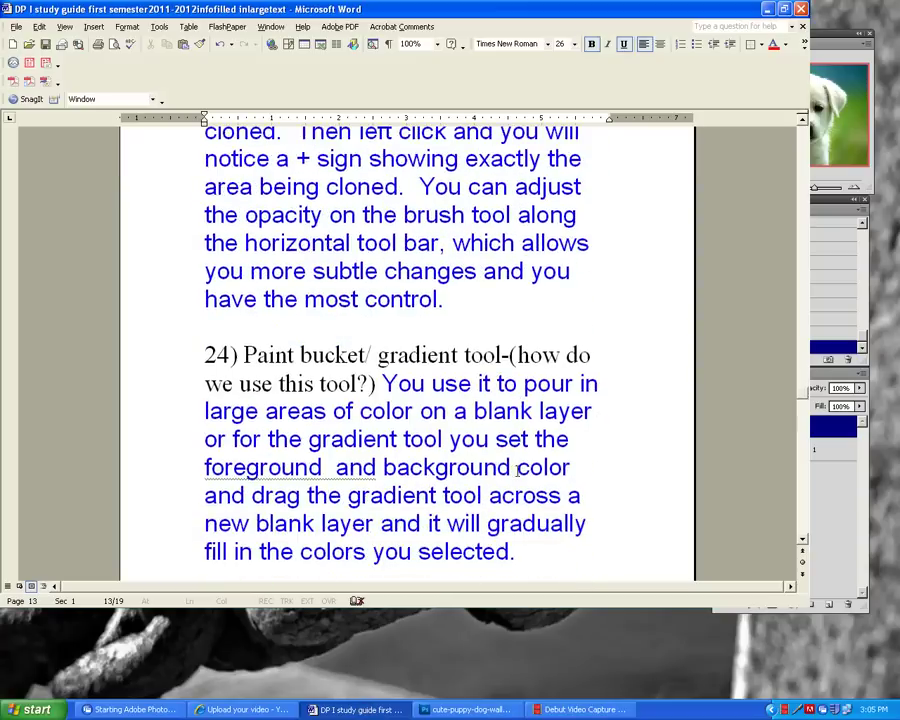
{"action": "scroll", "coordinate": [517, 471], "scroll_direction": "down", "scroll_amount": 2}
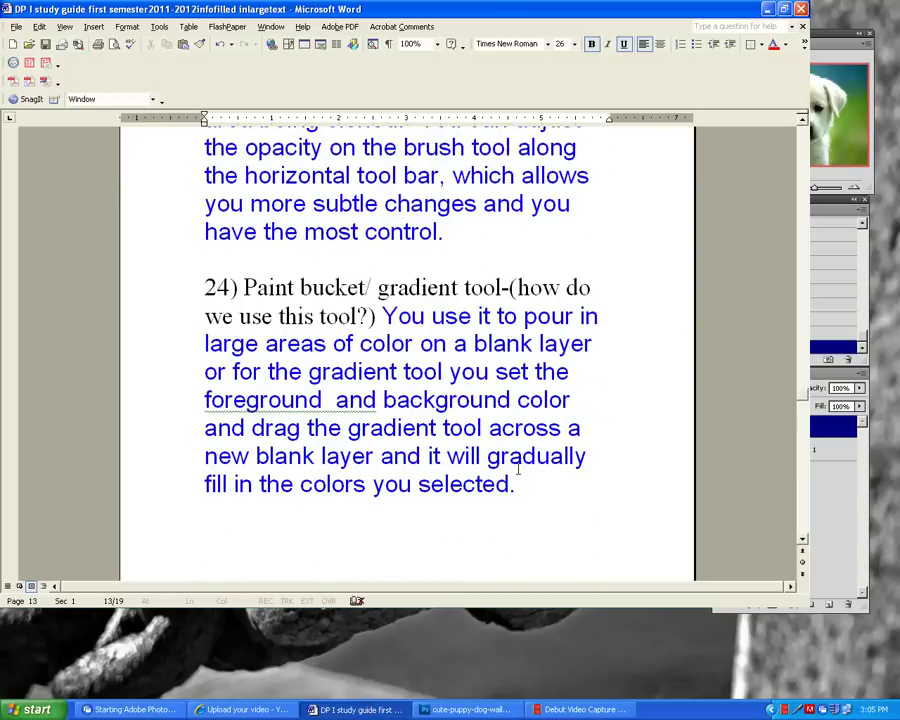
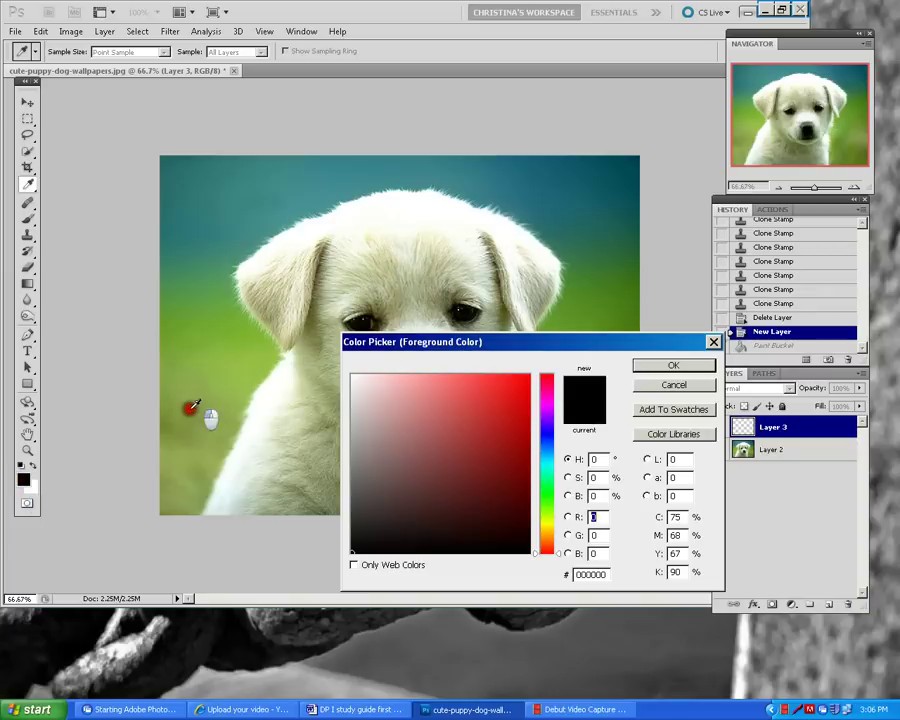
Set the foreground to the green sampled from the photo's grass and the background to teal #1b6371 sampled from its sky
{"action": "left_click", "coordinate": [681, 364]}
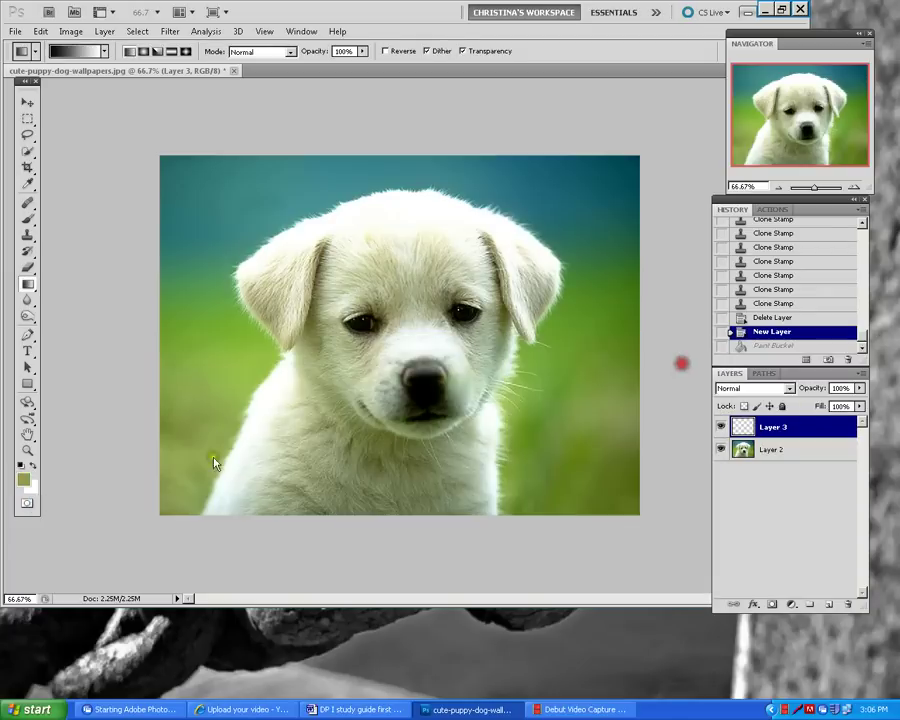
{"action": "left_click", "coordinate": [28, 487]}
{"action": "left_click", "coordinate": [575, 203]}
{"action": "left_click", "coordinate": [663, 366]}
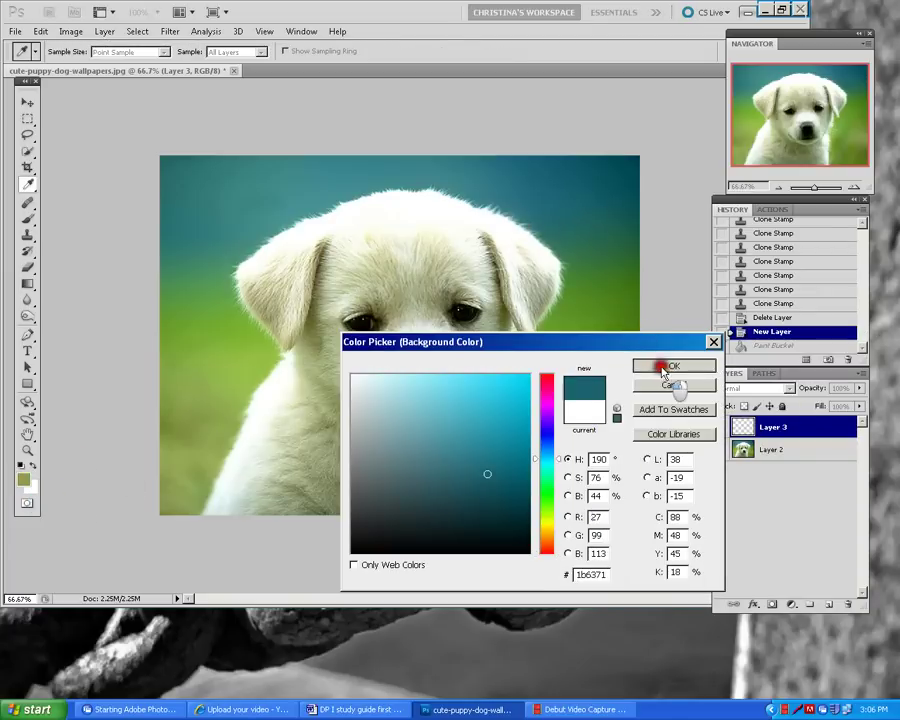
Draw a green-to-teal linear gradient across Layer 3 from its left edge to its right, and revert it through the history
{"action": "key", "text": "g"}
{"action": "left_click_drag", "start_coordinate": [151, 331], "coordinate": [674, 354]}
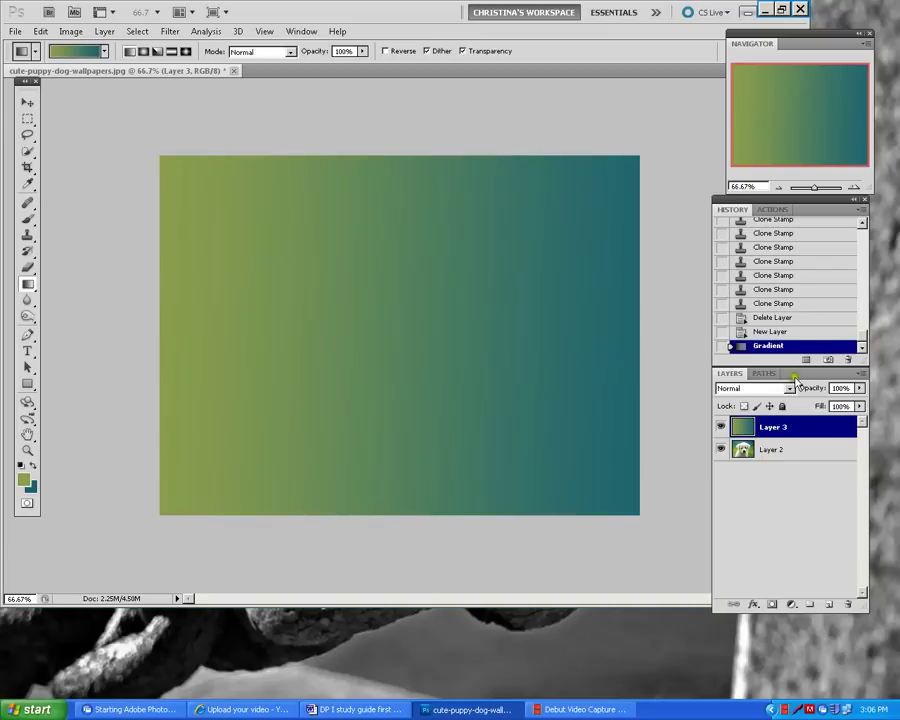
{"action": "left_click", "coordinate": [786, 333]}
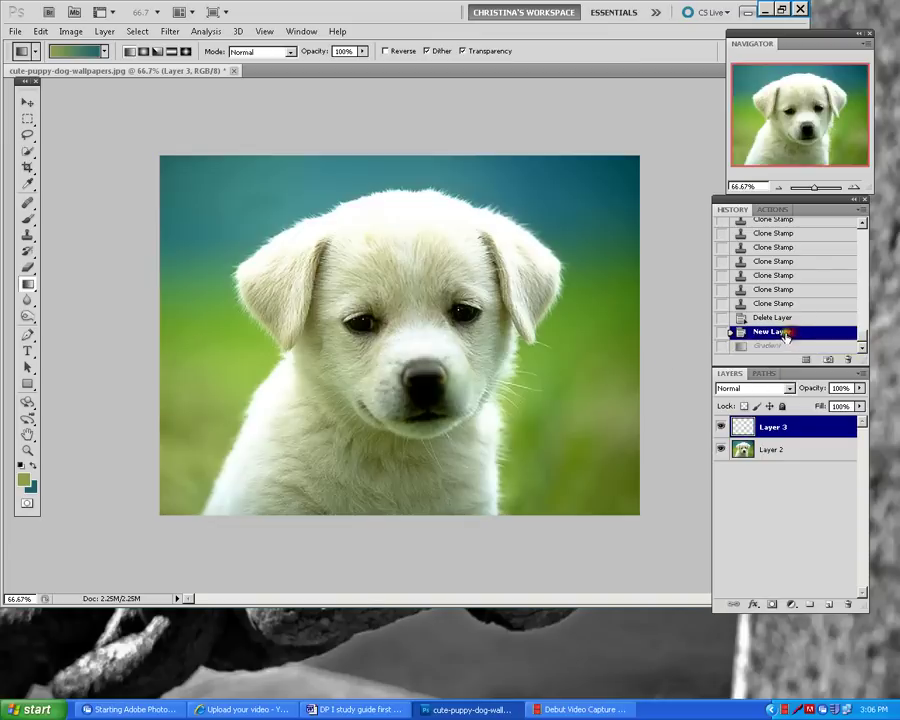
Switch to the Word study guide and read question 25 on the Move tool and Show Transform Controls
{"action": "left_click", "coordinate": [358, 709]}
{"action": "scroll", "coordinate": [460, 452], "scroll_direction": "down", "scroll_amount": 2}
{"action": "scroll", "coordinate": [460, 452], "scroll_direction": "down", "scroll_amount": 4}
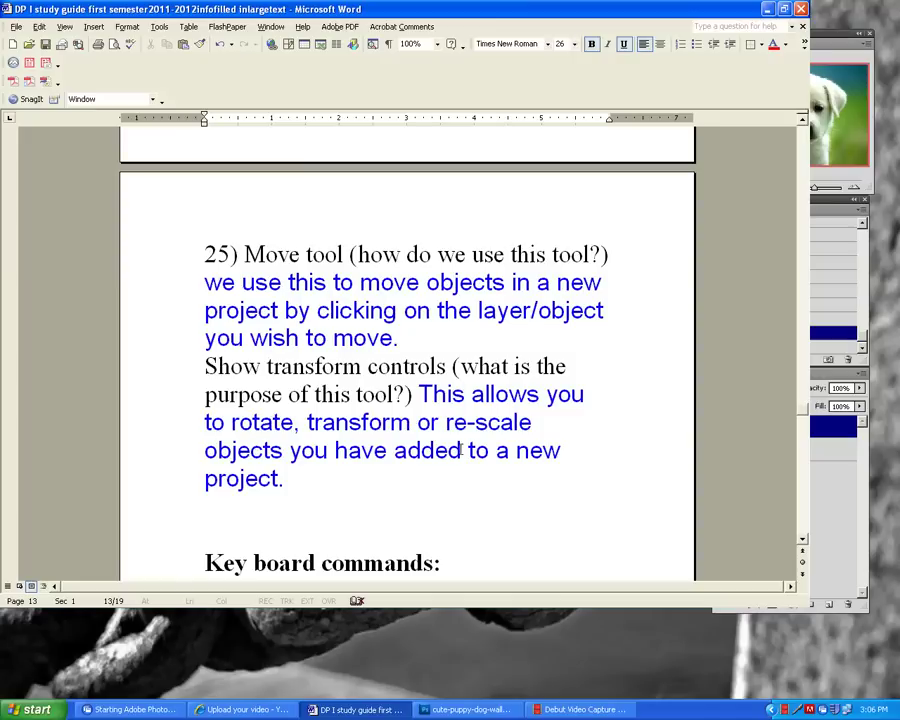
Switch to Photoshop, duplicate Layer 2 under the default copy name, and delete the empty Layer 3
{"action": "left_click", "coordinate": [470, 709]}
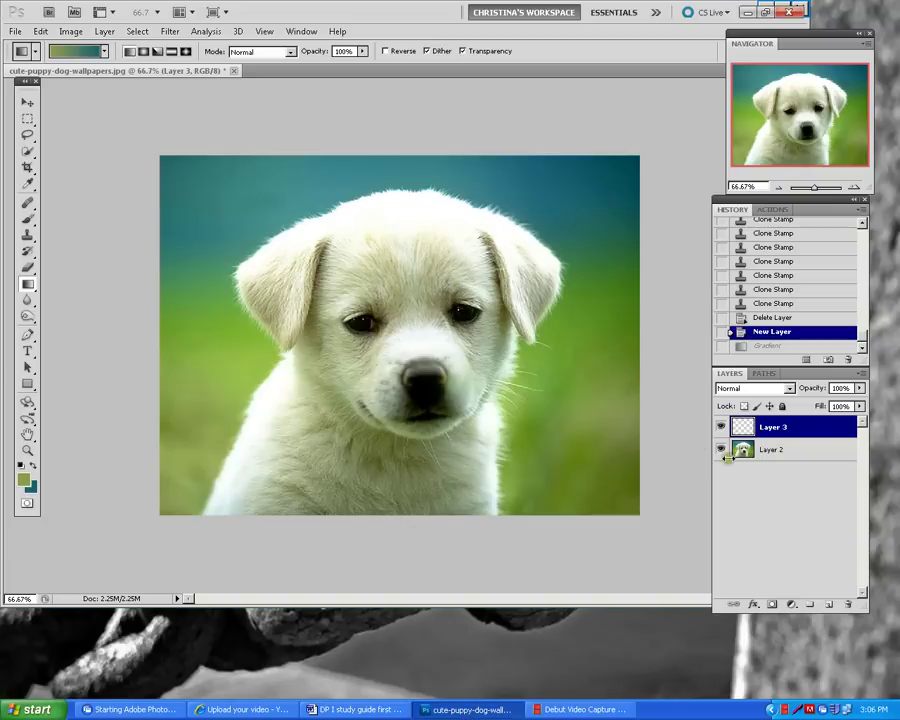
{"action": "right_click", "coordinate": [790, 452]}
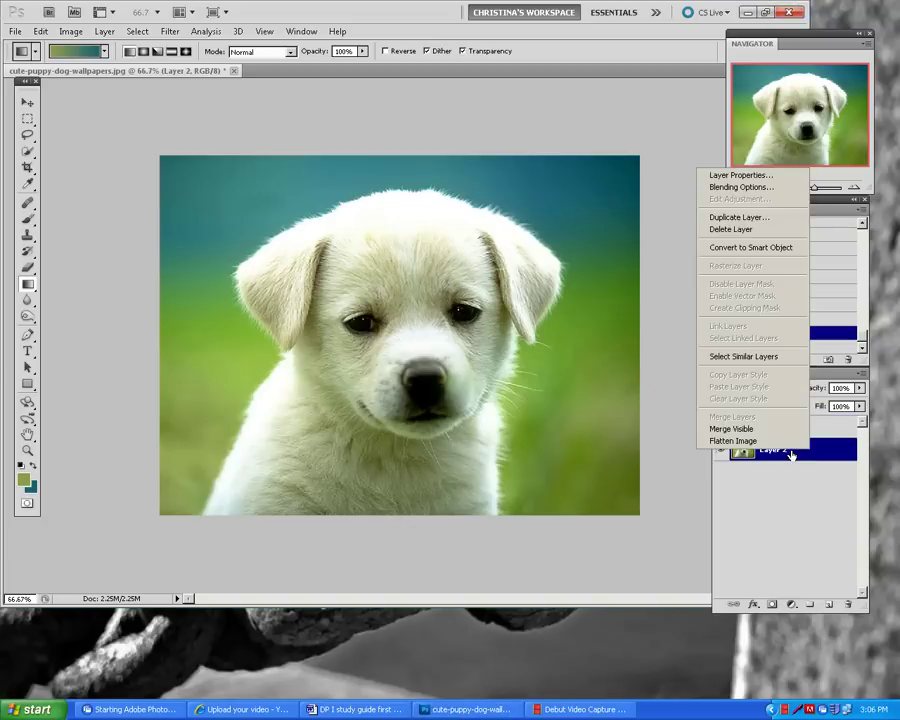
{"action": "left_click", "coordinate": [760, 217]}
{"action": "left_click", "coordinate": [584, 216]}
{"action": "left_click_drag", "start_coordinate": [836, 428], "coordinate": [847, 604]}
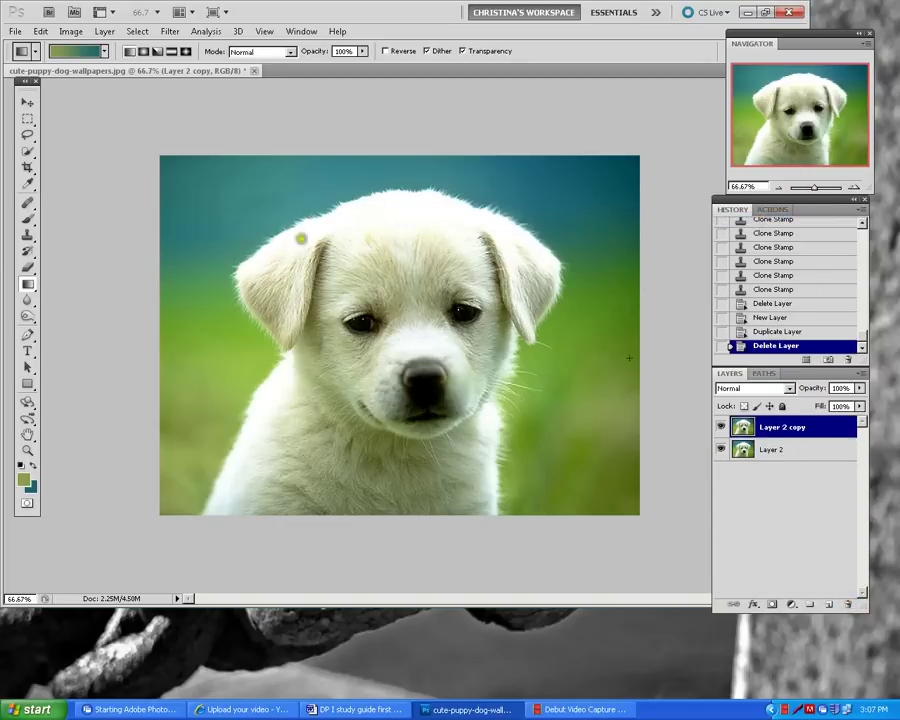
Scale Layer 2 copy down proportionally to under two thirds of its size with the Move tool's transform controls, and apply the transform
{"action": "left_click", "coordinate": [24, 101]}
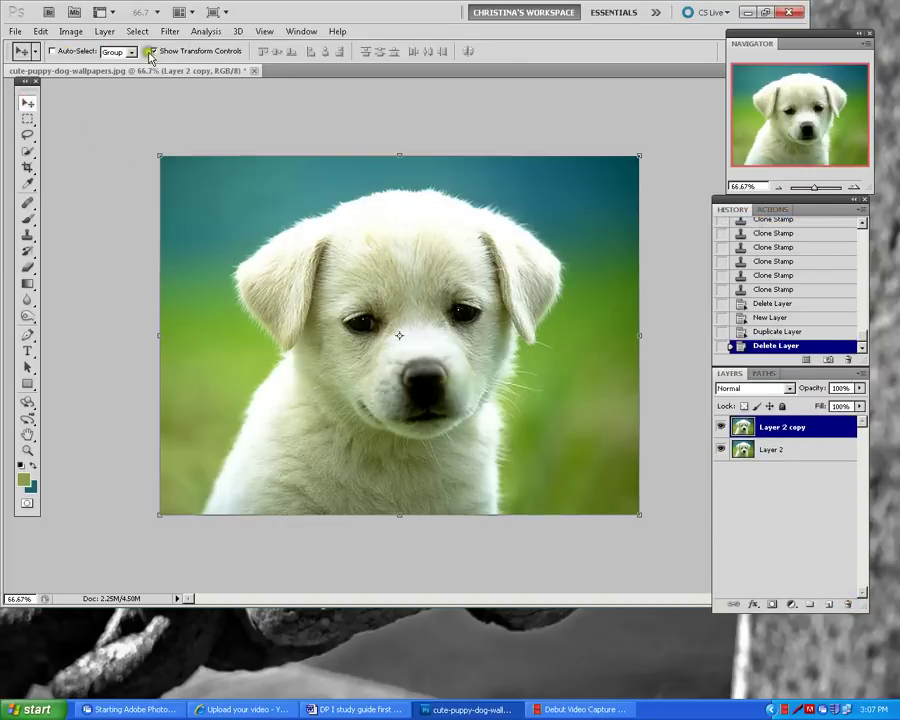
{"action": "left_click", "coordinate": [639, 158]}
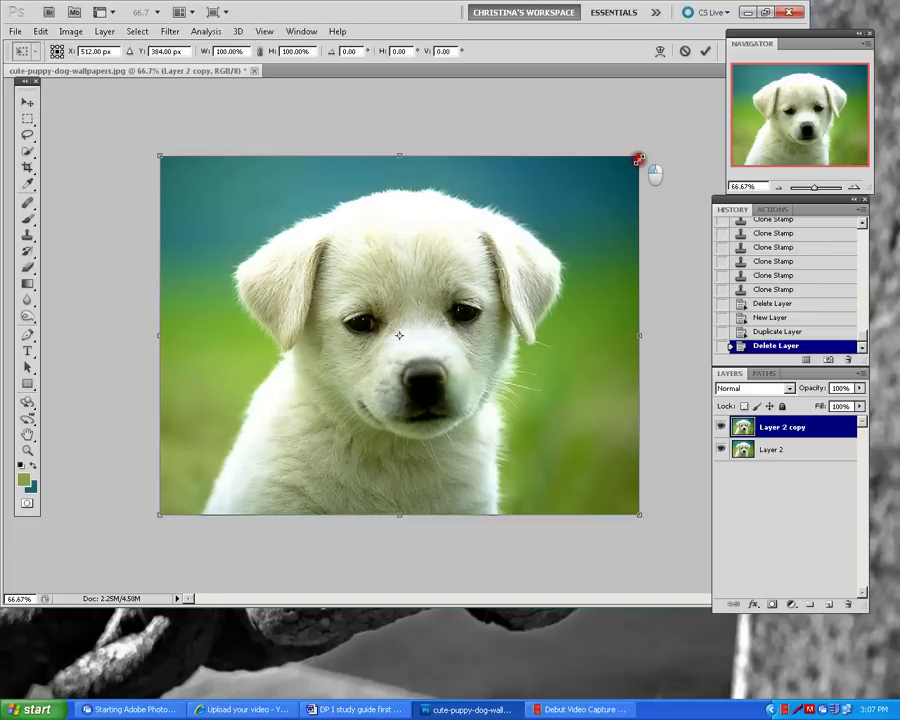
{"action": "left_click_drag", "start_coordinate": [639, 158], "coordinate": [404, 332]}
{"action": "left_click_drag", "start_coordinate": [362, 391], "coordinate": [483, 277]}
{"action": "left_click_drag", "start_coordinate": [530, 397], "coordinate": [575, 446]}
{"action": "left_click_drag", "start_coordinate": [500, 386], "coordinate": [451, 365]}
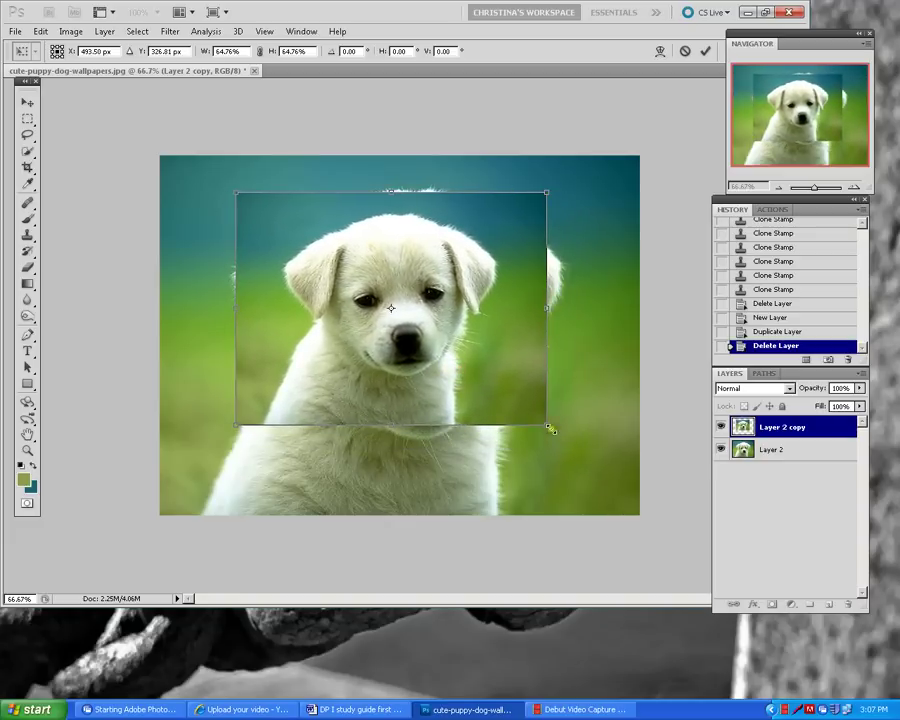
{"action": "left_click_drag", "start_coordinate": [549, 188], "coordinate": [571, 174]}
{"action": "left_click_drag", "start_coordinate": [514, 244], "coordinate": [555, 217]}
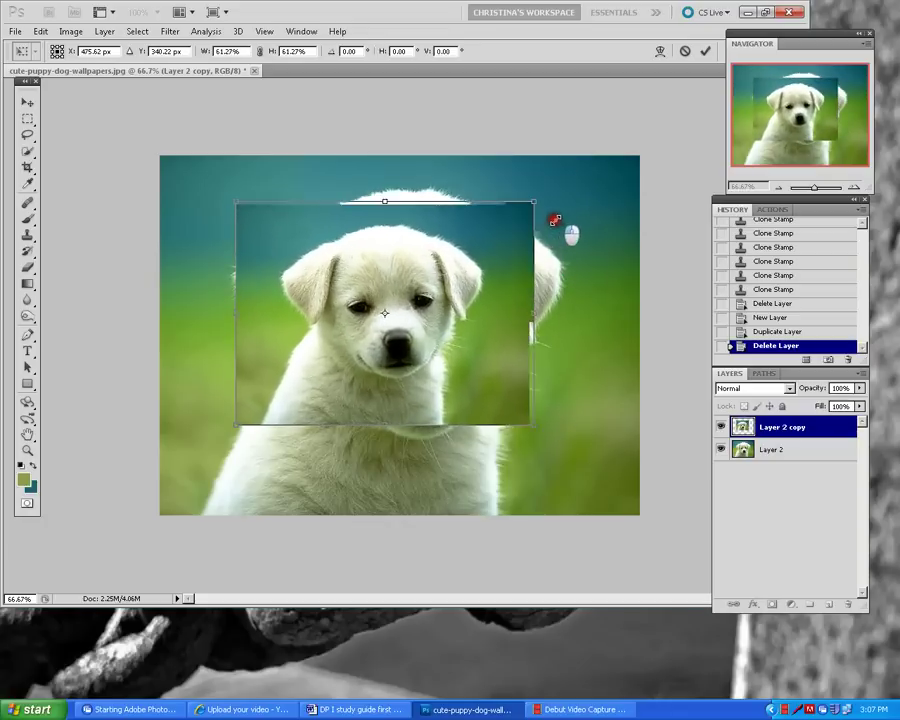
{"action": "left_click", "coordinate": [28, 101]}
{"action": "left_click", "coordinate": [333, 238]}
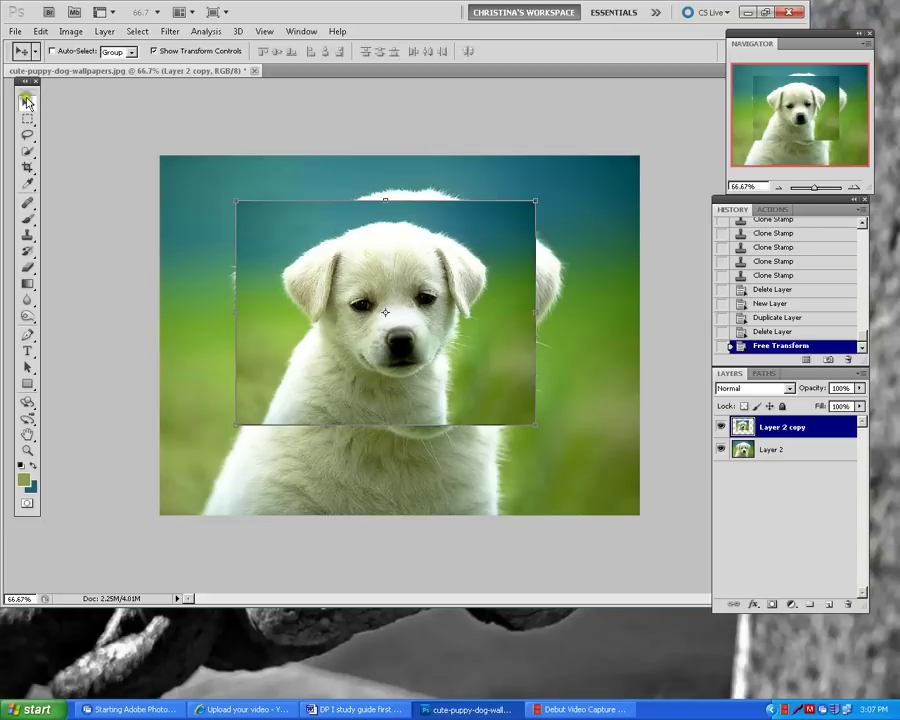
Turn off Show Transform Controls and reposition Layer 2 copy over the larger puppy with the Move tool
{"action": "left_click", "coordinate": [154, 51]}
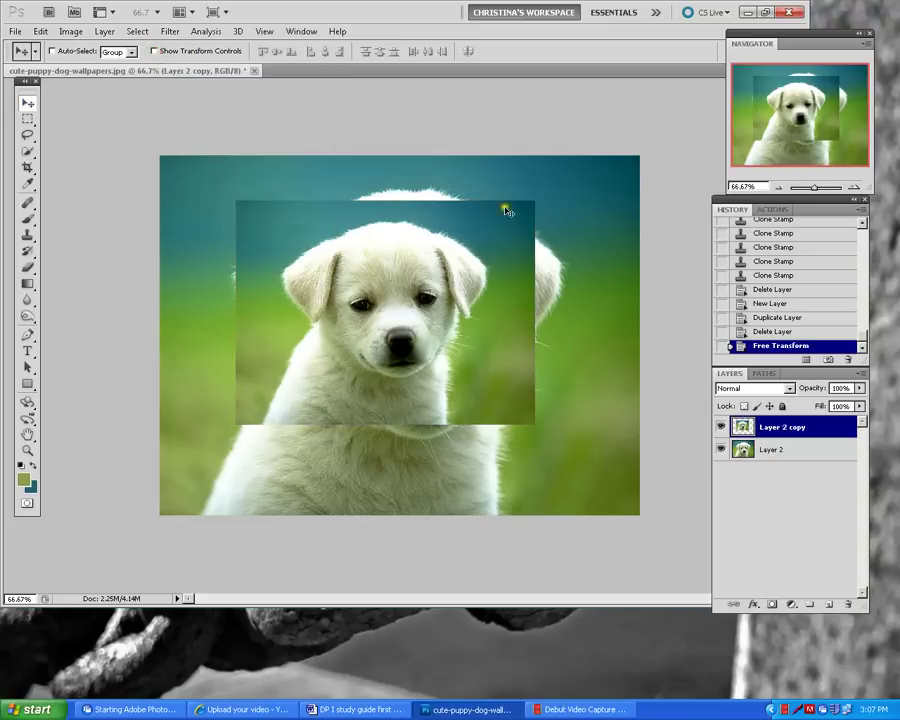
{"action": "left_click_drag", "start_coordinate": [296, 258], "coordinate": [378, 292]}
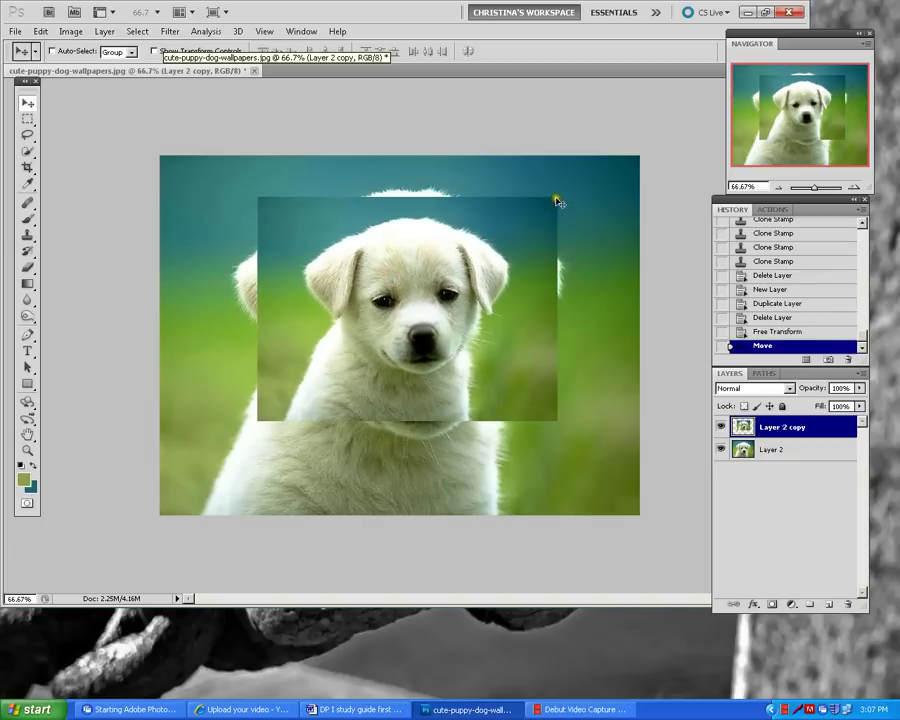
{"action": "left_click_drag", "start_coordinate": [500, 283], "coordinate": [460, 282]}
Switch to the Word study guide and read questions 26 and 27 on the bracket keys and Control +
{"action": "left_click", "coordinate": [369, 710]}
{"action": "scroll", "coordinate": [440, 476], "scroll_direction": "down", "scroll_amount": 4}
{"action": "scroll", "coordinate": [440, 473], "scroll_direction": "down", "scroll_amount": 3}
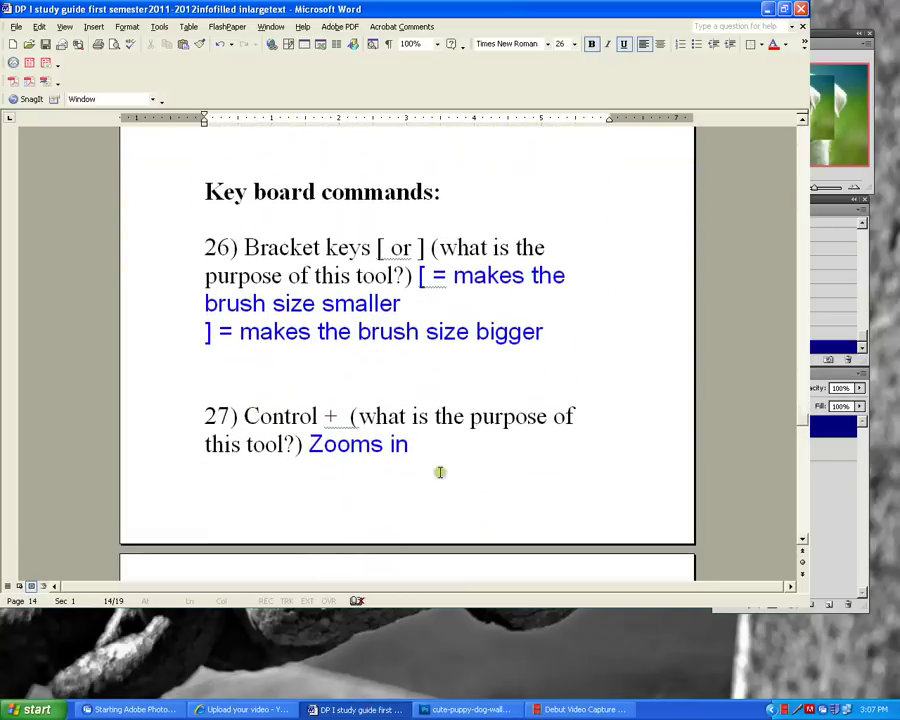
Switch to Photoshop, select the Brush tool and enlarge the brush to 700 pixels
{"action": "scroll", "coordinate": [440, 473], "scroll_direction": "up", "scroll_amount": 1}
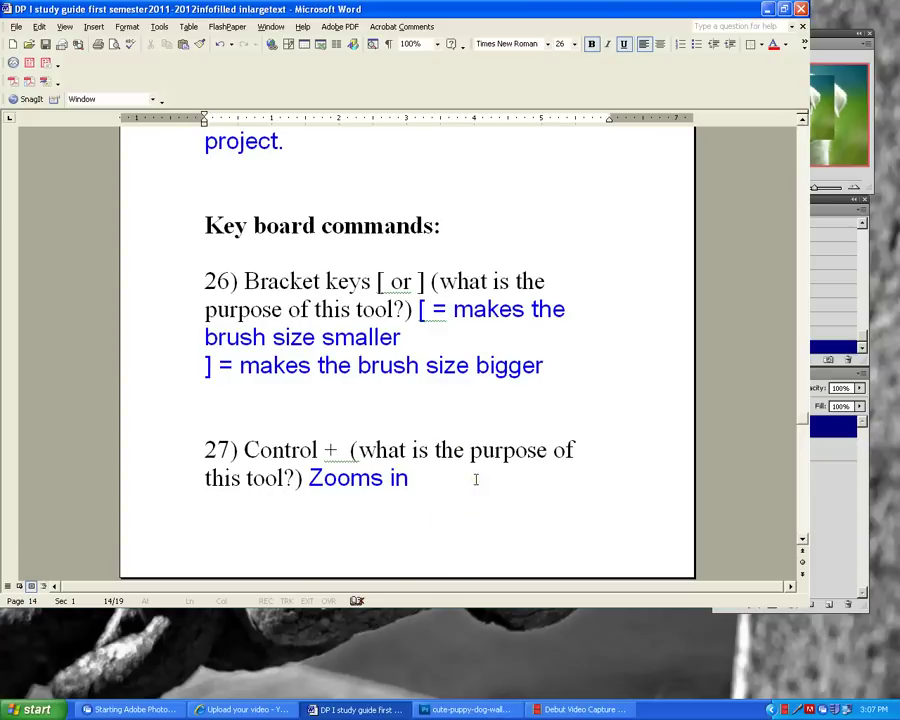
{"action": "left_click", "coordinate": [467, 709]}
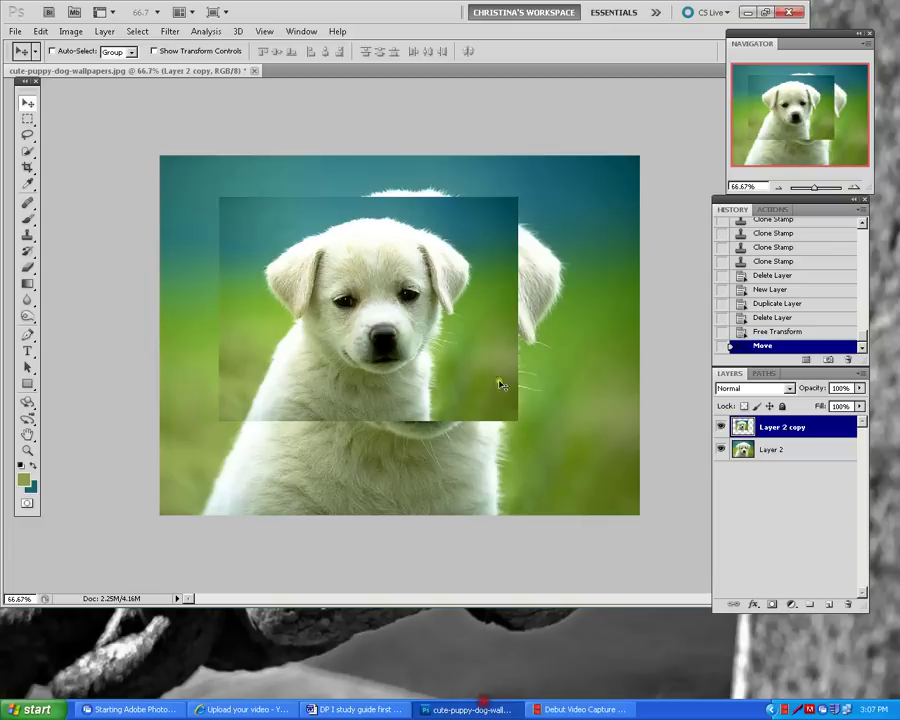
{"action": "left_click", "coordinate": [28, 220]}
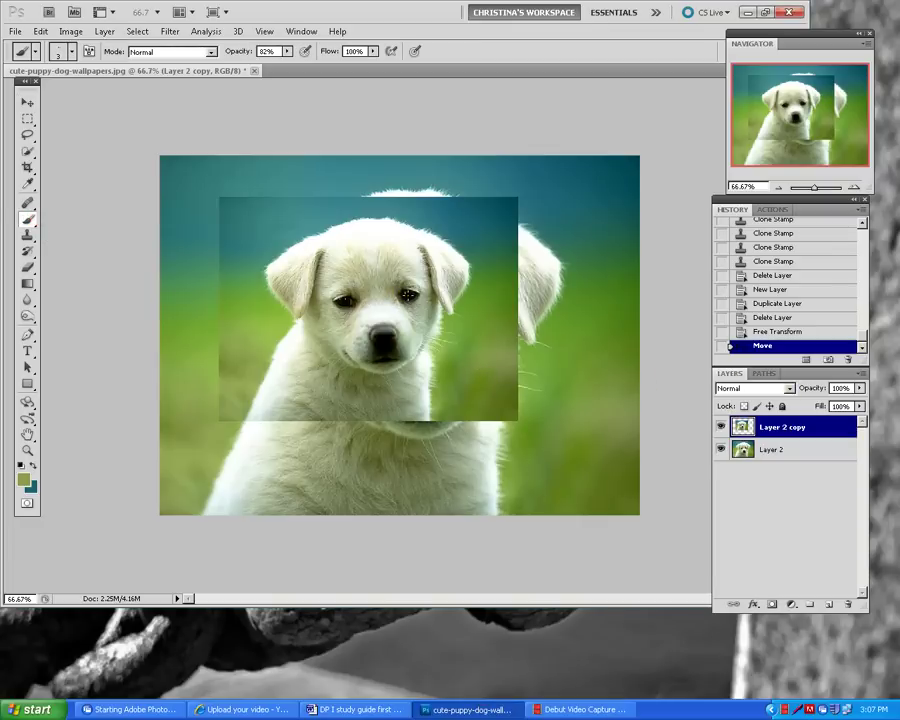
{"action": "key", "text": "bracketright"}
{"action": "key", "text": "bracketright"}
{"action": "key", "text": "bracketright"}
{"action": "key", "text": "bracketright"}
{"action": "key", "text": "bracketright"}
{"action": "key", "text": "bracketright"}
{"action": "key", "text": "bracketright"}
{"action": "key", "text": "bracketright"}
{"action": "key", "text": "bracketright"}
{"action": "key", "text": "bracketright"}
{"action": "key", "text": "bracketright"}
{"action": "key", "text": "bracketright"}
{"action": "key", "text": "bracketright"}
{"action": "key", "text": "bracketright"}
{"action": "key", "text": "bracketright"}
{"action": "key", "text": "bracketright"}
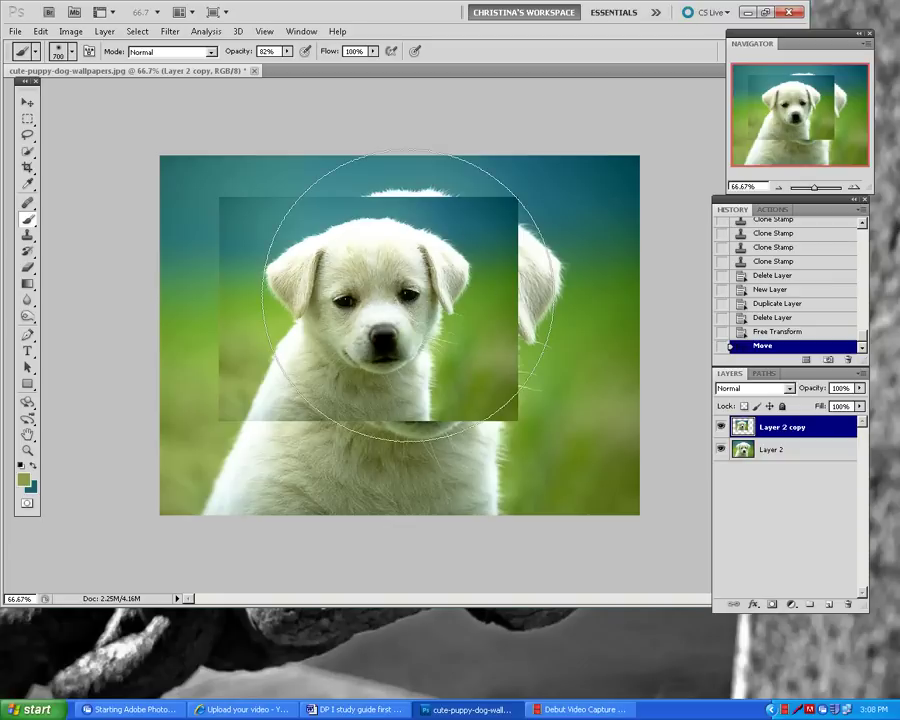
Shrink the brush to 90 pixels and enlarge it again to 150 pixels
{"action": "key", "text": "bracketleft"}
{"action": "key", "text": "bracketleft"}
{"action": "key", "text": "bracketleft"}
{"action": "key", "text": "bracketleft"}
{"action": "key", "text": "bracketleft"}
{"action": "key", "text": "bracketleft"}
{"action": "key", "text": "bracketleft"}
{"action": "key", "text": "bracketleft"}
{"action": "key", "text": "bracketleft"}
{"action": "key", "text": "bracketleft"}
{"action": "key", "text": "bracketleft"}
{"action": "key", "text": "bracketleft"}
{"action": "key", "text": "bracketleft"}
{"action": "key", "text": "bracketleft"}
{"action": "key", "text": "bracketleft"}
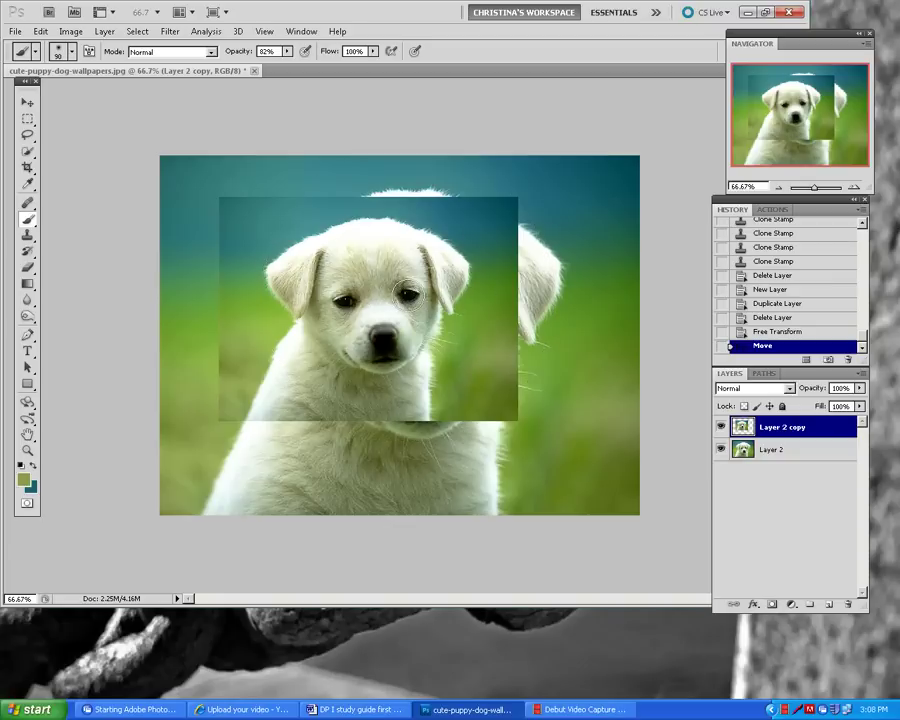
{"action": "key", "text": "bracketright"}
{"action": "key", "text": "bracketright"}
{"action": "key", "text": "bracketright"}
Switch to the Word study guide and read questions 27 and 28 on Control + and Control -
{"action": "left_click", "coordinate": [350, 709]}
{"action": "scroll", "coordinate": [428, 433], "scroll_direction": "down", "scroll_amount": 4}
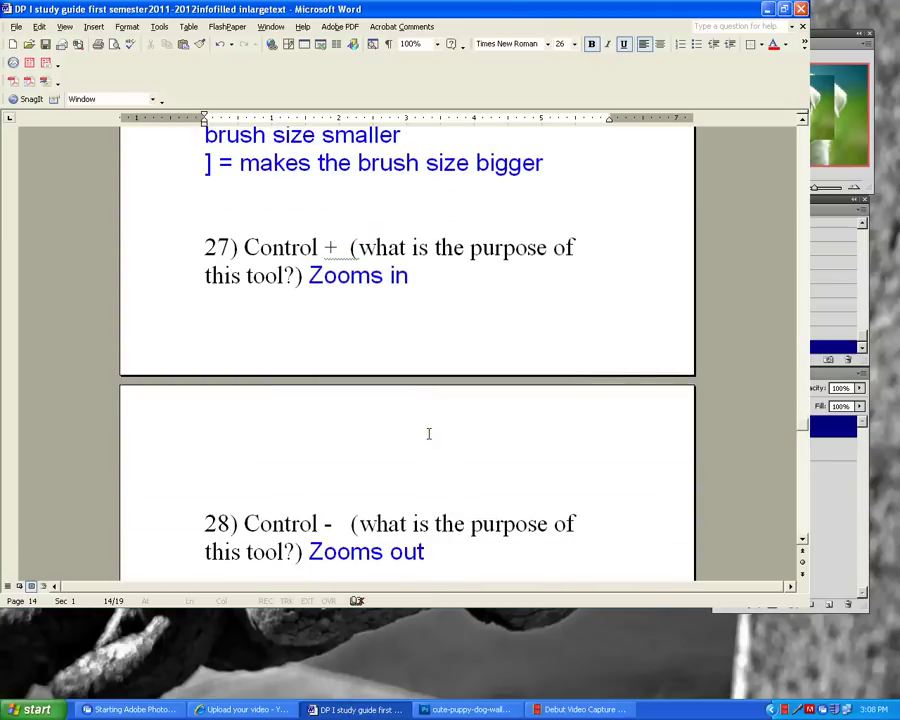
{"action": "scroll", "coordinate": [428, 433], "scroll_direction": "down", "scroll_amount": 1}
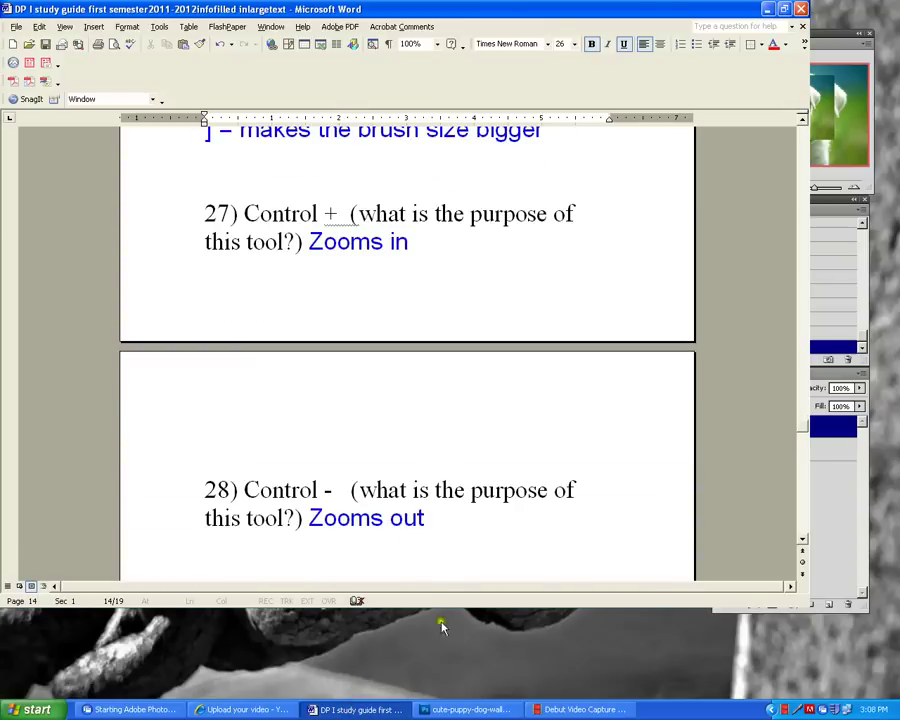
Switch to Photoshop, zoom in on the puppy's nose to 500%, and zoom back out to 50%
{"action": "left_click", "coordinate": [452, 709]}
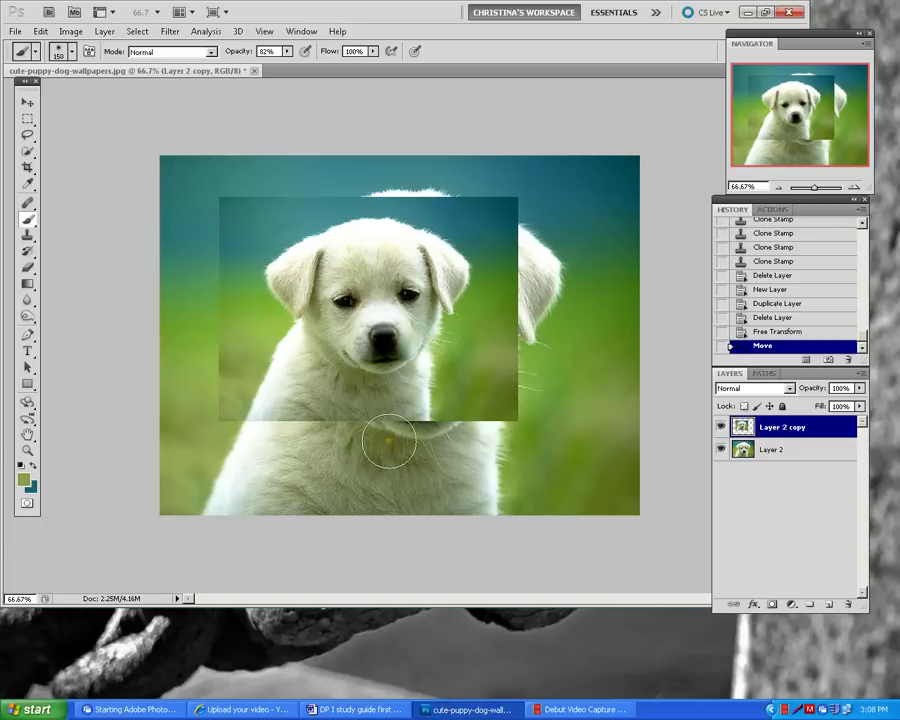
{"action": "key", "text": "ctrl+plus"}
{"action": "key", "text": "ctrl+plus"}
{"action": "key", "text": "ctrl+plus"}
{"action": "key", "text": "ctrl+plus"}
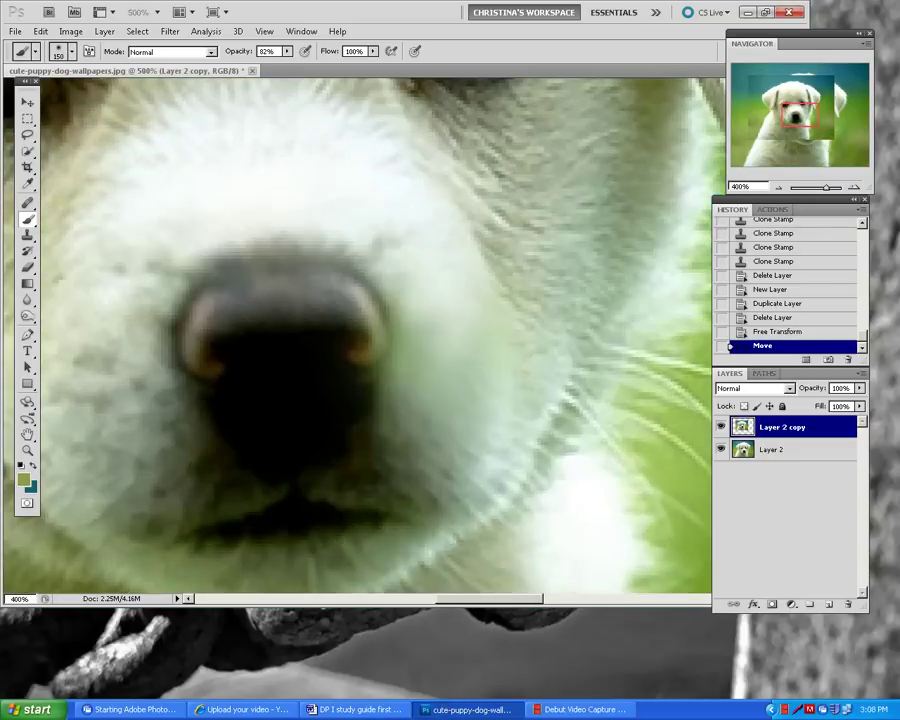
{"action": "key", "text": "ctrl+minus"}
{"action": "key", "text": "ctrl+minus"}
{"action": "key", "text": "ctrl+minus"}
{"action": "key", "text": "ctrl+minus"}
{"action": "key", "text": "ctrl+minus"}
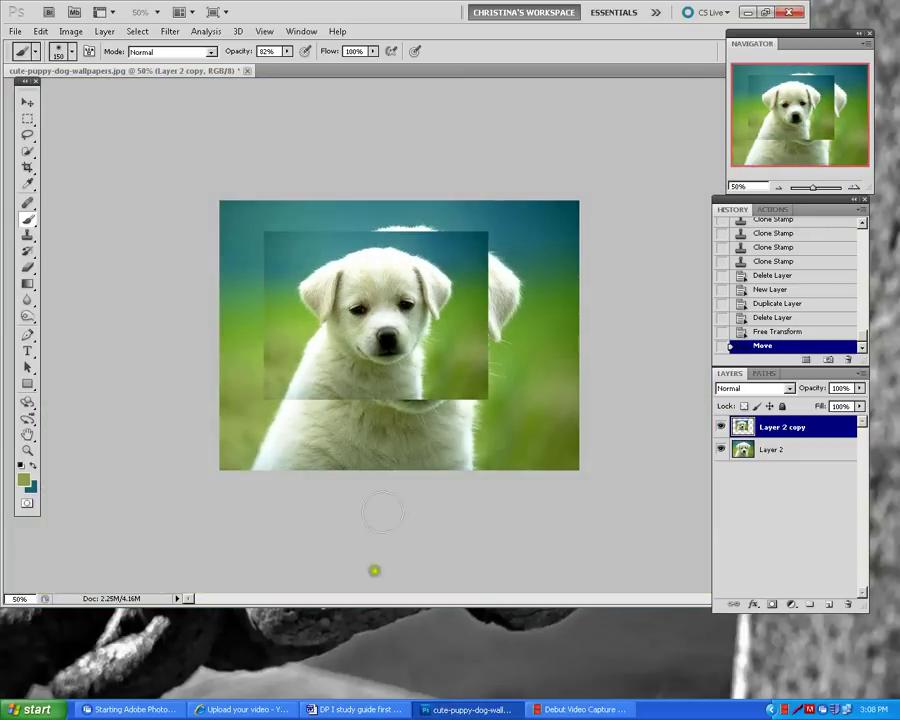
Switch to the Word study guide and read questions 29 and 30 on the Crop tool and the Gaussian and surface blurs
{"action": "left_click", "coordinate": [360, 709]}
{"action": "scroll", "coordinate": [378, 465], "scroll_direction": "down", "scroll_amount": 4}
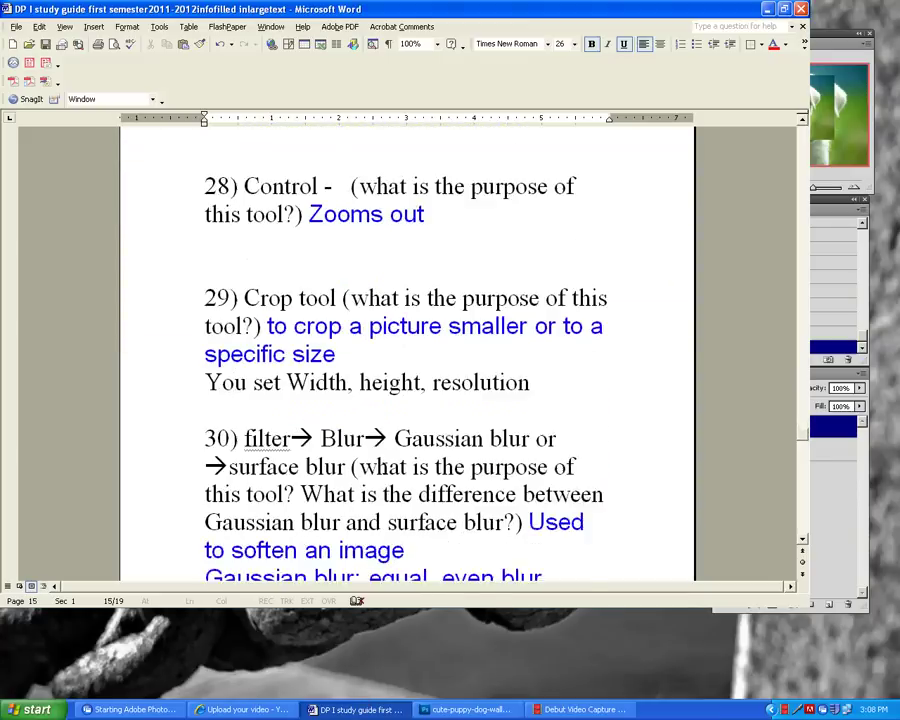
{"action": "scroll", "coordinate": [385, 468], "scroll_direction": "down", "scroll_amount": 1}
{"action": "scroll", "coordinate": [385, 465], "scroll_direction": "down", "scroll_amount": 1}
{"action": "scroll", "coordinate": [386, 463], "scroll_direction": "up", "scroll_amount": 1}
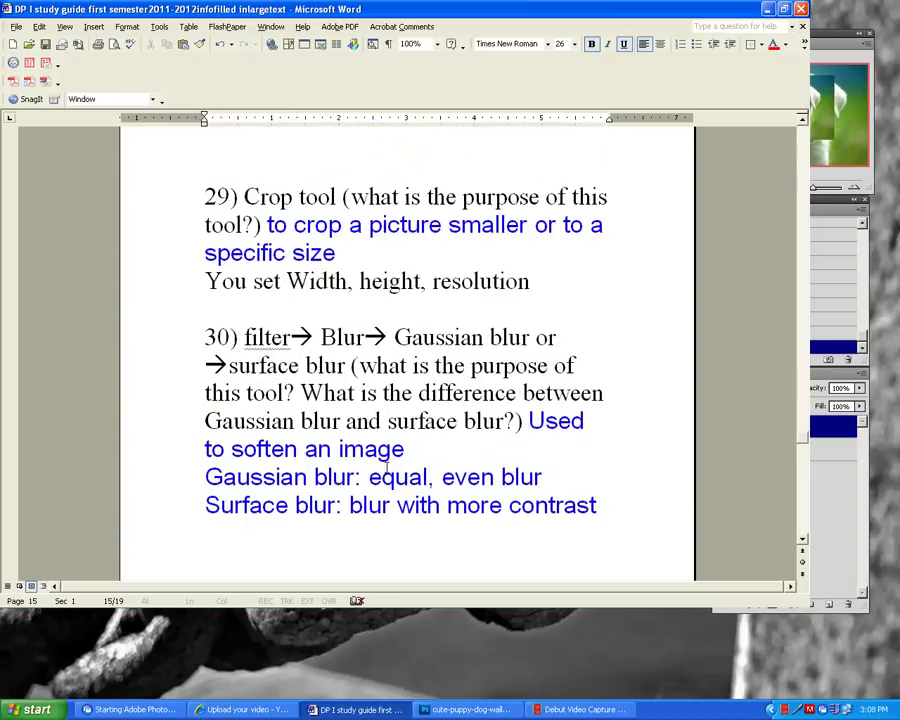
Switch to Photoshop and crop the image around the puppy to 8 in wide by 10 in high at 150 pixels/inch
{"action": "left_click", "coordinate": [447, 712]}
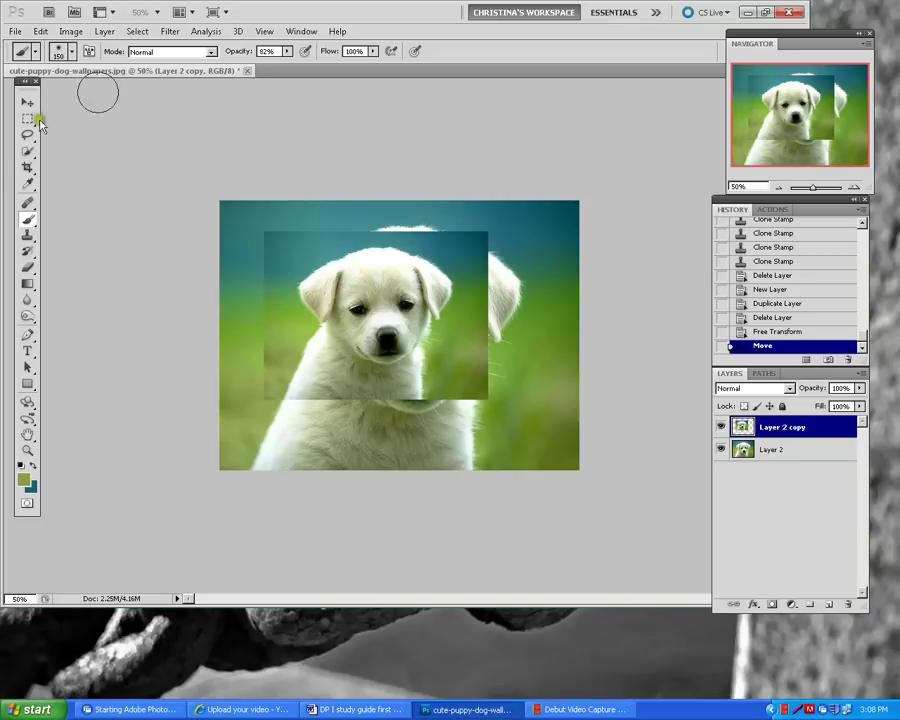
{"action": "left_click", "coordinate": [28, 166]}
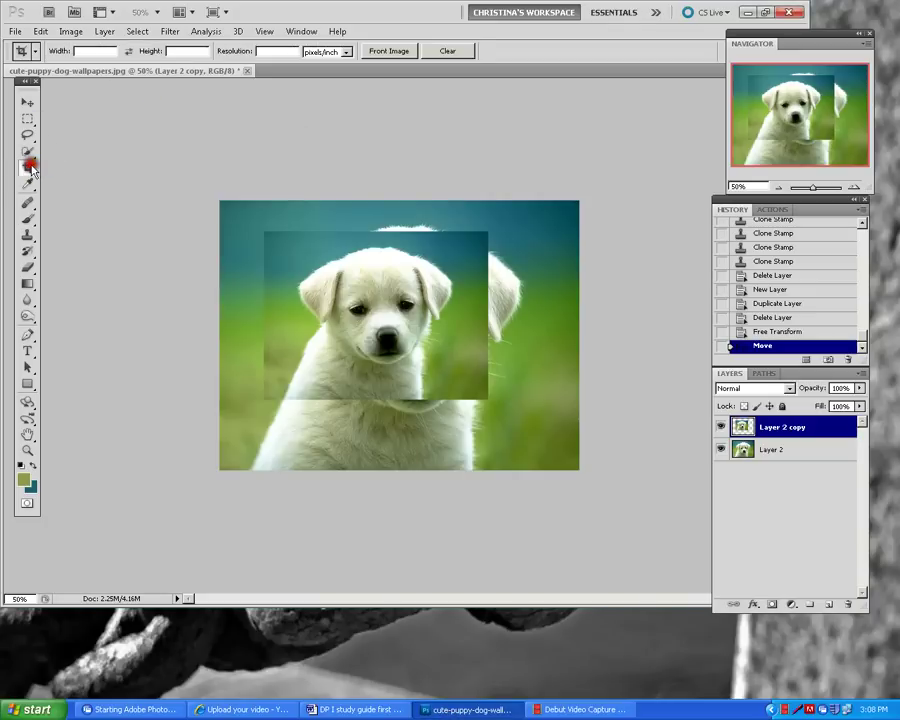
{"action": "left_click", "coordinate": [89, 51]}
{"action": "type", "text": "8"}
{"action": "left_click", "coordinate": [176, 51]}
{"action": "type", "text": "10"}
{"action": "left_click", "coordinate": [270, 53]}
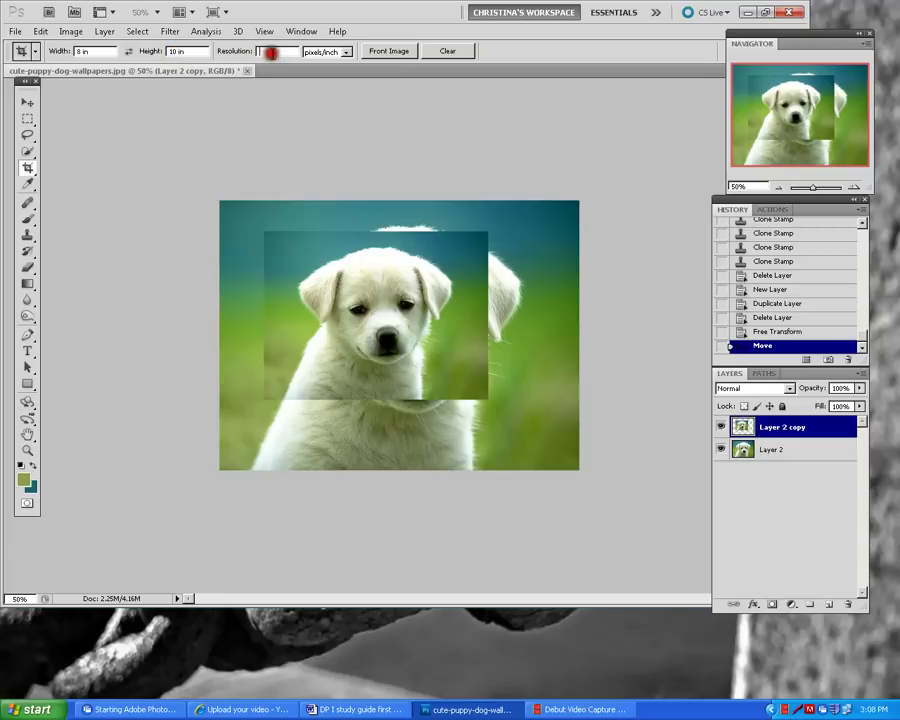
{"action": "type", "text": "150"}
{"action": "left_click_drag", "start_coordinate": [226, 205], "coordinate": [485, 455]}
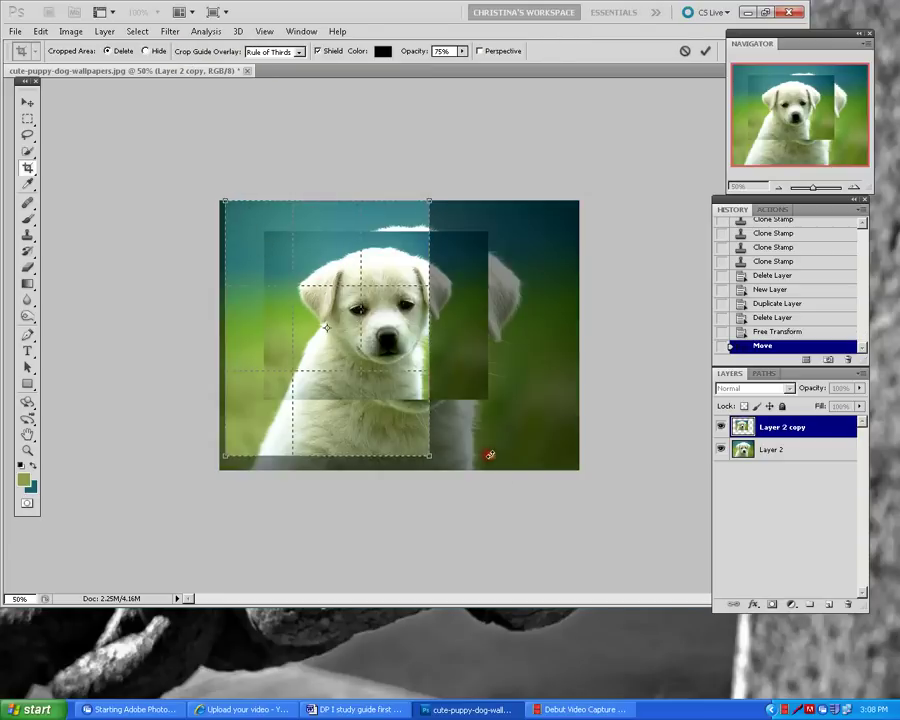
{"action": "key", "text": "Return"}
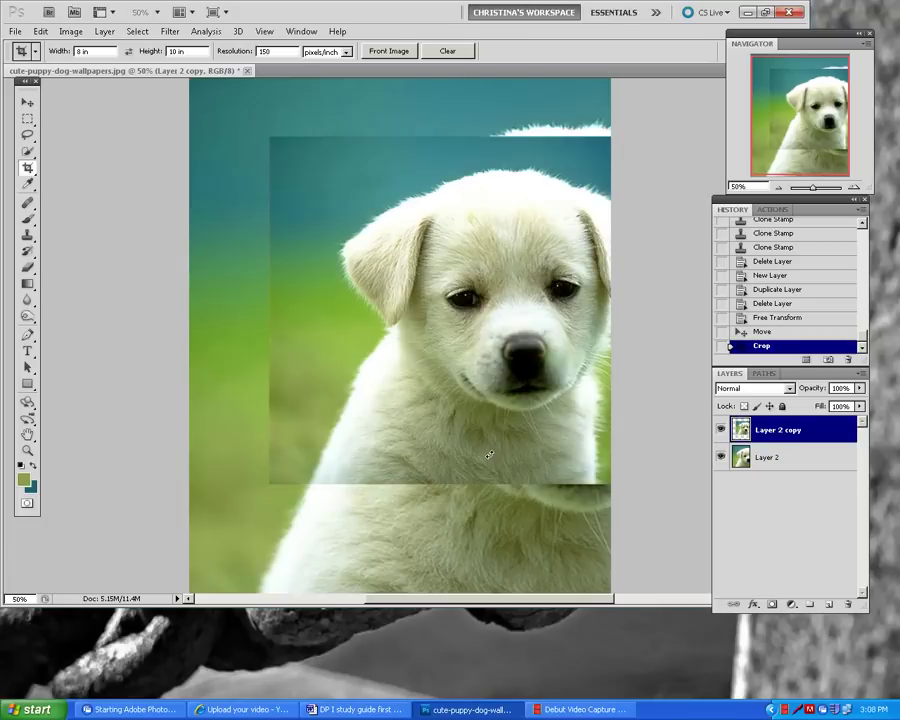
{"action": "key", "text": "ctrl+minus"}
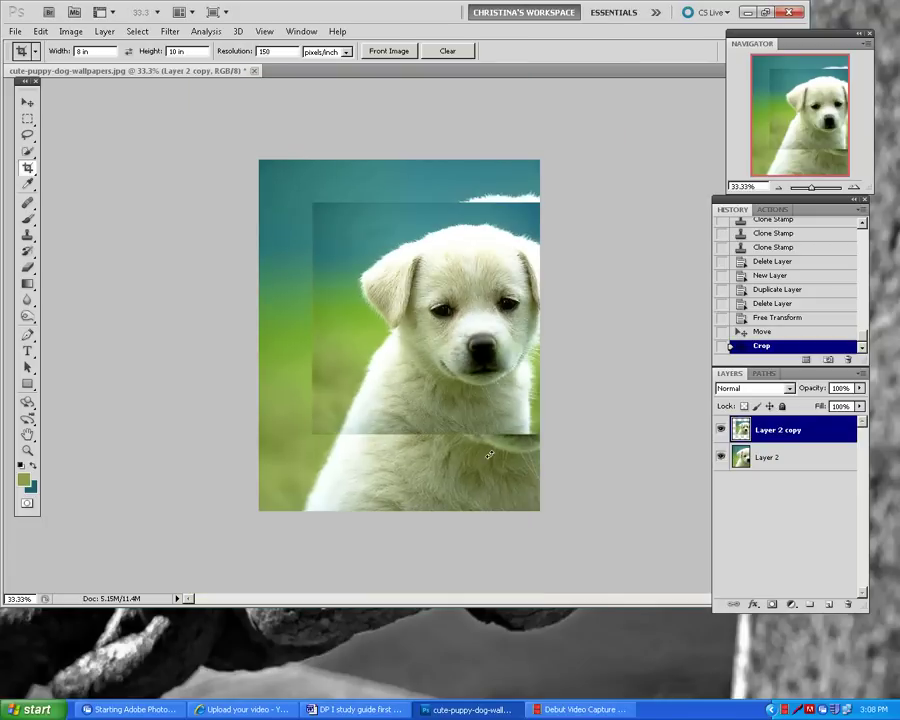
{"action": "key", "text": "ctrl+minus"}
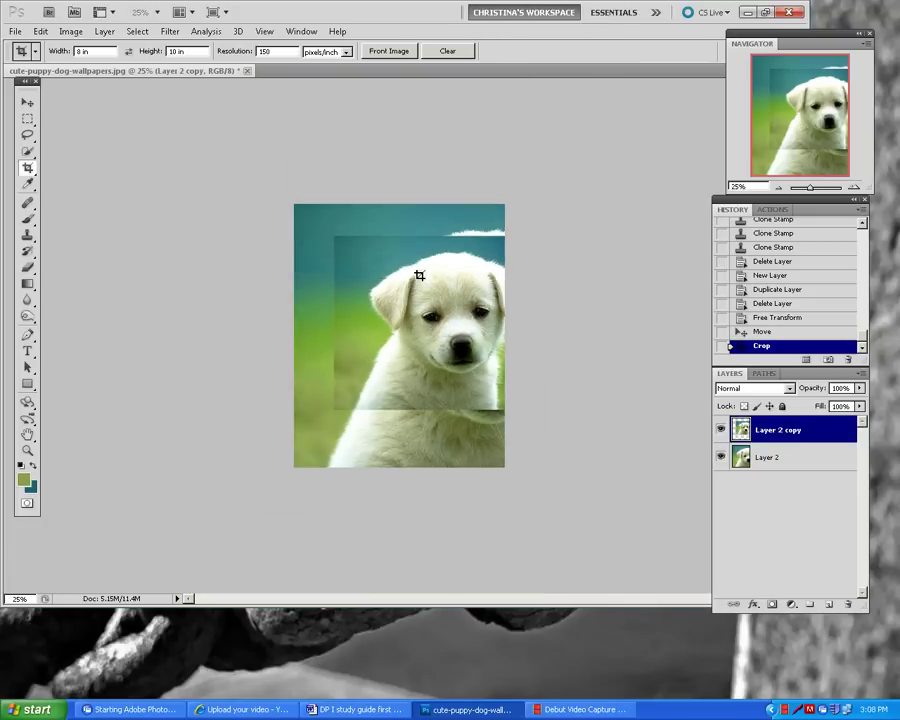
Crop the upper-left area of the image at 25 pixels/inch, and undo both crops by reverting to the Move history state
{"action": "left_click", "coordinate": [268, 51]}
{"action": "left_click_drag", "start_coordinate": [297, 209], "coordinate": [462, 393]}
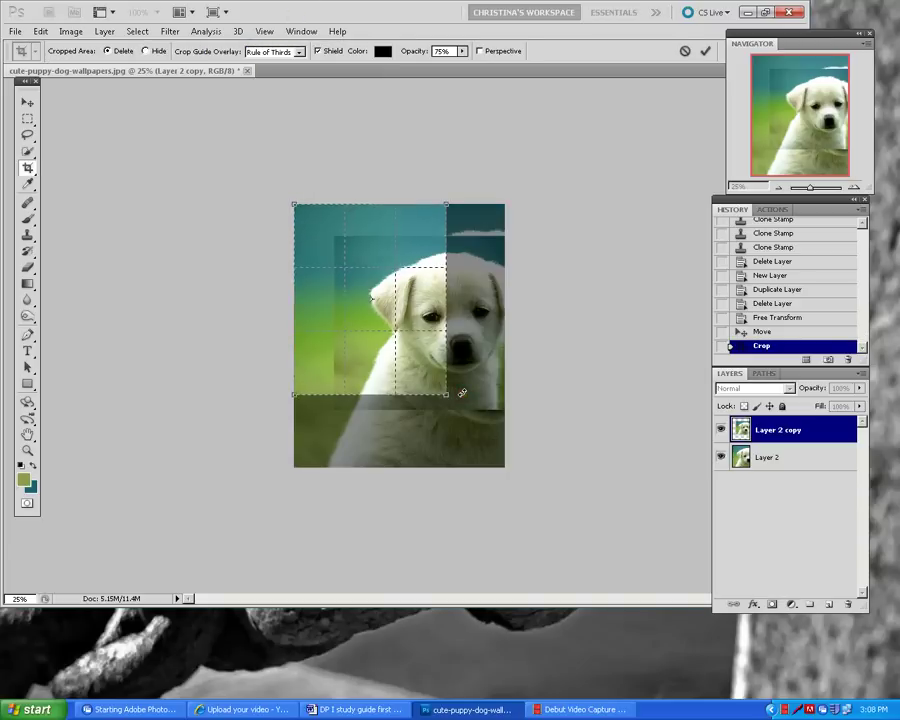
{"action": "key", "text": "Return"}
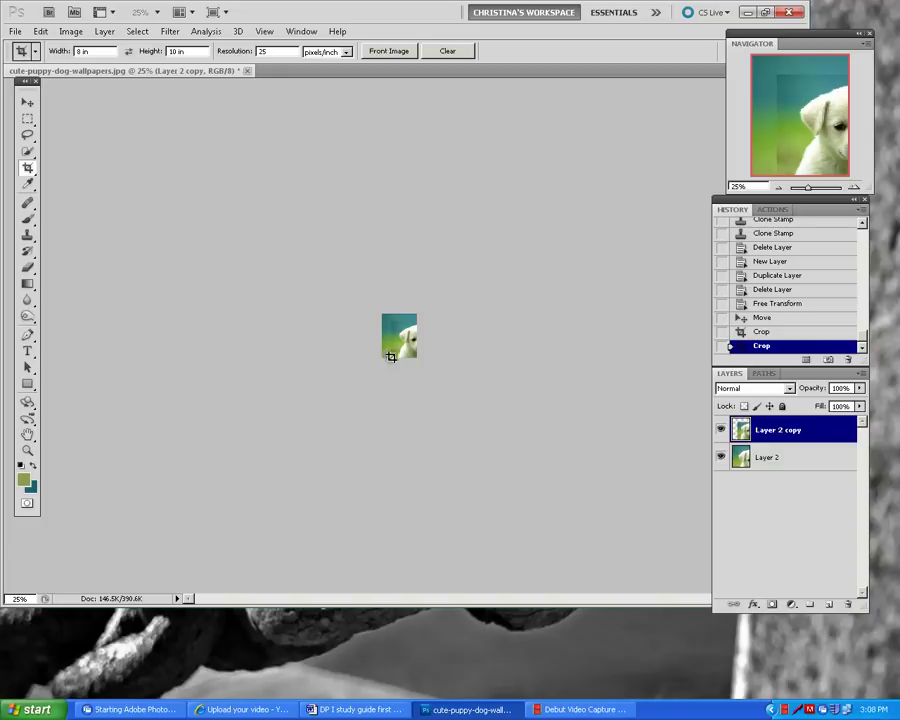
{"action": "left_click", "coordinate": [780, 303]}
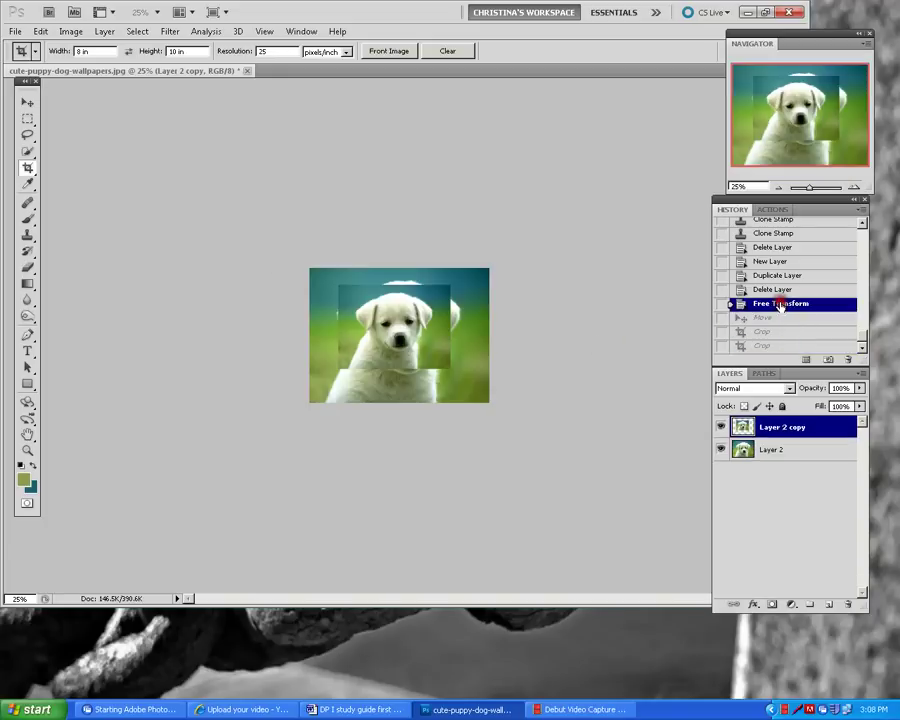
{"action": "left_click", "coordinate": [780, 318]}
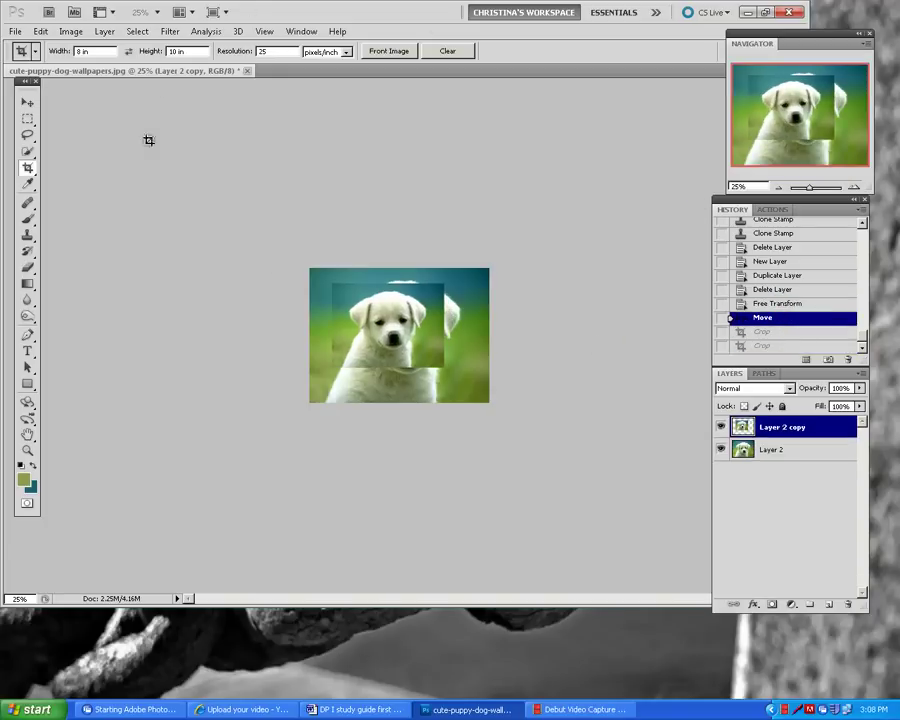
Check question 30 in the Word study guide, and preview a 52.4-pixel Gaussian Blur on Layer 2 copy in Photoshop without applying it
{"action": "left_click", "coordinate": [330, 709]}
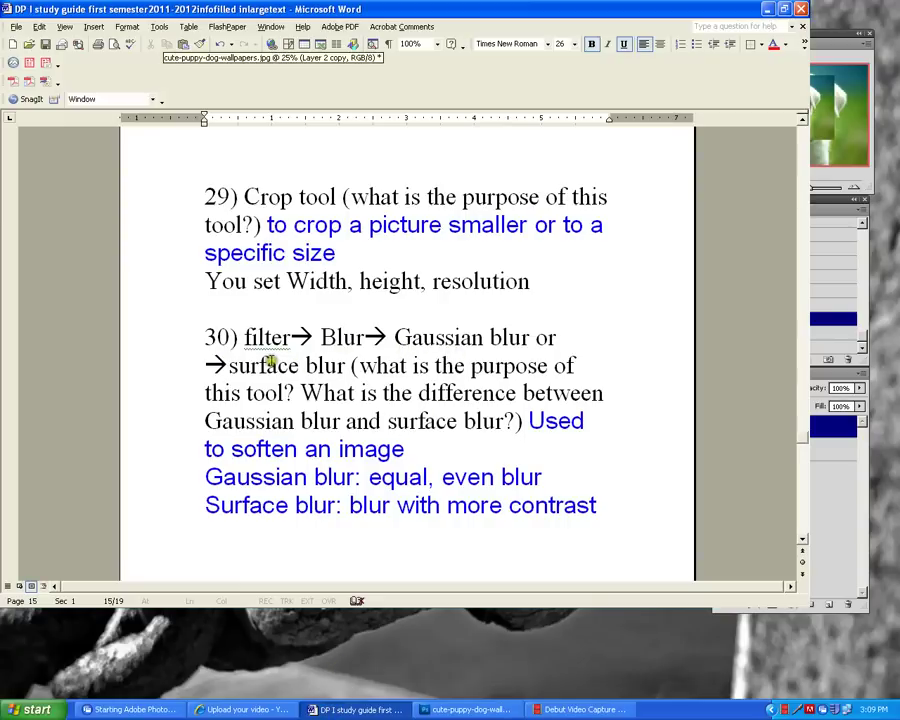
{"action": "left_click", "coordinate": [462, 708]}
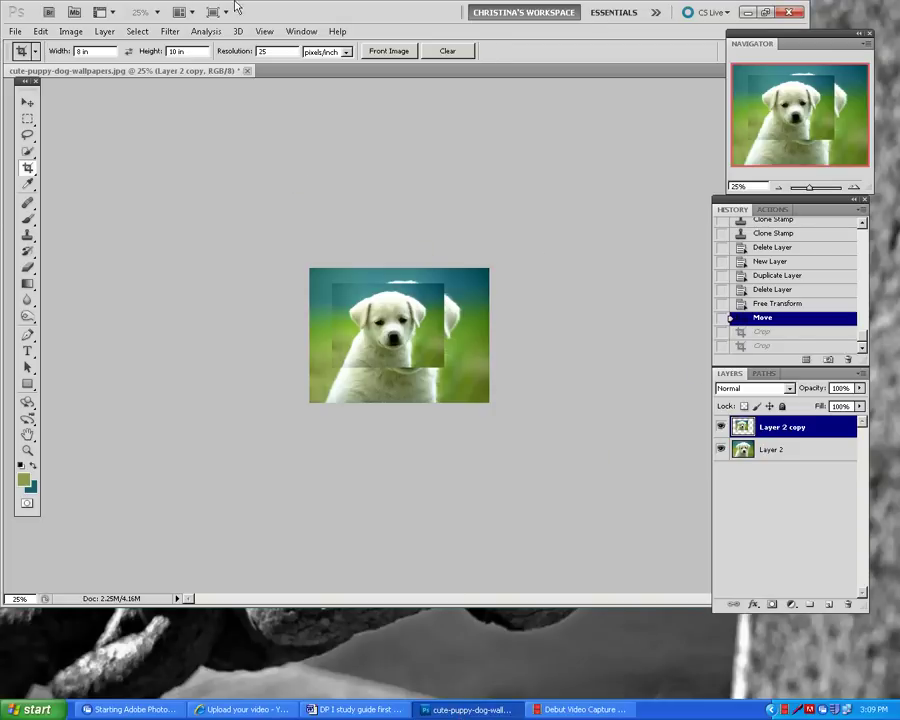
{"action": "left_click", "coordinate": [171, 31]}
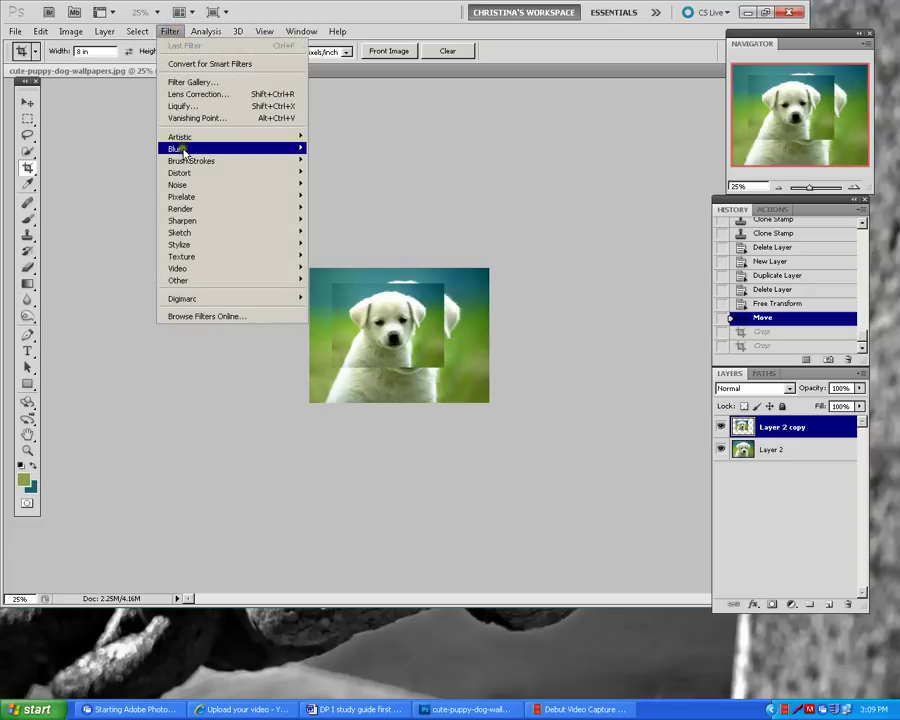
{"action": "mouse_move", "coordinate": [177, 148]}
{"action": "left_click", "coordinate": [340, 196]}
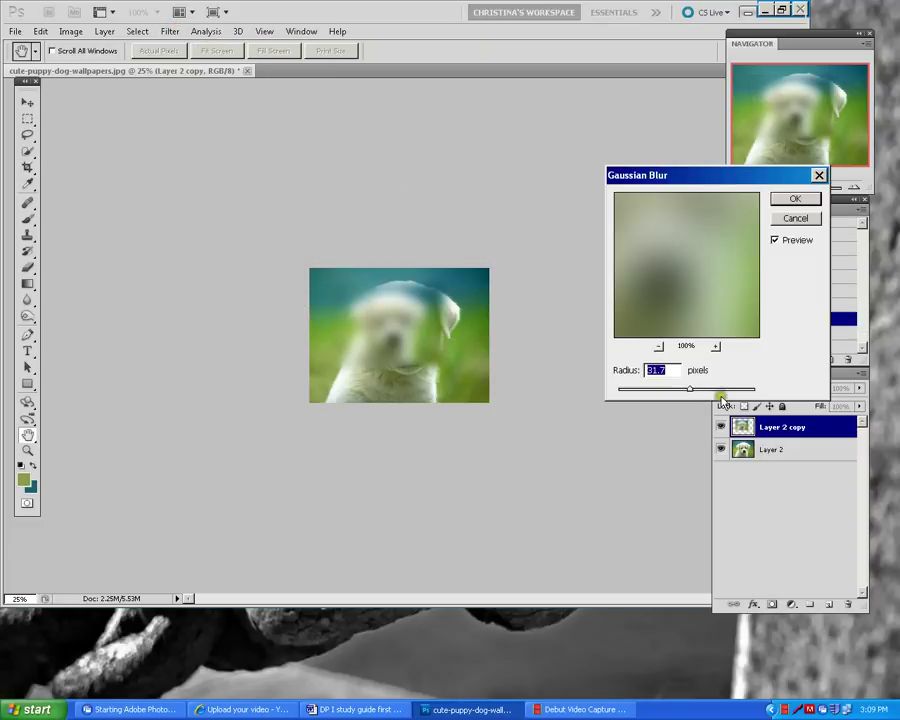
{"action": "mouse_move", "coordinate": [693, 394]}
{"action": "left_mouse_down"}
{"action": "mouse_move", "coordinate": [716, 394]}
{"action": "mouse_move", "coordinate": [670, 393]}
{"action": "mouse_move", "coordinate": [705, 388]}
{"action": "left_mouse_up"}
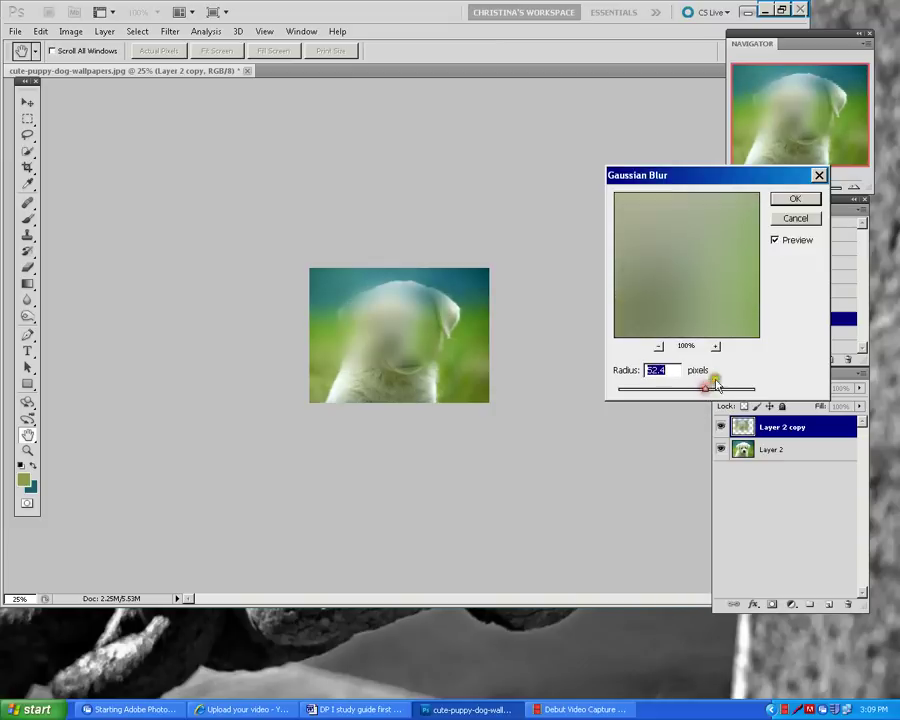
{"action": "left_click", "coordinate": [796, 221]}
{"action": "key", "text": "c"}
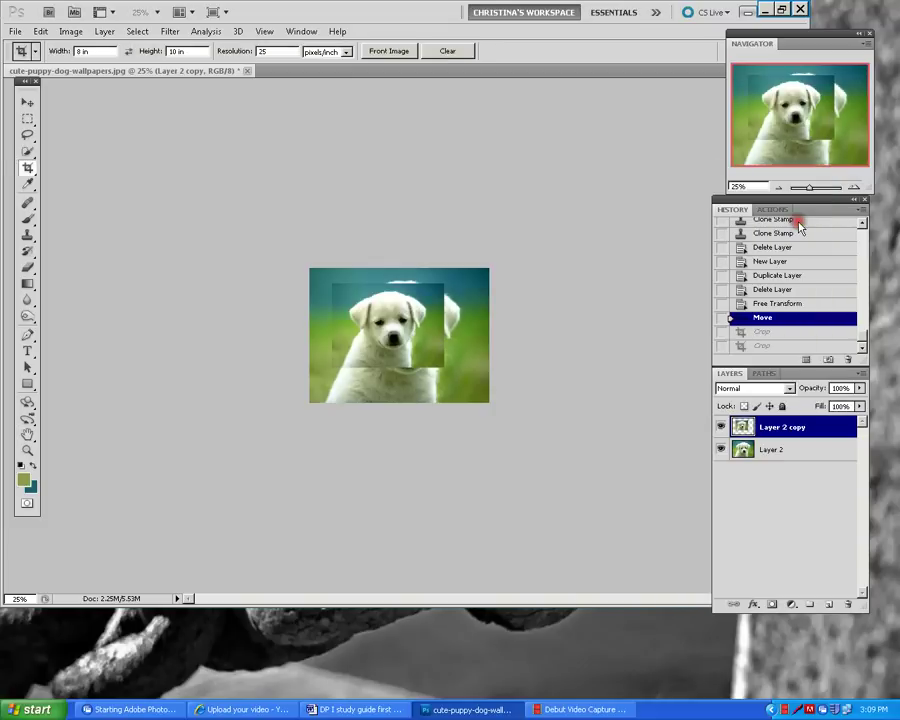
Apply a Surface Blur with a 20-pixel radius and a threshold of 79 levels to Layer 2 copy
{"action": "left_click", "coordinate": [167, 31]}
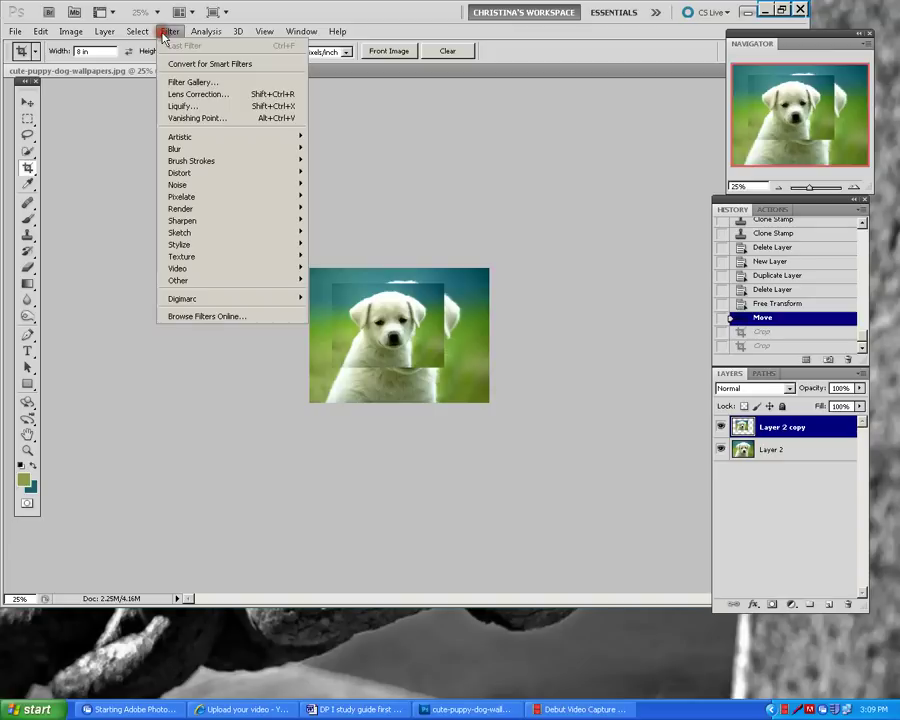
{"action": "mouse_move", "coordinate": [175, 149]}
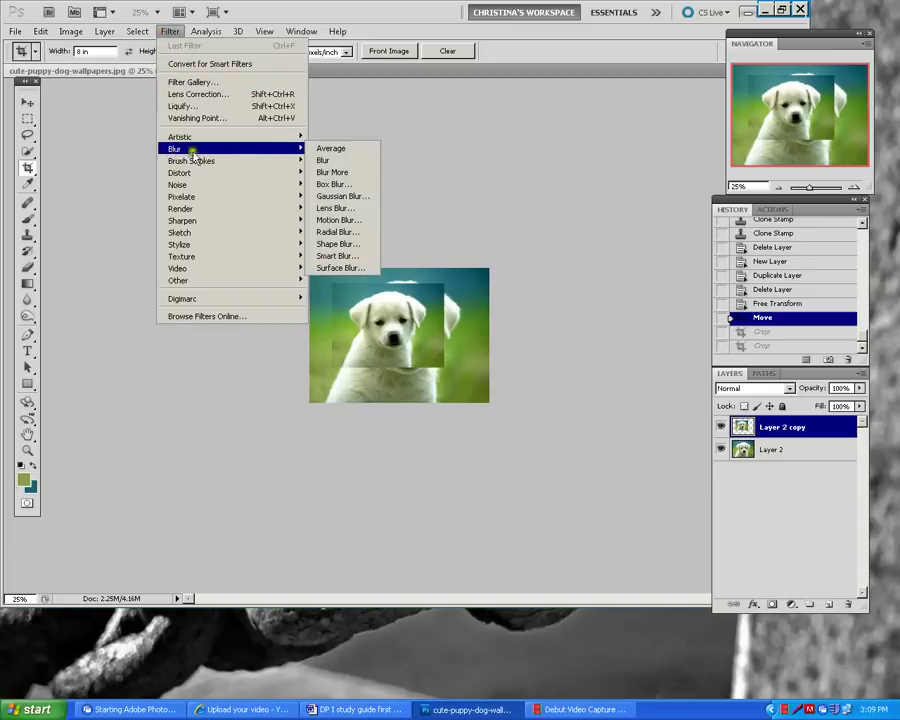
{"action": "left_click", "coordinate": [370, 267]}
{"action": "left_click_drag", "start_coordinate": [594, 369], "coordinate": [629, 369]}
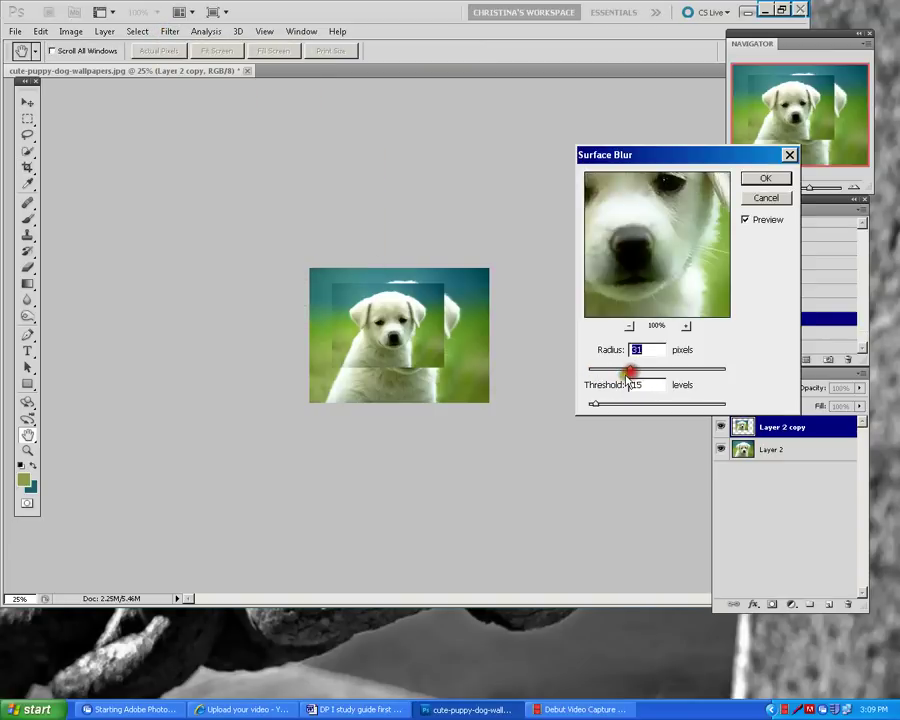
{"action": "left_click_drag", "start_coordinate": [594, 403], "coordinate": [640, 369]}
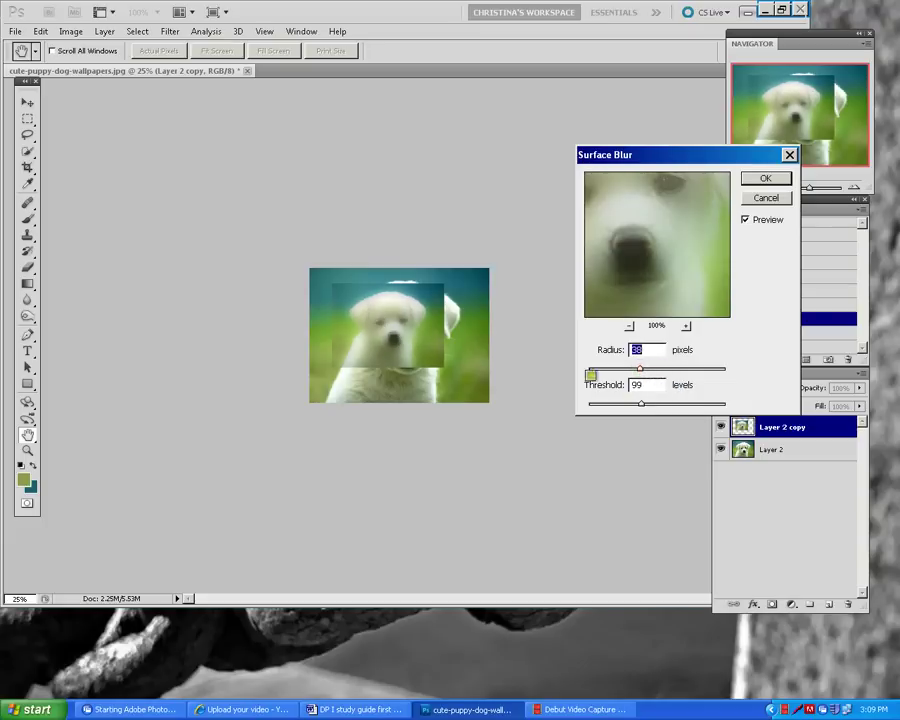
{"action": "left_click_drag", "start_coordinate": [638, 370], "coordinate": [614, 369]}
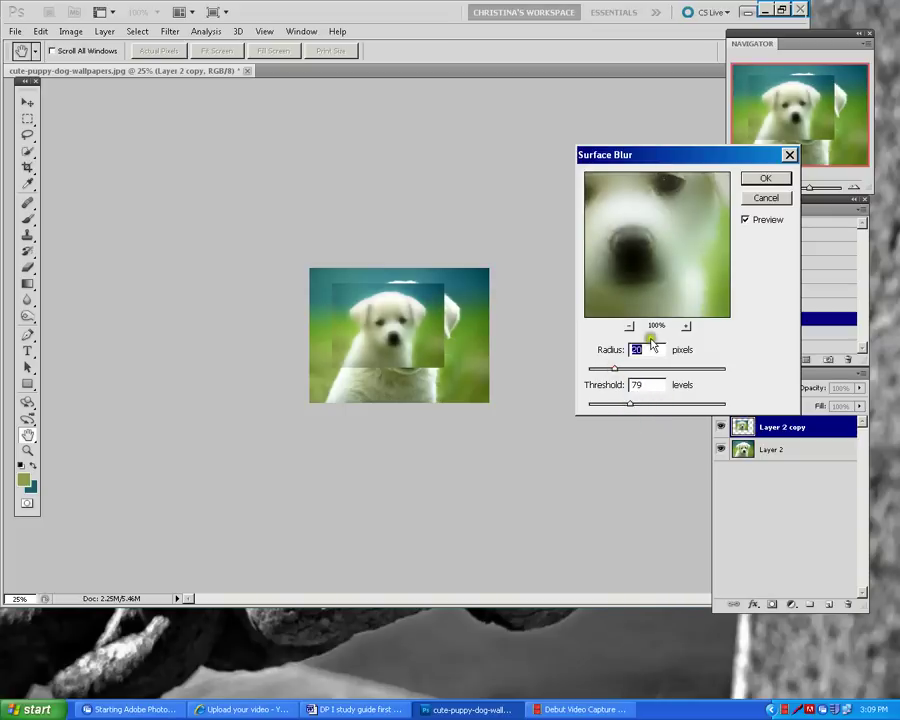
{"action": "left_click", "coordinate": [768, 180]}
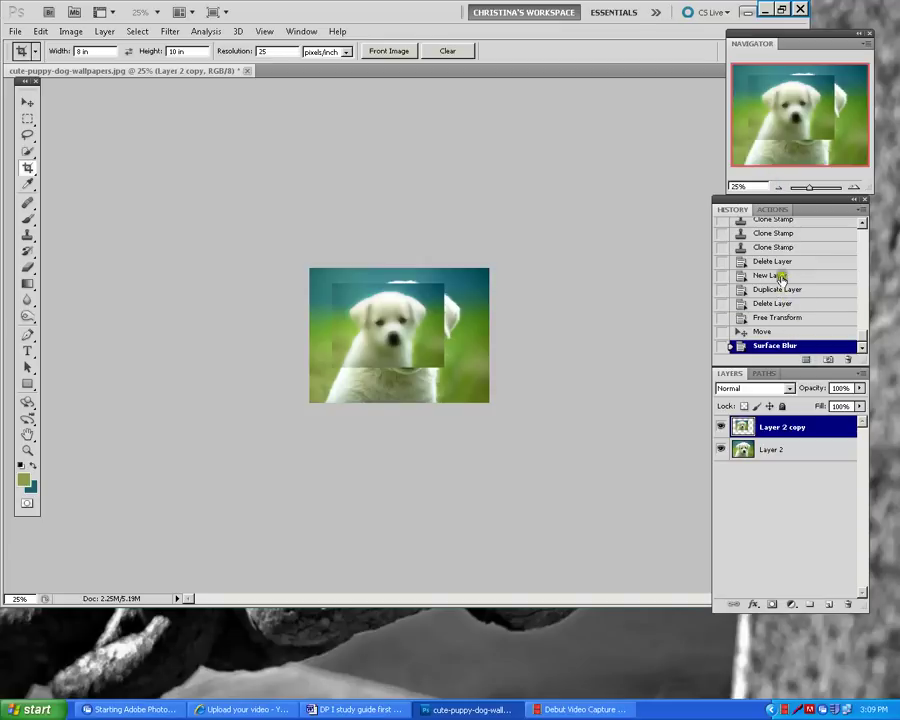
Revert the image to the New Layer history state before the layer duplication, and delete the empty Layer 3
{"action": "left_click", "coordinate": [781, 304]}
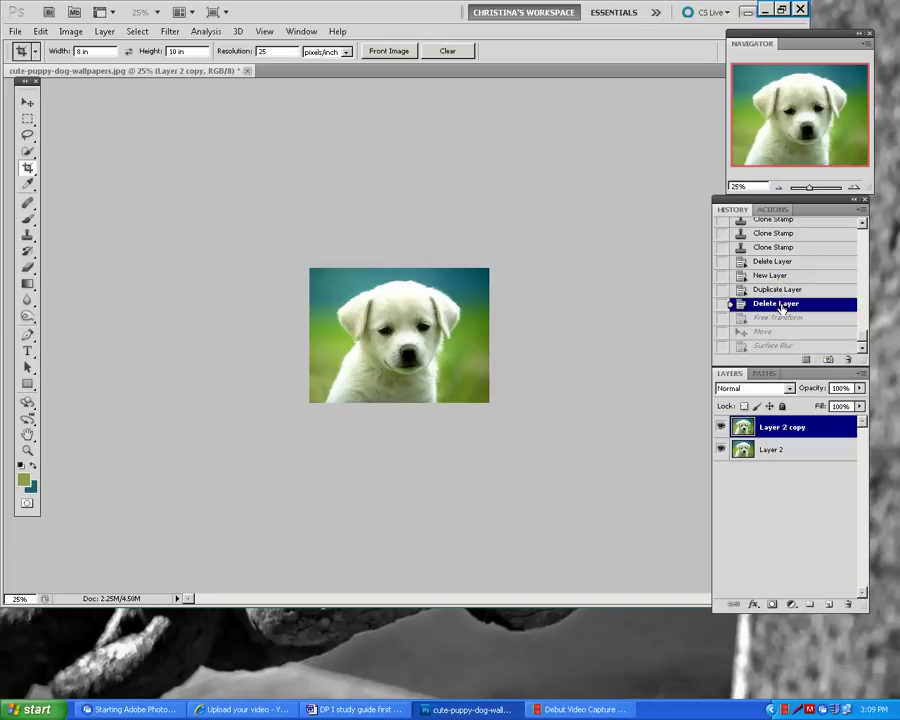
{"action": "left_click", "coordinate": [786, 290]}
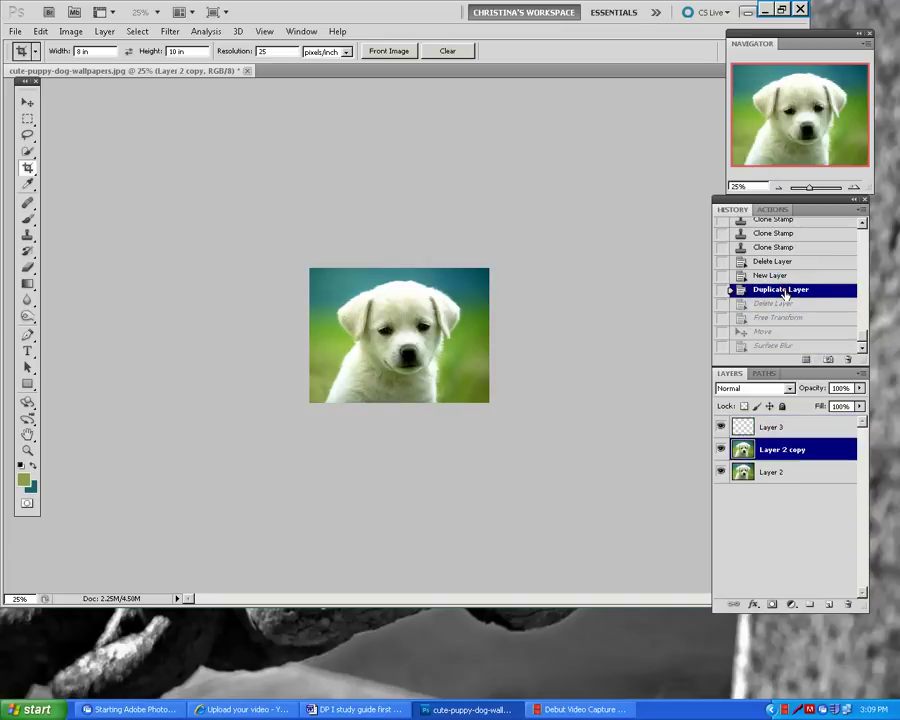
{"action": "left_click", "coordinate": [788, 275]}
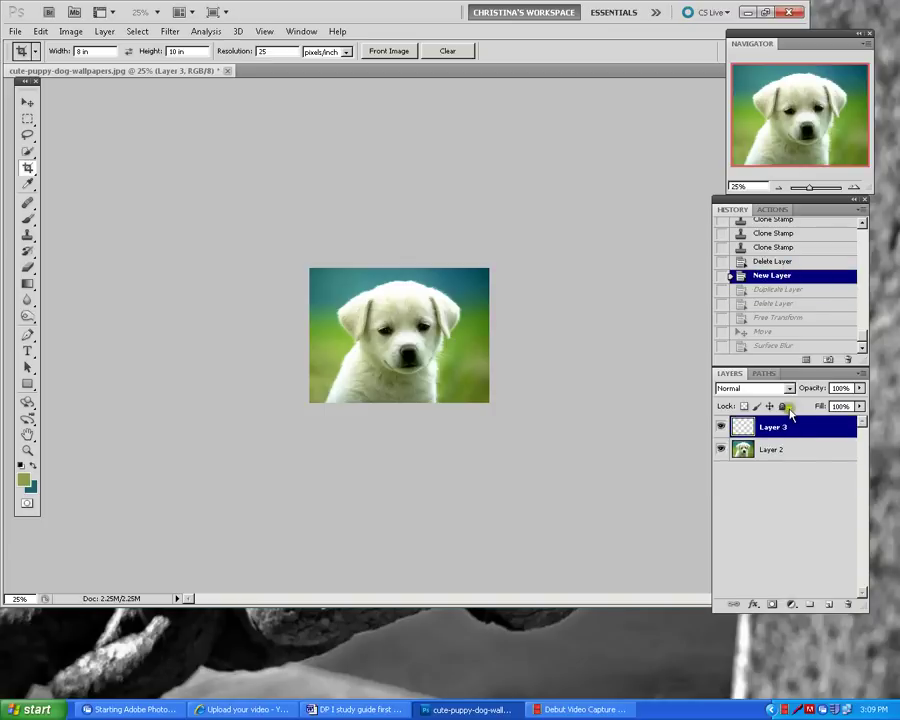
{"action": "left_click_drag", "start_coordinate": [816, 426], "coordinate": [848, 603]}
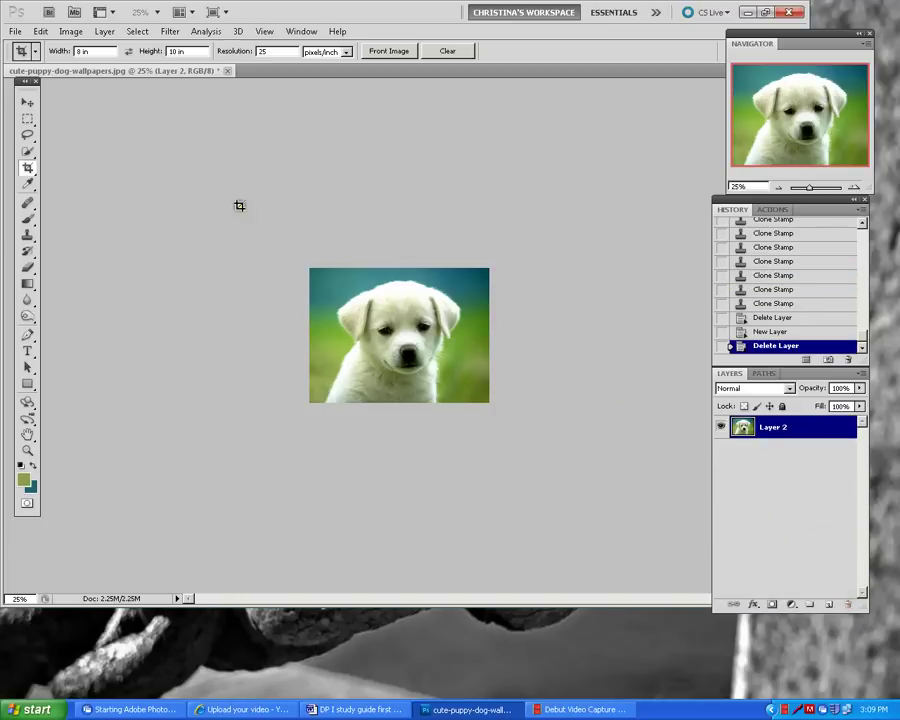
Read question 31 about the Dodge and Burn tools in the Word study guide, and select the Dodge tool in Photoshop
{"action": "left_click", "coordinate": [355, 709]}
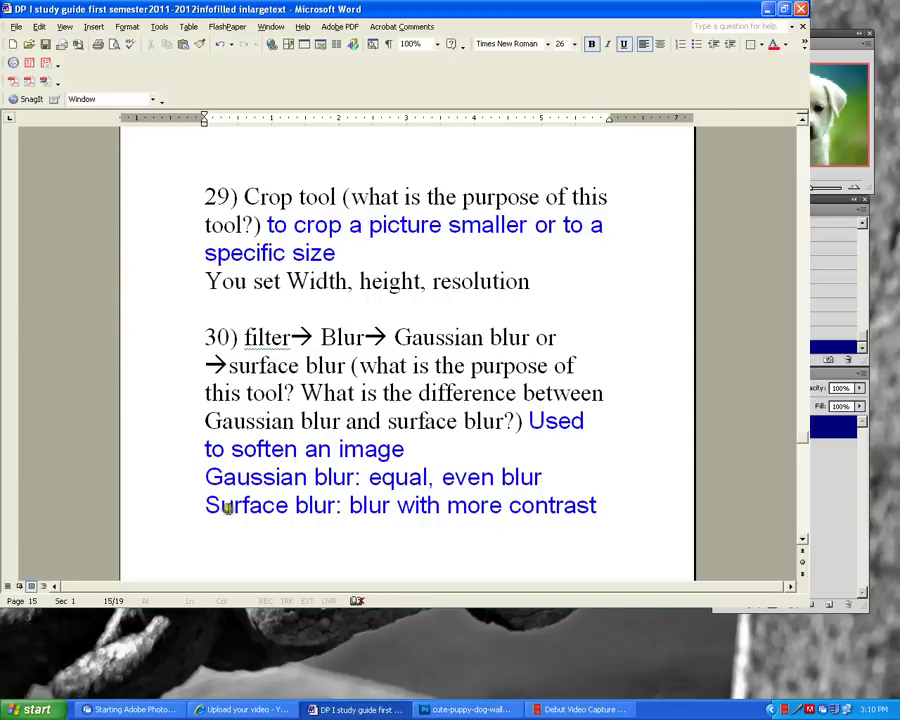
{"action": "scroll", "coordinate": [466, 514], "scroll_direction": "down", "scroll_amount": 7}
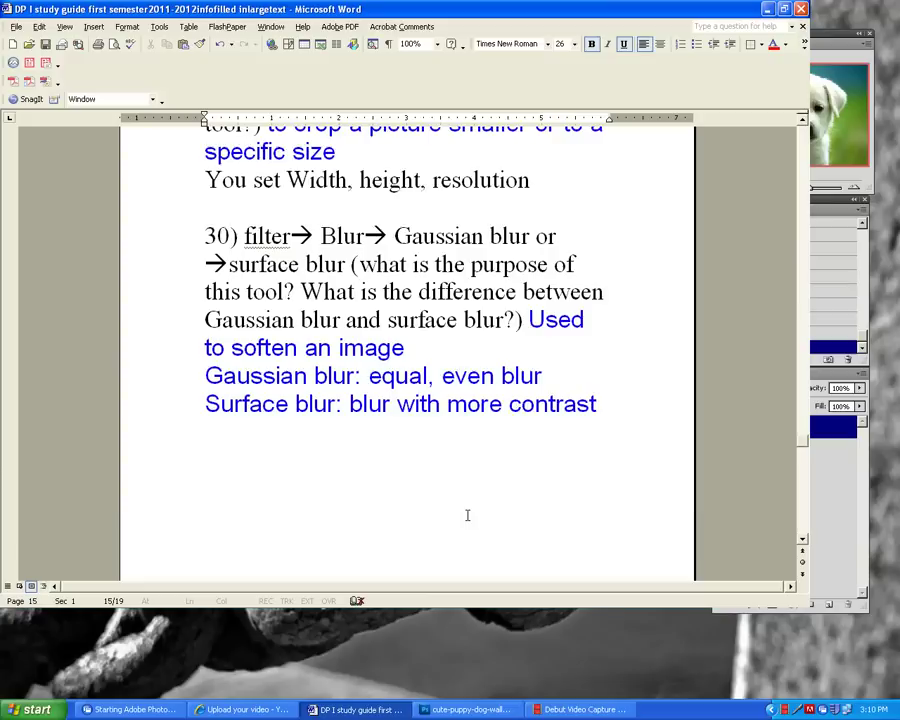
{"action": "scroll", "coordinate": [466, 514], "scroll_direction": "down", "scroll_amount": 3}
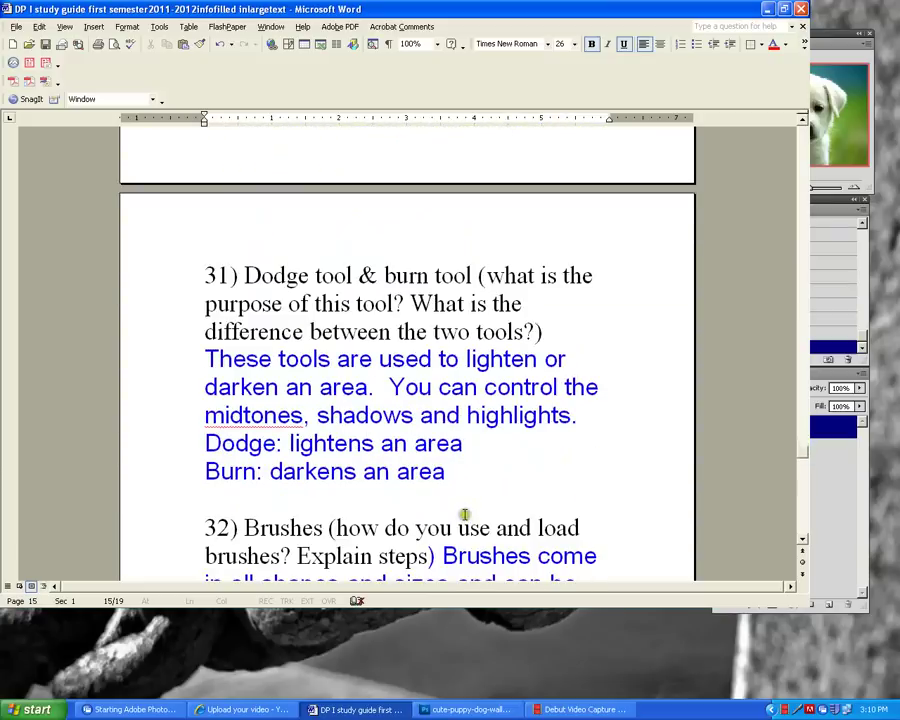
{"action": "scroll", "coordinate": [465, 514], "scroll_direction": "up", "scroll_amount": 1}
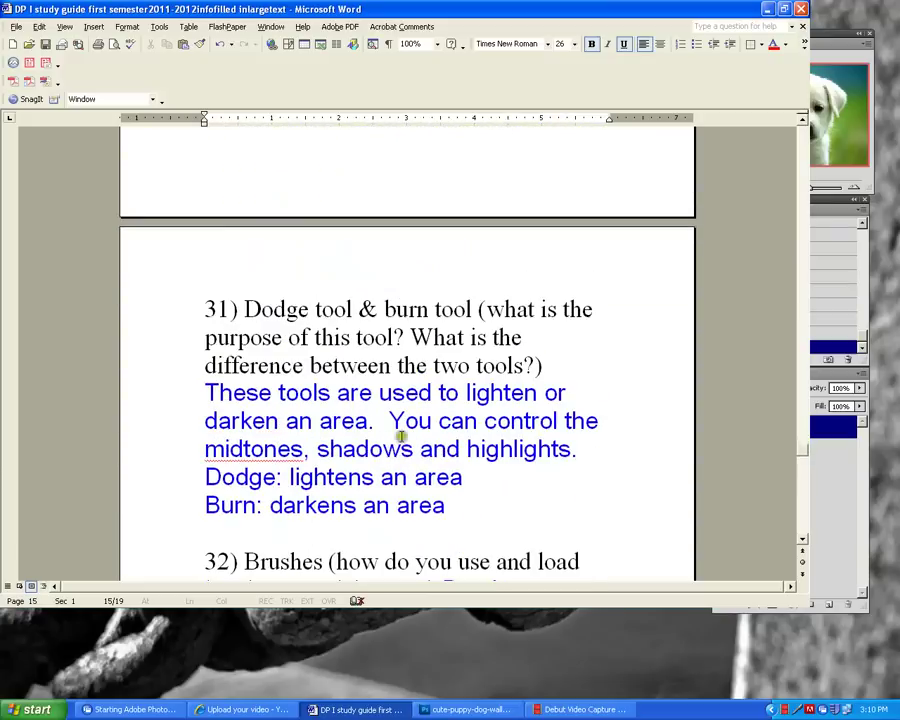
{"action": "left_click", "coordinate": [456, 712]}
{"action": "mouse_move", "coordinate": [30, 317]}
{"action": "left_mouse_down"}
{"action": "mouse_move", "coordinate": [42, 332]}
{"action": "mouse_move", "coordinate": [64, 322]}
{"action": "left_mouse_up"}
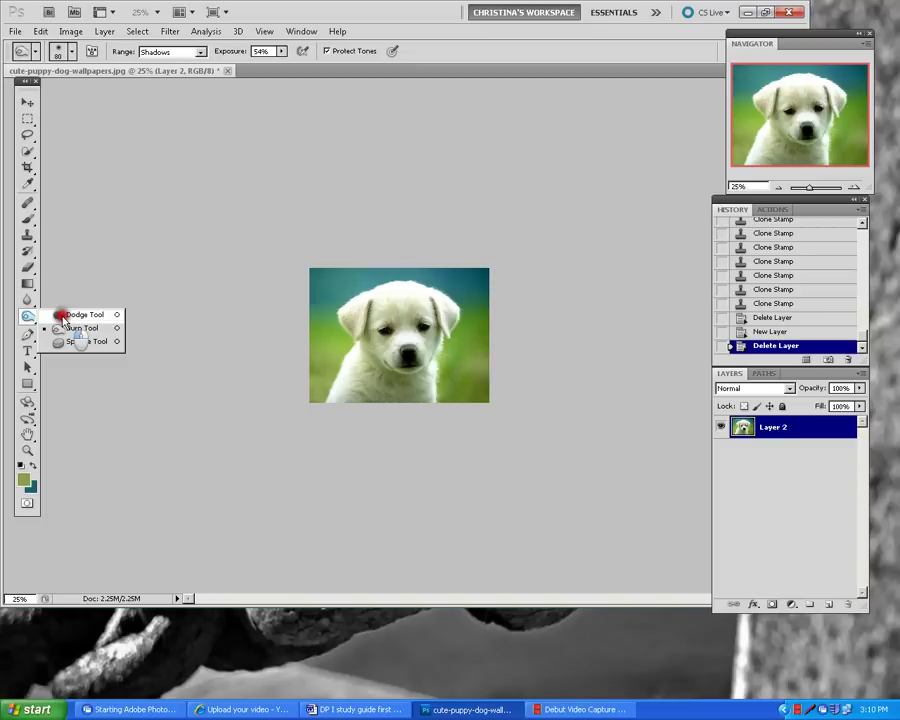
{"action": "left_click_drag", "start_coordinate": [63, 322], "coordinate": [62, 316]}
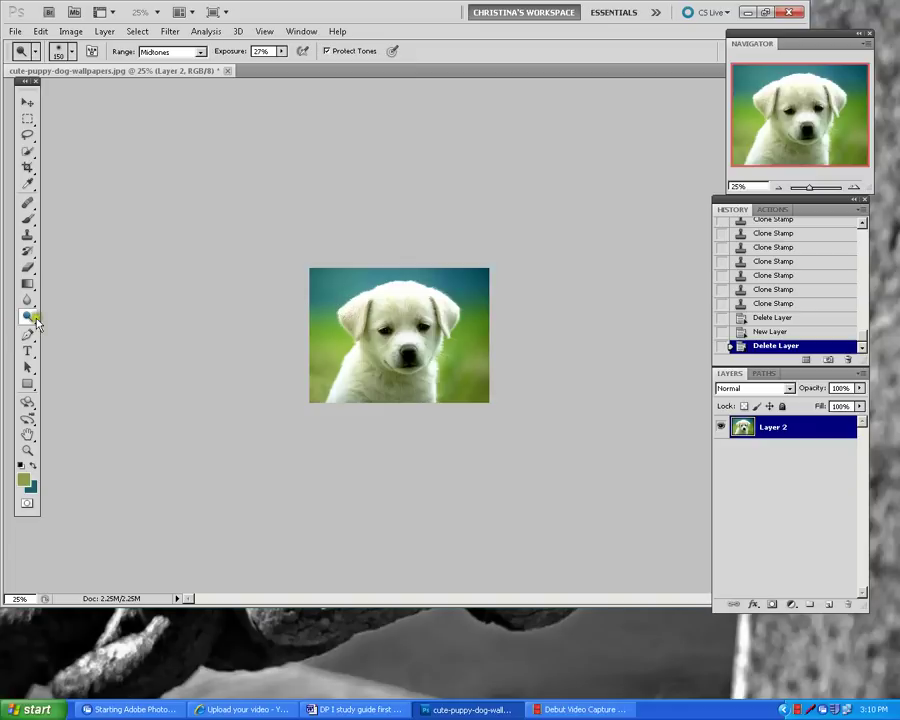
{"action": "left_click_drag", "start_coordinate": [30, 318], "coordinate": [73, 322]}
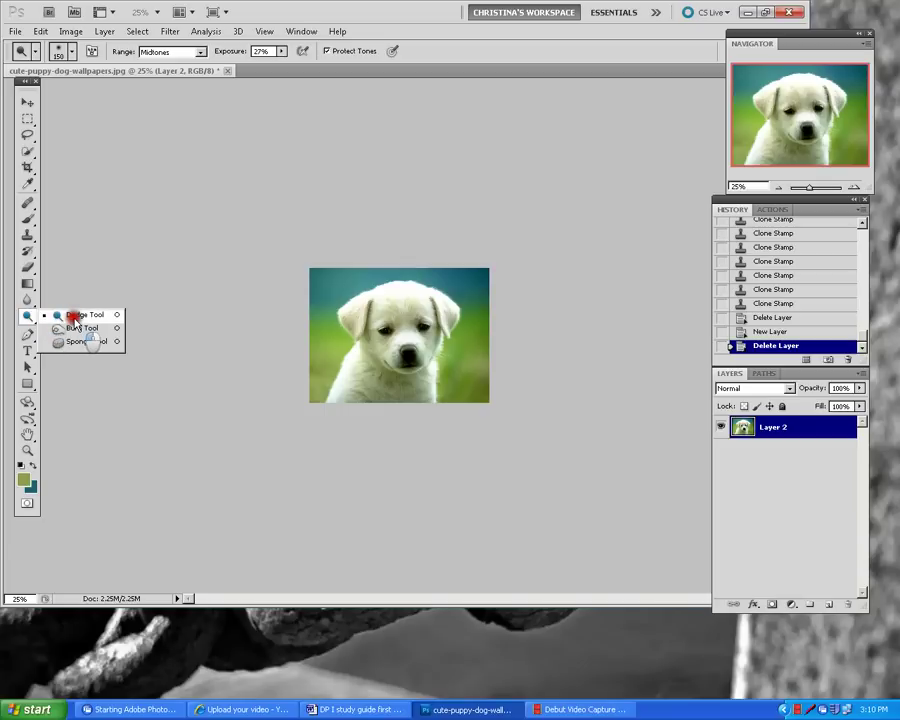
{"action": "left_click_drag", "start_coordinate": [73, 322], "coordinate": [72, 315]}
Lighten the puppy's face around the eyes with the Dodge tool using the Midtones range and 27% exposure
{"action": "mouse_move", "coordinate": [430, 320]}
{"action": "left_mouse_down"}
{"action": "mouse_move", "coordinate": [428, 309]}
{"action": "mouse_move", "coordinate": [372, 315]}
{"action": "mouse_move", "coordinate": [428, 312]}
{"action": "mouse_move", "coordinate": [358, 326]}
{"action": "mouse_move", "coordinate": [390, 326]}
{"action": "mouse_move", "coordinate": [412, 342]}
{"action": "mouse_move", "coordinate": [408, 352]}
{"action": "mouse_move", "coordinate": [368, 318]}
{"action": "mouse_move", "coordinate": [398, 316]}
{"action": "mouse_move", "coordinate": [263, 301]}
{"action": "mouse_move", "coordinate": [498, 291]}
{"action": "mouse_move", "coordinate": [527, 258]}
{"action": "left_mouse_up"}
{"action": "key", "text": "ctrl+plus"}
{"action": "key", "text": "ctrl+plus"}
{"action": "key", "text": "ctrl+plus"}
{"action": "key", "text": "ctrl+plus"}
{"action": "key", "text": "ctrl+plus"}
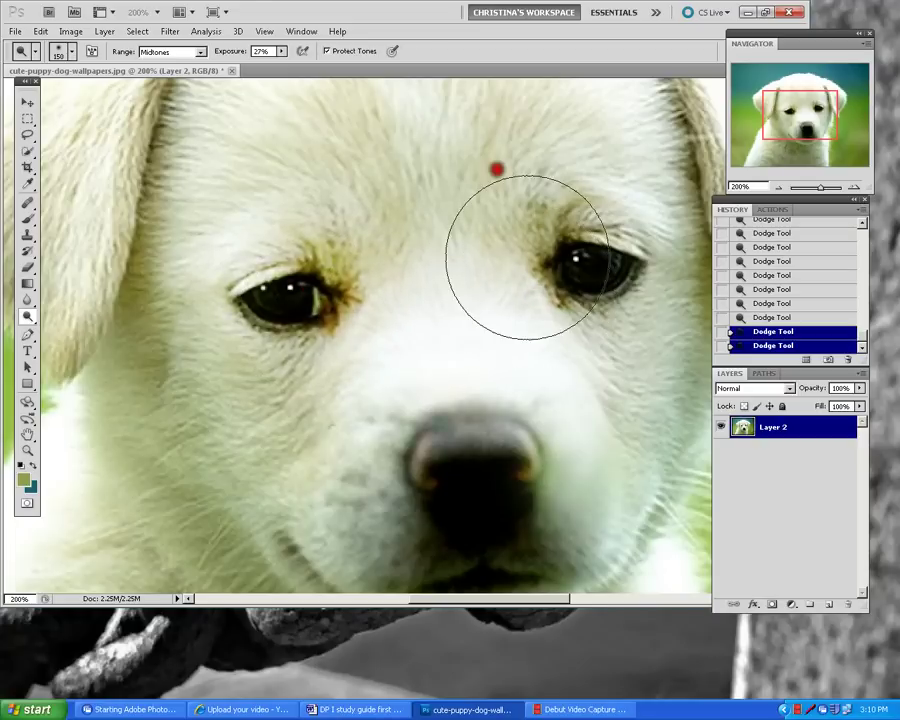
Set the Dodge tool's exposure to 100% and lighten the areas over and around both eyes
{"action": "left_click", "coordinate": [282, 51]}
{"action": "left_click_drag", "start_coordinate": [280, 64], "coordinate": [352, 70]}
{"action": "left_click", "coordinate": [291, 267]}
{"action": "left_click_drag", "start_coordinate": [530, 262], "coordinate": [554, 261]}
{"action": "mouse_move", "coordinate": [300, 268]}
{"action": "left_mouse_down"}
{"action": "mouse_move", "coordinate": [240, 266]}
{"action": "mouse_move", "coordinate": [522, 247]}
{"action": "mouse_move", "coordinate": [333, 271]}
{"action": "mouse_move", "coordinate": [329, 243]}
{"action": "left_mouse_up"}
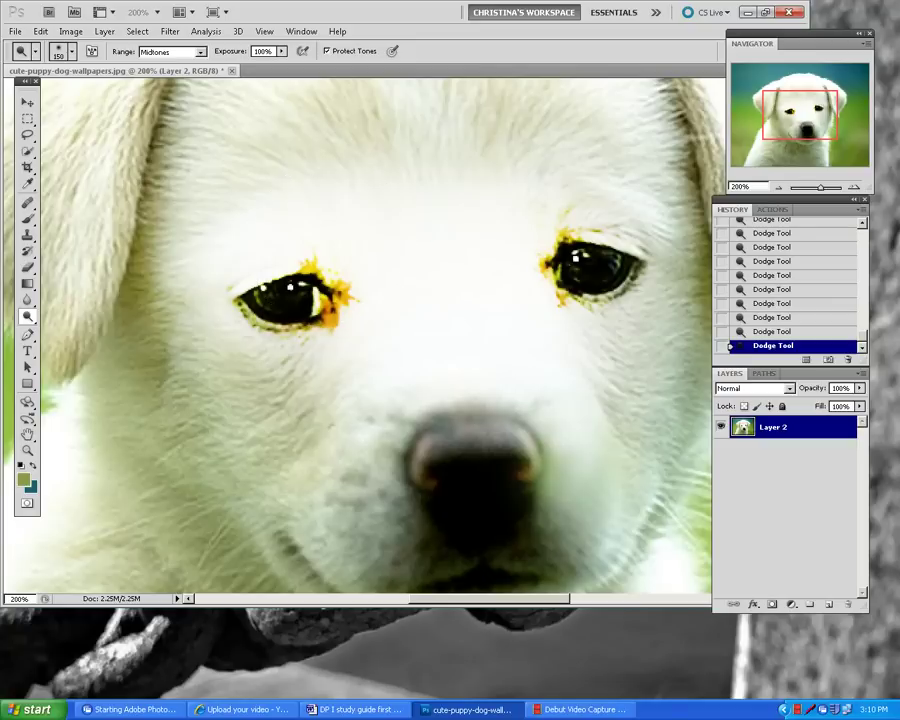
Undo all dodge strokes by reverting to the last Delete Layer history state
{"action": "key", "text": "ctrl+minus"}
{"action": "key", "text": "ctrl+minus"}
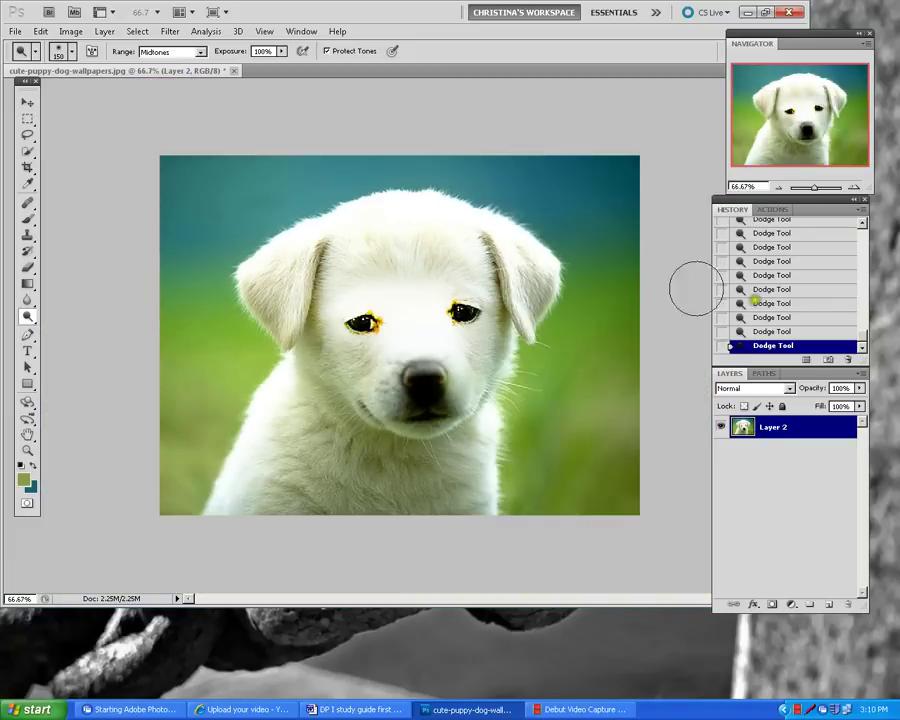
{"action": "left_click_drag", "start_coordinate": [862, 328], "coordinate": [862, 318]}
{"action": "left_click", "coordinate": [780, 342]}
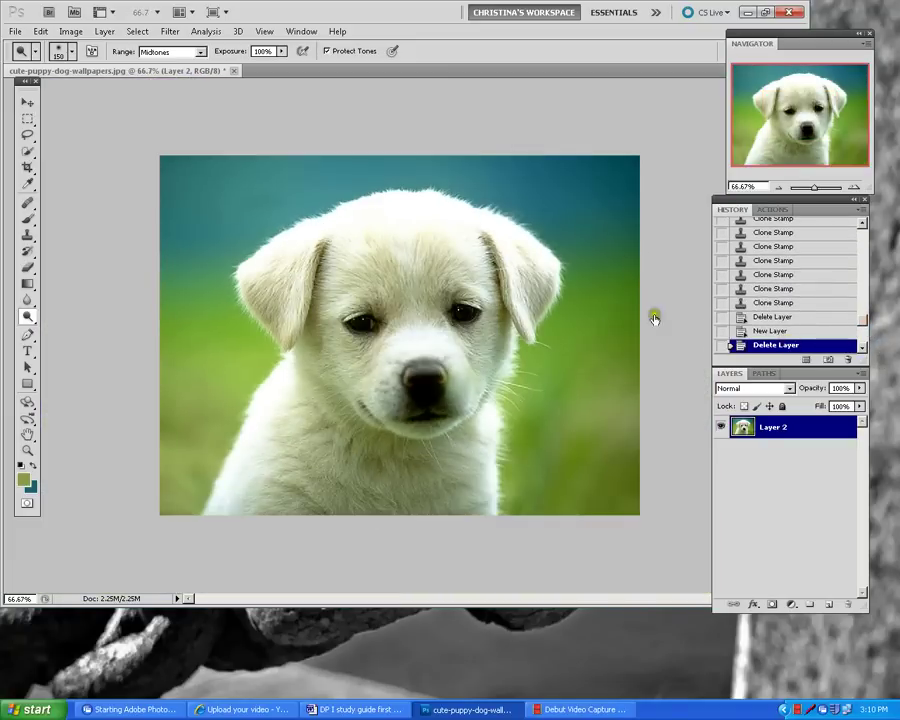
Darken both eyes with the Burn tool at the Shadows range and 54% exposure, and undo the strokes by reverting to the Delete Layer history state
{"action": "left_click_drag", "start_coordinate": [28, 316], "coordinate": [60, 330]}
{"action": "left_click", "coordinate": [362, 318]}
{"action": "left_click", "coordinate": [466, 309]}
{"action": "left_click", "coordinate": [407, 340]}
{"action": "mouse_move", "coordinate": [360, 322]}
{"action": "left_mouse_down"}
{"action": "mouse_move", "coordinate": [327, 316]}
{"action": "mouse_move", "coordinate": [354, 319]}
{"action": "left_mouse_up"}
{"action": "mouse_move", "coordinate": [440, 318]}
{"action": "left_mouse_down"}
{"action": "mouse_move", "coordinate": [471, 334]}
{"action": "mouse_move", "coordinate": [489, 296]}
{"action": "mouse_move", "coordinate": [356, 338]}
{"action": "mouse_move", "coordinate": [337, 334]}
{"action": "mouse_move", "coordinate": [491, 321]}
{"action": "left_mouse_up"}
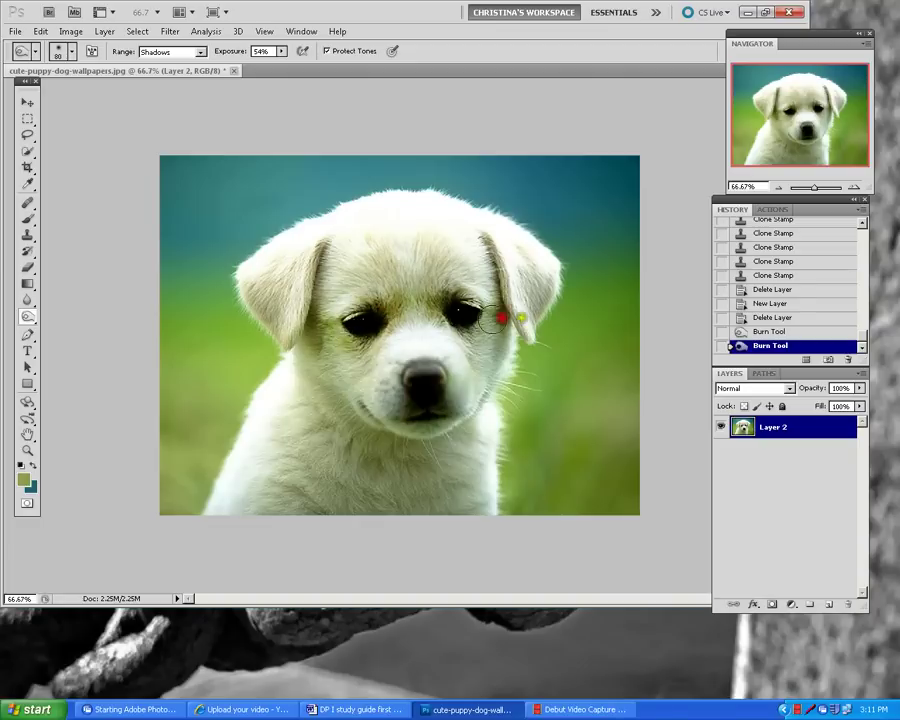
{"action": "left_click", "coordinate": [796, 302]}
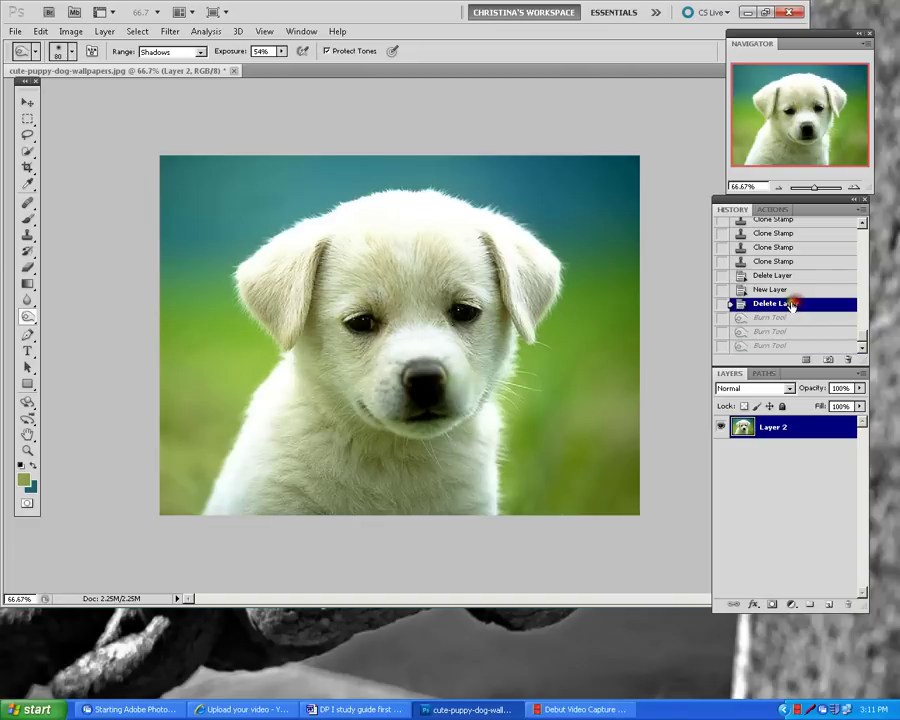
Recheck question 31 in the Word study guide, and set the Burn tool's range to Midtones and finally Highlights in Photoshop
{"action": "left_click", "coordinate": [392, 709]}
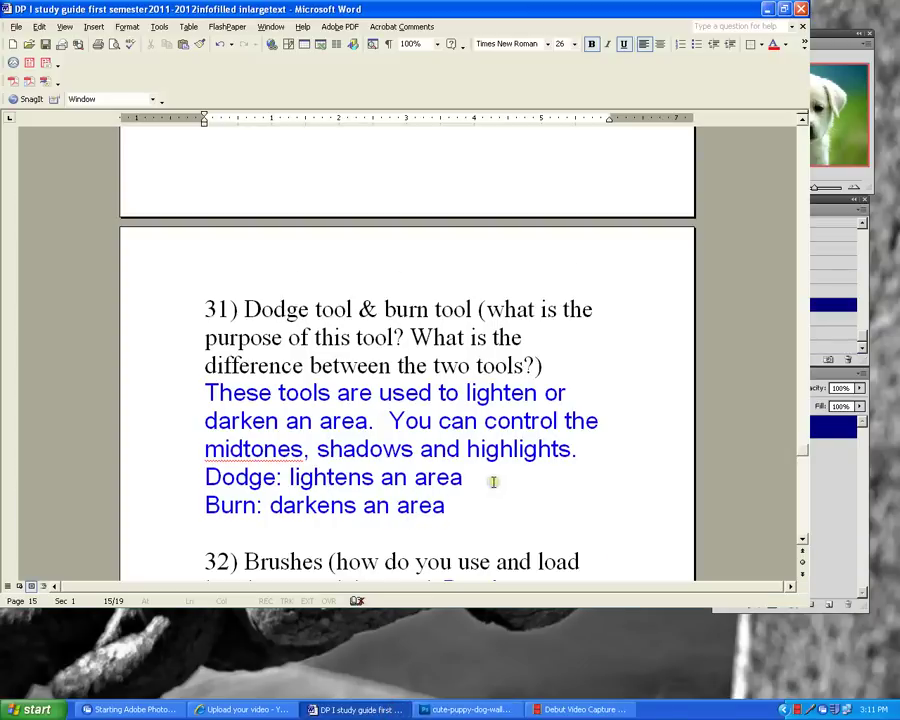
{"action": "scroll", "coordinate": [493, 482], "scroll_direction": "down", "scroll_amount": 3}
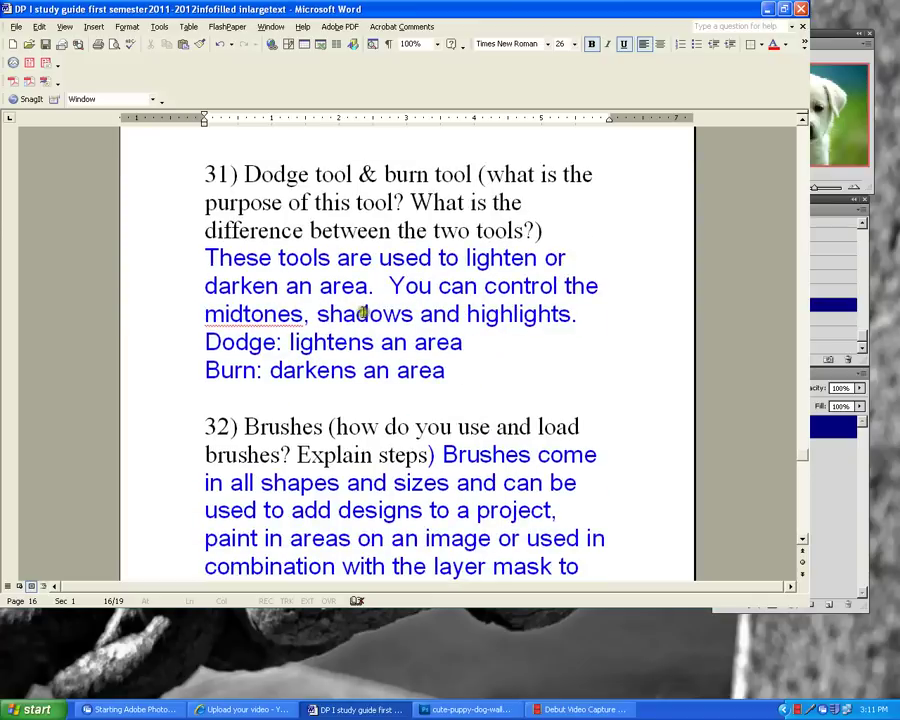
{"action": "left_click", "coordinate": [466, 709]}
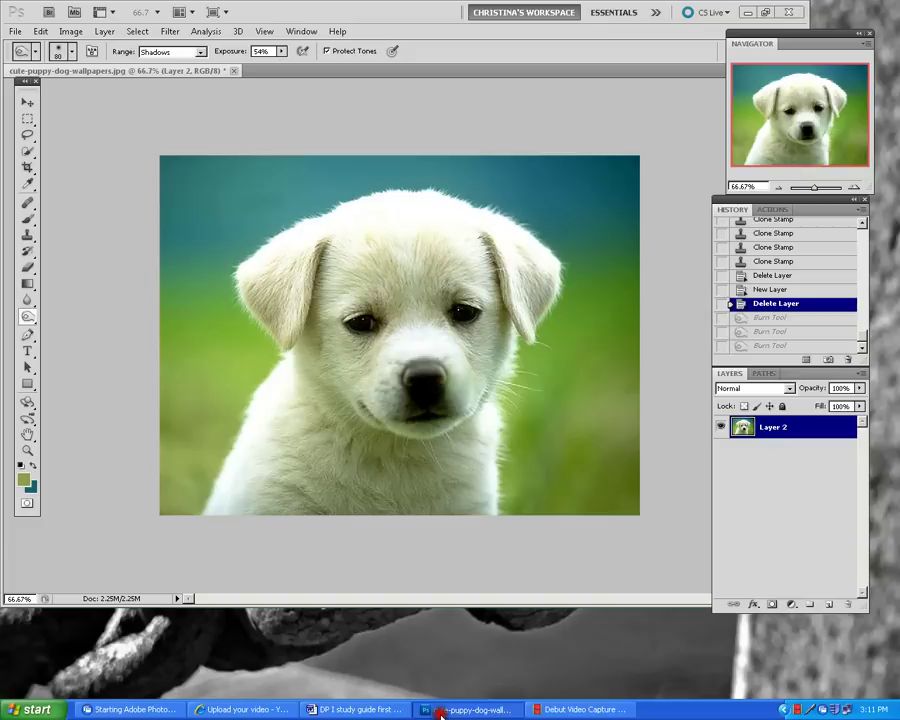
{"action": "left_click", "coordinate": [203, 52]}
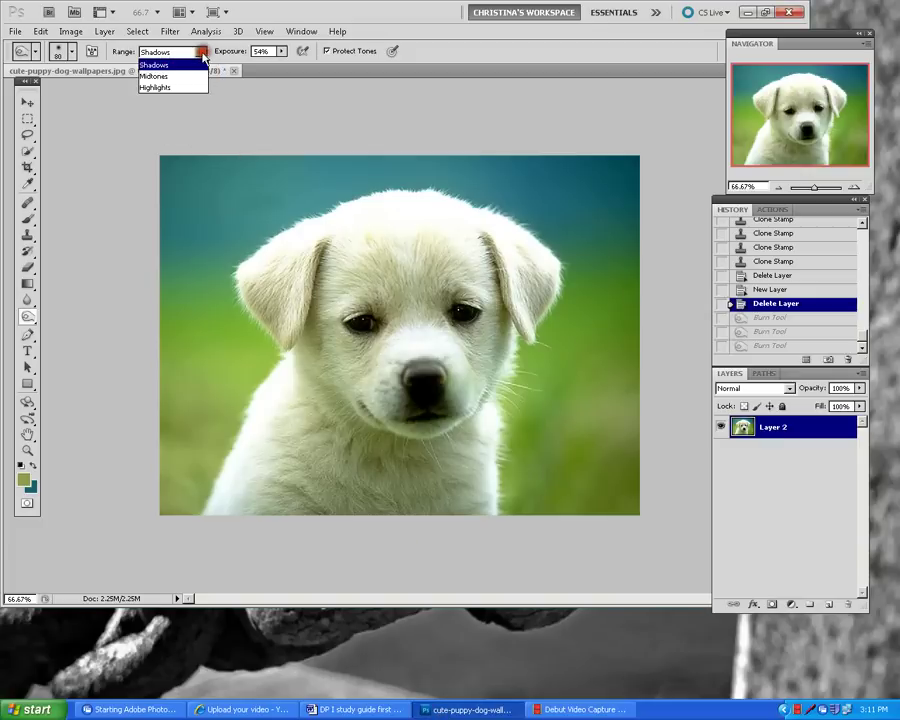
{"action": "left_click", "coordinate": [166, 76]}
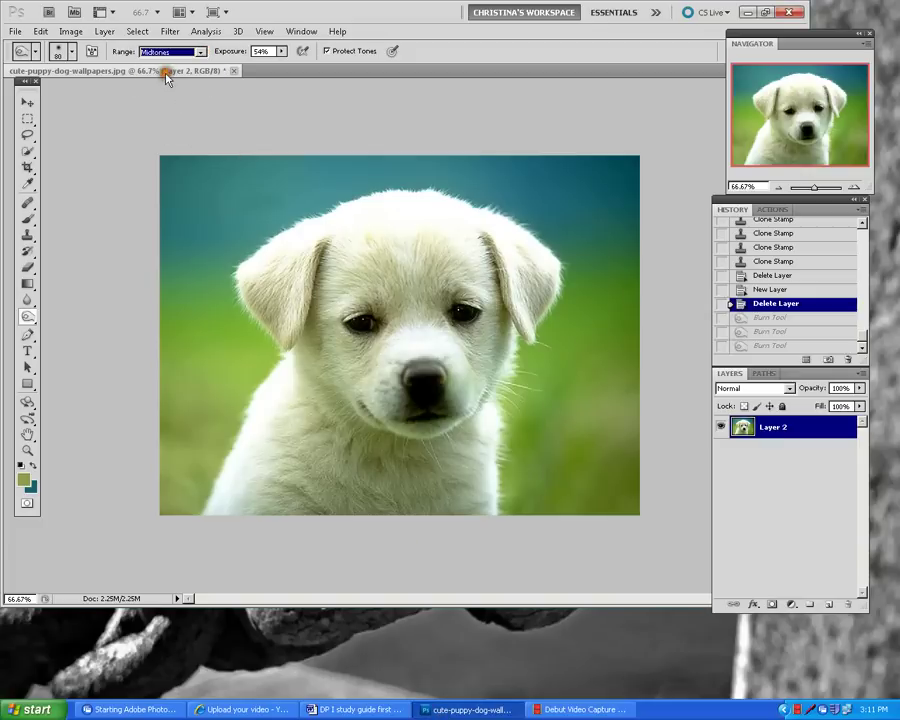
{"action": "left_click", "coordinate": [197, 55]}
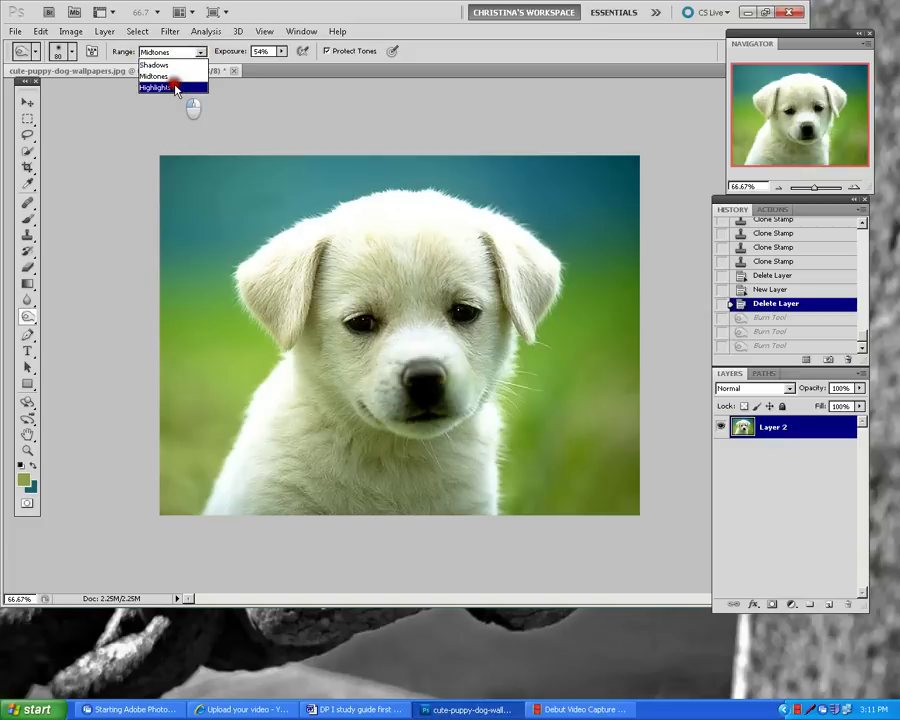
{"action": "left_click", "coordinate": [175, 88]}
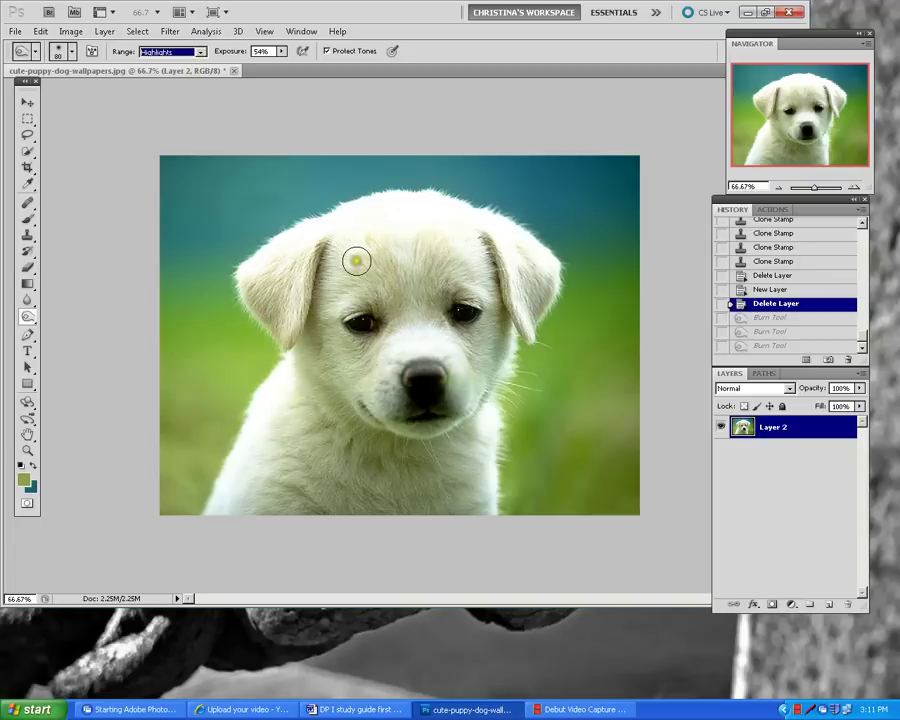
Burn the highlights on the puppy's forehead and above its nose, undoing each attempt by reverting to the Delete Layer history state
{"action": "left_click", "coordinate": [30, 318]}
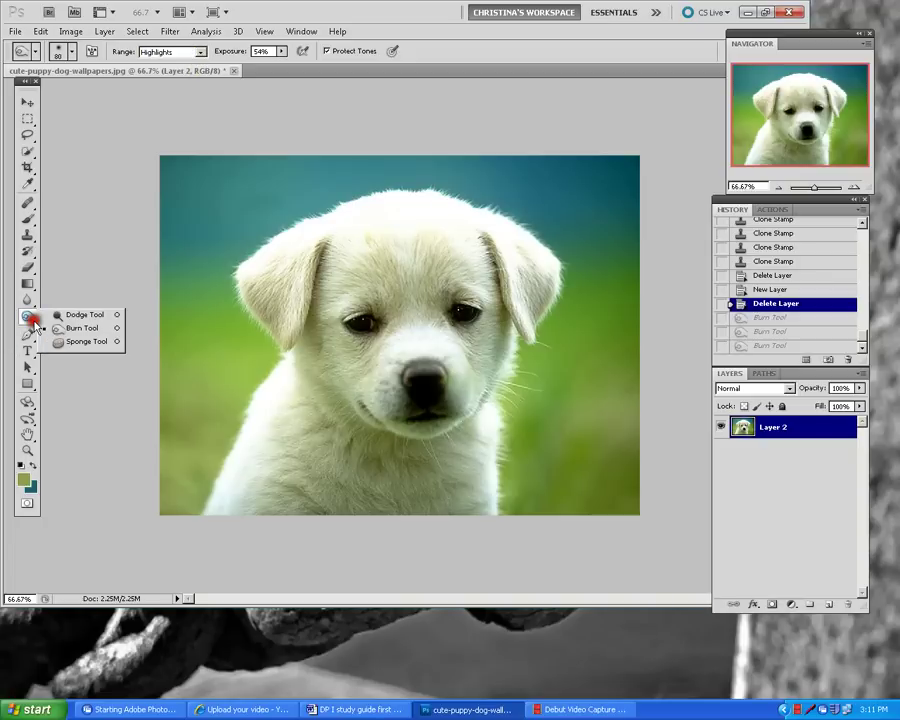
{"action": "left_click", "coordinate": [50, 326]}
{"action": "mouse_move", "coordinate": [374, 215]}
{"action": "left_mouse_down"}
{"action": "mouse_move", "coordinate": [412, 237]}
{"action": "mouse_move", "coordinate": [478, 232]}
{"action": "left_mouse_up"}
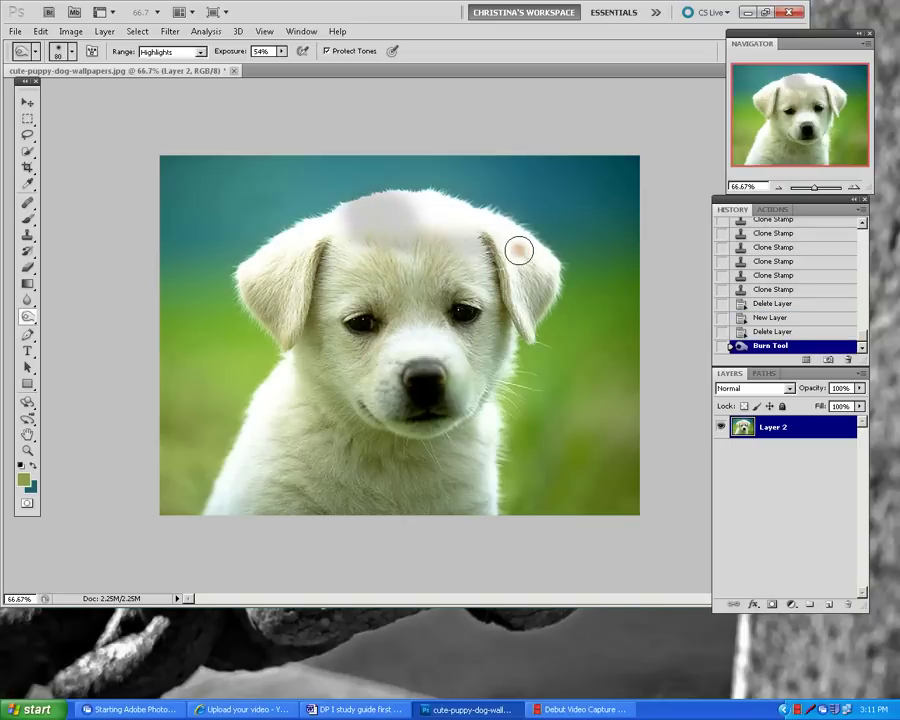
{"action": "left_click", "coordinate": [776, 331]}
{"action": "left_click", "coordinate": [420, 340]}
{"action": "left_click", "coordinate": [800, 345]}
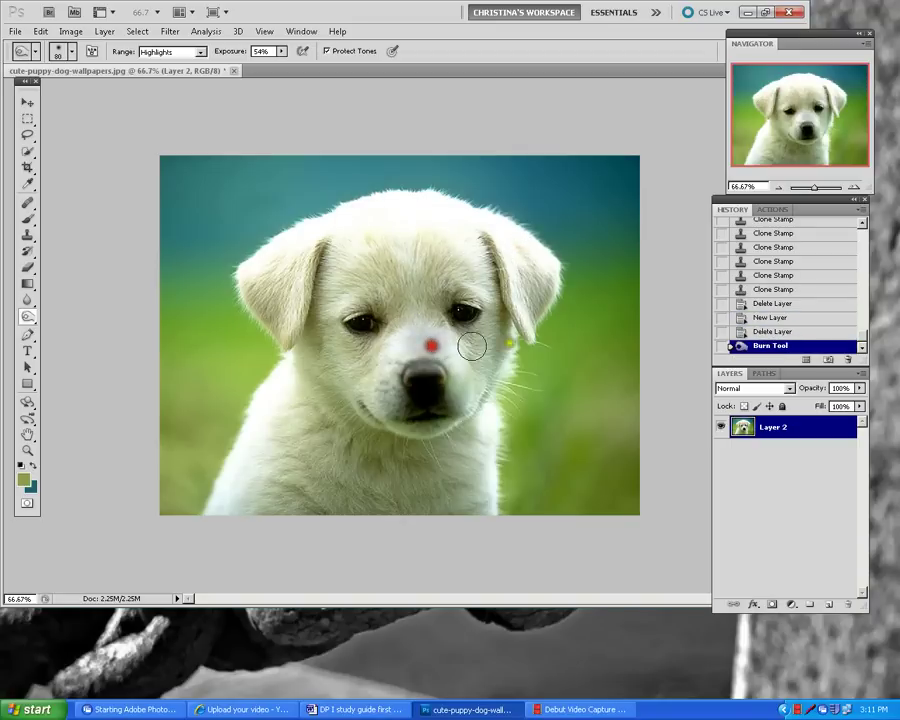
{"action": "left_click", "coordinate": [800, 332]}
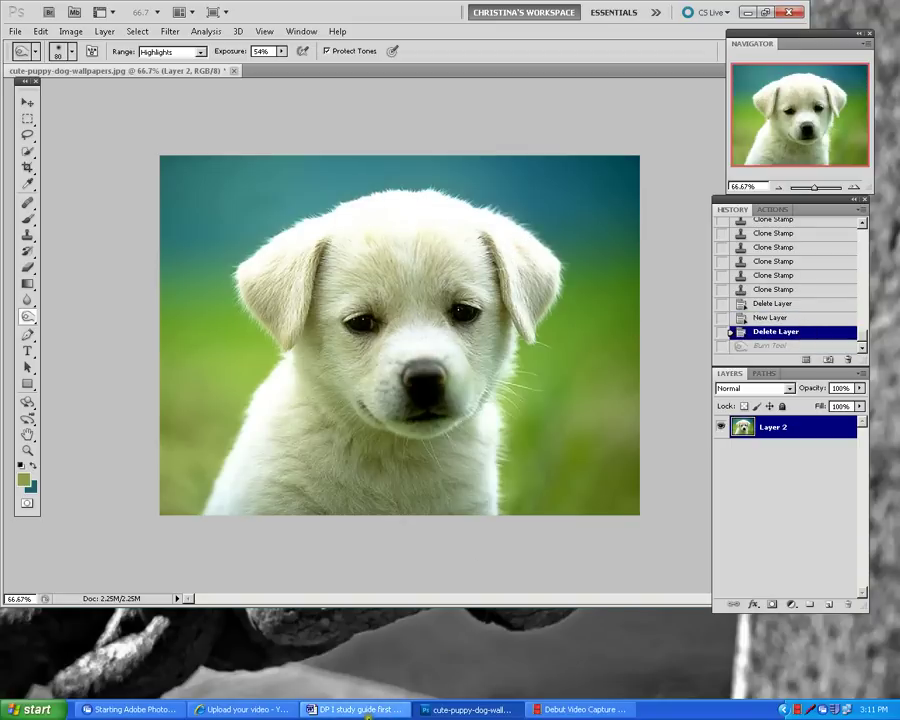
Read question 32 in the Word study guide about using and loading brushes, through the end of its answer
{"action": "left_click", "coordinate": [370, 709]}
{"action": "scroll", "coordinate": [426, 470], "scroll_direction": "down", "scroll_amount": 2}
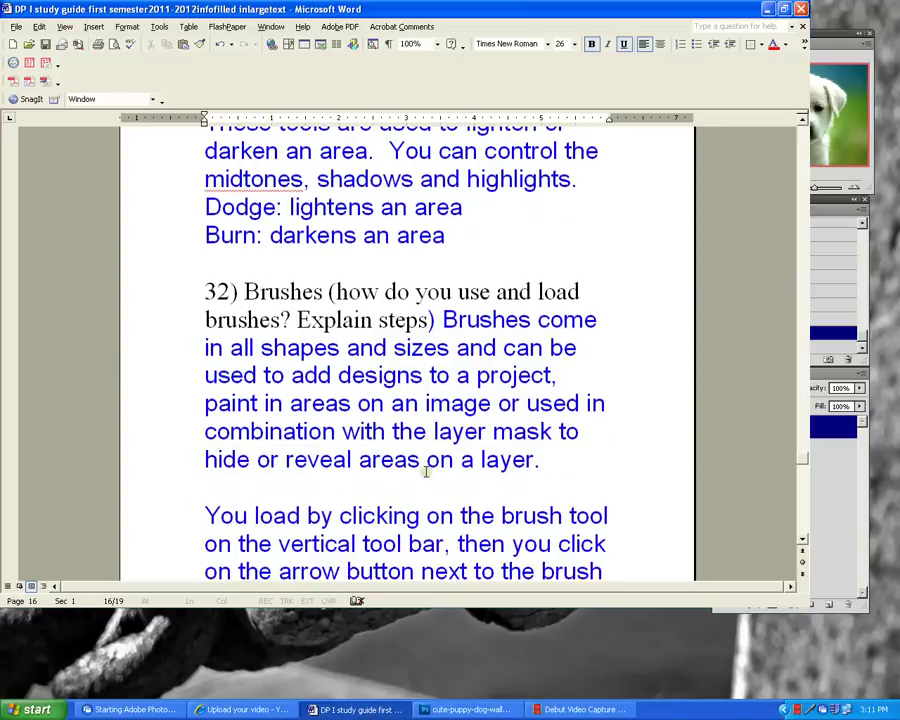
{"action": "scroll", "coordinate": [426, 470], "scroll_direction": "down", "scroll_amount": 1}
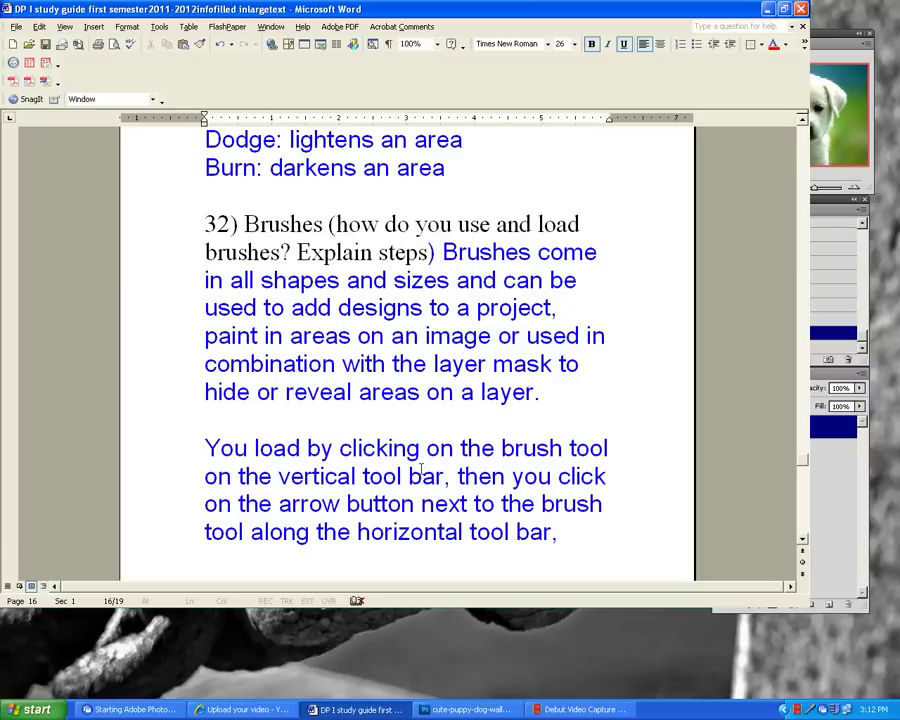
{"action": "scroll", "coordinate": [547, 476], "scroll_direction": "down", "scroll_amount": 4}
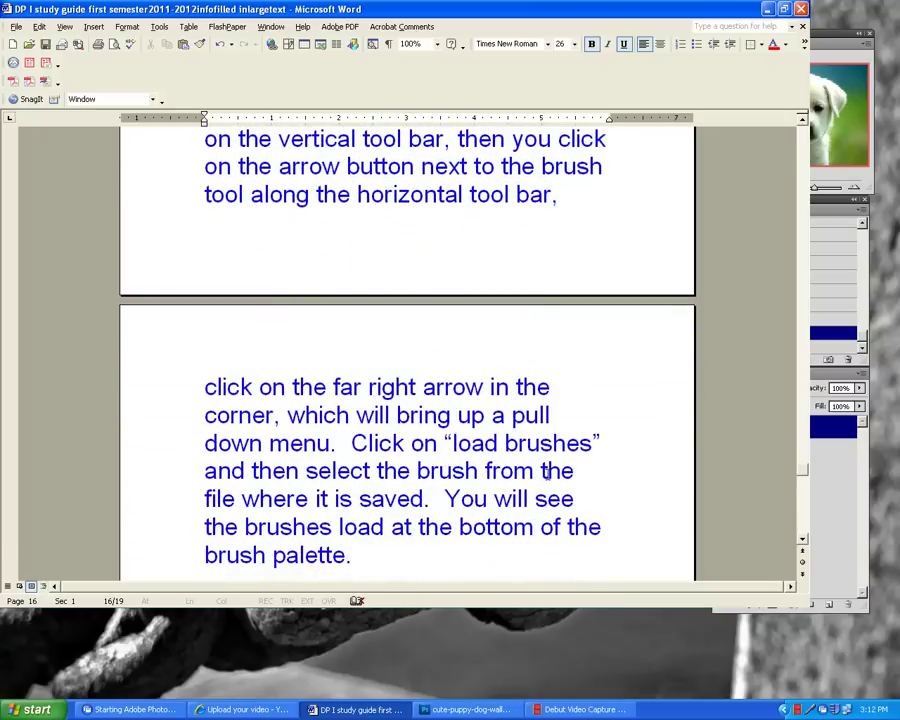
{"action": "scroll", "coordinate": [580, 440], "scroll_direction": "down", "scroll_amount": 1}
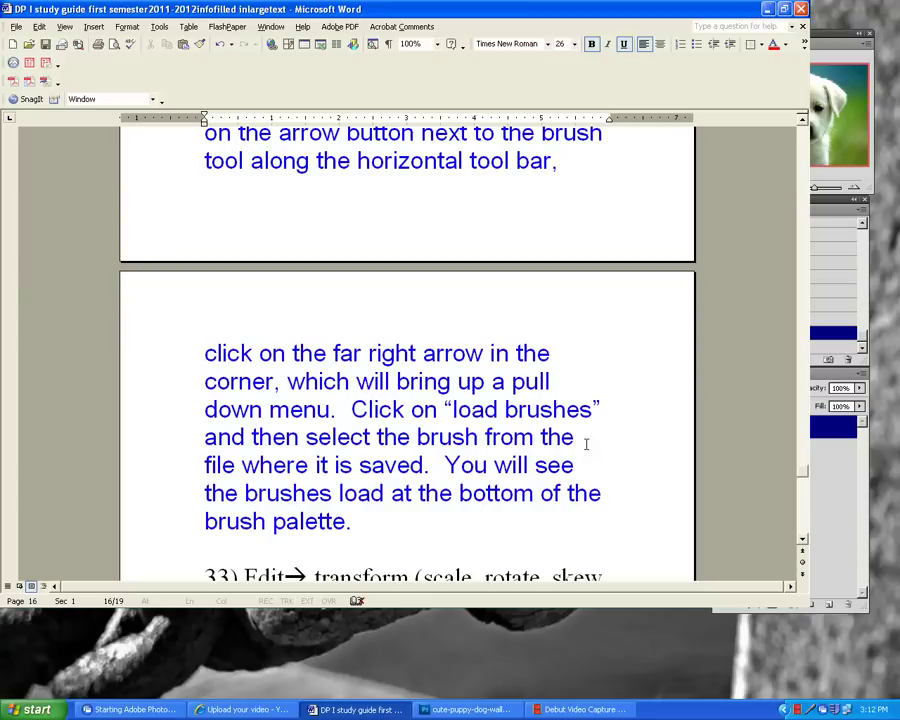
Switch to Photoshop, add a new empty layer above Layer 2, and select the Brush tool
{"action": "left_click", "coordinate": [466, 709]}
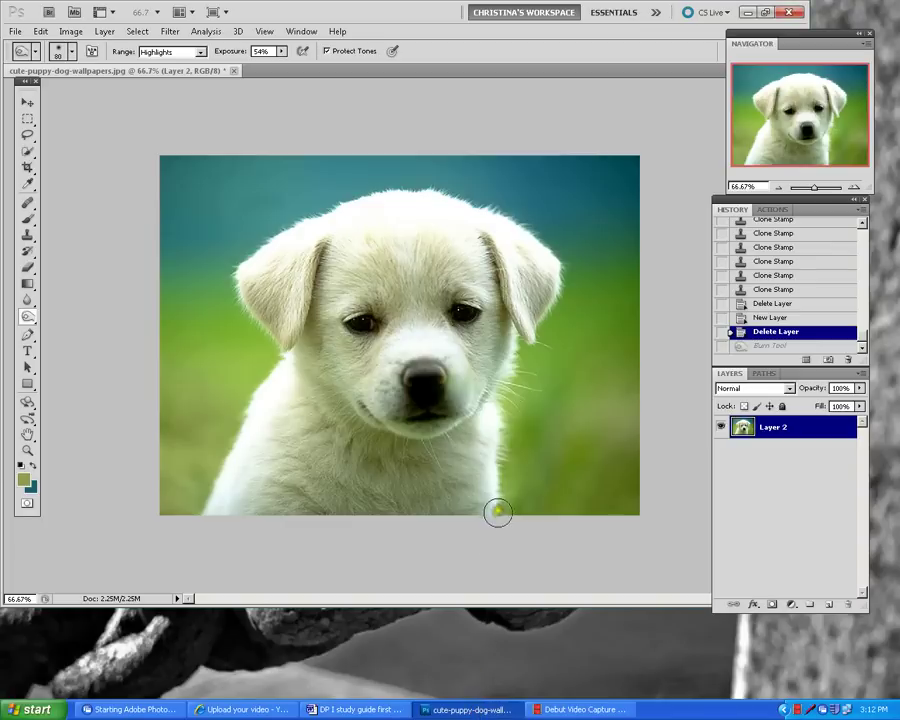
{"action": "left_click", "coordinate": [829, 604]}
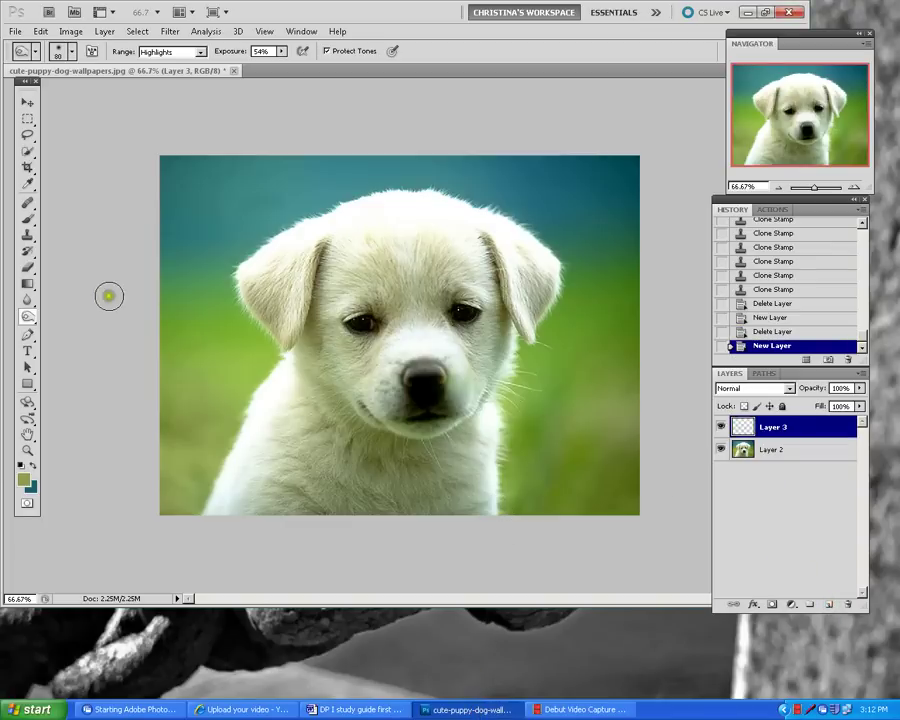
{"action": "left_click_drag", "start_coordinate": [27, 218], "coordinate": [63, 218]}
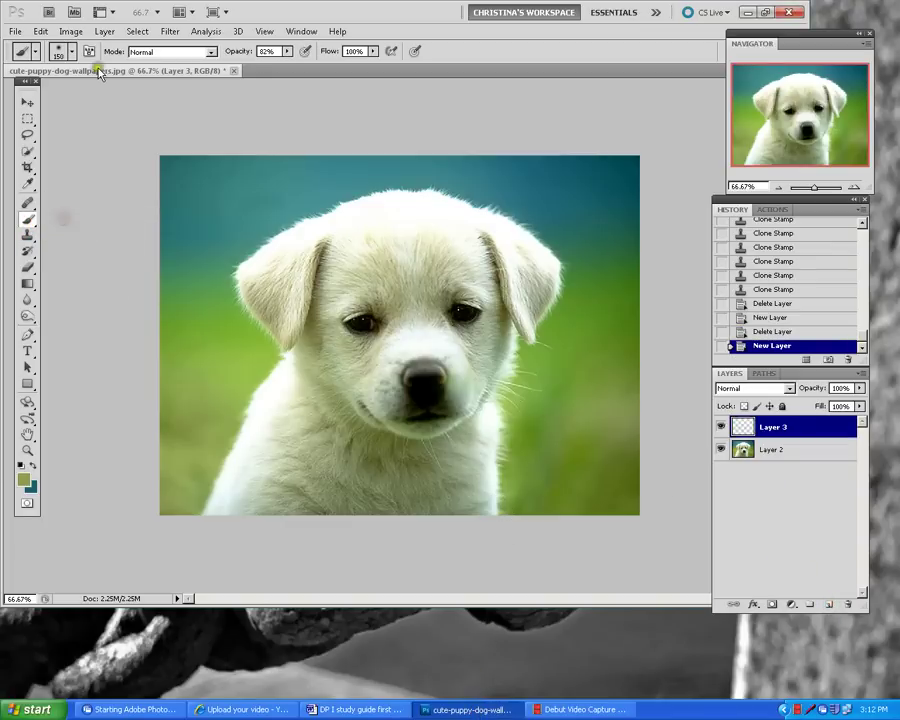
Choose the star-shaped brush and paint a trail of small stars over the puppy's ear on the left side of the photo
{"action": "left_click", "coordinate": [70, 51]}
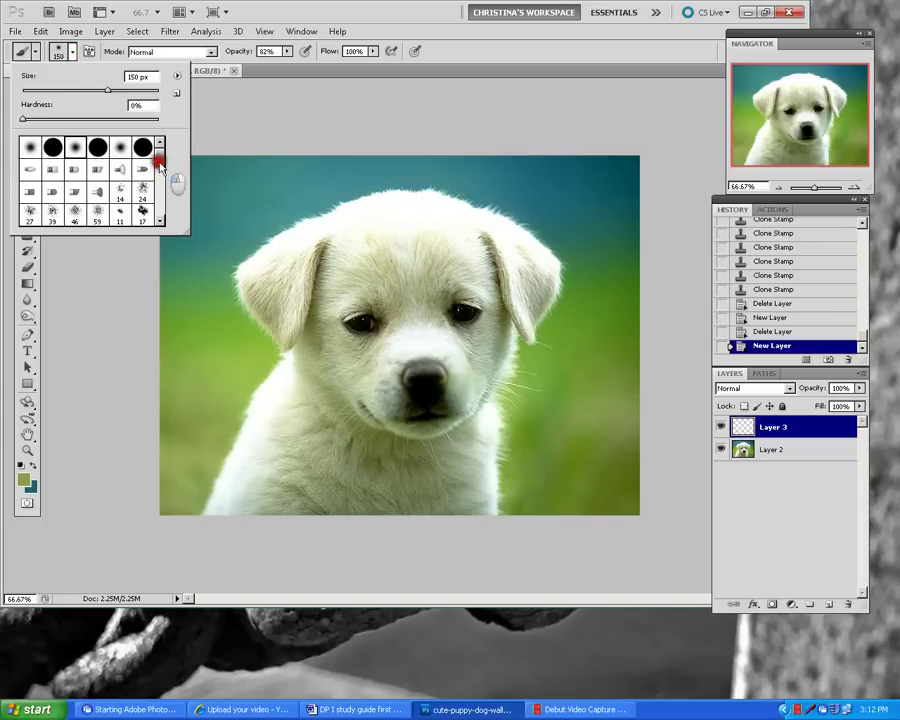
{"action": "left_click_drag", "start_coordinate": [158, 160], "coordinate": [157, 183]}
{"action": "left_click", "coordinate": [146, 190]}
{"action": "left_click_drag", "start_coordinate": [232, 228], "coordinate": [350, 290]}
{"action": "left_click_drag", "start_coordinate": [414, 288], "coordinate": [420, 286]}
Enlarge the star brush to 180 px, paint large green stars across the puppy's face, and swap the colors to paint teal ones
{"action": "left_click", "coordinate": [70, 51]}
{"action": "left_click_drag", "start_coordinate": [47, 93], "coordinate": [109, 90]}
{"action": "mouse_move", "coordinate": [300, 330]}
{"action": "left_mouse_down"}
{"action": "mouse_move", "coordinate": [462, 312]}
{"action": "mouse_move", "coordinate": [523, 373]}
{"action": "mouse_move", "coordinate": [505, 365]}
{"action": "left_mouse_up"}
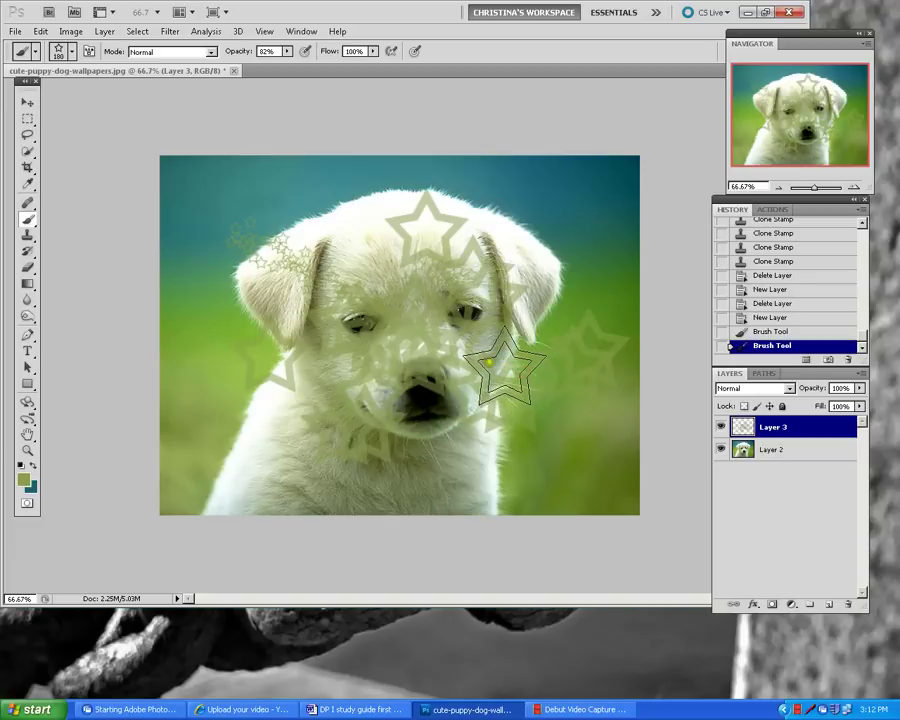
{"action": "left_click", "coordinate": [32, 466]}
{"action": "mouse_move", "coordinate": [163, 380]}
{"action": "left_mouse_down"}
{"action": "mouse_move", "coordinate": [282, 350]}
{"action": "mouse_move", "coordinate": [430, 362]}
{"action": "mouse_move", "coordinate": [350, 300]}
{"action": "left_mouse_up"}
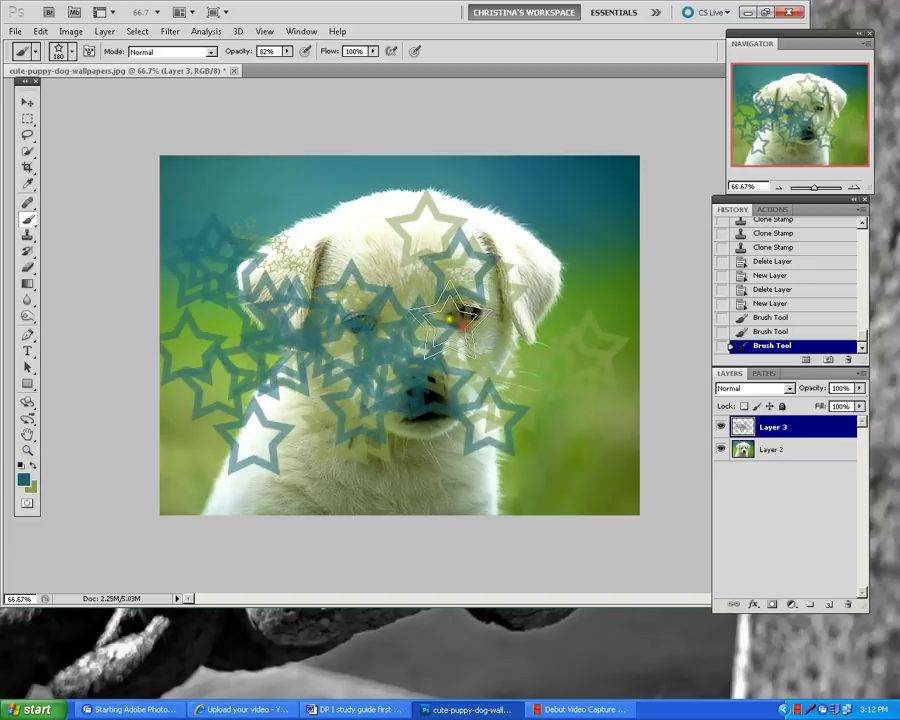
Load the 50puzzlepcs_HMS brush set from the brushes folder inside photo demo examples
{"action": "left_click", "coordinate": [71, 51]}
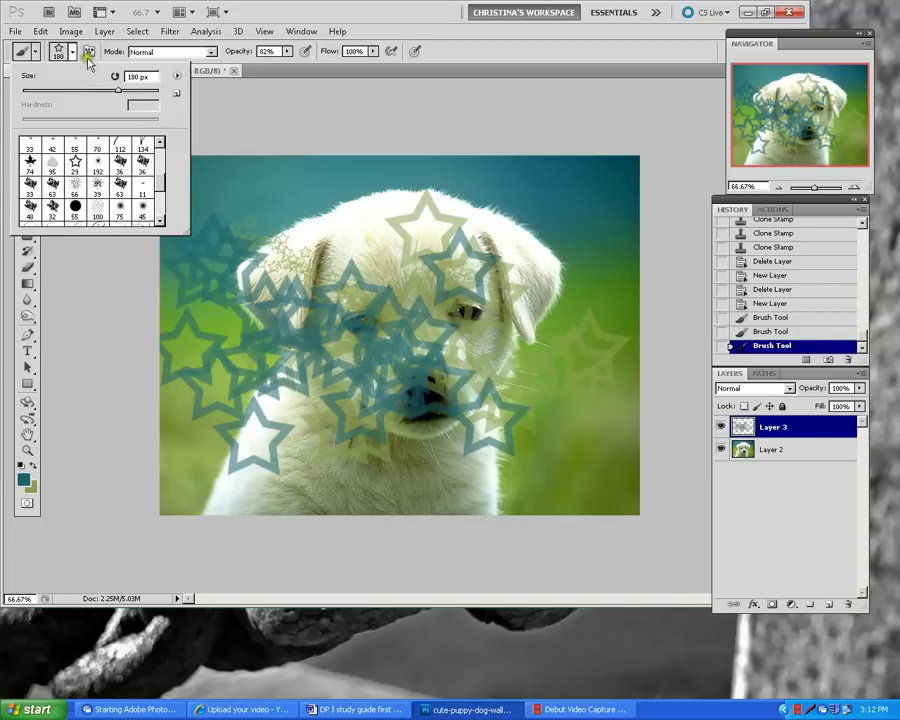
{"action": "left_click", "coordinate": [179, 76]}
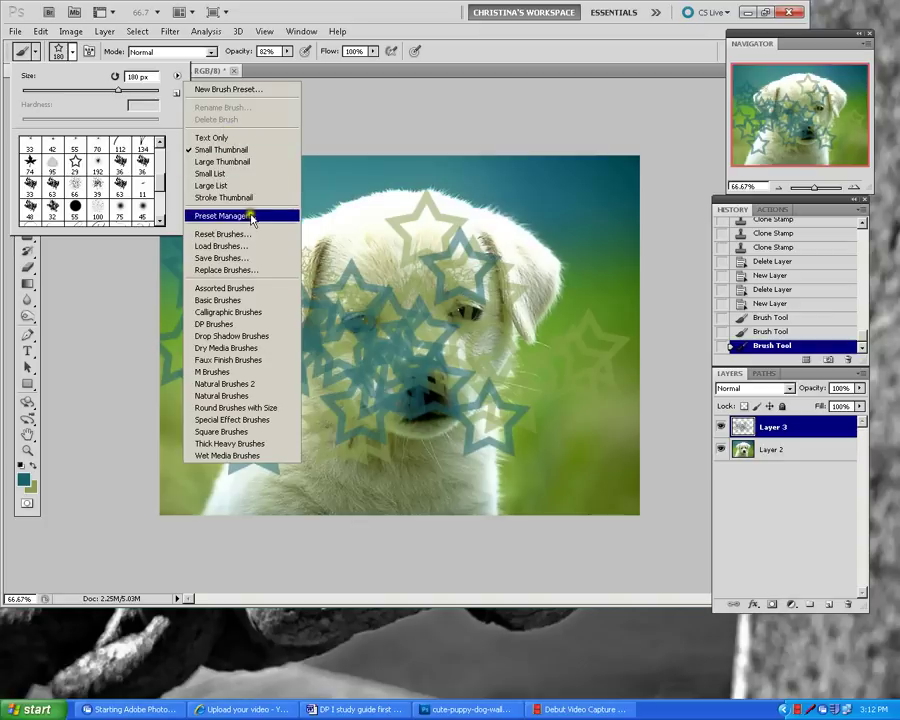
{"action": "left_click", "coordinate": [247, 246]}
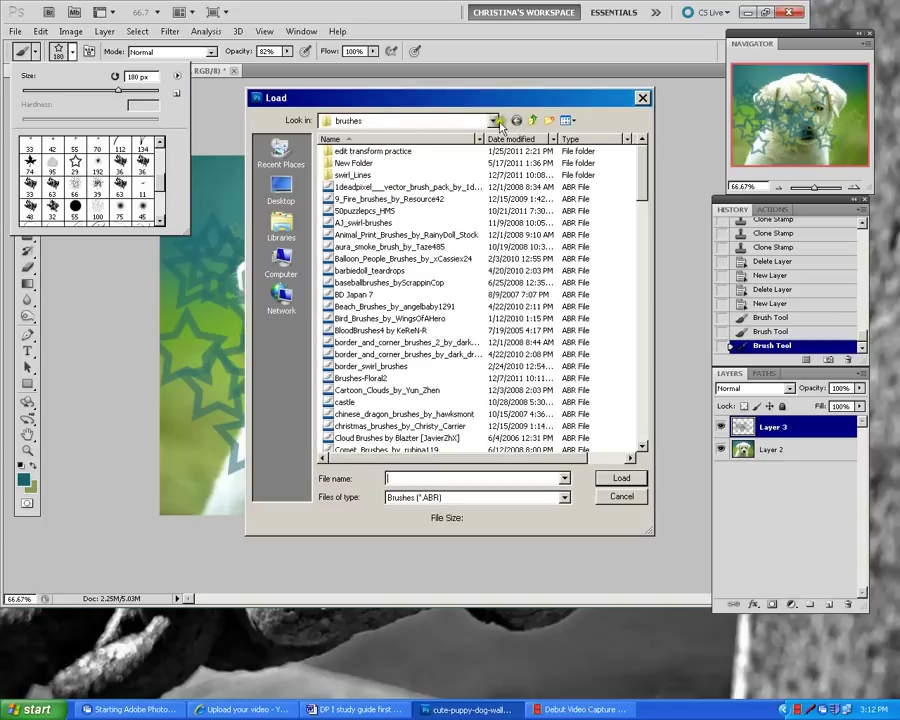
{"action": "left_click", "coordinate": [532, 121]}
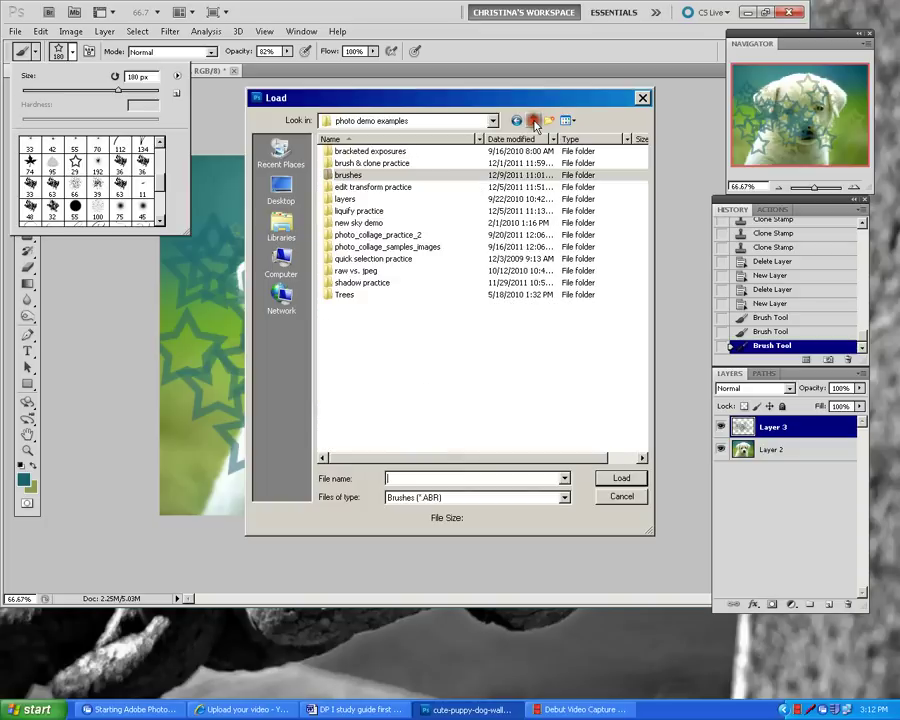
{"action": "double_click", "coordinate": [348, 176]}
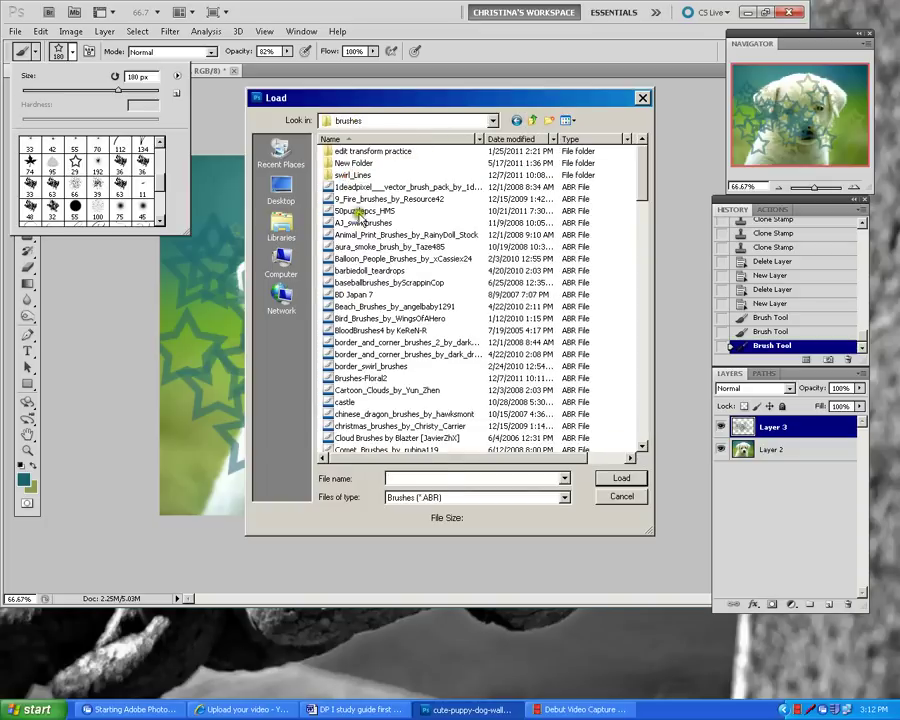
{"action": "left_click", "coordinate": [358, 211]}
{"action": "left_click", "coordinate": [616, 478]}
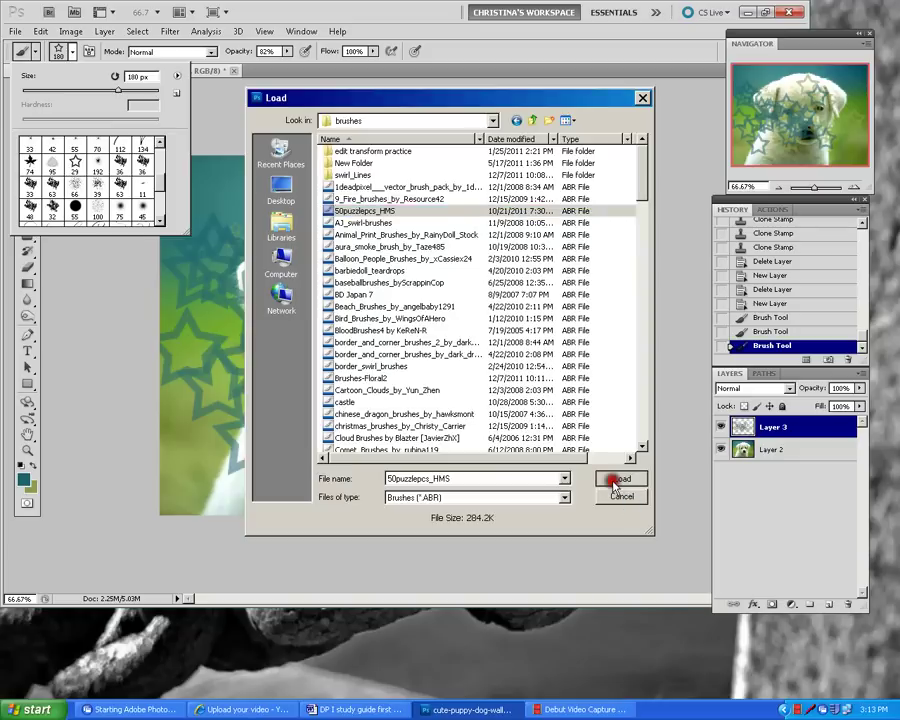
Choose a 205 px puzzle-piece brush from the loaded set and stamp five teal puzzle pieces around the photo
{"action": "left_click_drag", "start_coordinate": [165, 171], "coordinate": [161, 221]}
{"action": "left_click", "coordinate": [145, 213]}
{"action": "left_click", "coordinate": [266, 200]}
{"action": "left_click", "coordinate": [512, 265]}
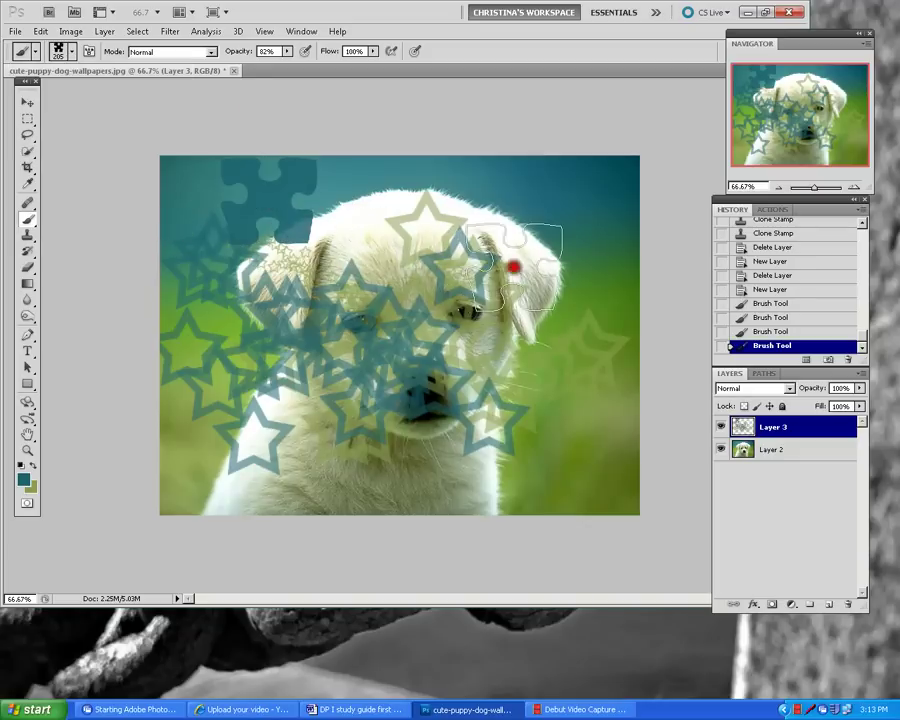
{"action": "left_click", "coordinate": [557, 412]}
{"action": "left_click", "coordinate": [405, 428]}
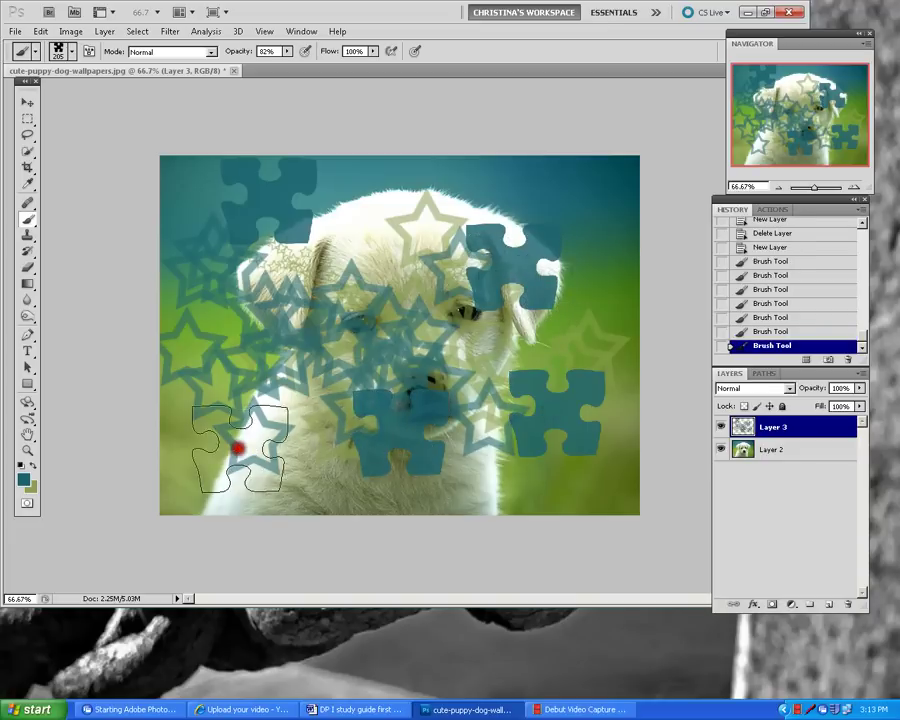
{"action": "left_click", "coordinate": [237, 448]}
Replace the painted layer with a new empty one and stamp three teal puzzle pieces over the puppy
{"action": "mouse_move", "coordinate": [803, 430]}
{"action": "left_mouse_down"}
{"action": "mouse_move", "coordinate": [838, 500]}
{"action": "mouse_move", "coordinate": [846, 604]}
{"action": "left_mouse_up"}
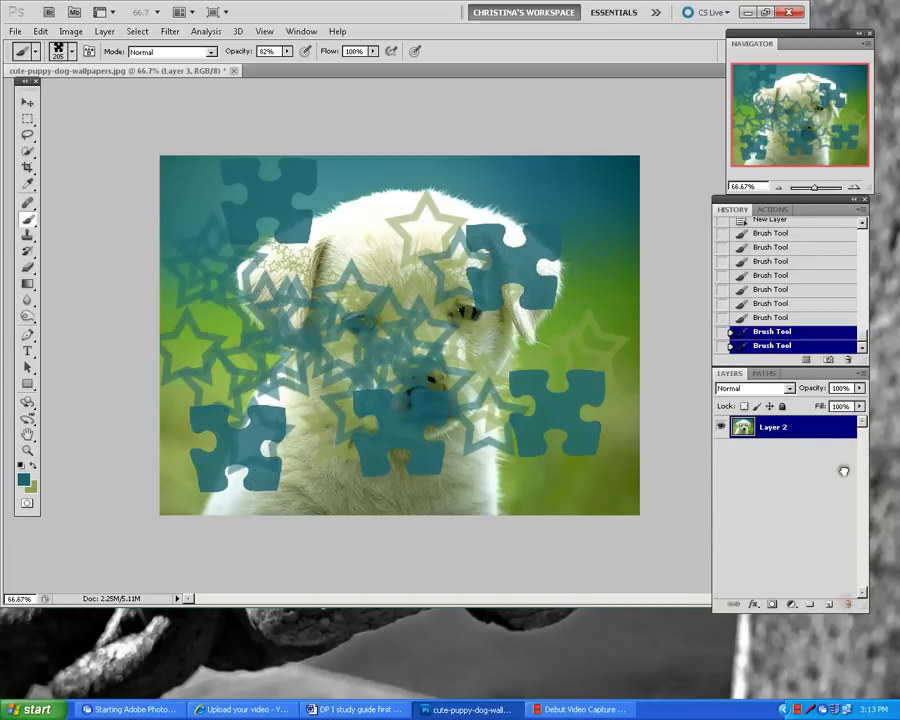
{"action": "left_click", "coordinate": [270, 256]}
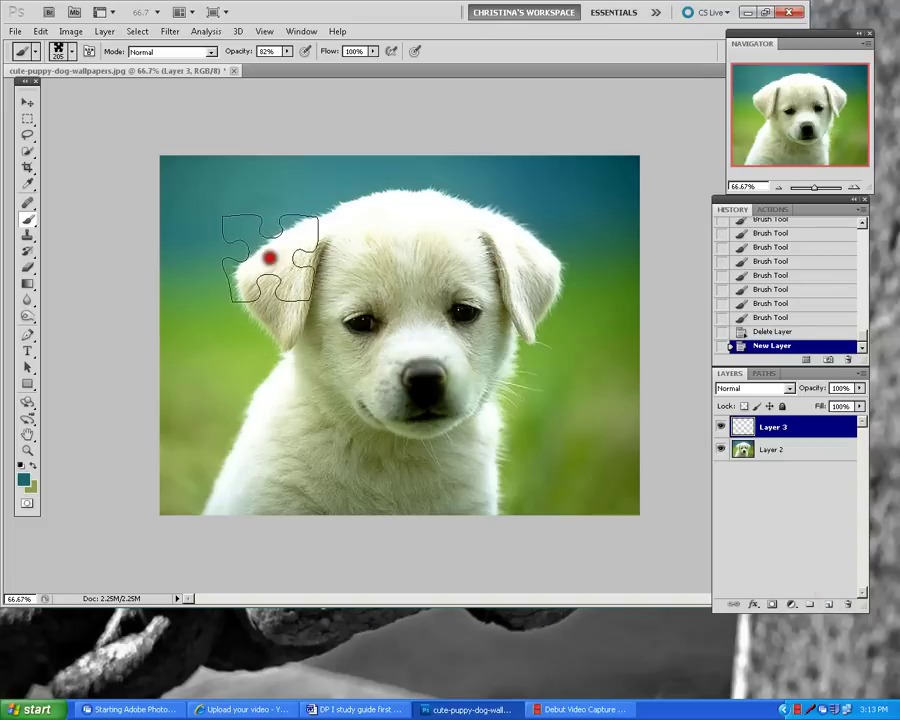
{"action": "left_click", "coordinate": [515, 340]}
{"action": "left_click", "coordinate": [394, 420]}
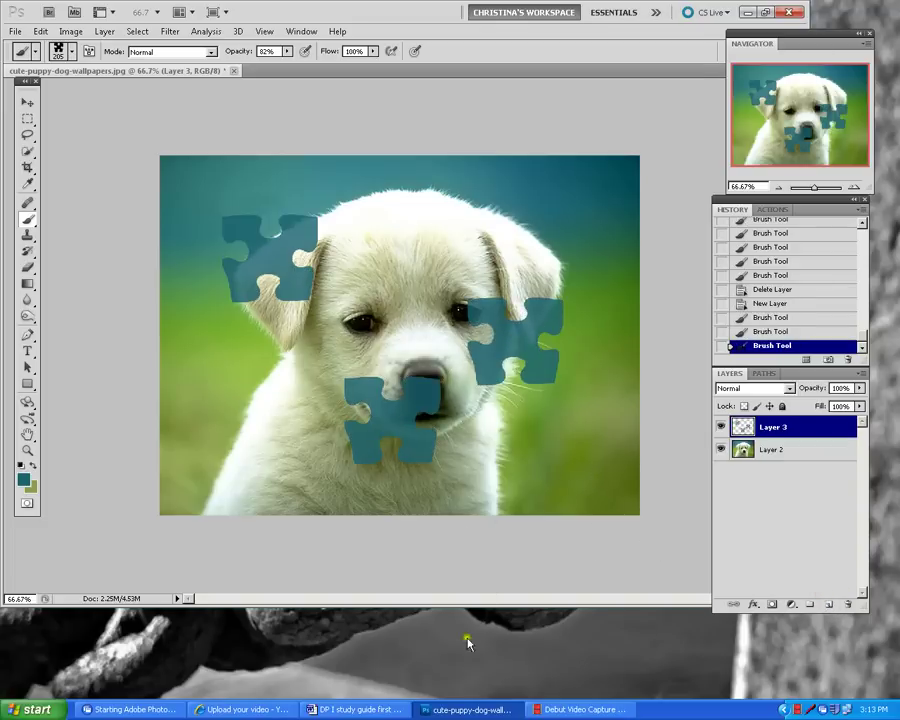
Switch to the Word study guide and read the end of answer 32 and question 33 on the Edit transform options
{"action": "left_click", "coordinate": [355, 709]}
{"action": "scroll", "coordinate": [480, 396], "scroll_direction": "down", "scroll_amount": 5}
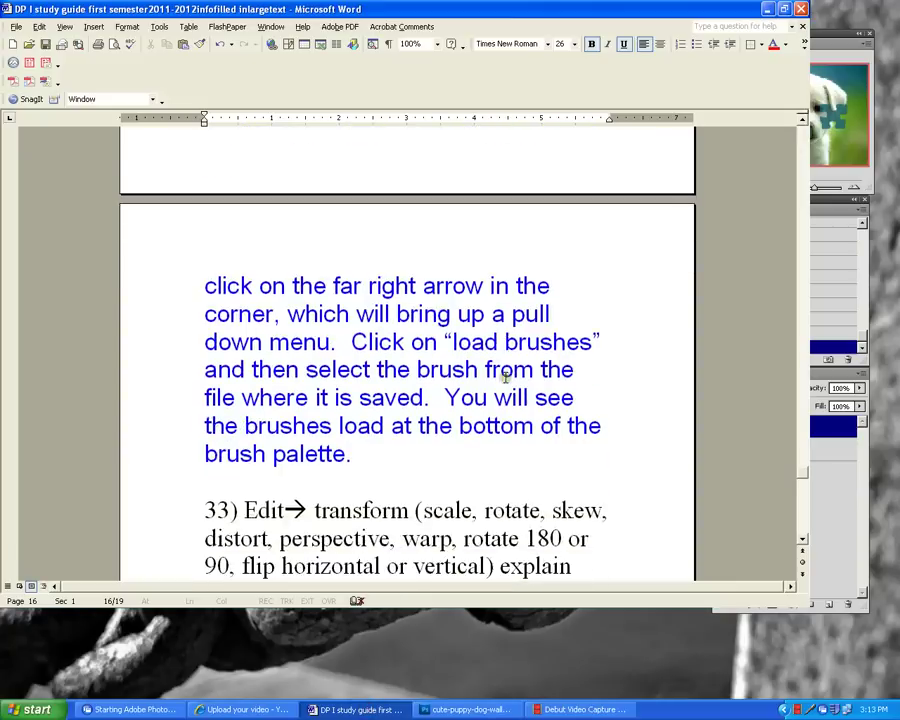
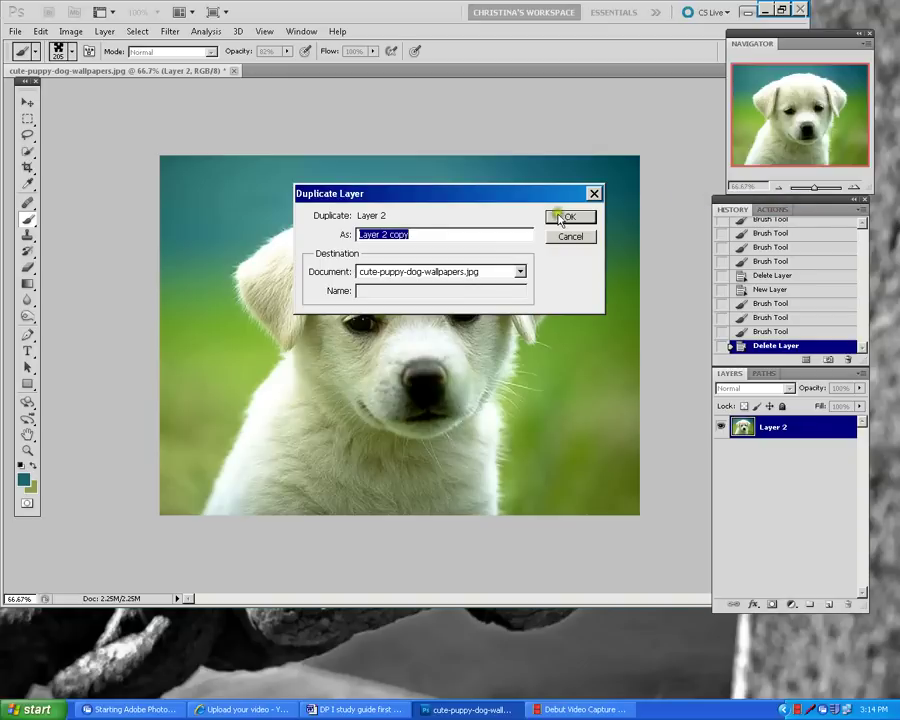
Duplicate Layer 2 as Layer 2 copy and scale the copy proportionally to about 80%, keeping its lower-left corner in place
{"action": "left_click", "coordinate": [566, 216]}
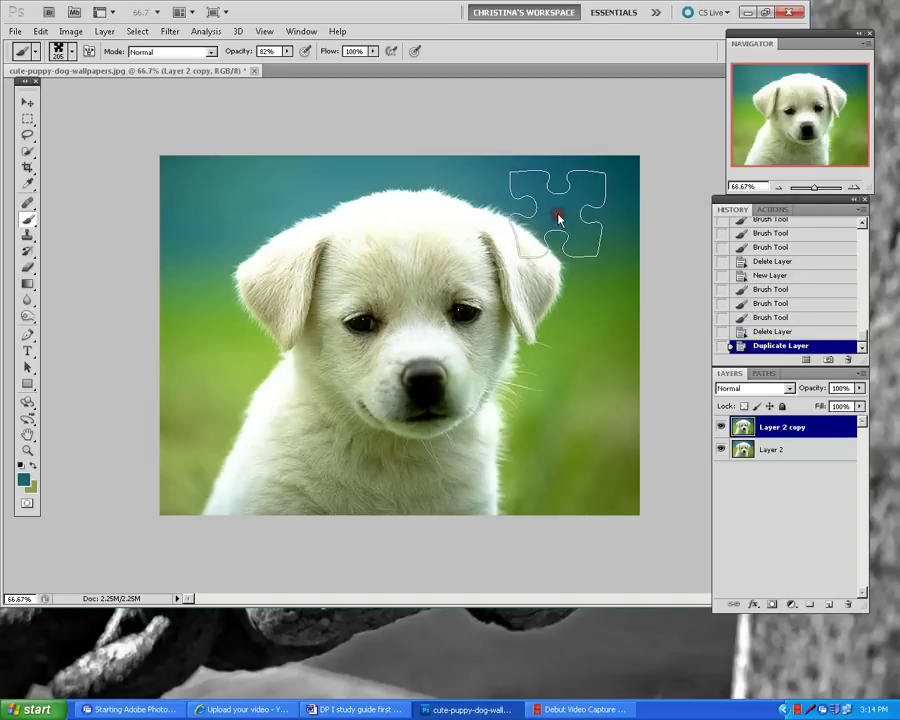
{"action": "left_click", "coordinate": [27, 101]}
{"action": "left_click", "coordinate": [41, 32]}
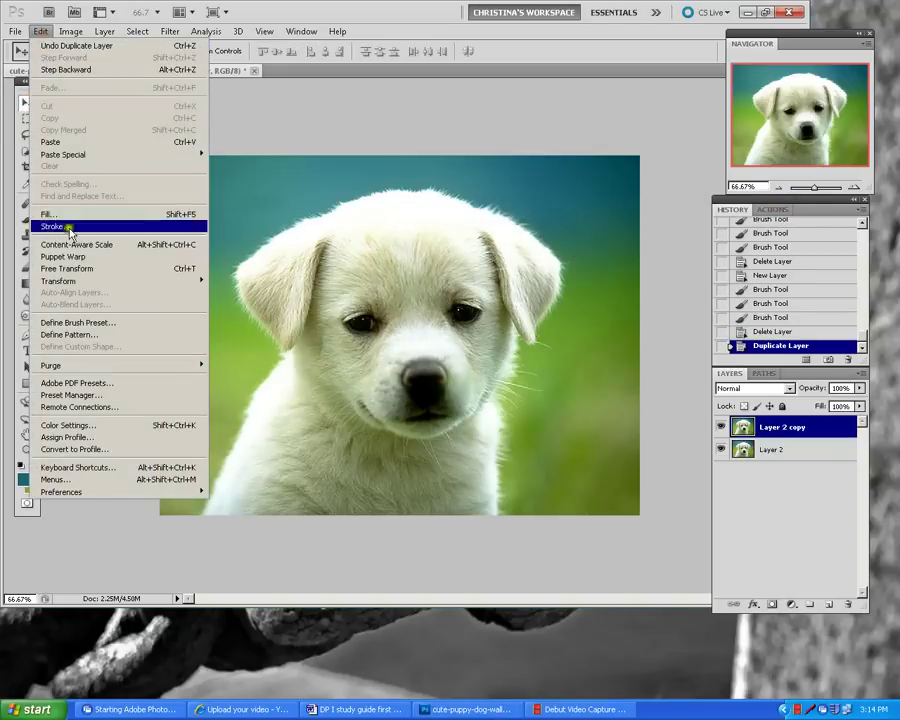
{"action": "mouse_move", "coordinate": [70, 281]}
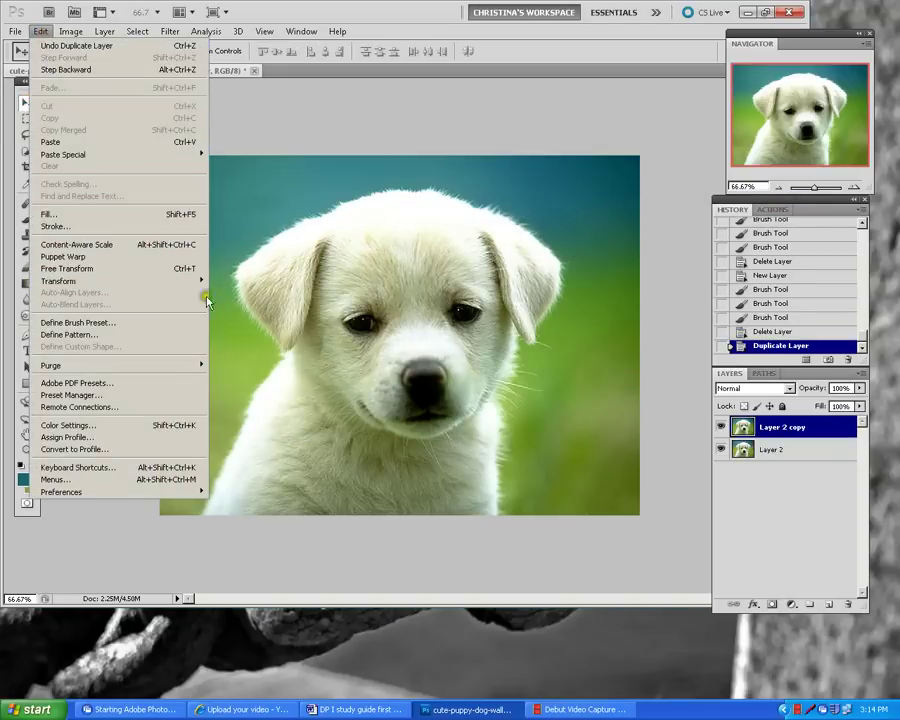
{"action": "mouse_move", "coordinate": [196, 282]}
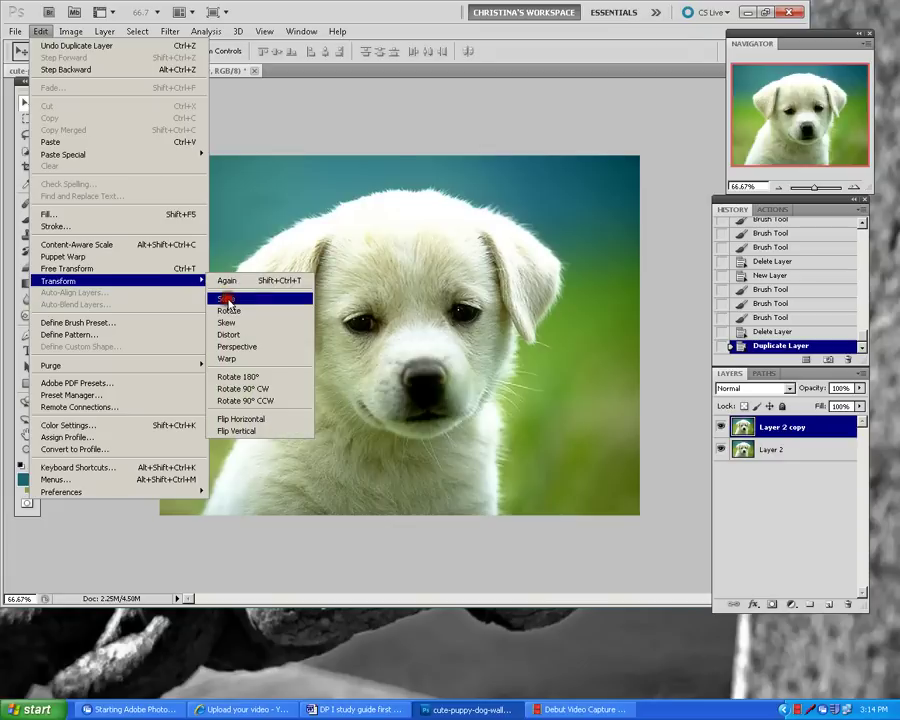
{"action": "left_click", "coordinate": [225, 298]}
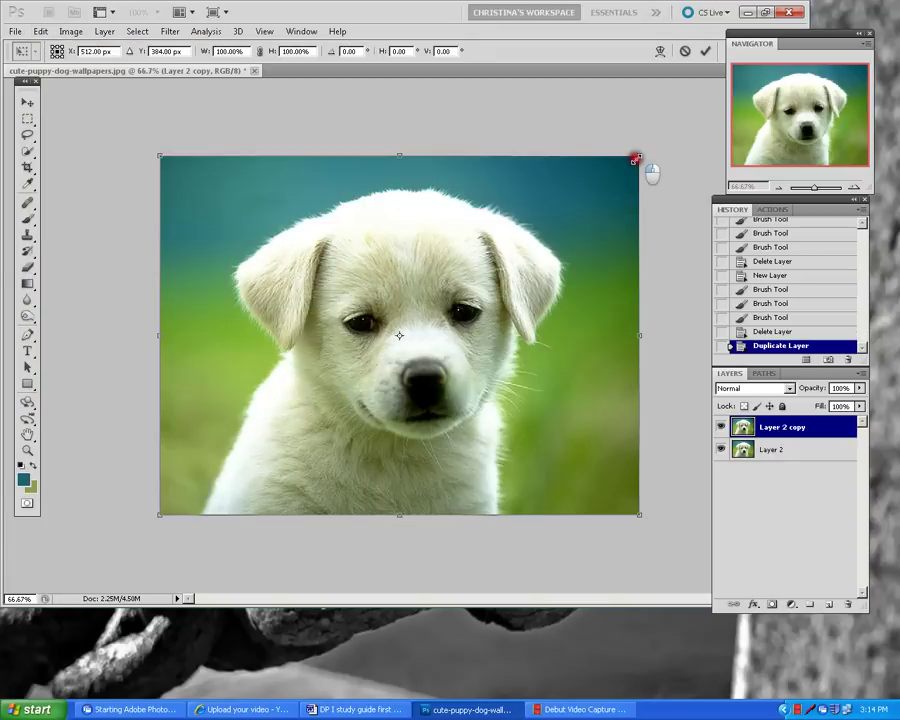
{"action": "left_click_drag", "start_coordinate": [636, 160], "coordinate": [565, 266]}
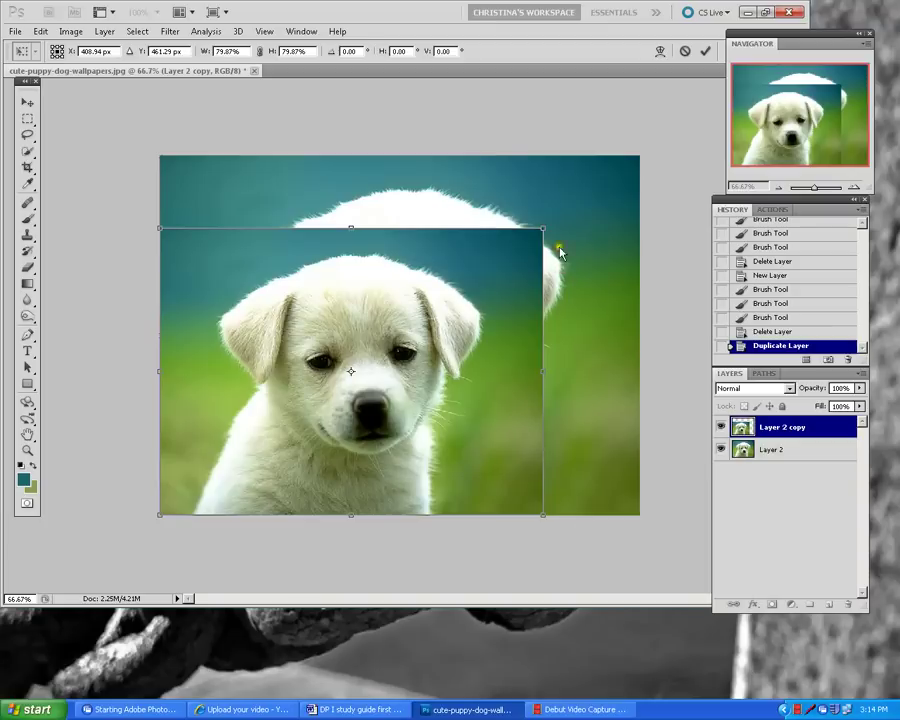
{"action": "left_click", "coordinate": [702, 52]}
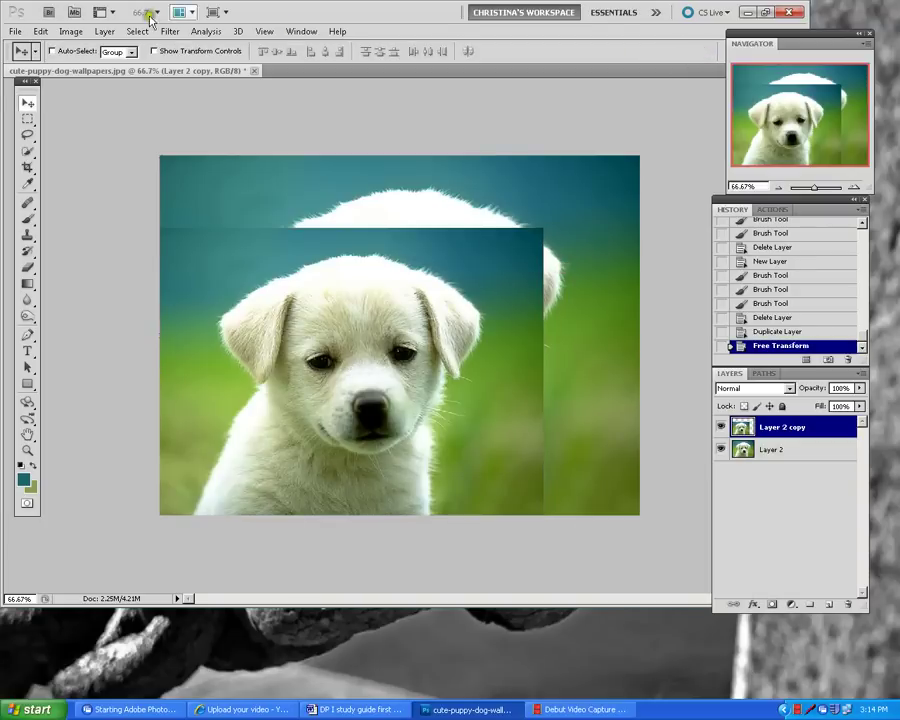
Rotate Layer 2 copy counterclockwise by about 19 degrees
{"action": "left_click", "coordinate": [40, 31]}
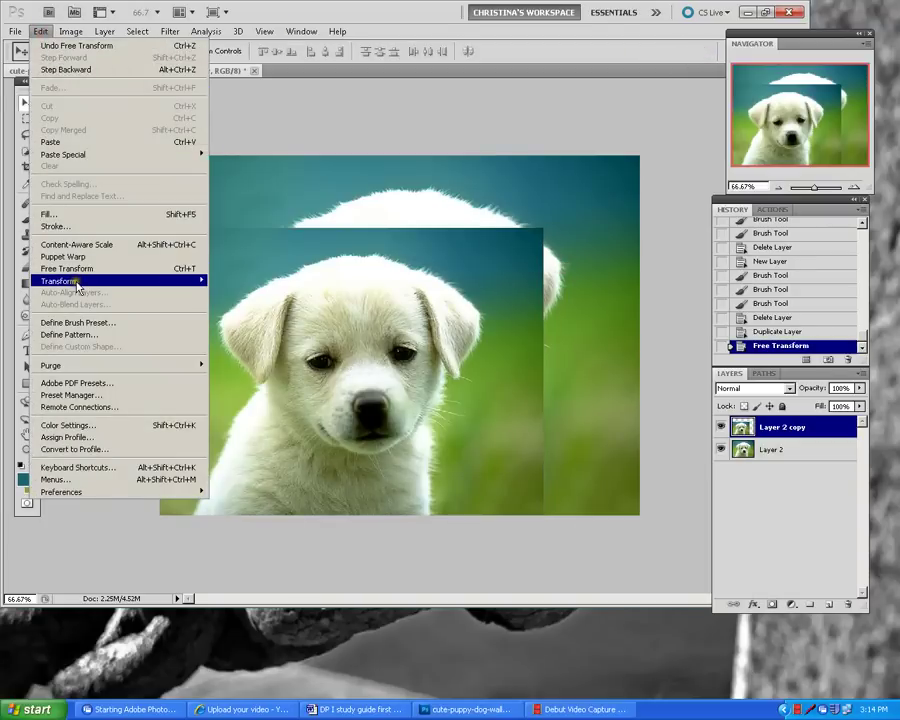
{"action": "mouse_move", "coordinate": [88, 283]}
{"action": "left_click", "coordinate": [245, 311]}
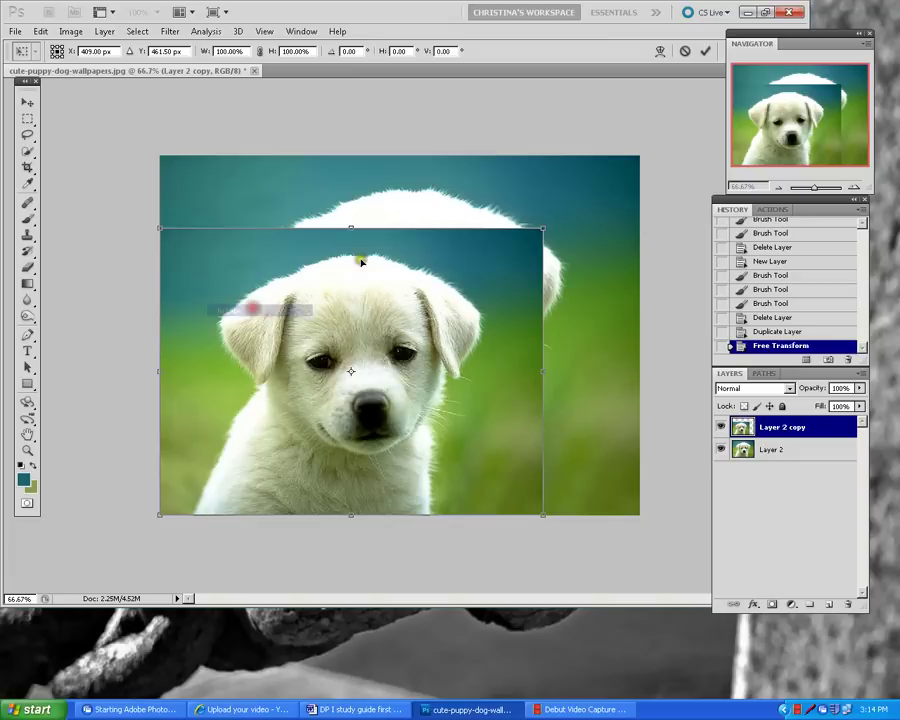
{"action": "left_click_drag", "start_coordinate": [532, 207], "coordinate": [470, 185]}
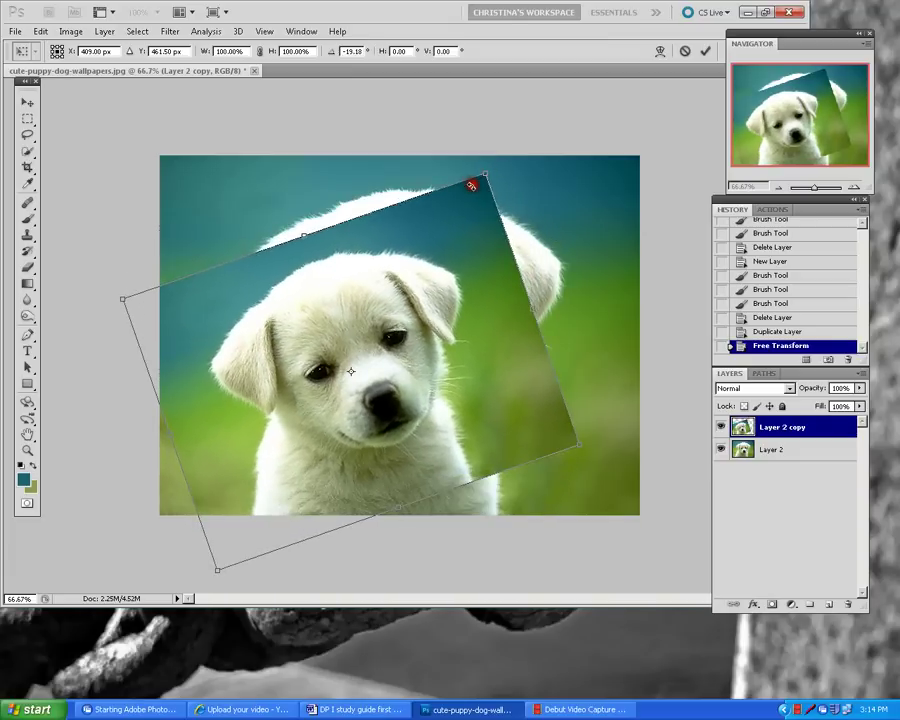
{"action": "left_click", "coordinate": [704, 51]}
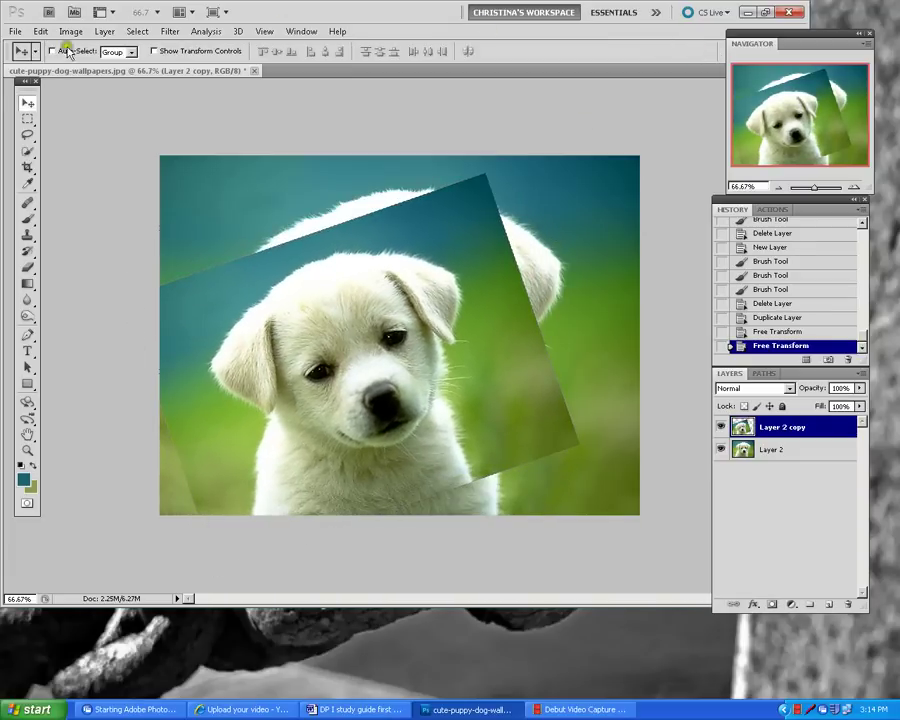
Skew Layer 2 copy horizontally by about 18 degrees, pulling its upper-right corner inward
{"action": "left_click", "coordinate": [36, 32]}
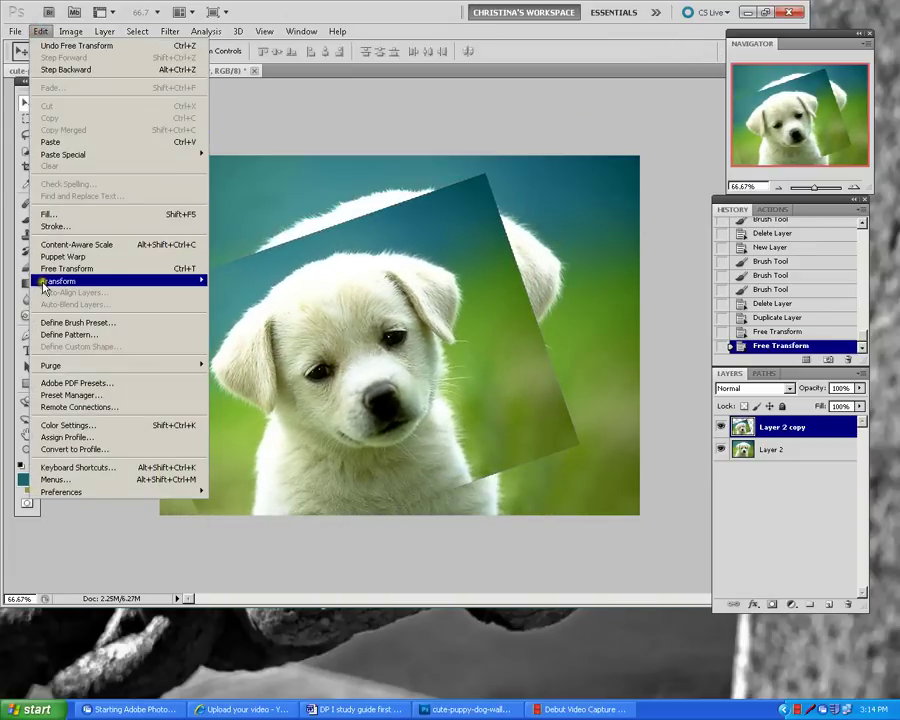
{"action": "mouse_move", "coordinate": [51, 284]}
{"action": "left_click", "coordinate": [248, 322]}
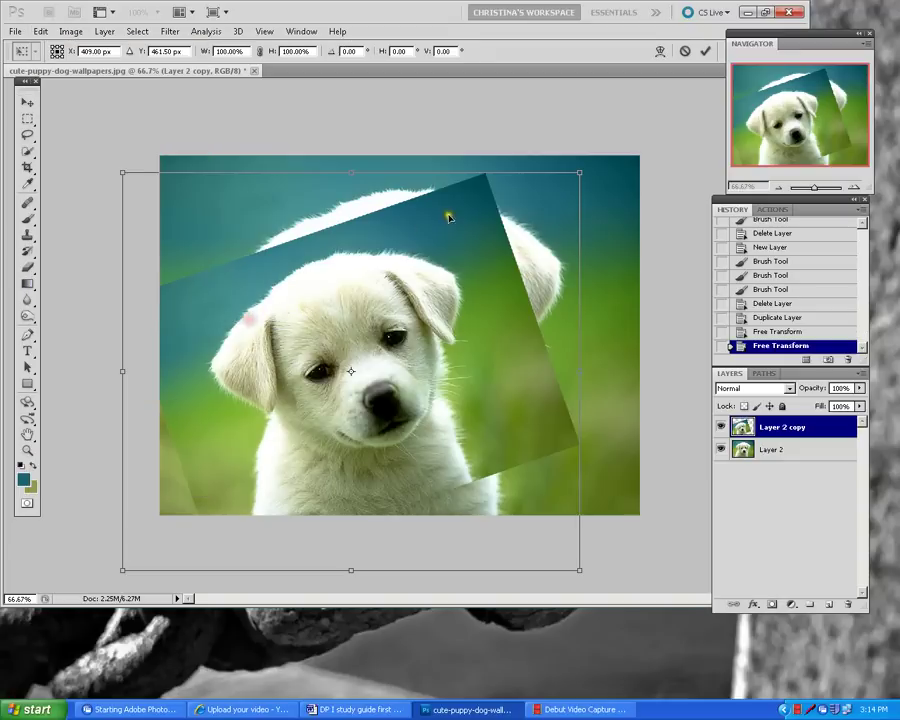
{"action": "left_click_drag", "start_coordinate": [579, 177], "coordinate": [492, 137]}
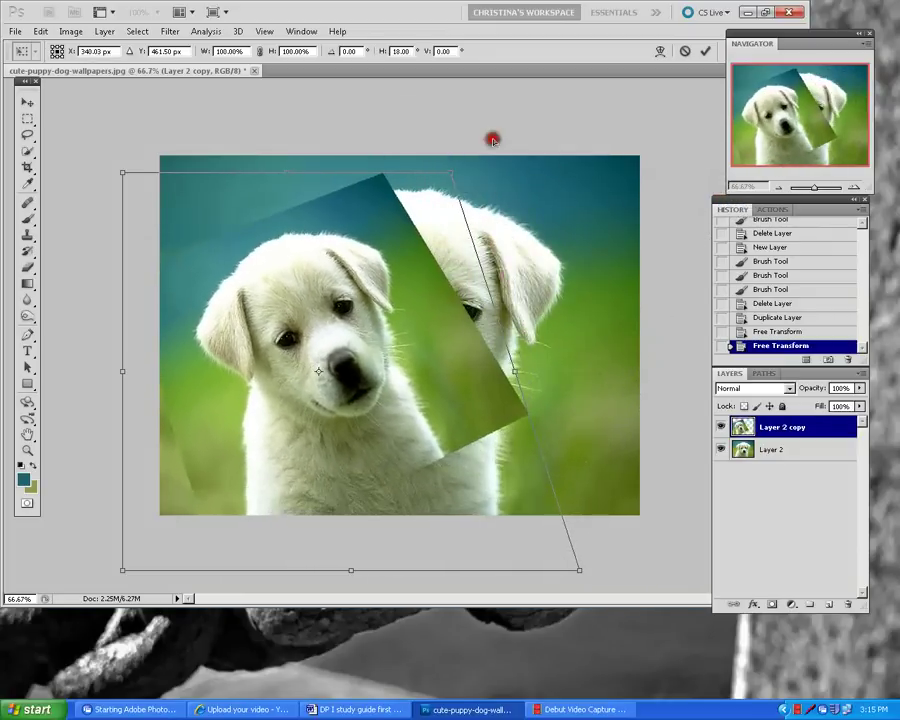
{"action": "left_click", "coordinate": [705, 50]}
Distort Layer 2 copy by pulling its upper-right corner inward and down, to about 93% width and a 25-degree vertical skew
{"action": "left_click", "coordinate": [40, 31]}
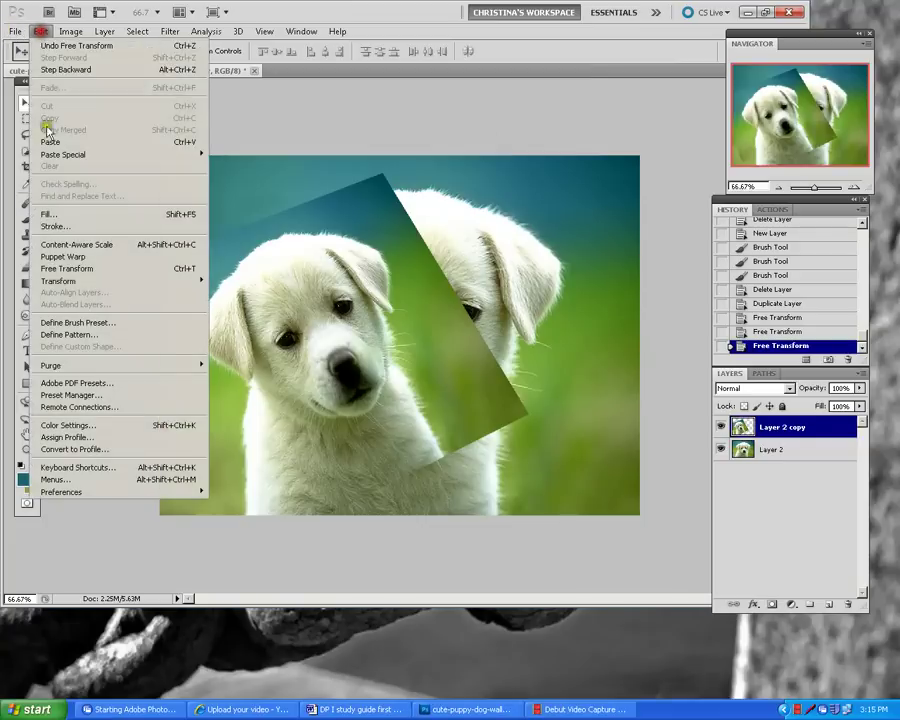
{"action": "mouse_move", "coordinate": [58, 285]}
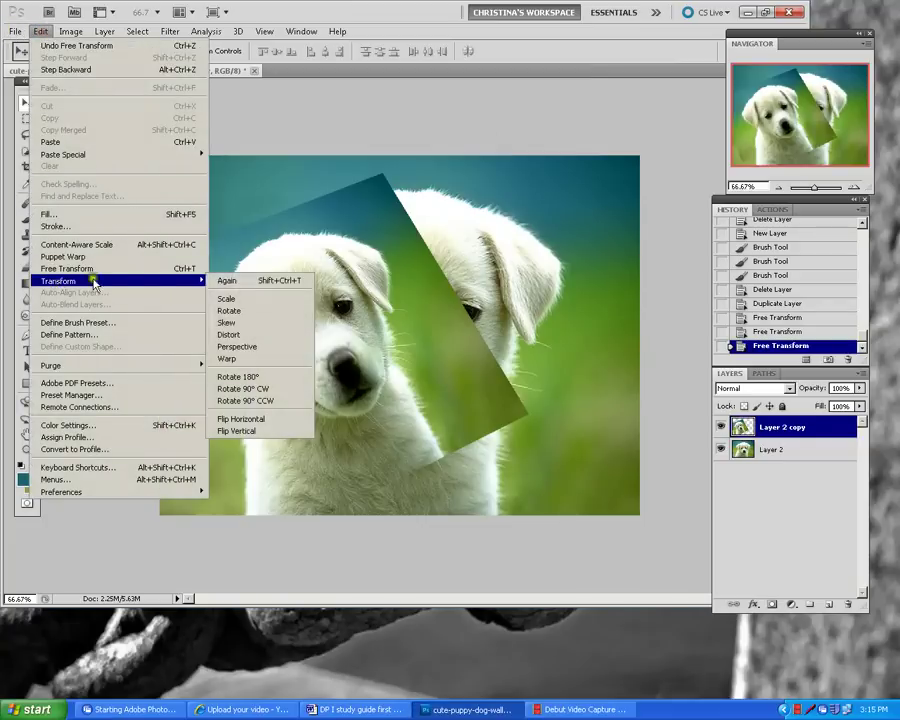
{"action": "left_click", "coordinate": [263, 335]}
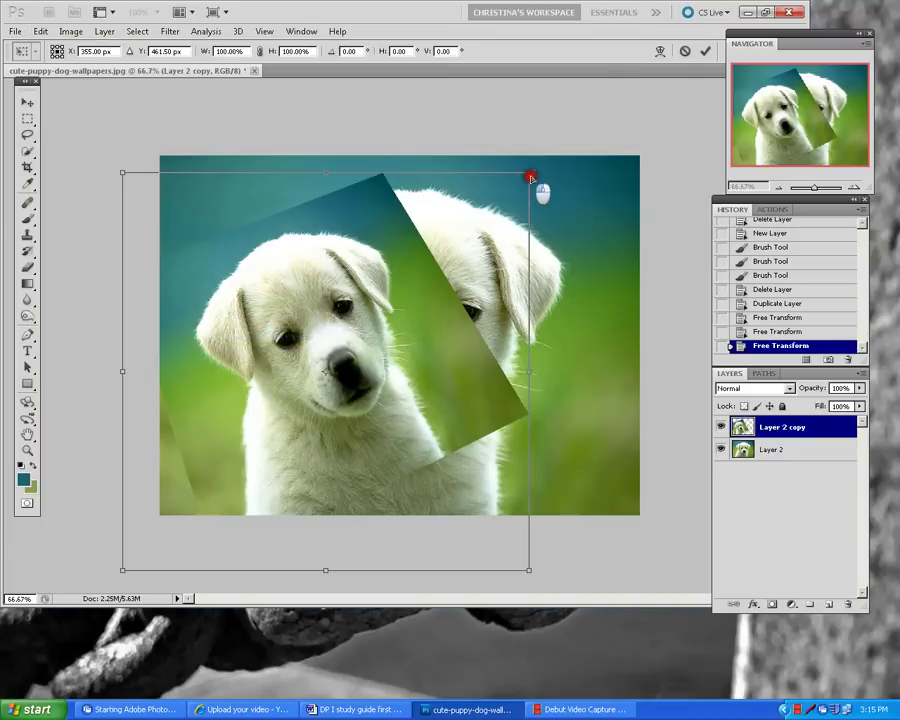
{"action": "left_click_drag", "start_coordinate": [531, 177], "coordinate": [515, 137]}
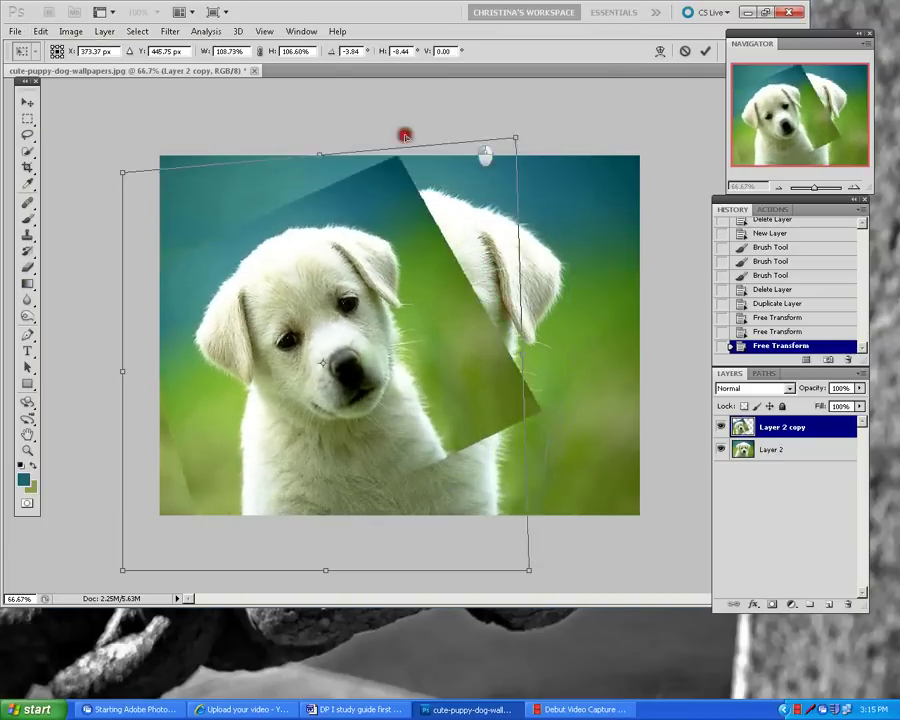
{"action": "left_click_drag", "start_coordinate": [404, 135], "coordinate": [383, 155]}
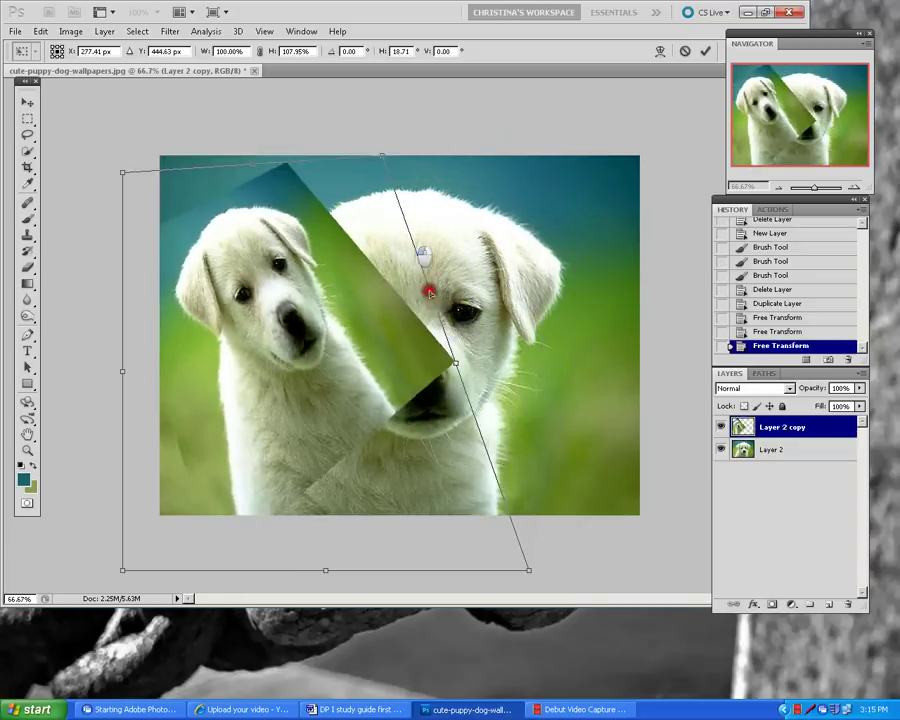
{"action": "left_click_drag", "start_coordinate": [428, 292], "coordinate": [494, 355]}
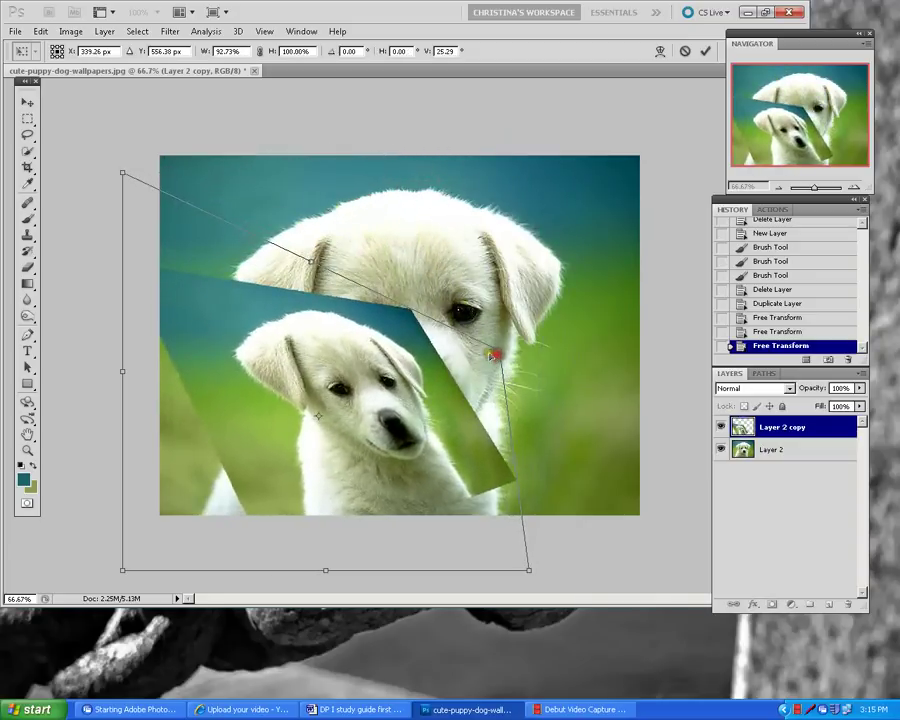
{"action": "left_click", "coordinate": [706, 50]}
Apply a Perspective transform to Layer 2 copy, narrowing its top edge symmetrically to a skew of about 14.6 degrees
{"action": "left_click", "coordinate": [16, 31]}
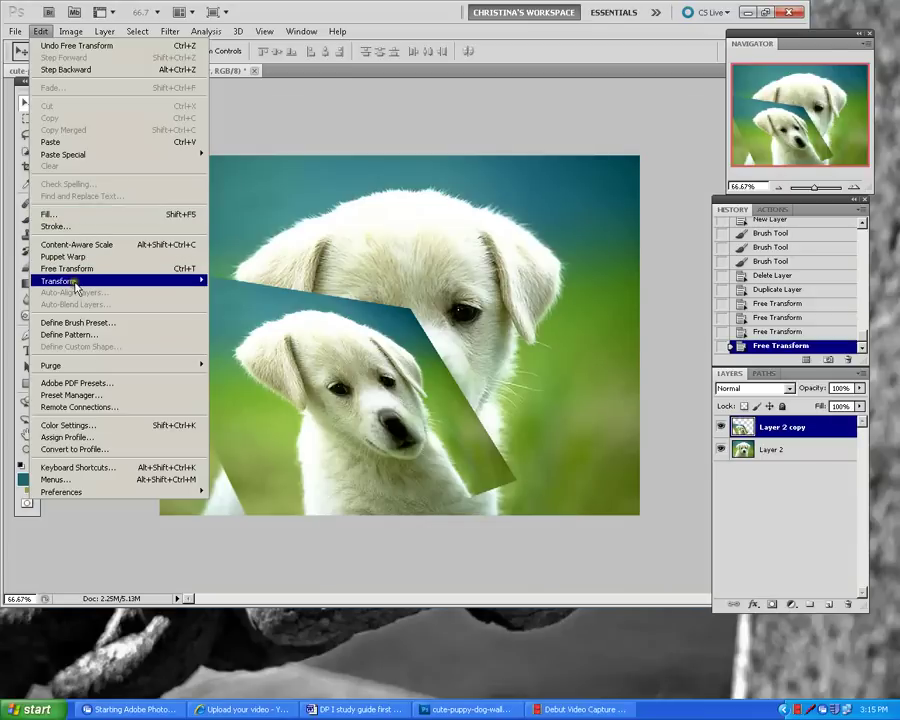
{"action": "mouse_move", "coordinate": [120, 282]}
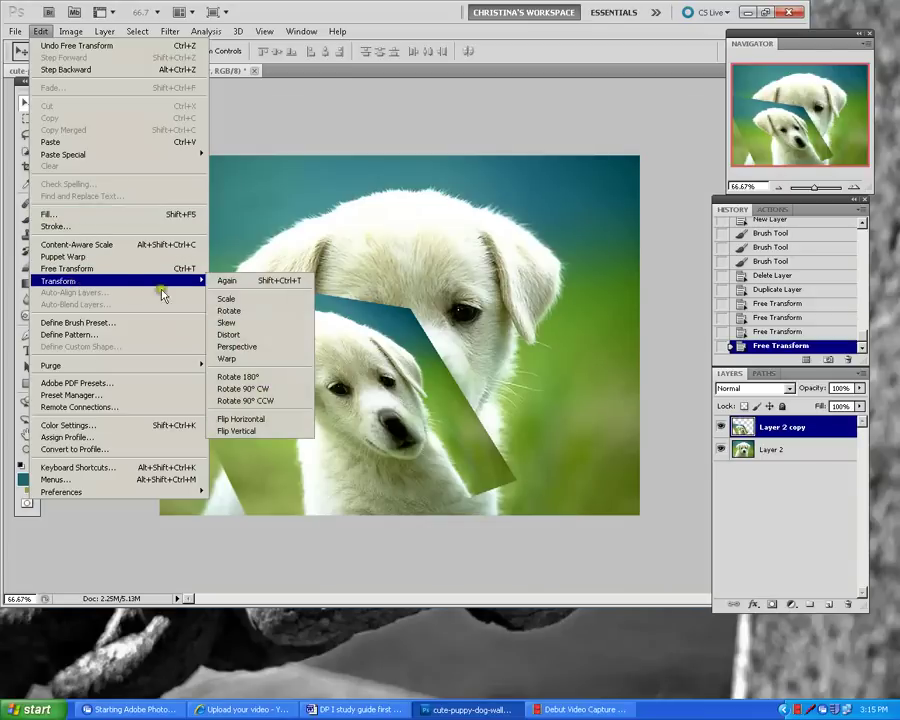
{"action": "left_click", "coordinate": [256, 348]}
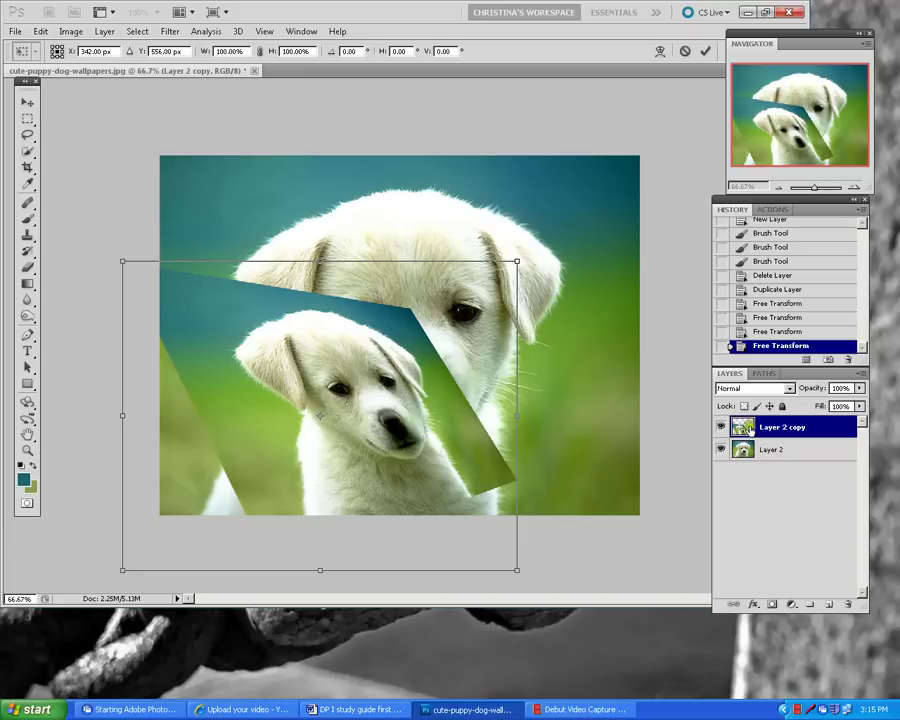
{"action": "left_click_drag", "start_coordinate": [516, 262], "coordinate": [446, 263]}
{"action": "left_click", "coordinate": [705, 50]}
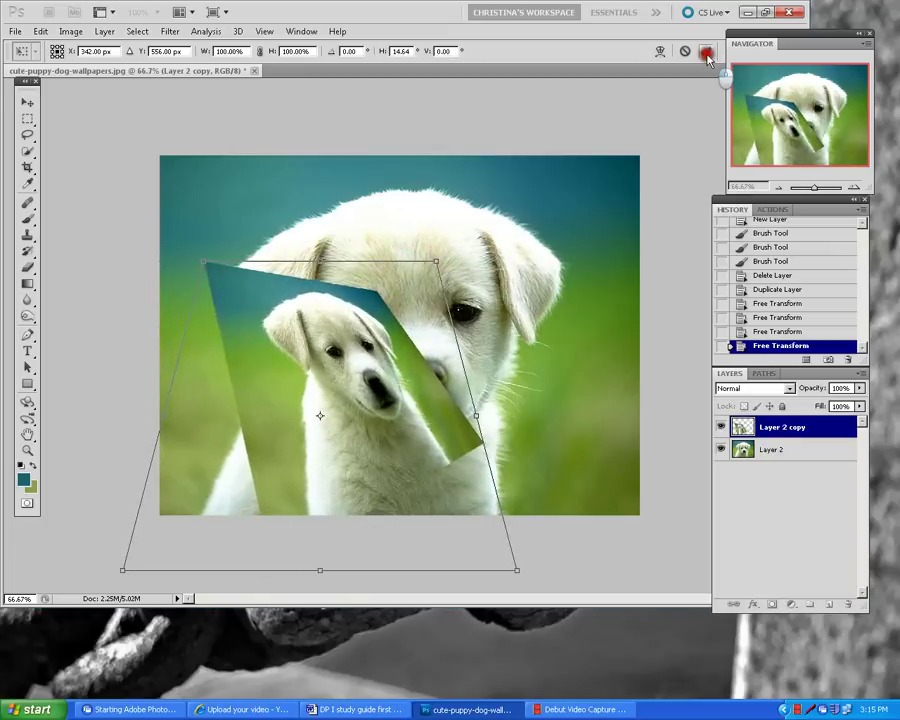
Warp Layer 2 copy with a custom mesh, pushing the inner grid around the puppy's face outward and down
{"action": "left_click", "coordinate": [40, 31]}
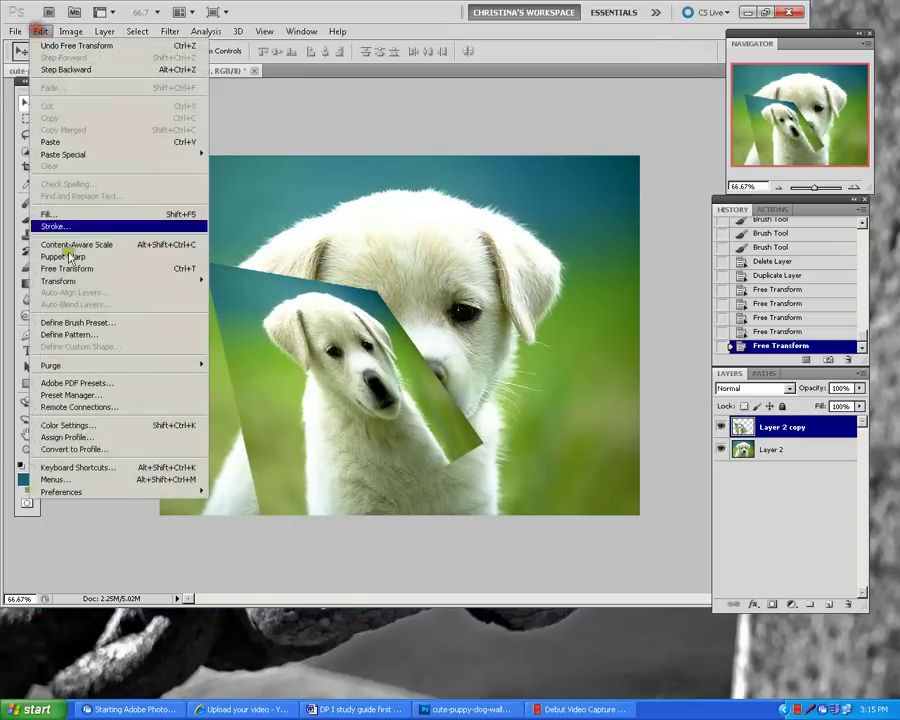
{"action": "mouse_move", "coordinate": [180, 283]}
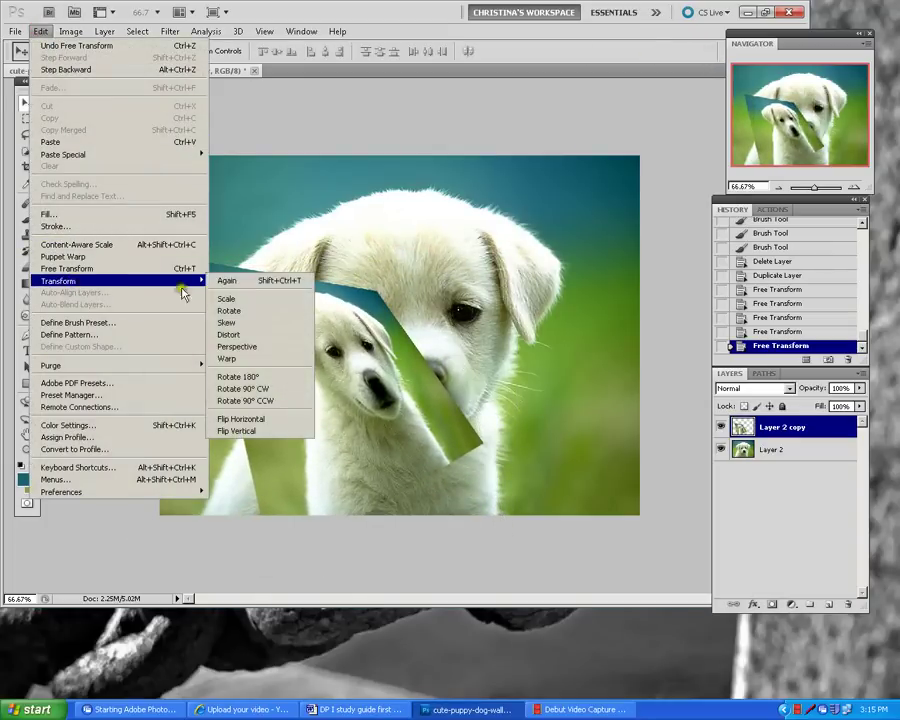
{"action": "left_click", "coordinate": [249, 354]}
{"action": "left_click_drag", "start_coordinate": [390, 366], "coordinate": [428, 357]}
{"action": "left_click_drag", "start_coordinate": [315, 348], "coordinate": [362, 374]}
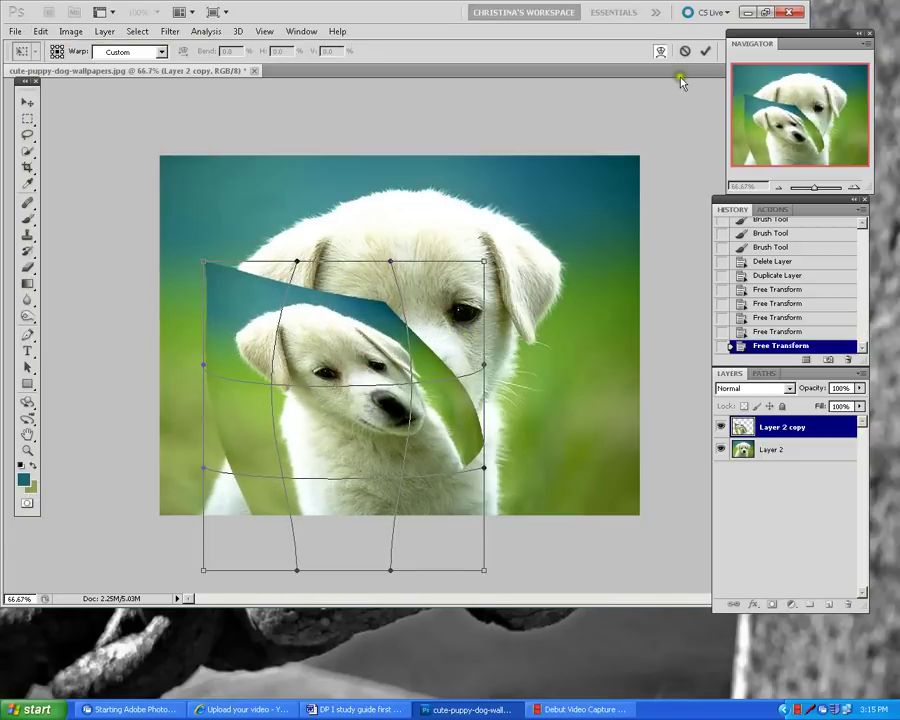
{"action": "left_click", "coordinate": [705, 50]}
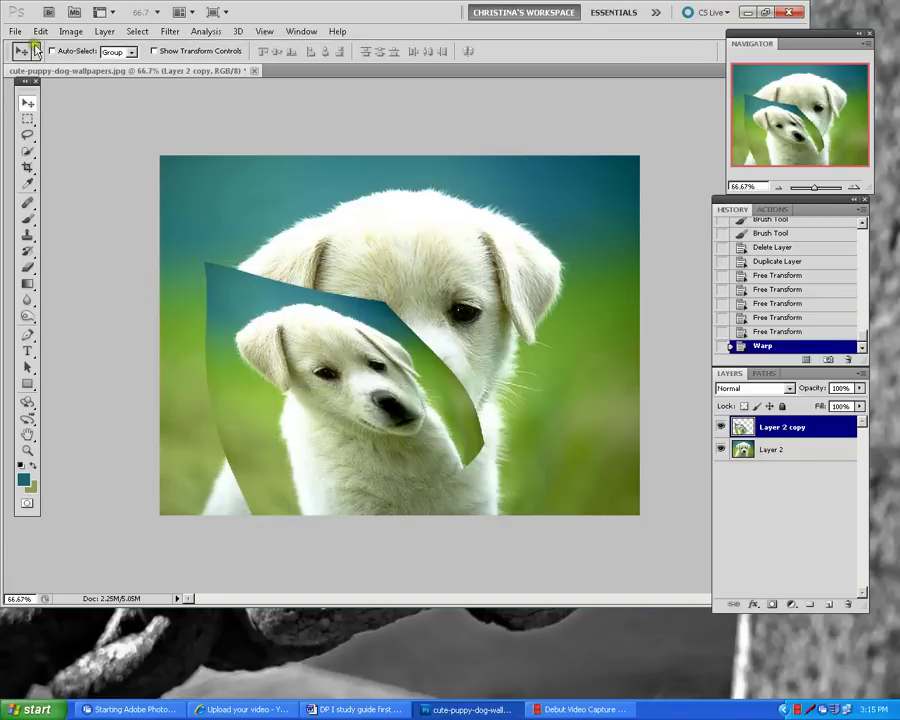
Rotate Layer 2 copy by 180° and by another 90° clockwise using the preset rotations
{"action": "left_click", "coordinate": [38, 31]}
{"action": "mouse_move", "coordinate": [36, 283]}
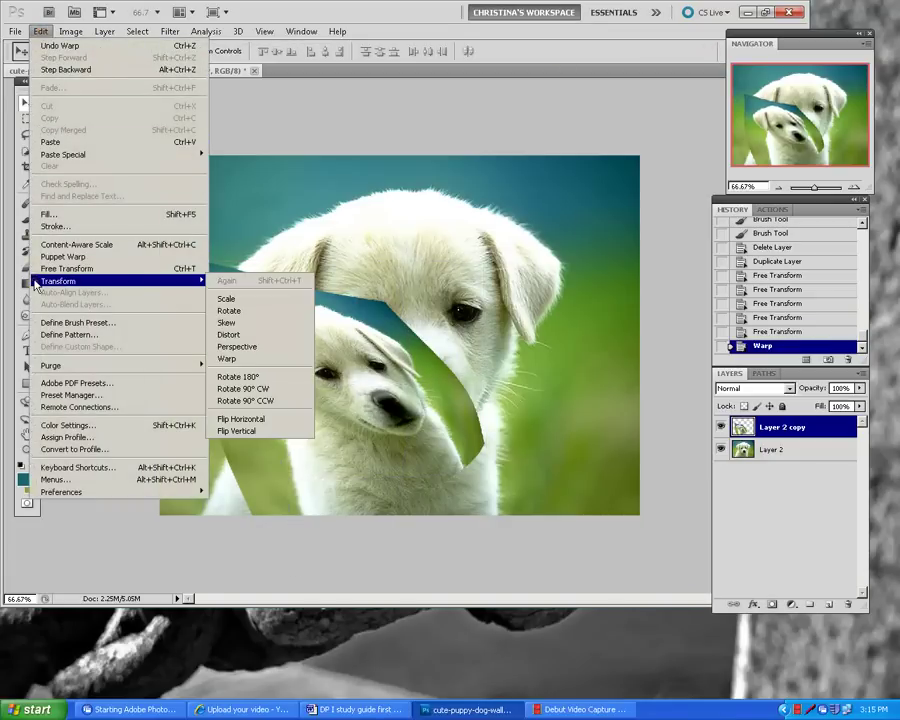
{"action": "left_click", "coordinate": [252, 377]}
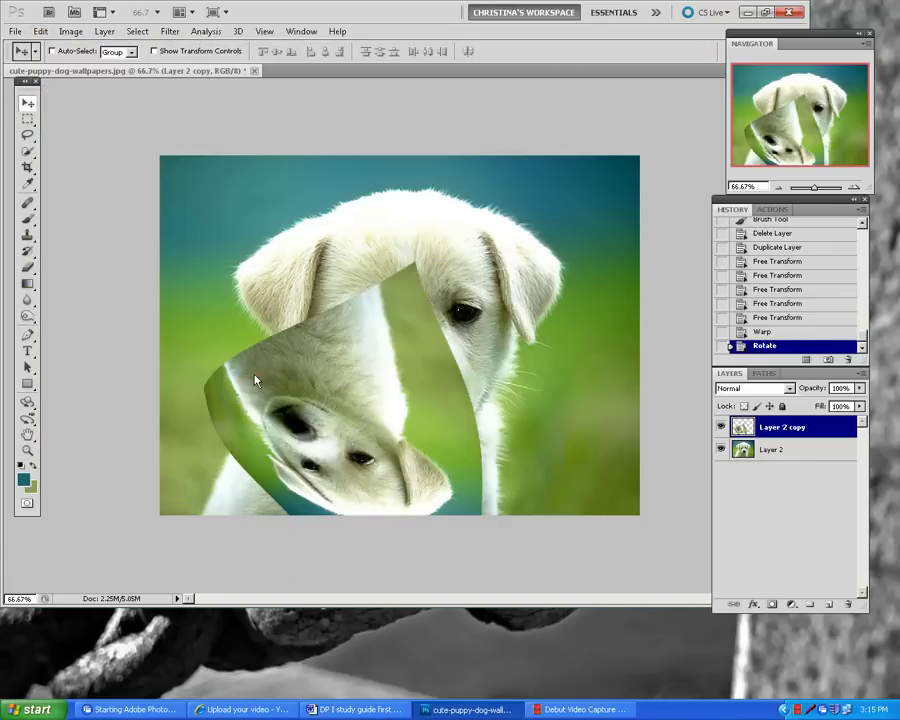
{"action": "left_click", "coordinate": [40, 31]}
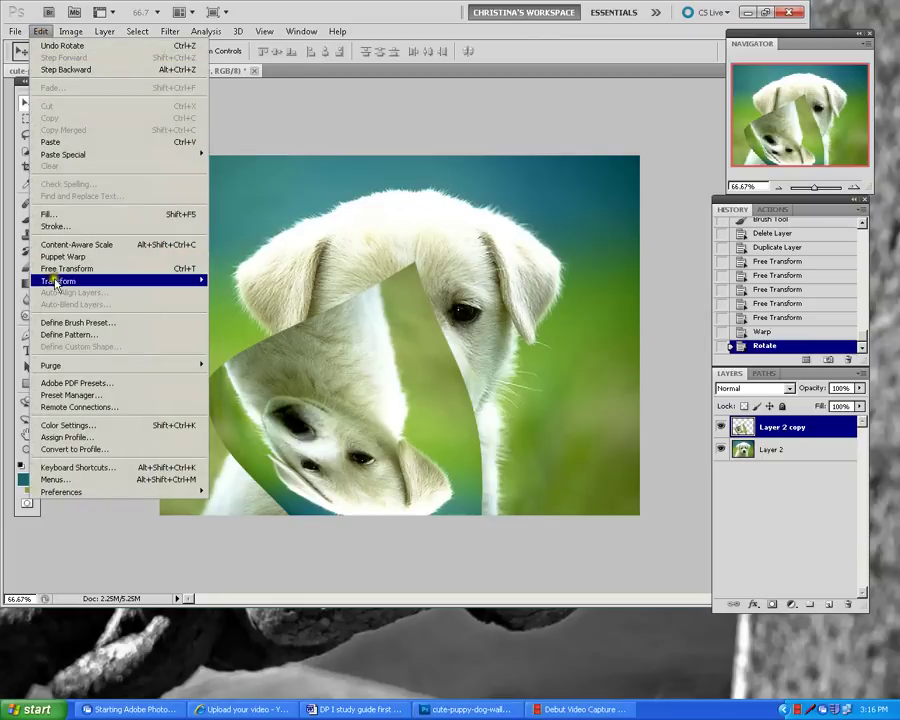
{"action": "mouse_move", "coordinate": [90, 281]}
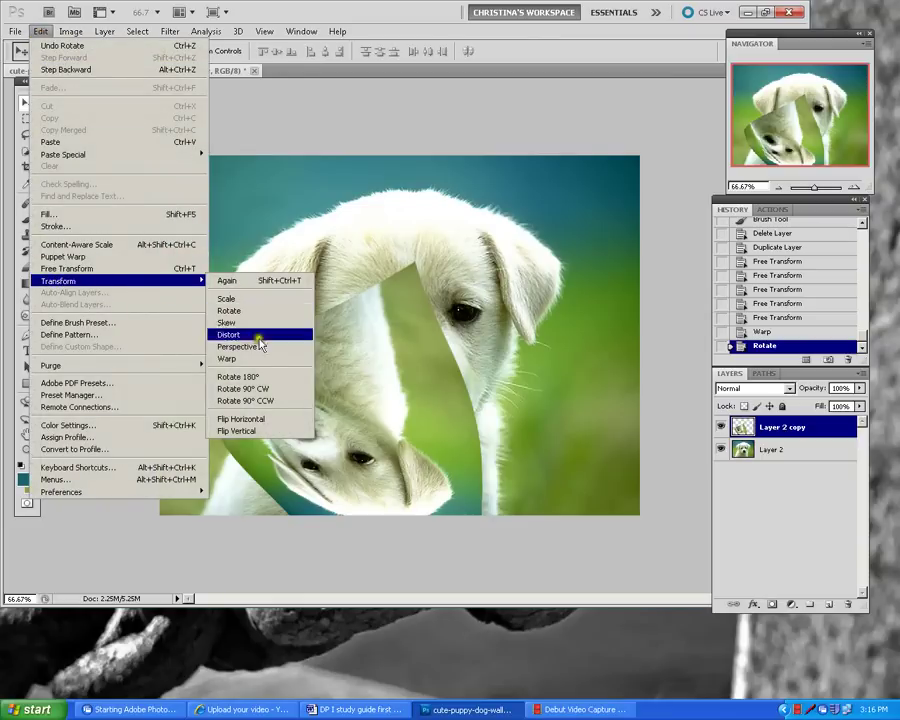
{"action": "left_click", "coordinate": [273, 389]}
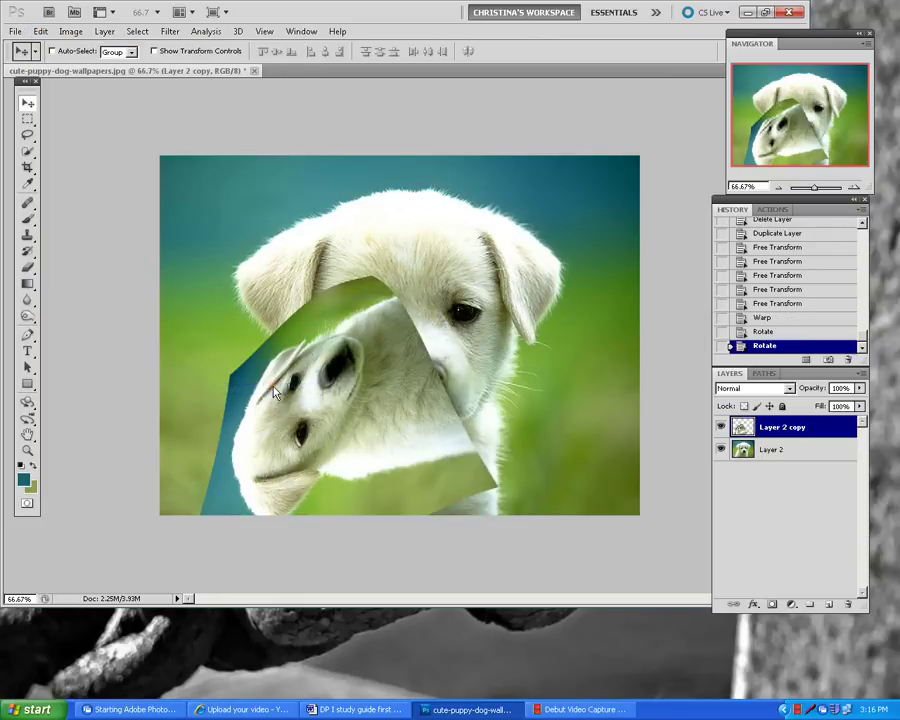
Flip Layer 2 copy horizontally and vertically
{"action": "left_click", "coordinate": [41, 31]}
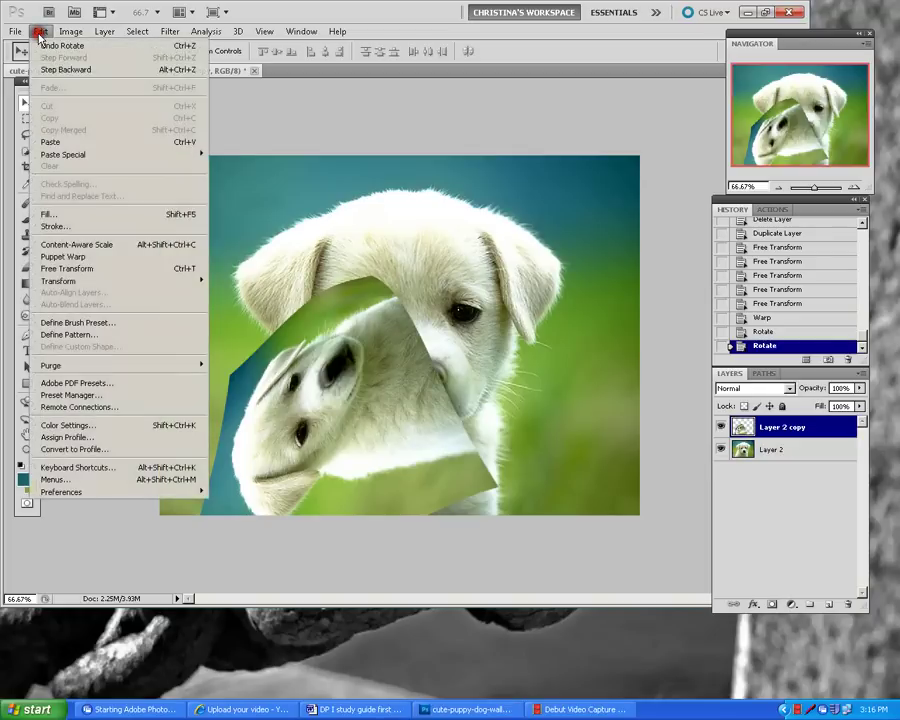
{"action": "mouse_move", "coordinate": [169, 284]}
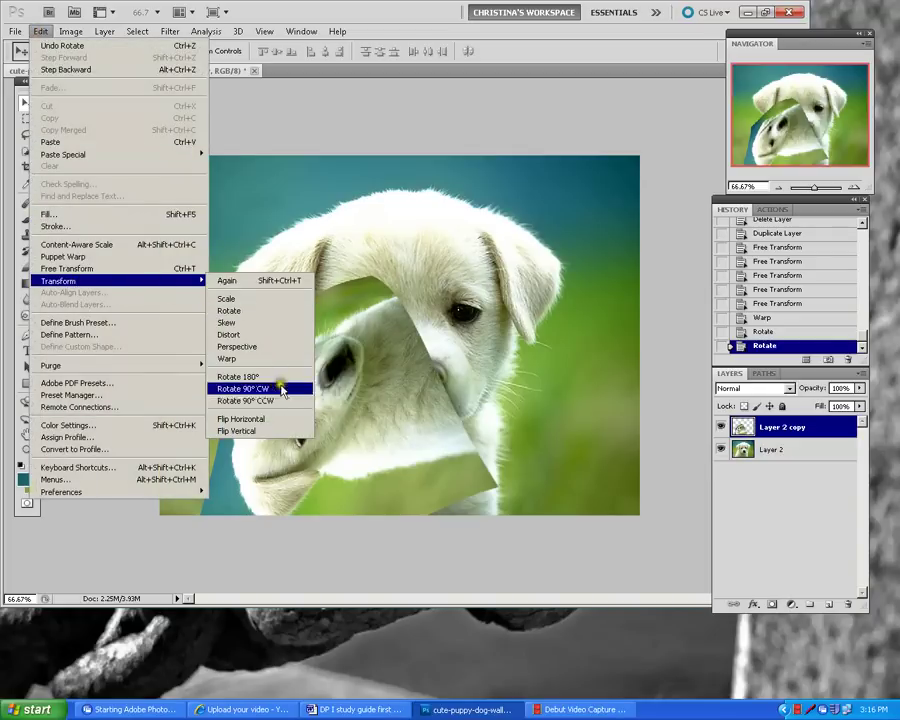
{"action": "left_click", "coordinate": [281, 419]}
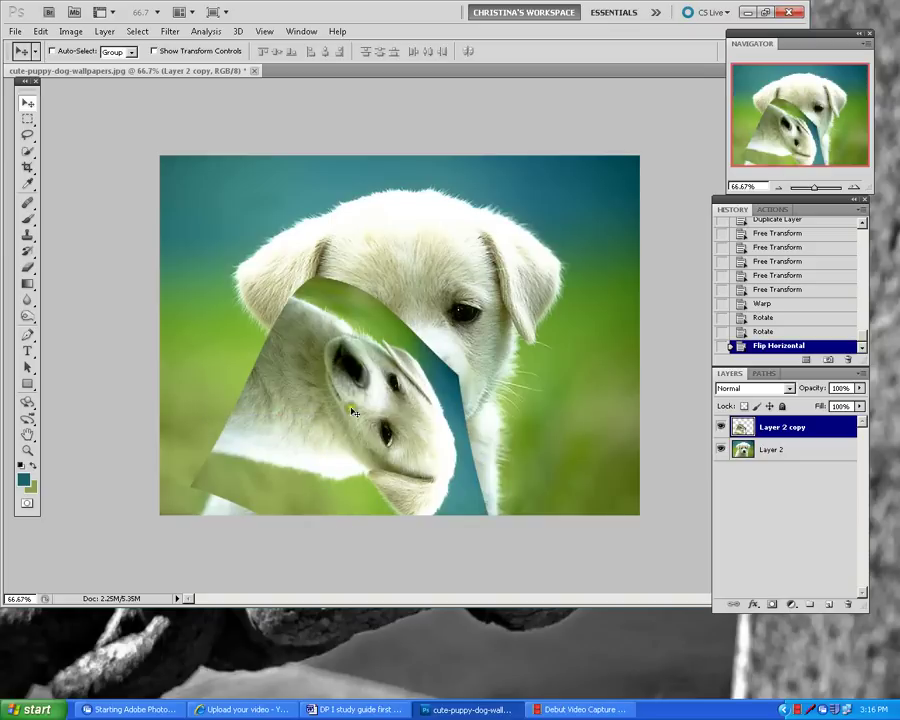
{"action": "left_click", "coordinate": [40, 31]}
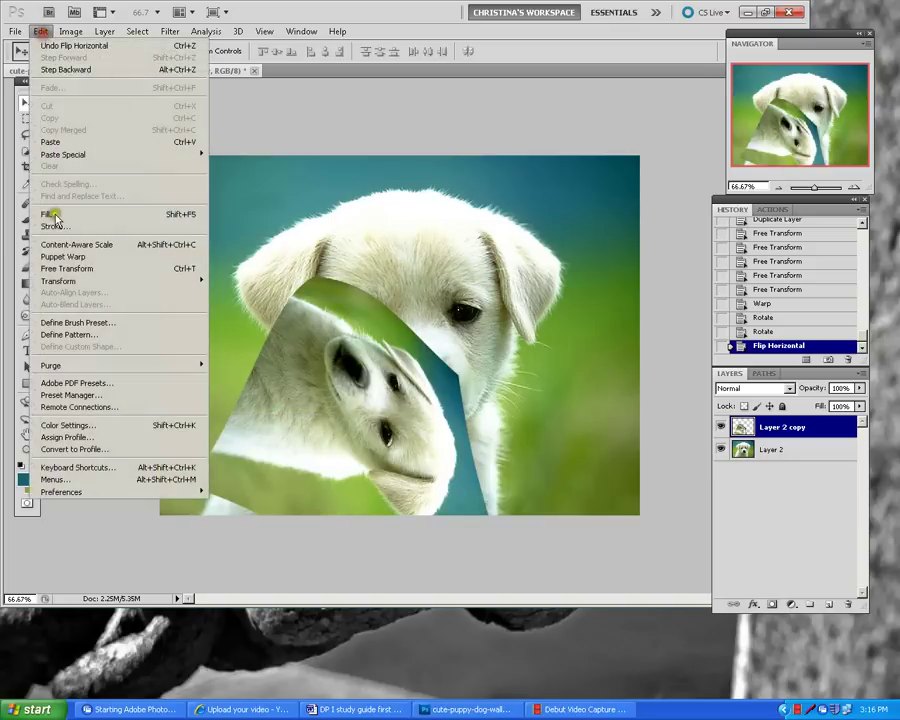
{"action": "mouse_move", "coordinate": [60, 281]}
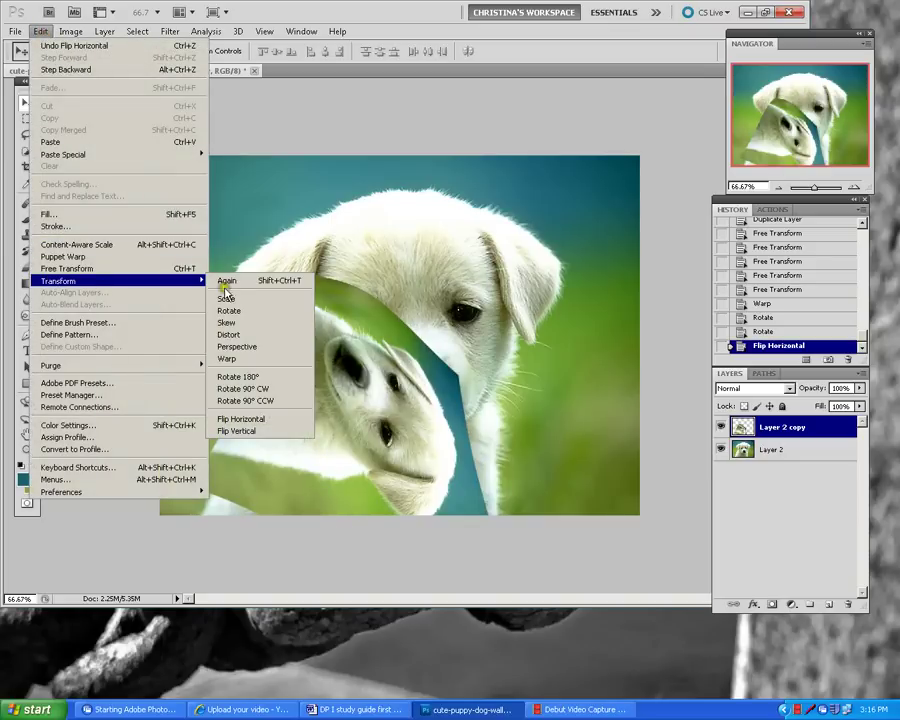
{"action": "left_click", "coordinate": [250, 431]}
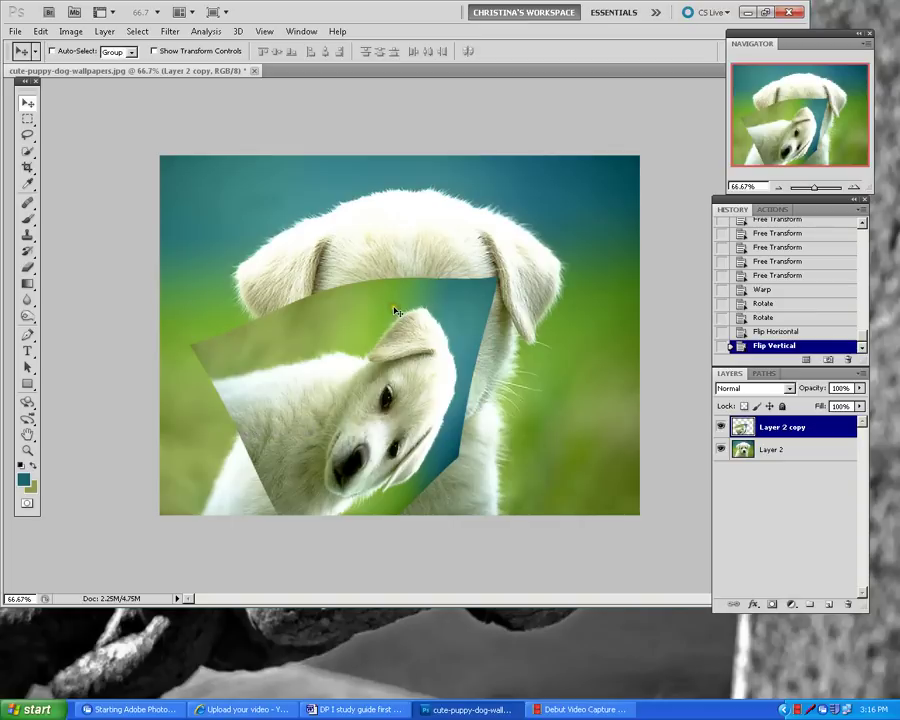
Switch to the Word study guide, review the transform answers and read question 34 on the Liquify filter
{"action": "left_click", "coordinate": [345, 708]}
{"action": "scroll", "coordinate": [456, 398], "scroll_direction": "down", "scroll_amount": 1}
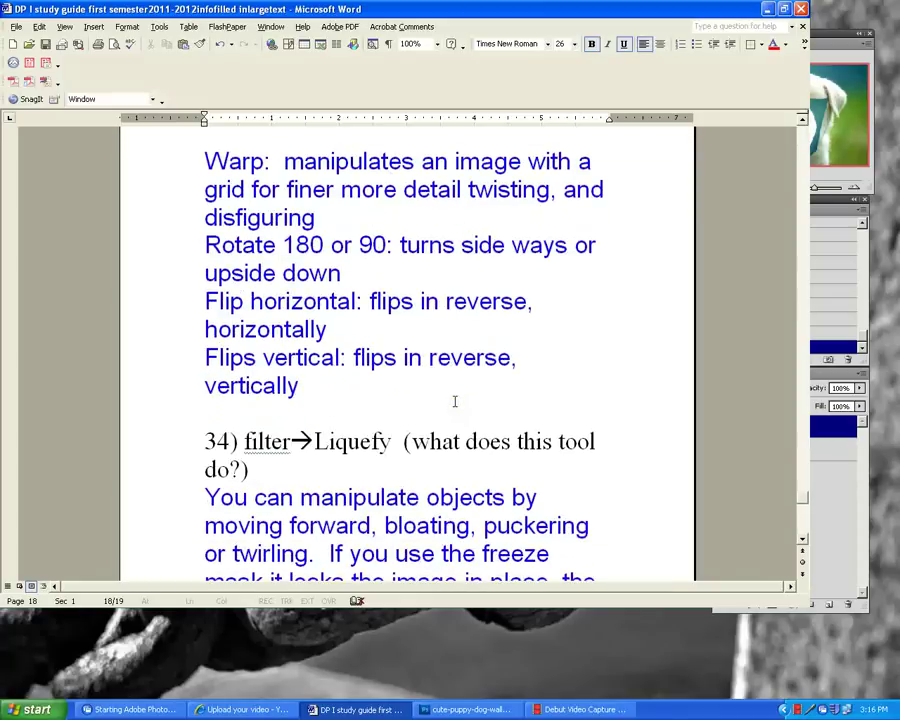
{"action": "scroll", "coordinate": [456, 398], "scroll_direction": "up", "scroll_amount": 5}
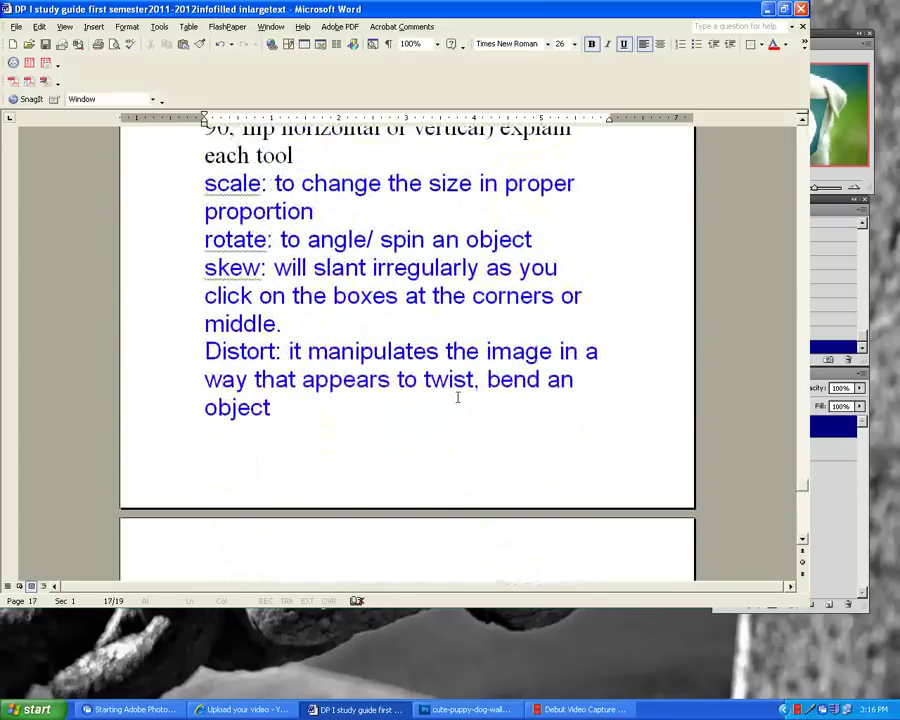
{"action": "scroll", "coordinate": [457, 397], "scroll_direction": "up", "scroll_amount": 2}
{"action": "scroll", "coordinate": [457, 397], "scroll_direction": "down", "scroll_amount": 5}
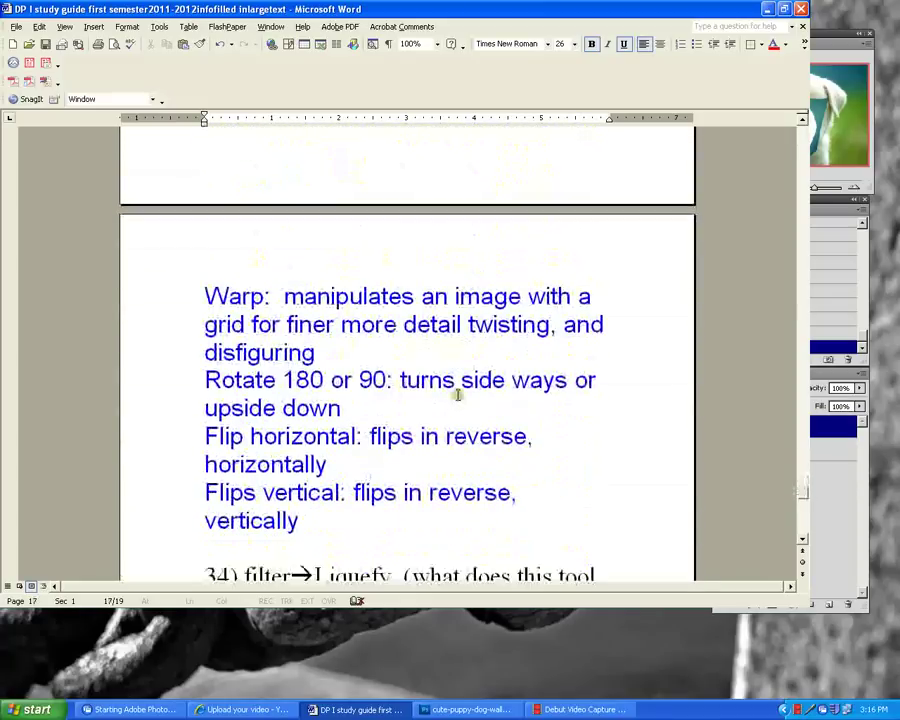
{"action": "scroll", "coordinate": [457, 395], "scroll_direction": "down", "scroll_amount": 6}
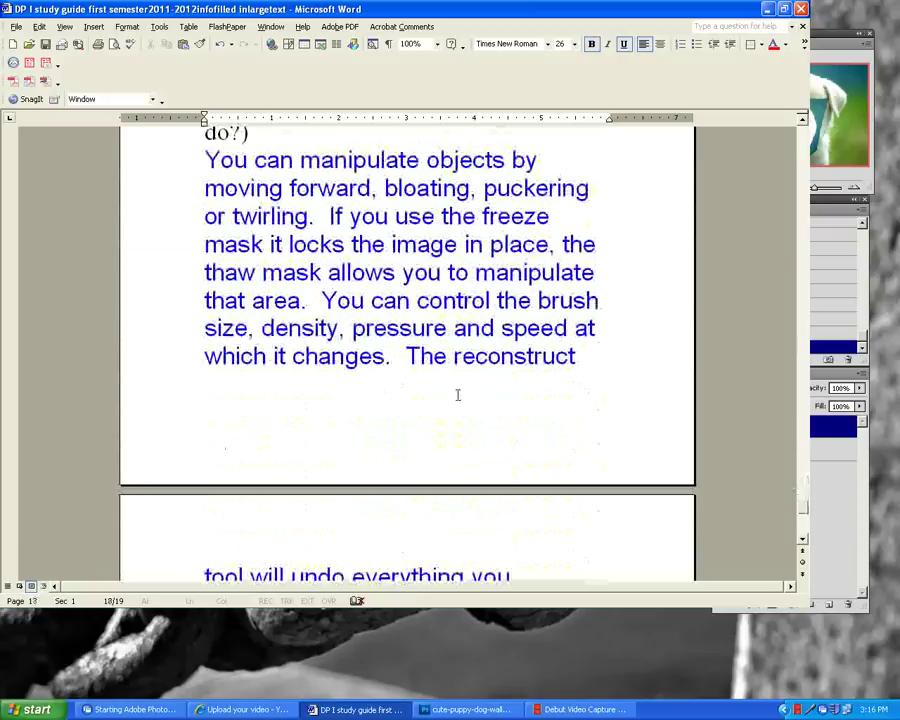
{"action": "scroll", "coordinate": [458, 395], "scroll_direction": "up", "scroll_amount": 1}
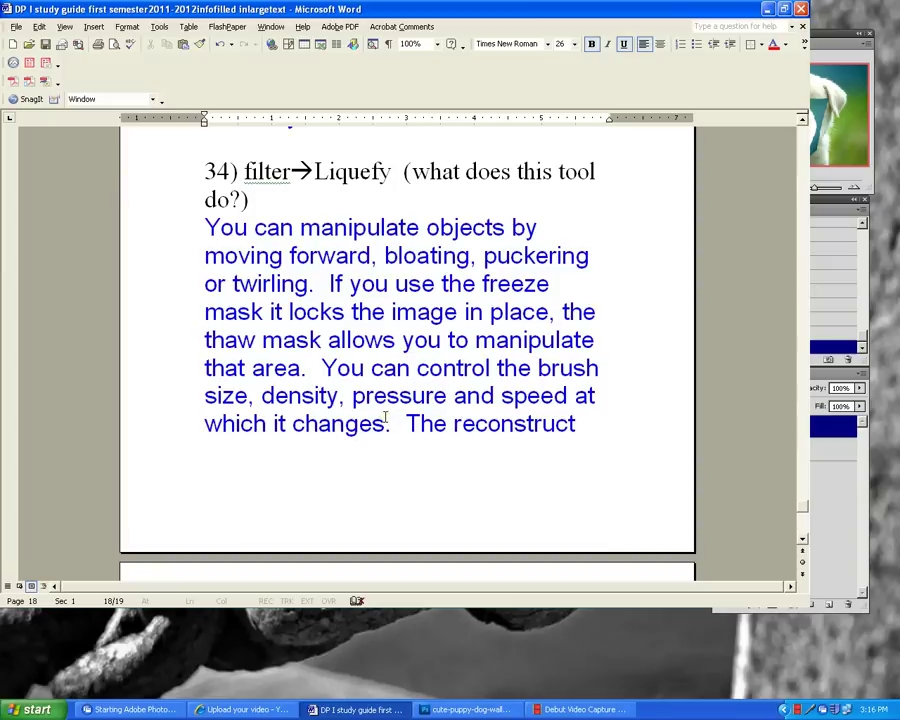
{"action": "scroll", "coordinate": [377, 491], "scroll_direction": "down", "scroll_amount": 3}
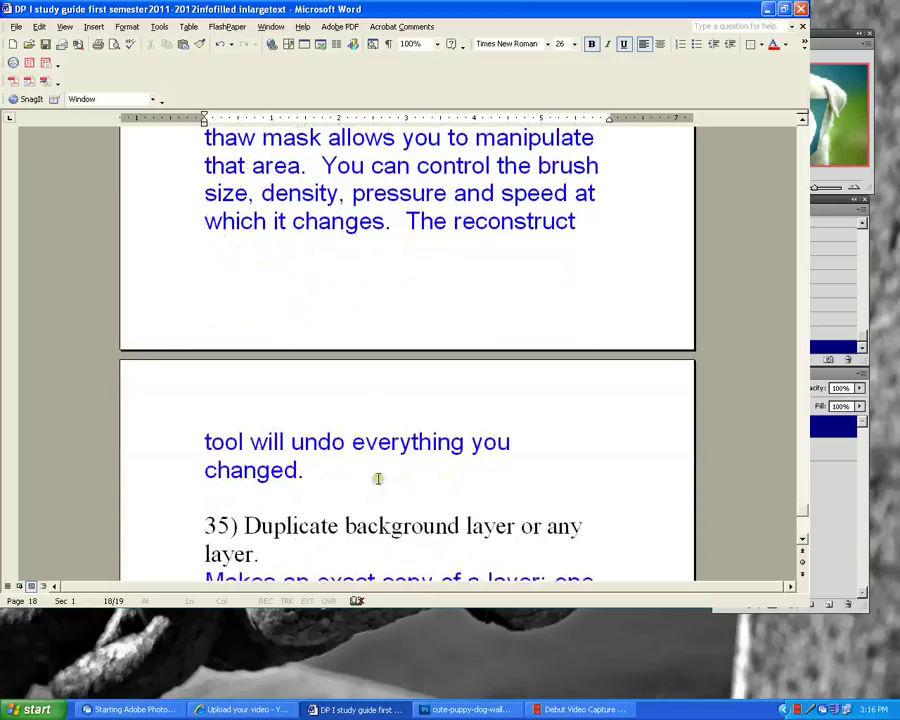
Switch back to Photoshop and delete Layer 2 copy
{"action": "left_click", "coordinate": [470, 709]}
{"action": "left_click_drag", "start_coordinate": [830, 427], "coordinate": [848, 604]}
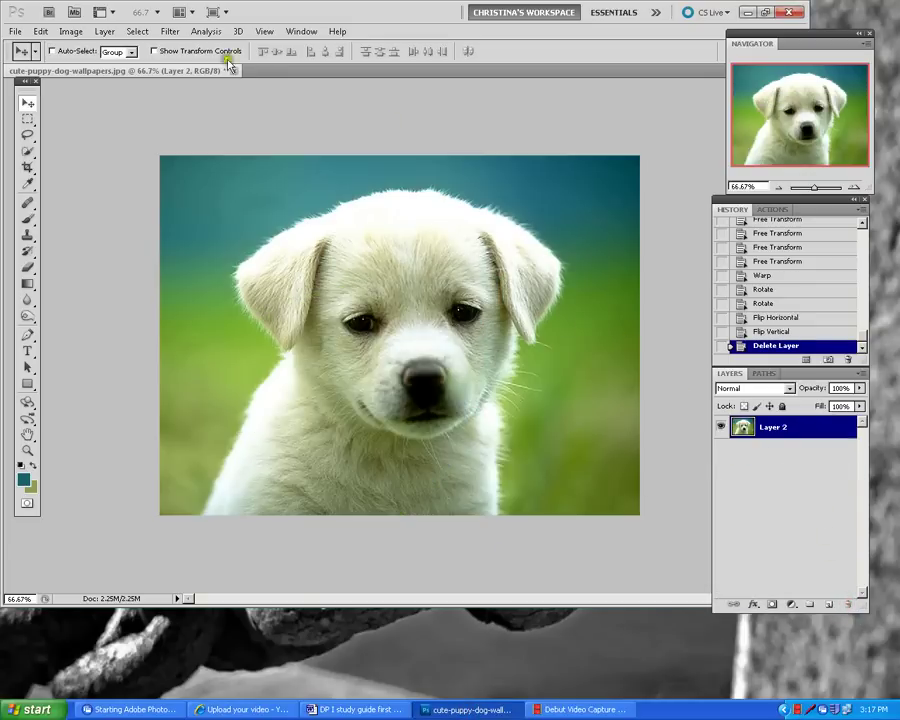
Open the Liquify filter for Layer 2, examine the Bloat tool and brush options, and leave without applying it
{"action": "left_click", "coordinate": [170, 31]}
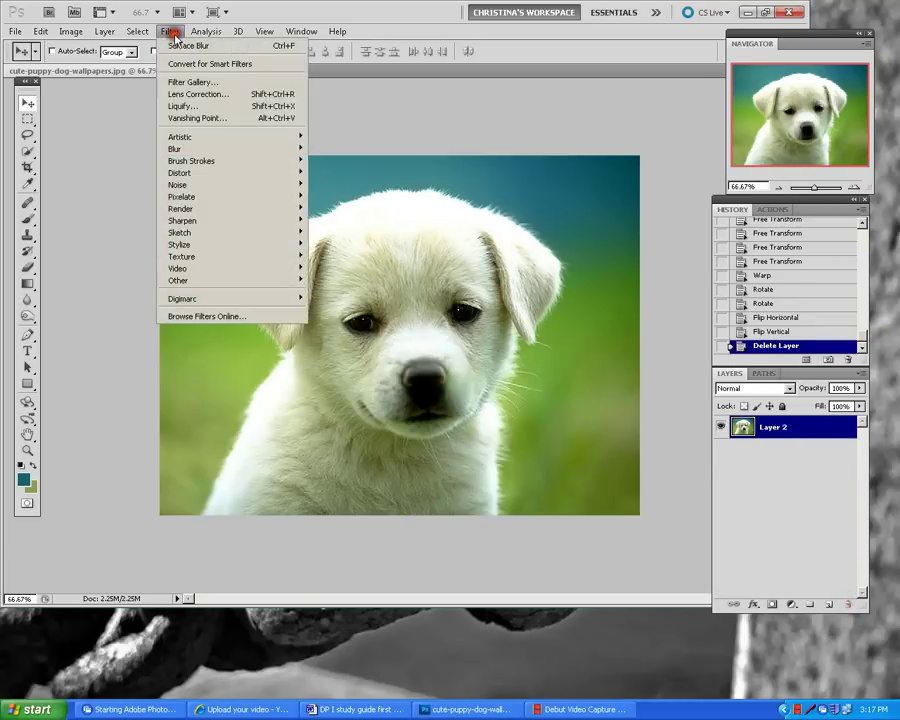
{"action": "left_click", "coordinate": [176, 107]}
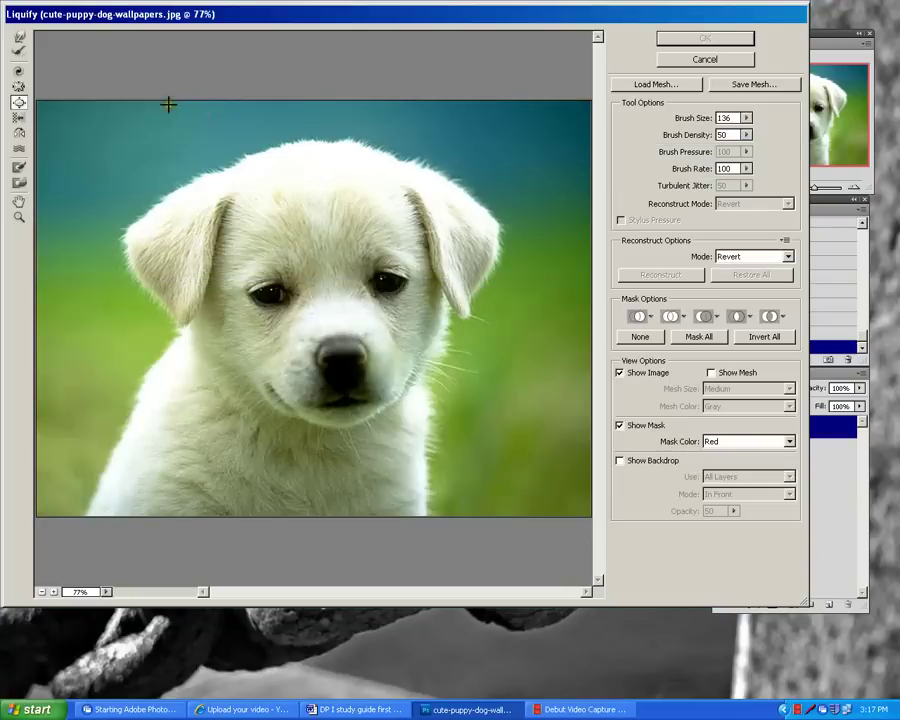
{"action": "left_click", "coordinate": [20, 103]}
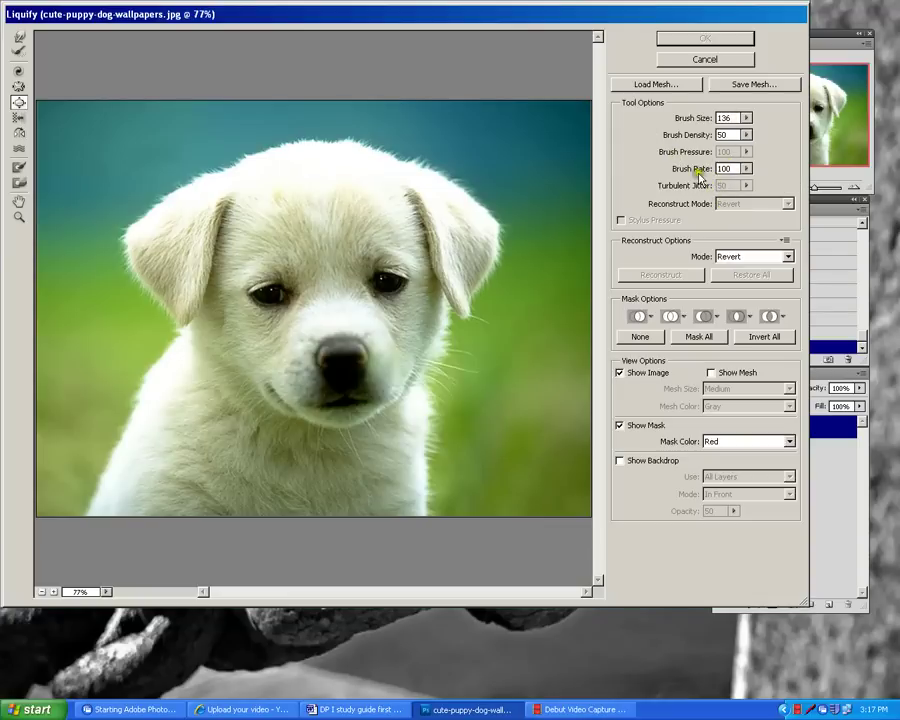
{"action": "left_click", "coordinate": [712, 60]}
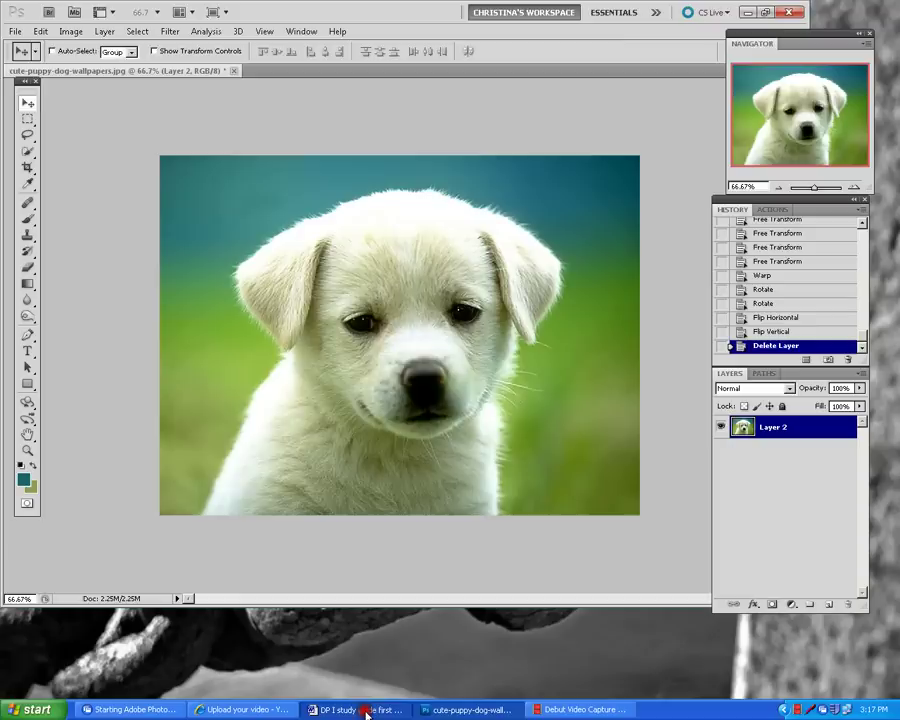